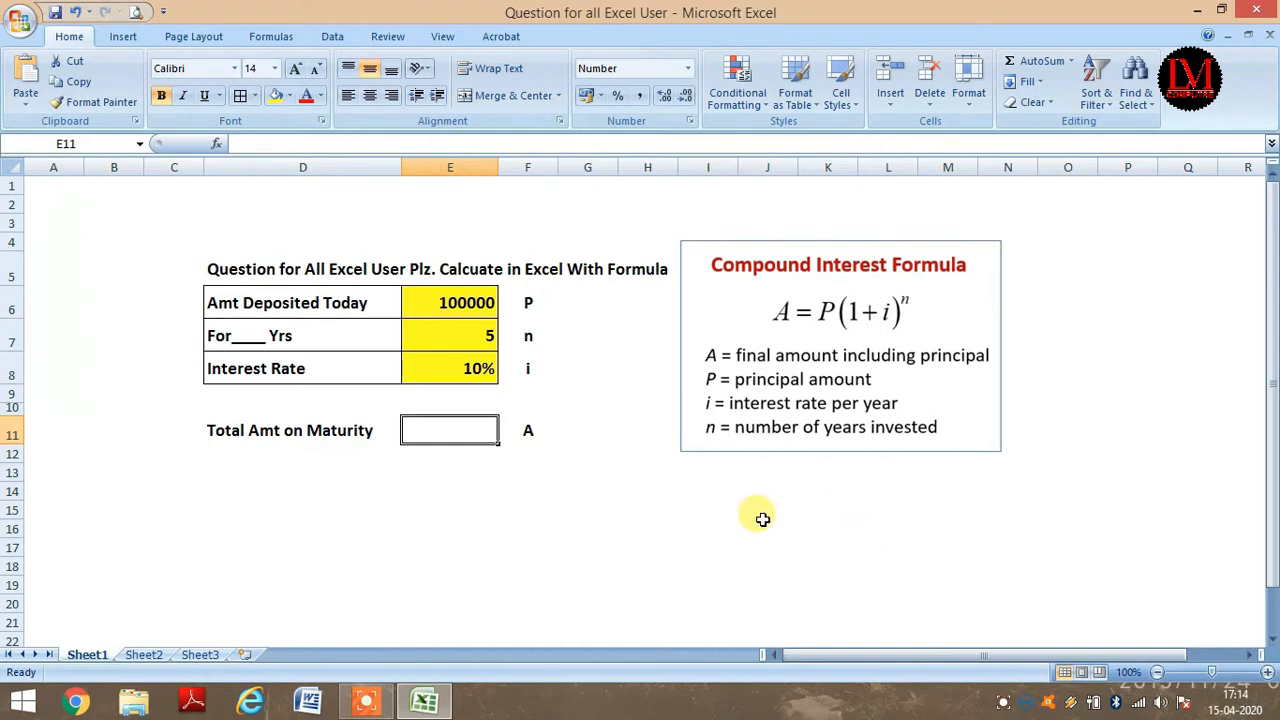
Step: On Sheet2, clear all the MATURITY values in I8:I12 and the year 2 PRINCIPAL in G9
{"action": "key", "text": "ctrl+Page_Down"}
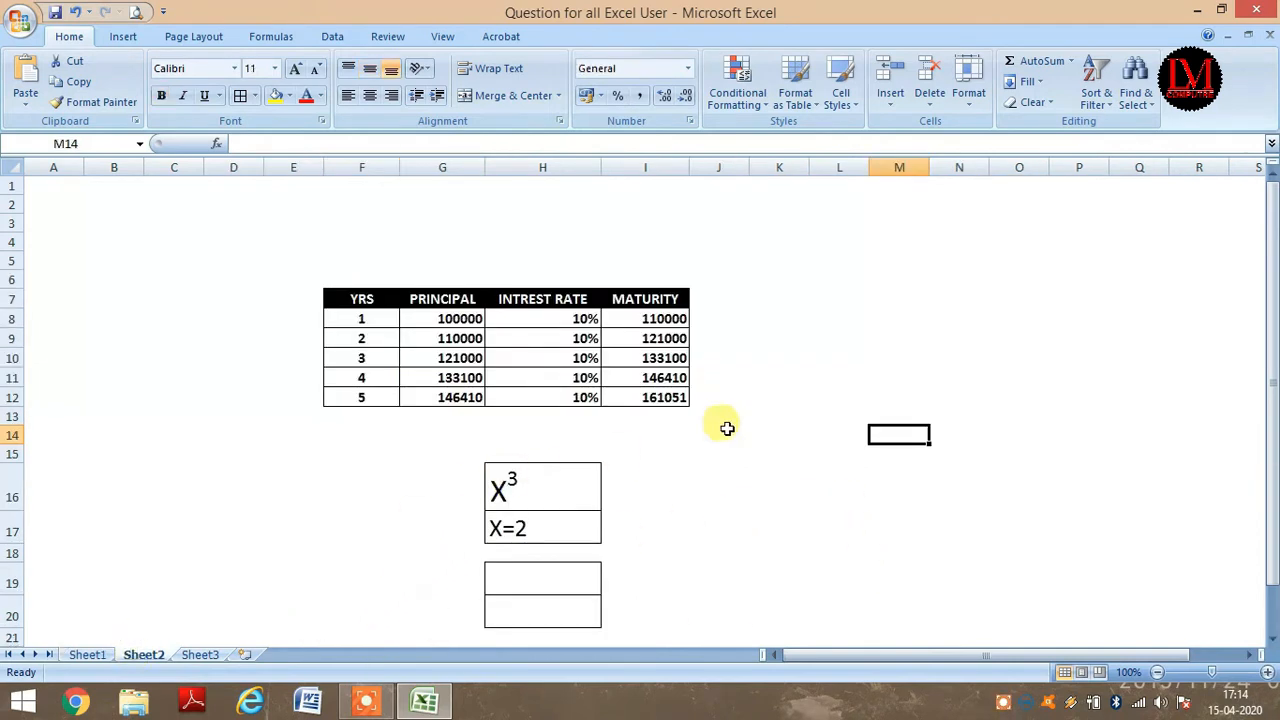
{"action": "left_click_drag", "start_coordinate": [652, 338], "coordinate": [660, 397]}
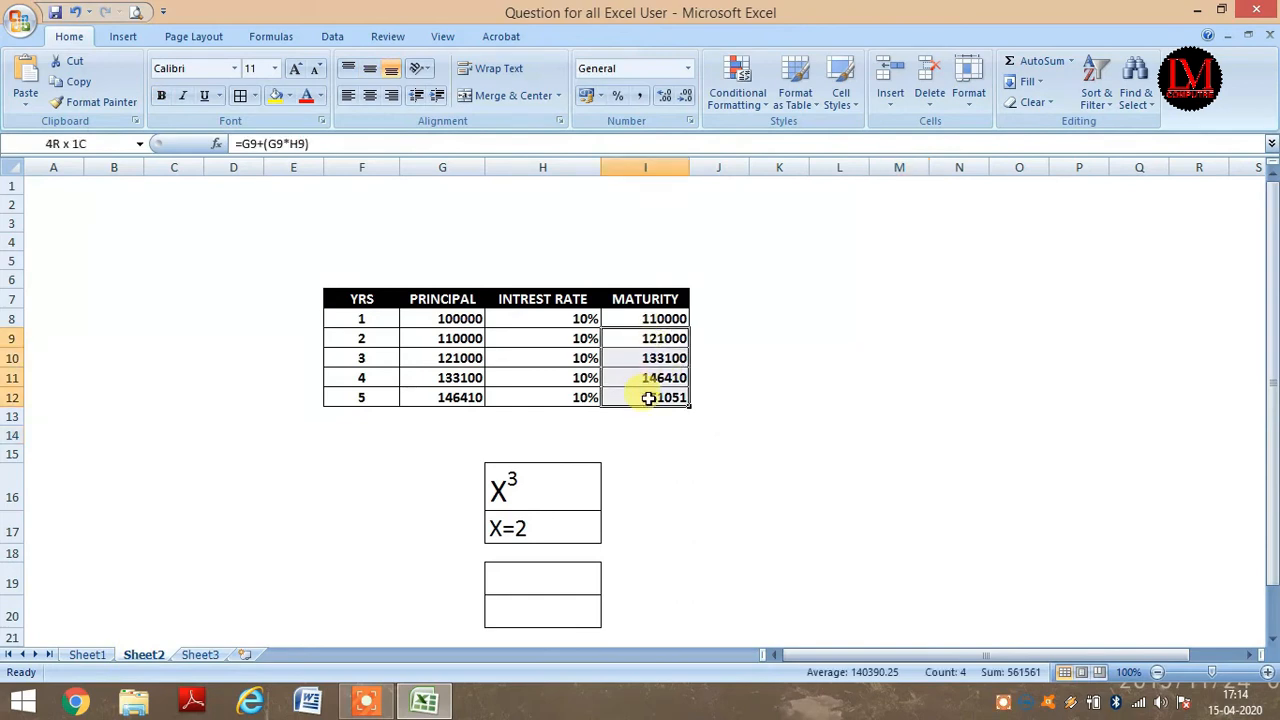
{"action": "key", "text": "Delete"}
{"action": "left_click", "coordinate": [438, 336]}
{"action": "key", "text": "Delete"}
{"action": "left_click", "coordinate": [652, 318]}
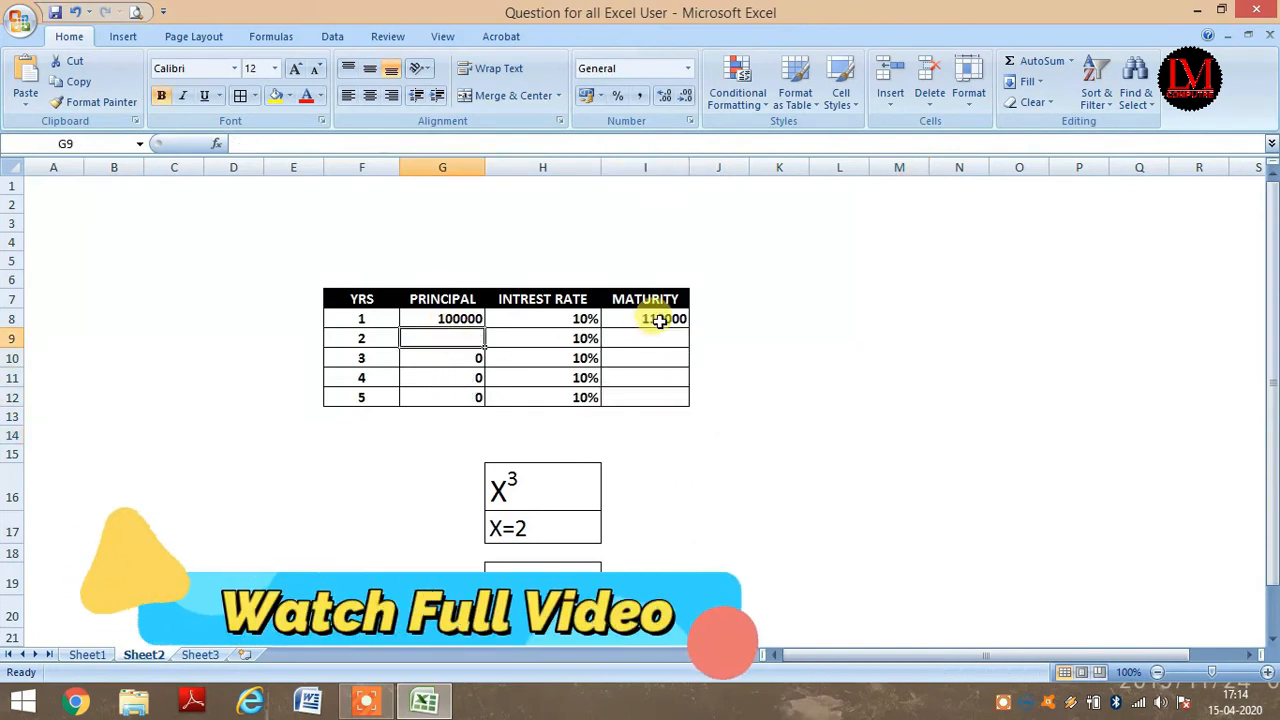
{"action": "key", "text": "Delete"}
{"action": "left_click", "coordinate": [852, 450]}
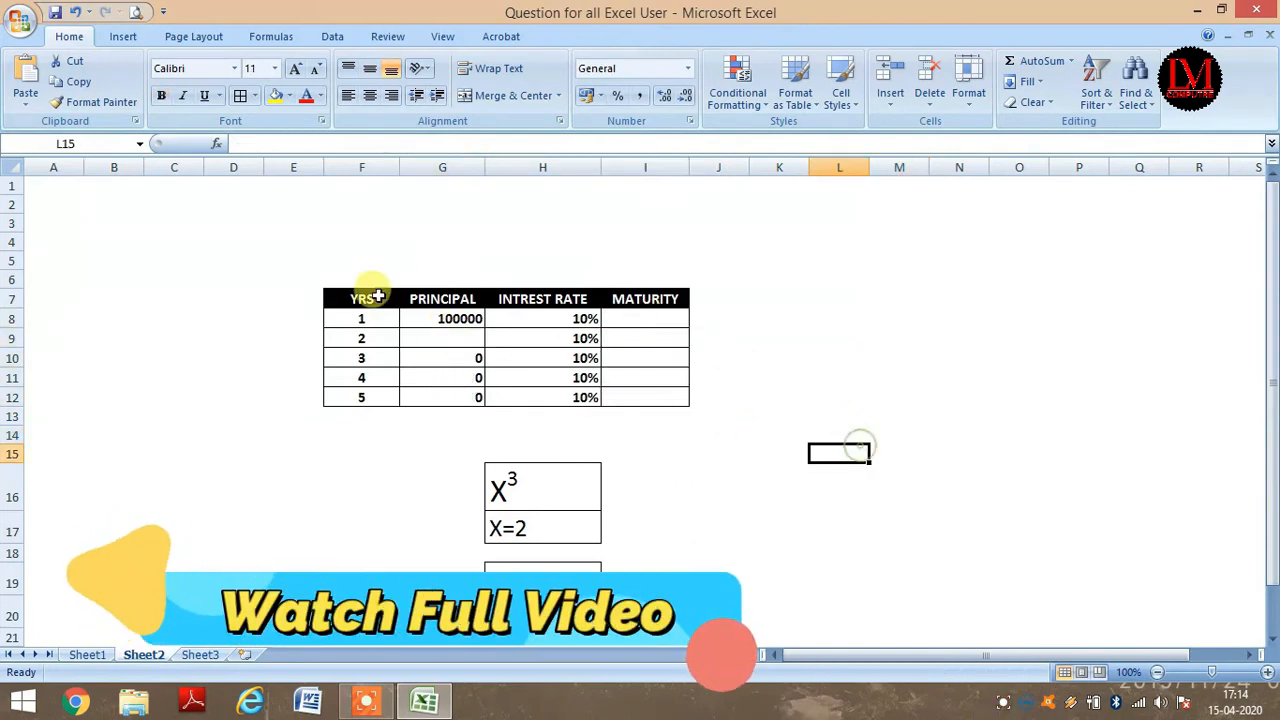
Step: Calculate the year 1 maturity in cell I8 with the formula =G8+(G8*H8)
{"action": "left_click", "coordinate": [430, 318]}
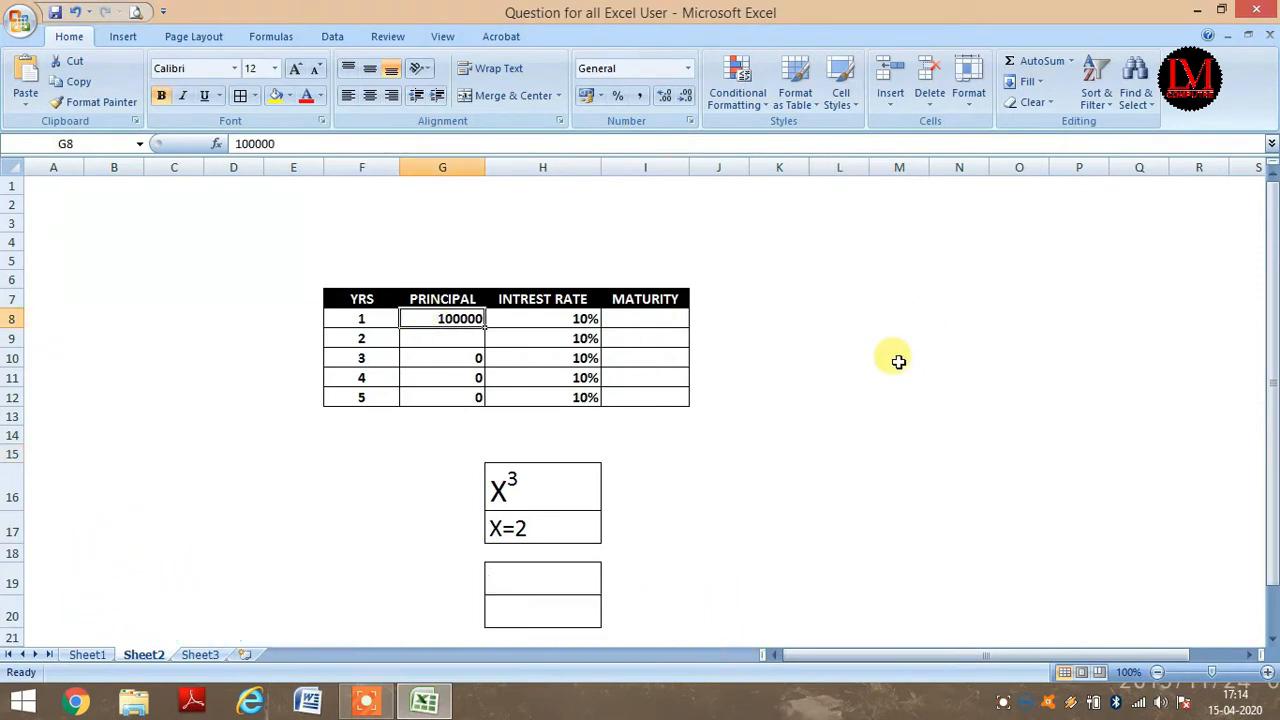
{"action": "left_click", "coordinate": [530, 321]}
{"action": "left_click", "coordinate": [662, 318]}
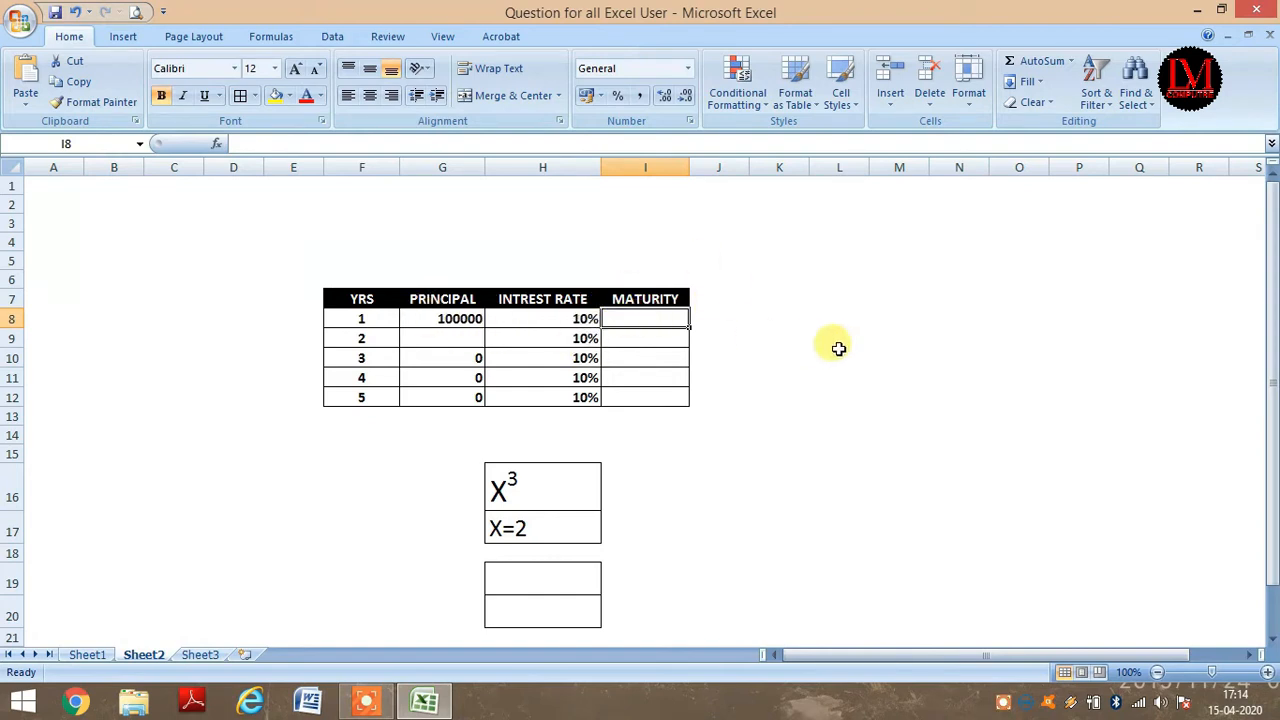
{"action": "type", "text": "="}
{"action": "key", "text": "Left"}
{"action": "key", "text": "Left"}
{"action": "key", "text": "Left"}
{"action": "key", "text": "Right"}
{"action": "type", "text": "+"}
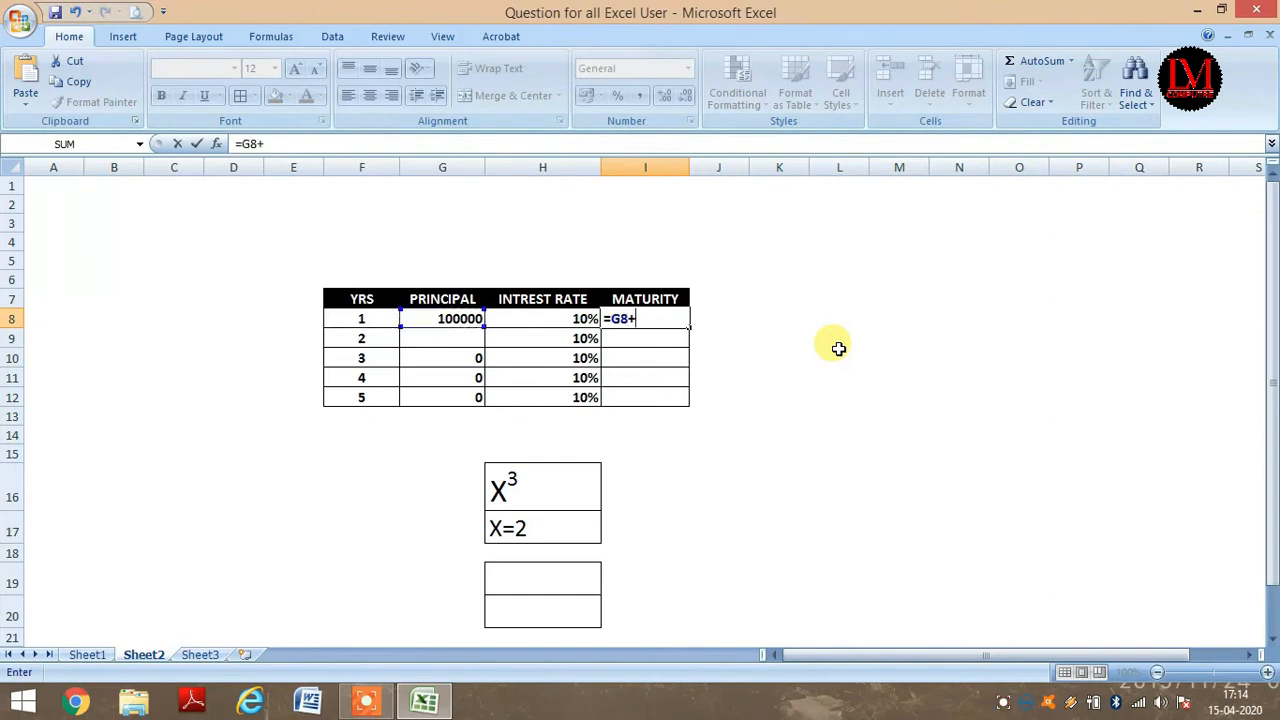
{"action": "type", "text": "("}
{"action": "key", "text": "Left"}
{"action": "key", "text": "Left"}
{"action": "type", "text": "*"}
{"action": "key", "text": "Left"}
{"action": "type", "text": ")"}
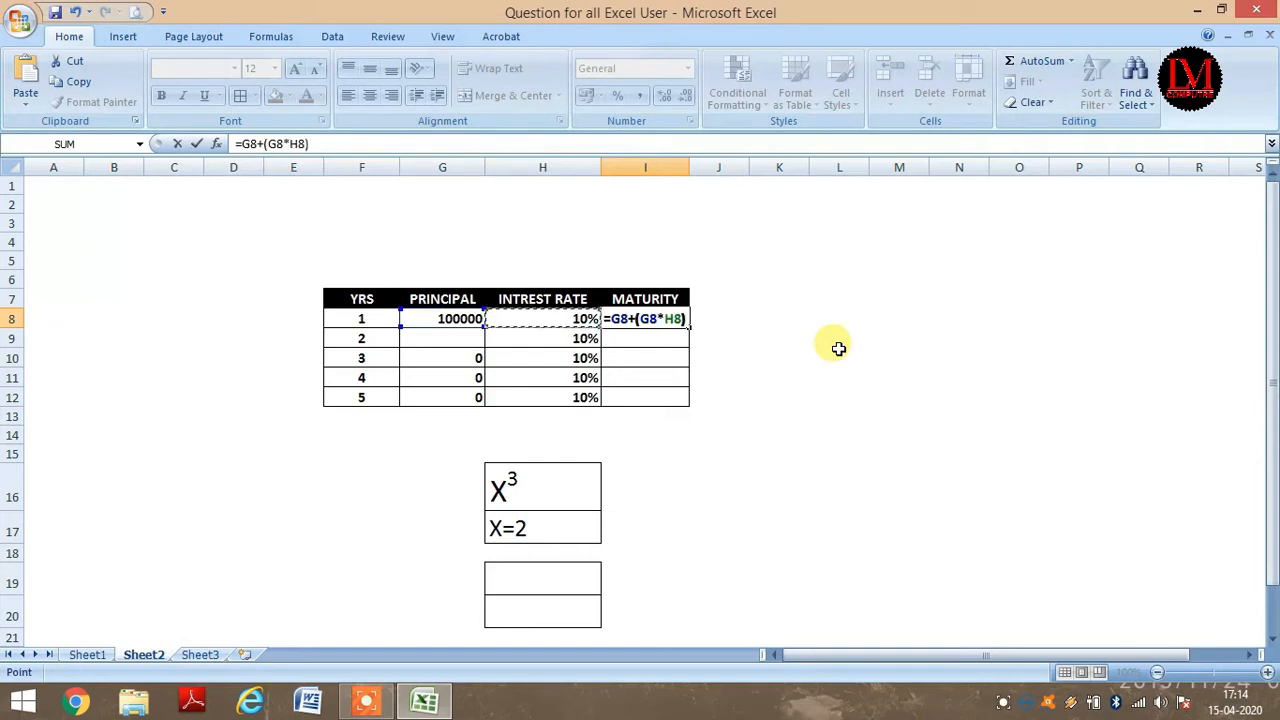
{"action": "key", "text": "Return"}
Step: Link the year 2 principal in cell G9 to the year 1 maturity with =I8
{"action": "left_click", "coordinate": [444, 336]}
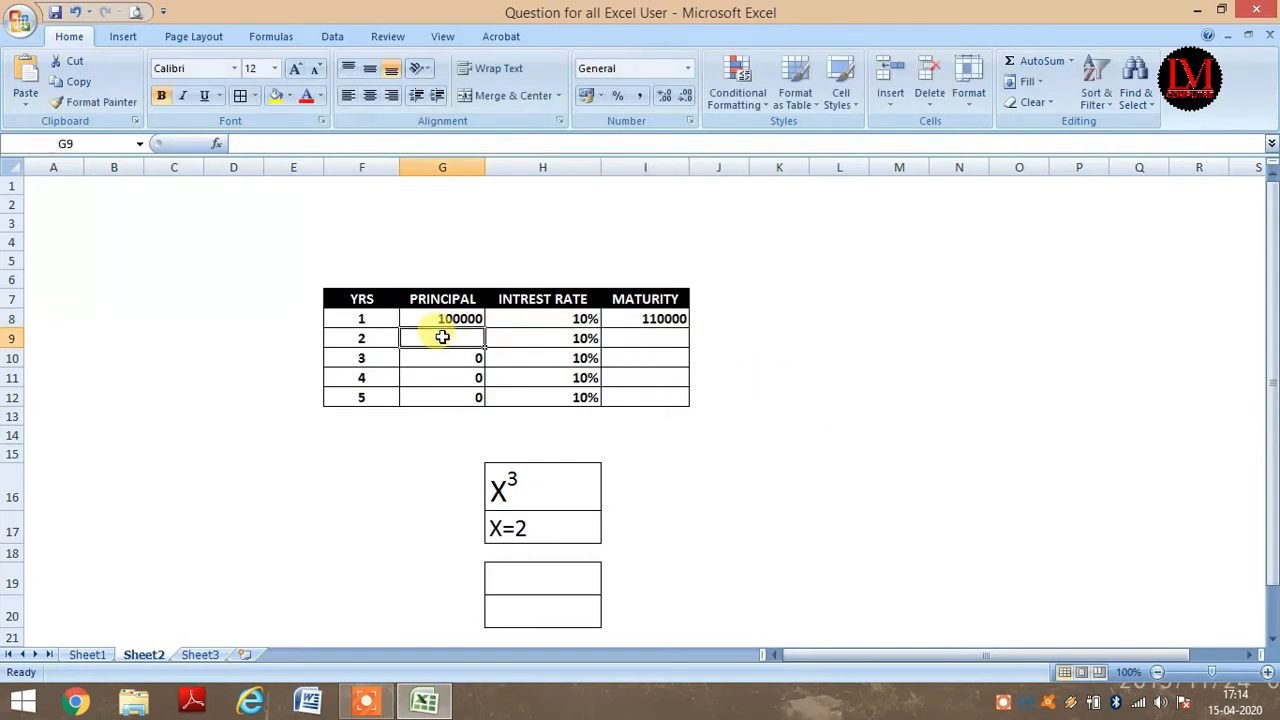
{"action": "type", "text": "="}
{"action": "left_click", "coordinate": [646, 318]}
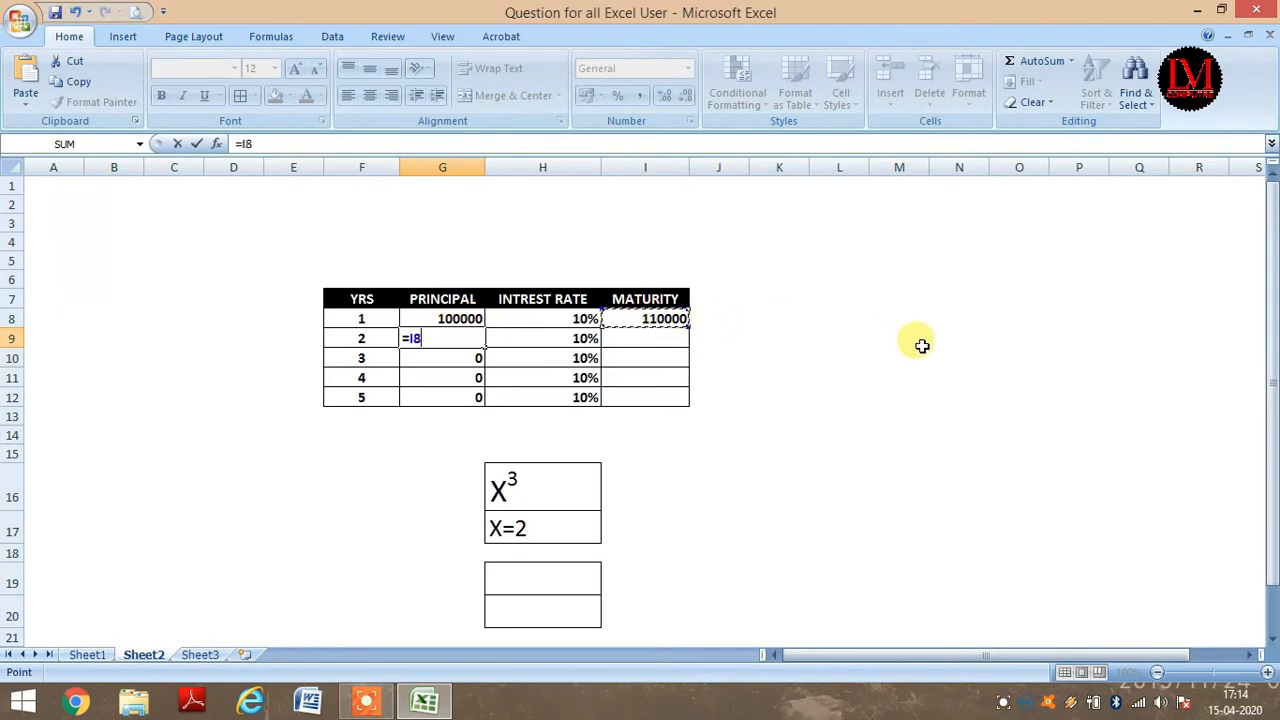
{"action": "key", "text": "Return"}
Step: Calculate the year 2 maturity in cell I9 with the formula =G9+(G9*H9)
{"action": "left_click", "coordinate": [640, 336]}
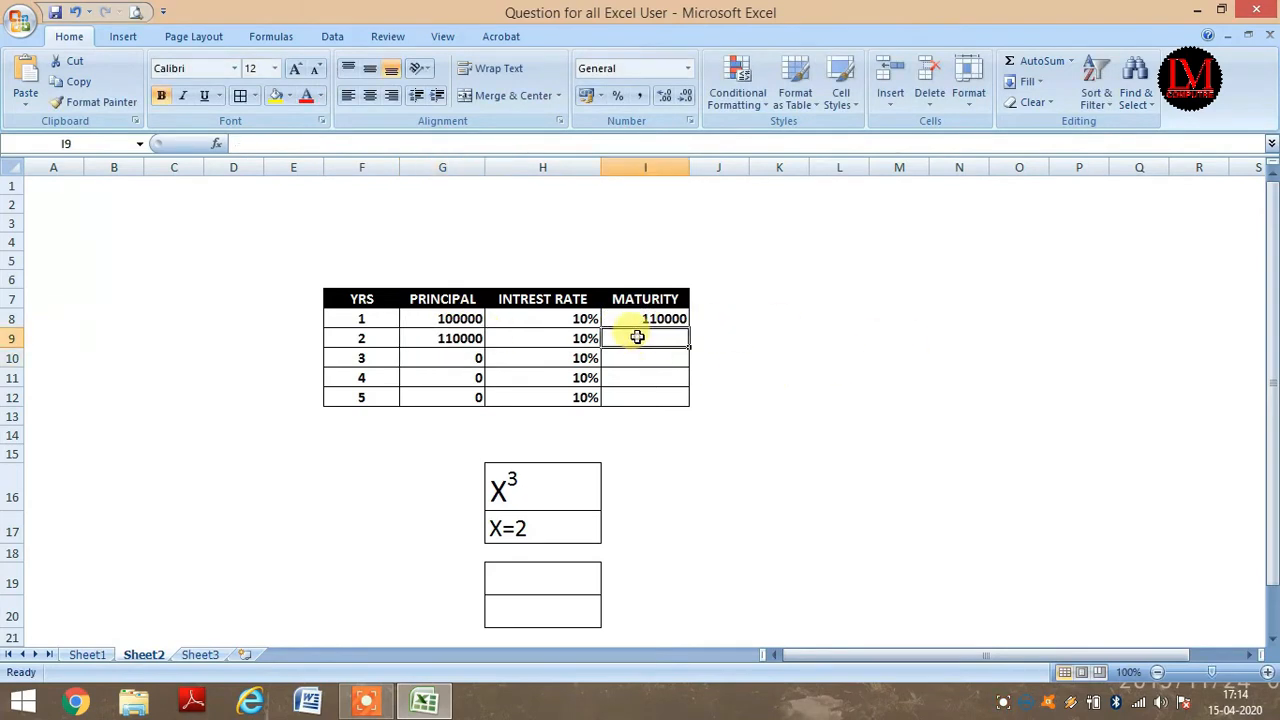
{"action": "type", "text": "="}
{"action": "key", "text": "Left"}
{"action": "key", "text": "Left"}
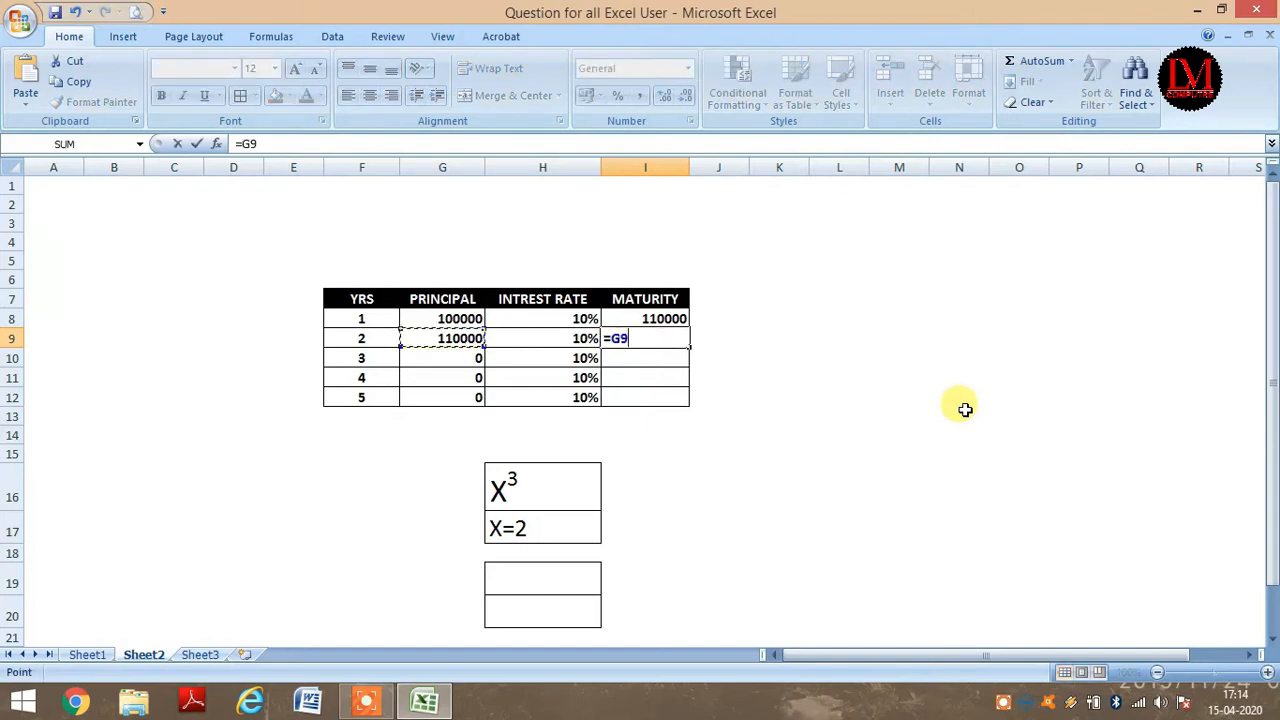
{"action": "type", "text": "+"}
{"action": "left_click", "coordinate": [432, 336]}
{"action": "key", "text": "BackSpace"}
{"action": "key", "text": "BackSpace"}
{"action": "type", "text": "("}
{"action": "left_click", "coordinate": [442, 338]}
{"action": "type", "text": "*"}
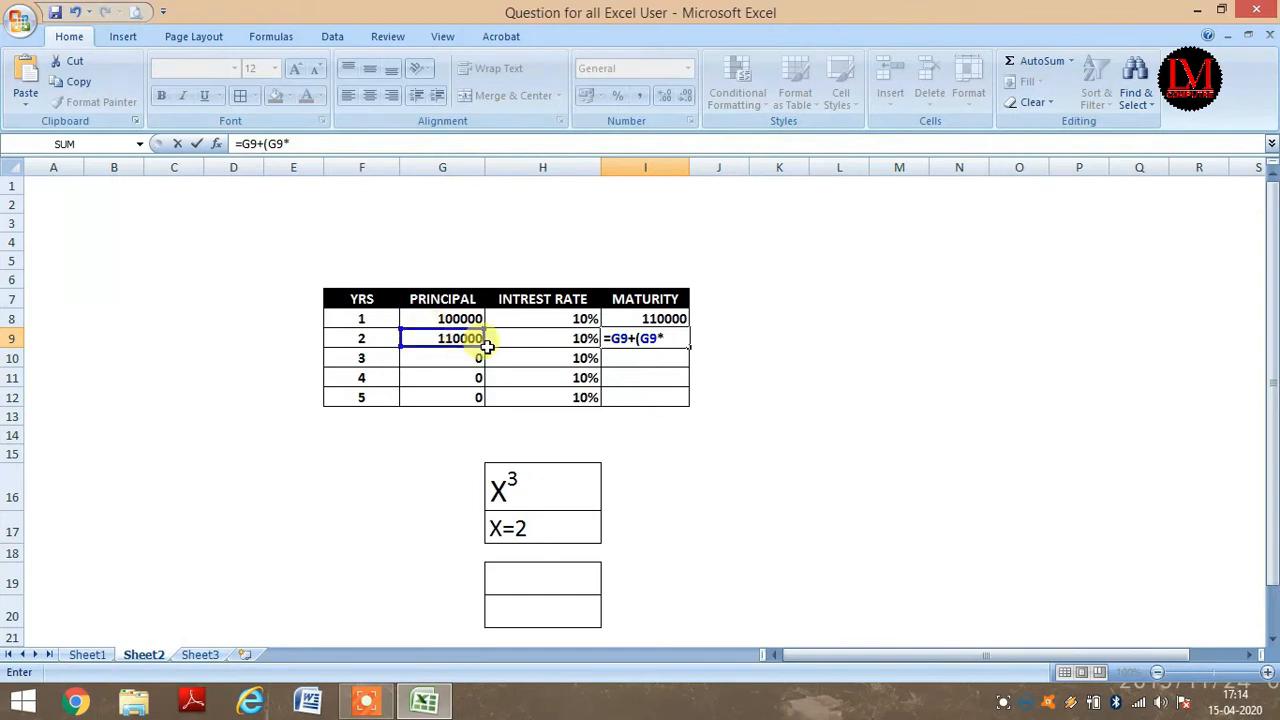
{"action": "left_click", "coordinate": [534, 332]}
{"action": "type", "text": ")"}
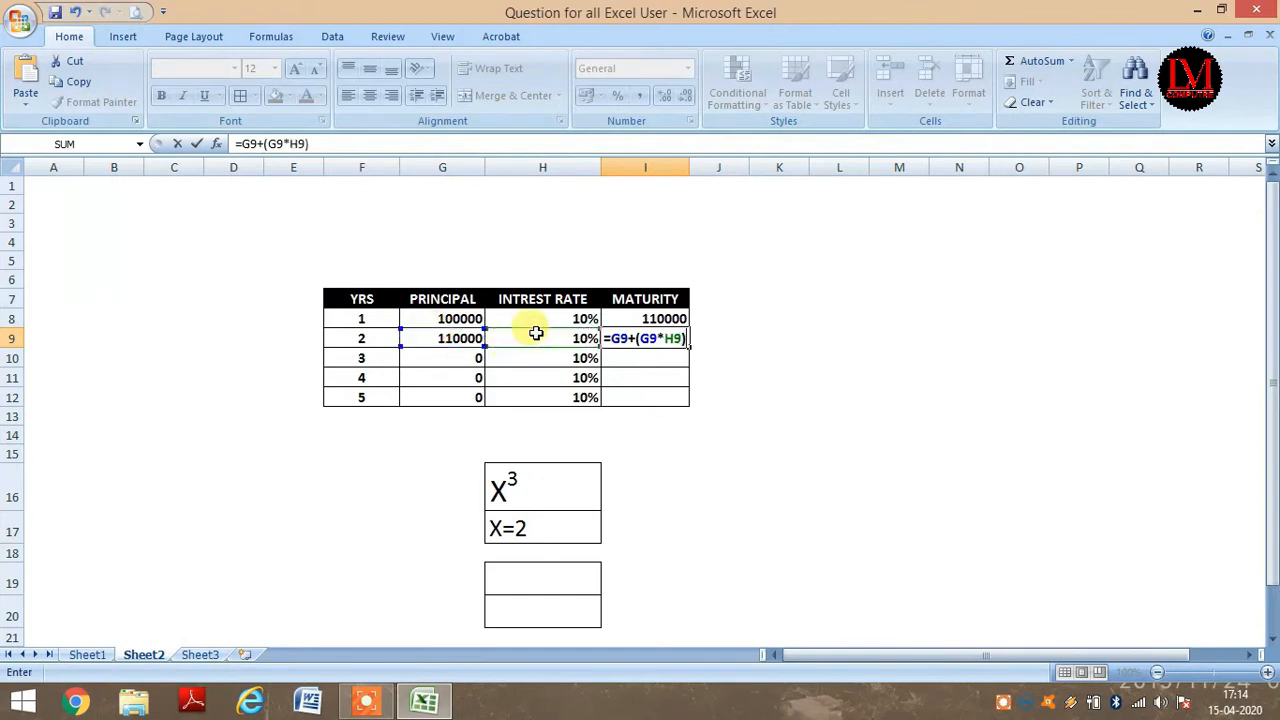
{"action": "key", "text": "Return"}
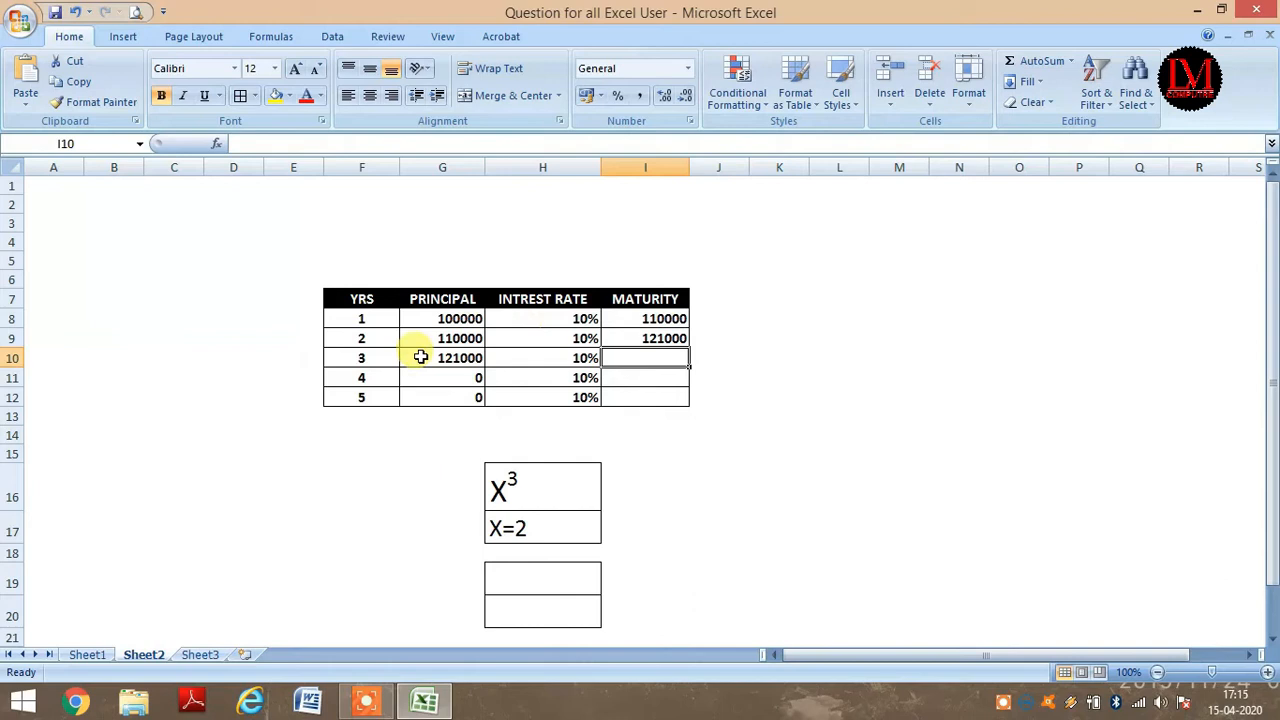
Step: Calculate the year 3 maturity in cell I10 with the formula =G10+(G10*H10)
{"action": "type", "text": "="}
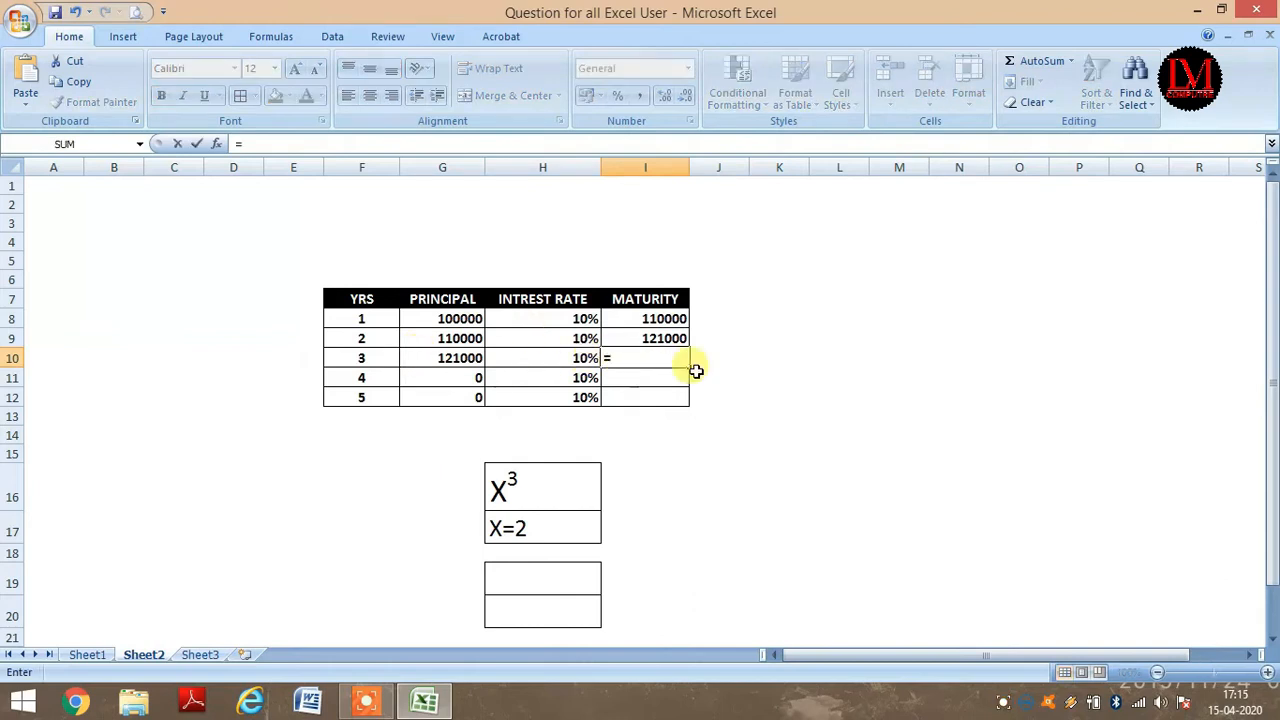
{"action": "left_click", "coordinate": [420, 358]}
{"action": "type", "text": "+("}
{"action": "key", "text": "Left"}
{"action": "key", "text": "Left"}
{"action": "type", "text": "*"}
{"action": "key", "text": "Left"}
{"action": "type", "text": ")"}
{"action": "key", "text": "Return"}
Step: Calculate the year 4 maturity in cell I11 with the formula =G11+(G11*H11)
{"action": "left_click", "coordinate": [452, 374]}
{"action": "left_click", "coordinate": [645, 379]}
{"action": "type", "text": "="}
{"action": "key", "text": "Left"}
{"action": "key", "text": "Left"}
{"action": "type", "text": "+"}
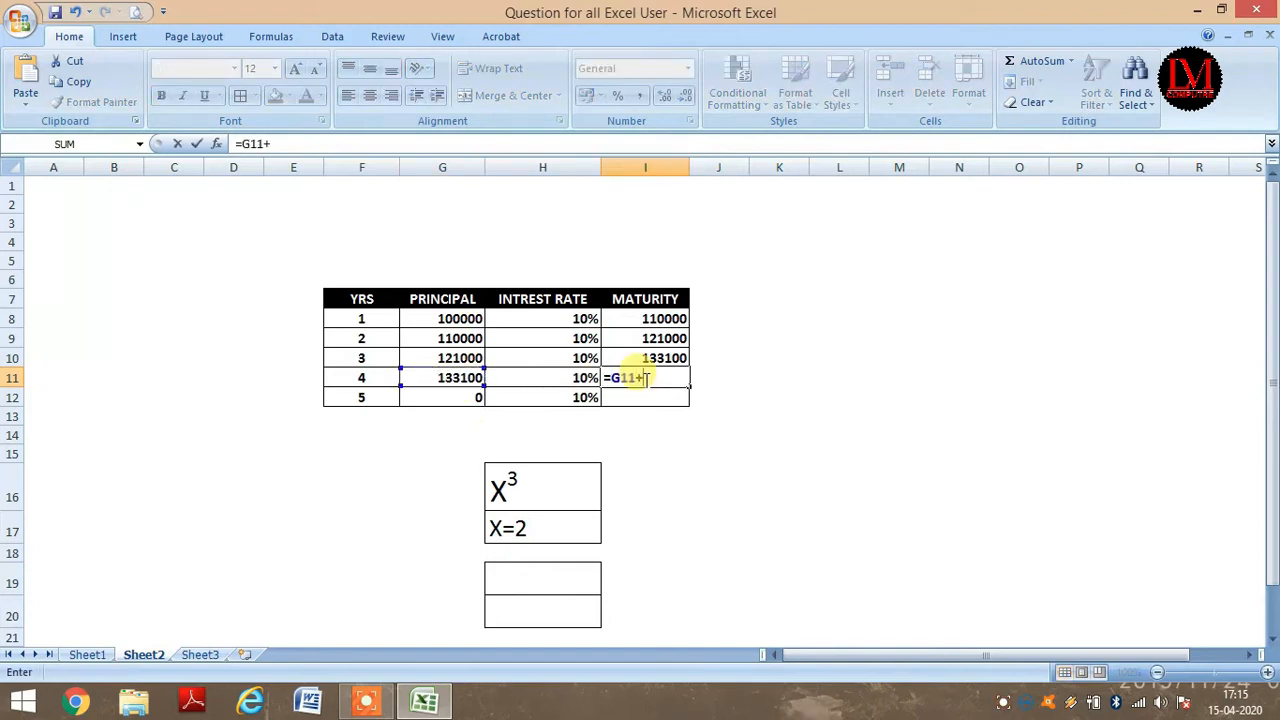
{"action": "type", "text": "("}
{"action": "key", "text": "Left"}
{"action": "key", "text": "Left"}
{"action": "type", "text": "*"}
{"action": "key", "text": "Left"}
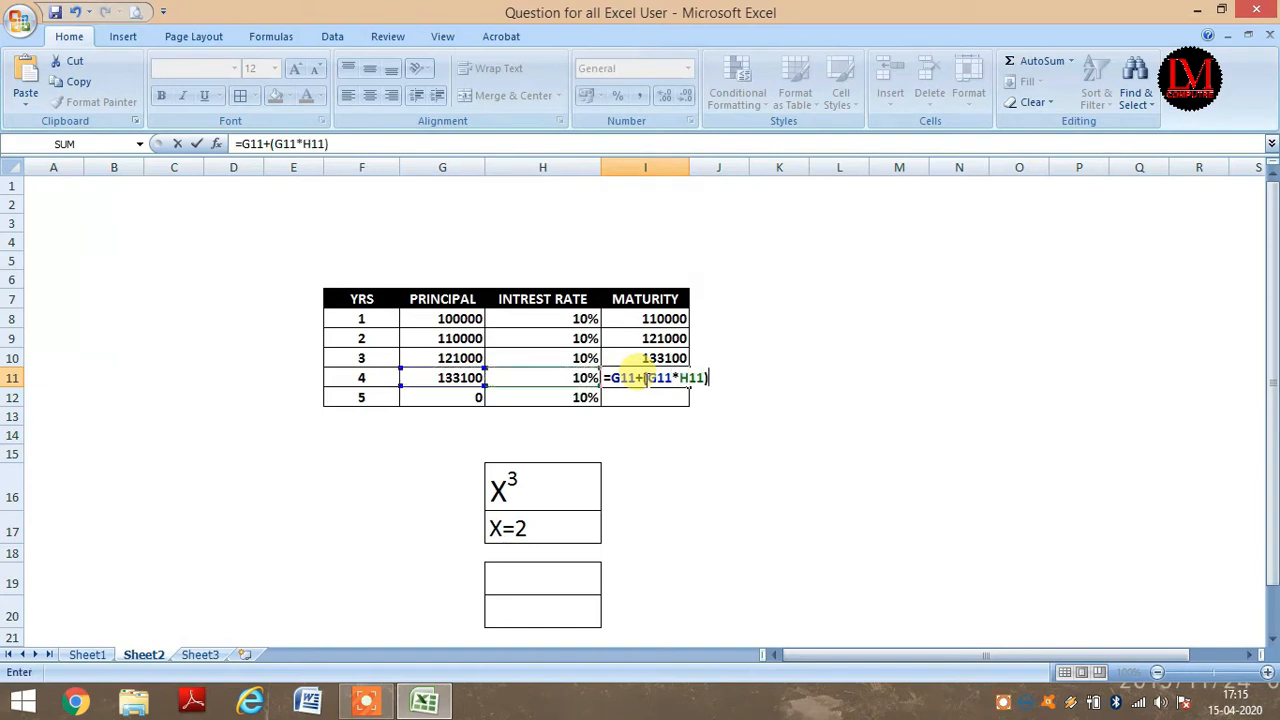
{"action": "key", "text": "Return"}
Step: Calculate the year 5 maturity in cell I12 with the formula =G12+(G12*H12)
{"action": "type", "text": "="}
{"action": "key", "text": "Left"}
{"action": "key", "text": "Left"}
{"action": "type", "text": "+"}
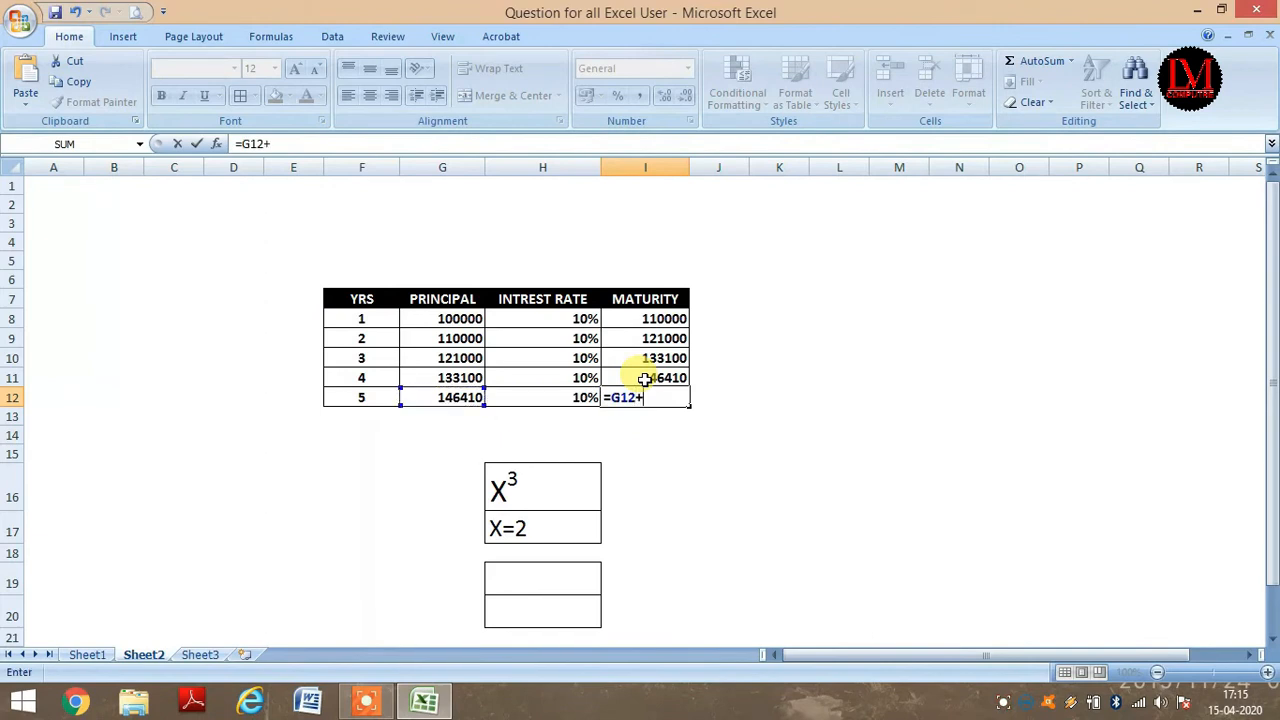
{"action": "type", "text": "("}
{"action": "key", "text": "Left"}
{"action": "key", "text": "Left"}
{"action": "type", "text": "*"}
{"action": "key", "text": "Left"}
{"action": "type", "text": ")"}
{"action": "key", "text": "Return"}
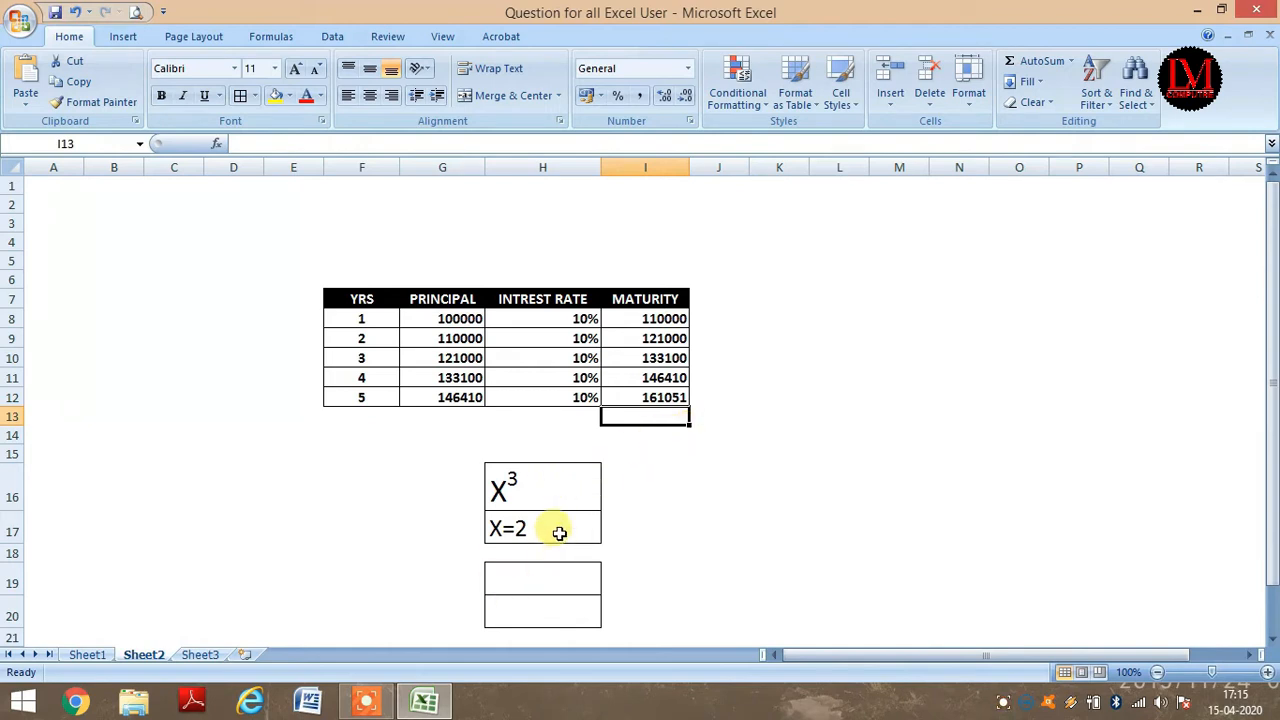
Step: Compute X cubed for X=2 by repeated multiplication, entering =2*2*2 in cell H19
{"action": "scroll", "coordinate": [662, 533], "scroll_direction": "down", "scroll_amount": 1}
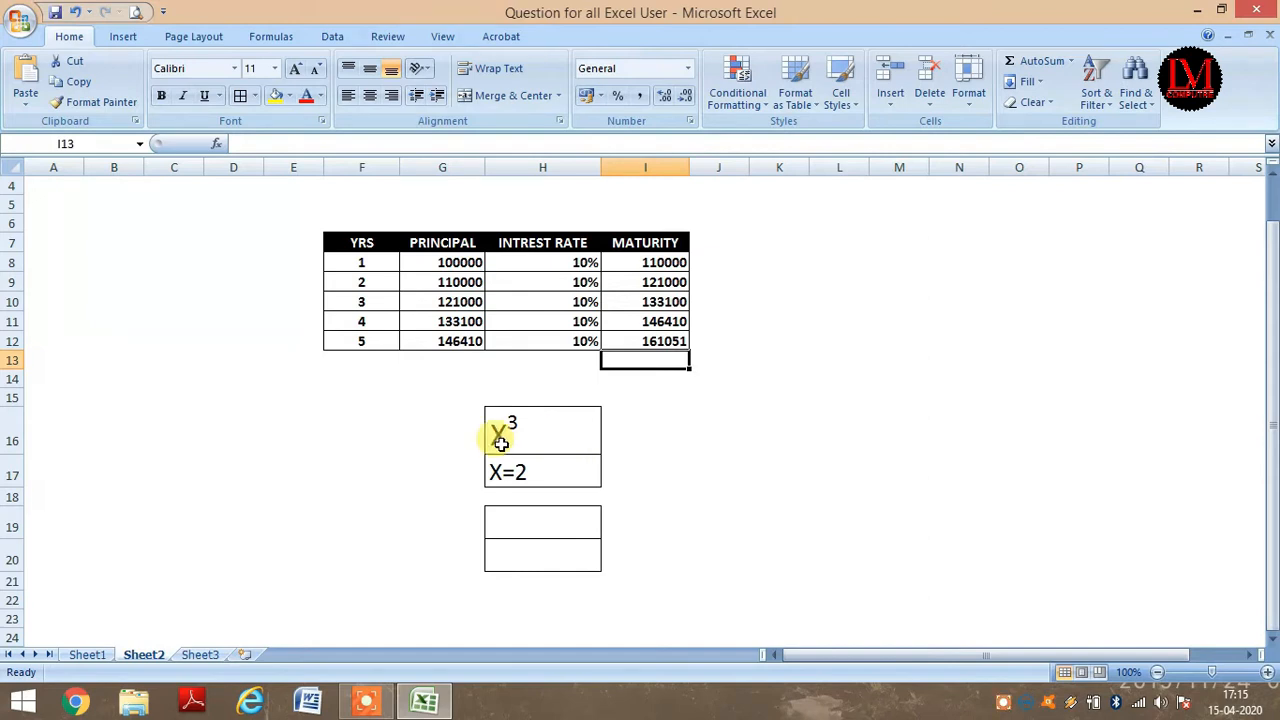
{"action": "left_click", "coordinate": [545, 430]}
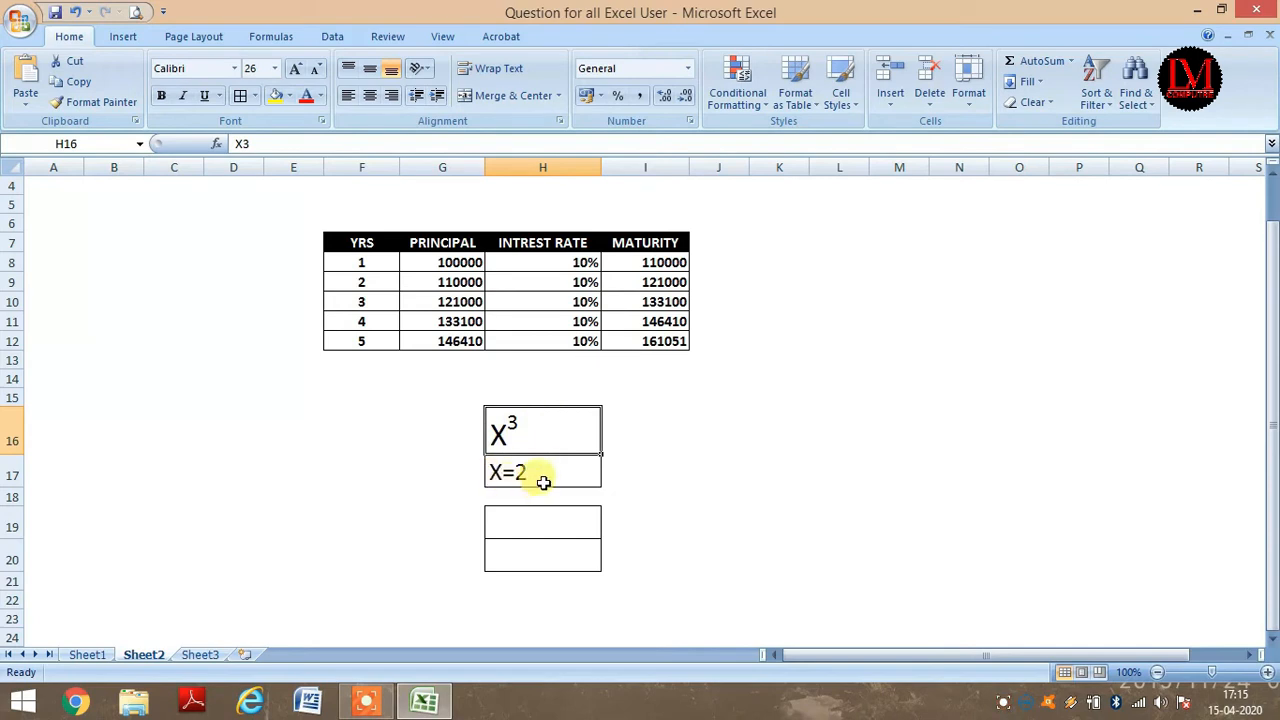
{"action": "left_click", "coordinate": [514, 519]}
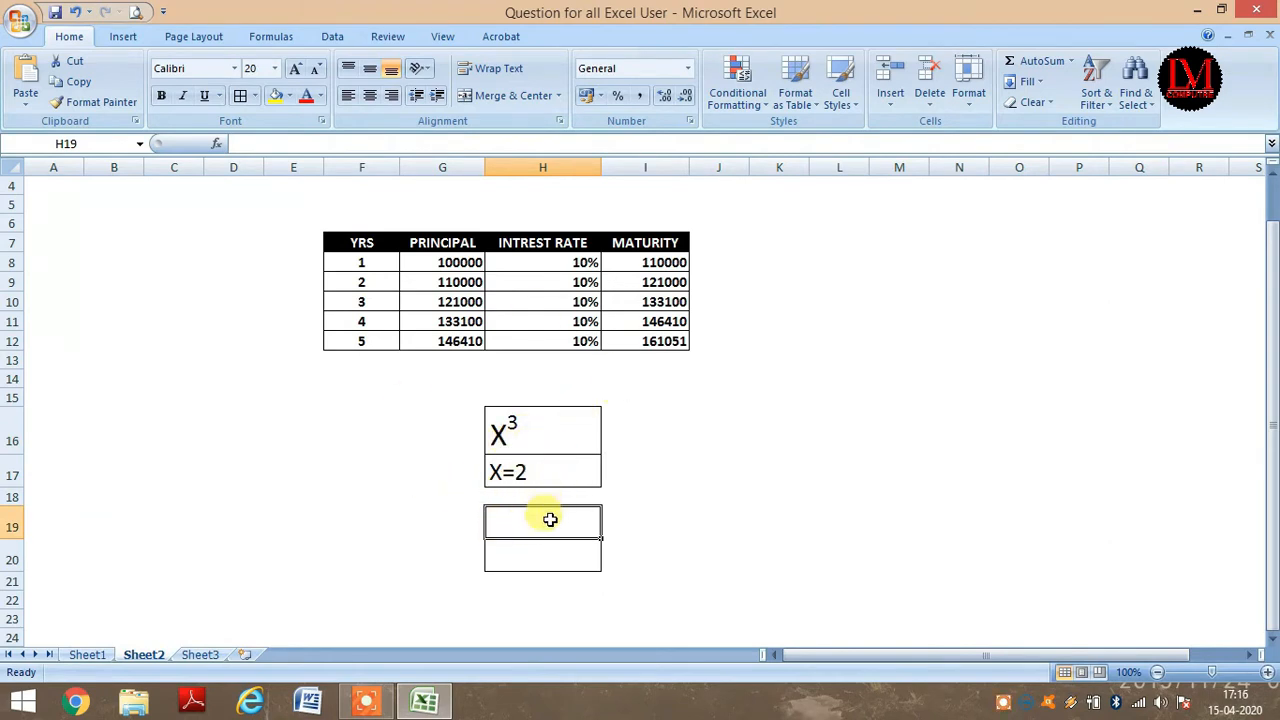
{"action": "type", "text": "="}
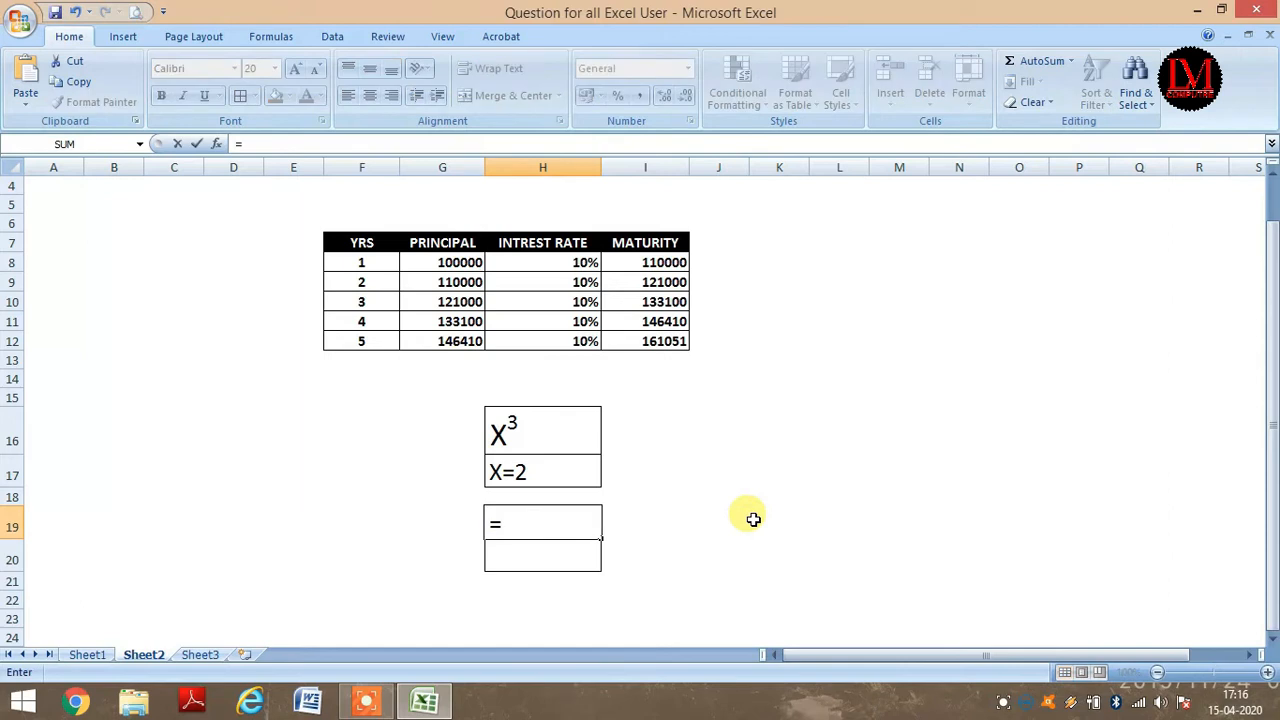
{"action": "type", "text": "2*2*2"}
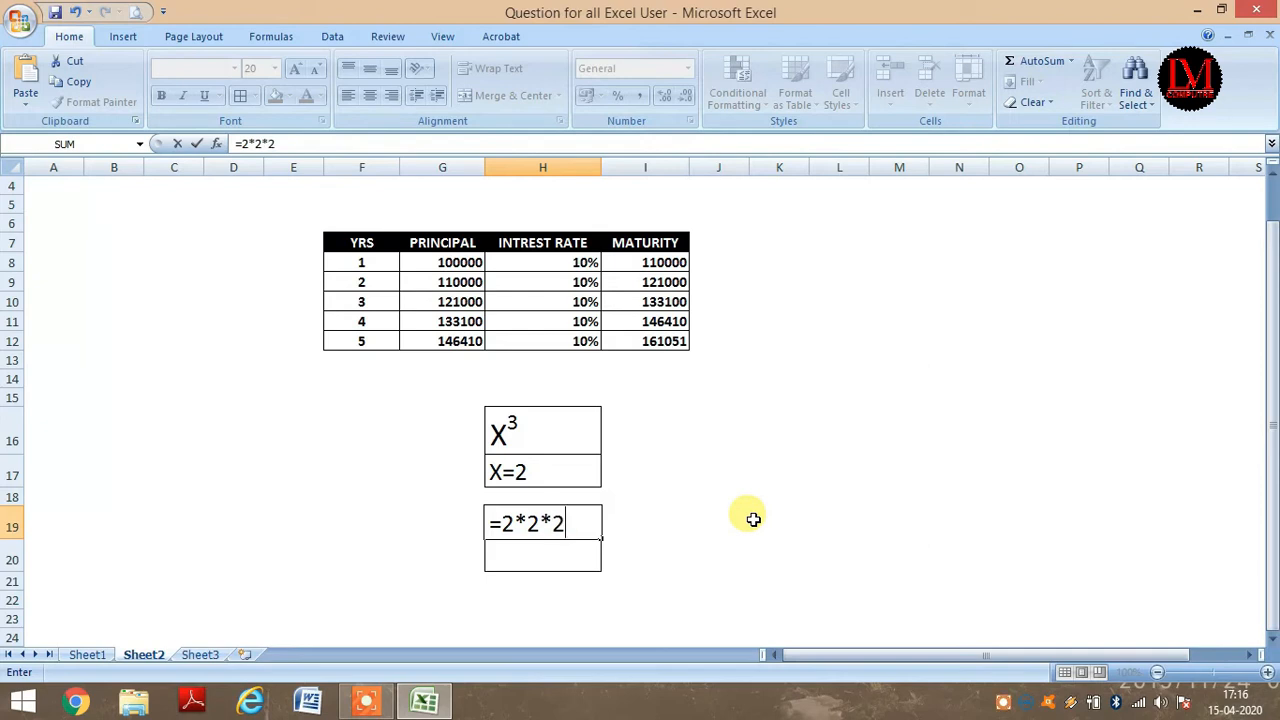
{"action": "key", "text": "Return"}
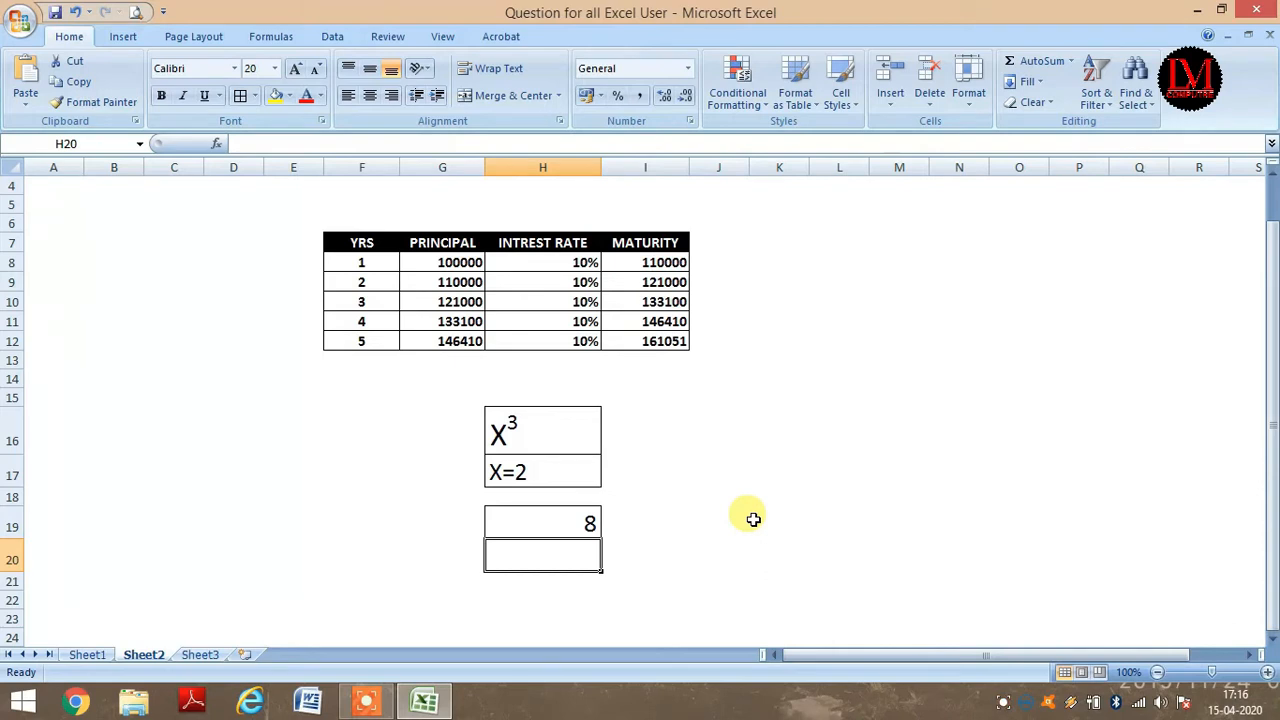
Step: Compute the same cube with the exponent operator, entering =2^3 in cell H20
{"action": "type", "text": "="}
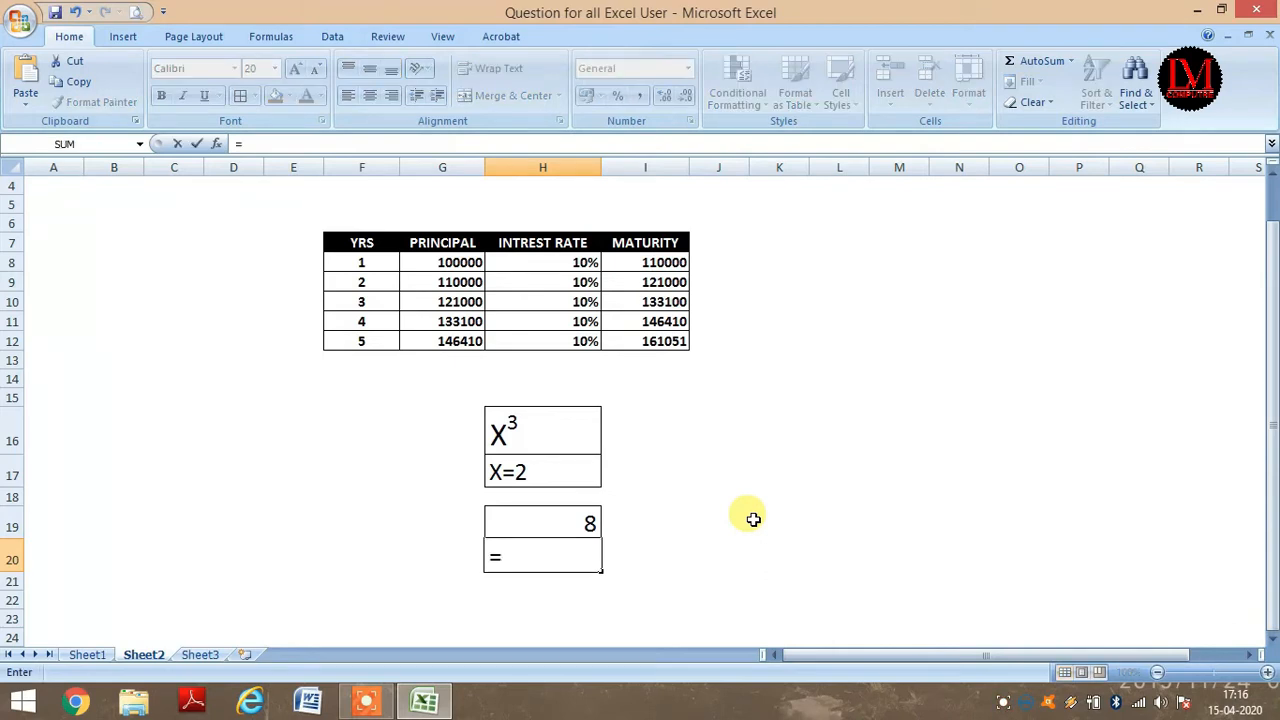
{"action": "type", "text": "2"}
{"action": "key", "text": "shift+6"}
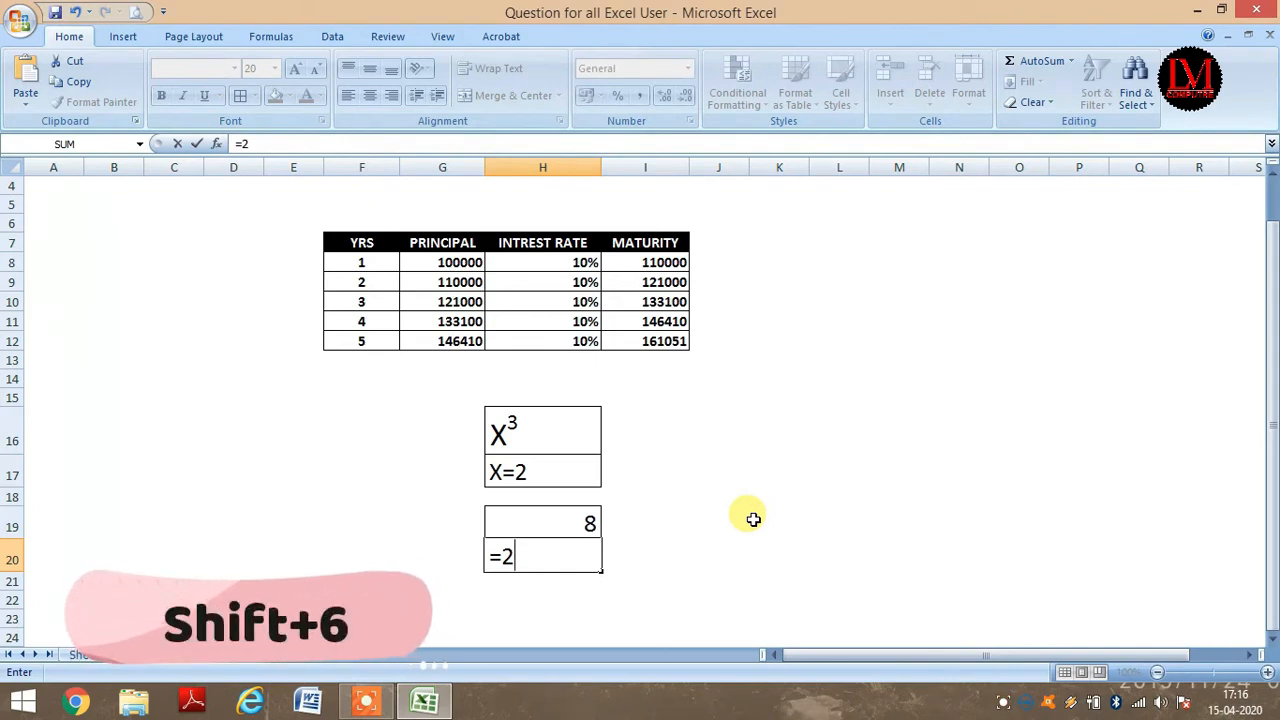
{"action": "type", "text": "^"}
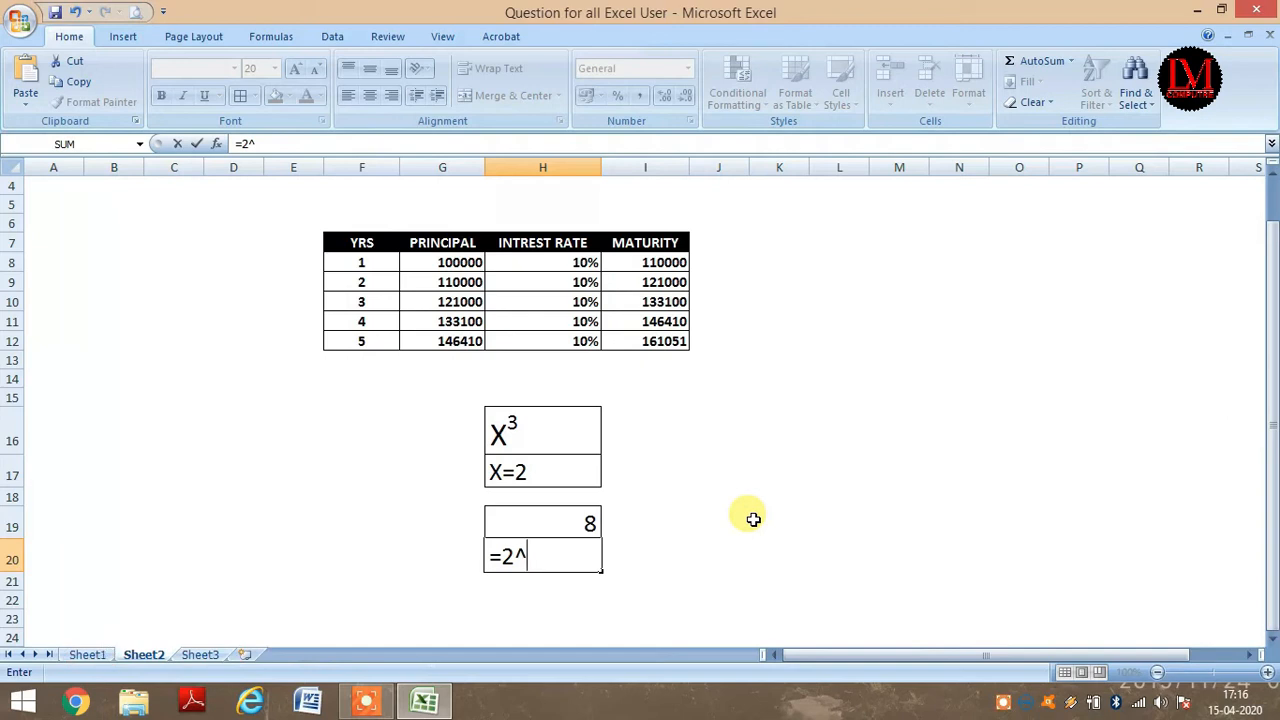
{"action": "type", "text": "3"}
{"action": "key", "text": "Return"}
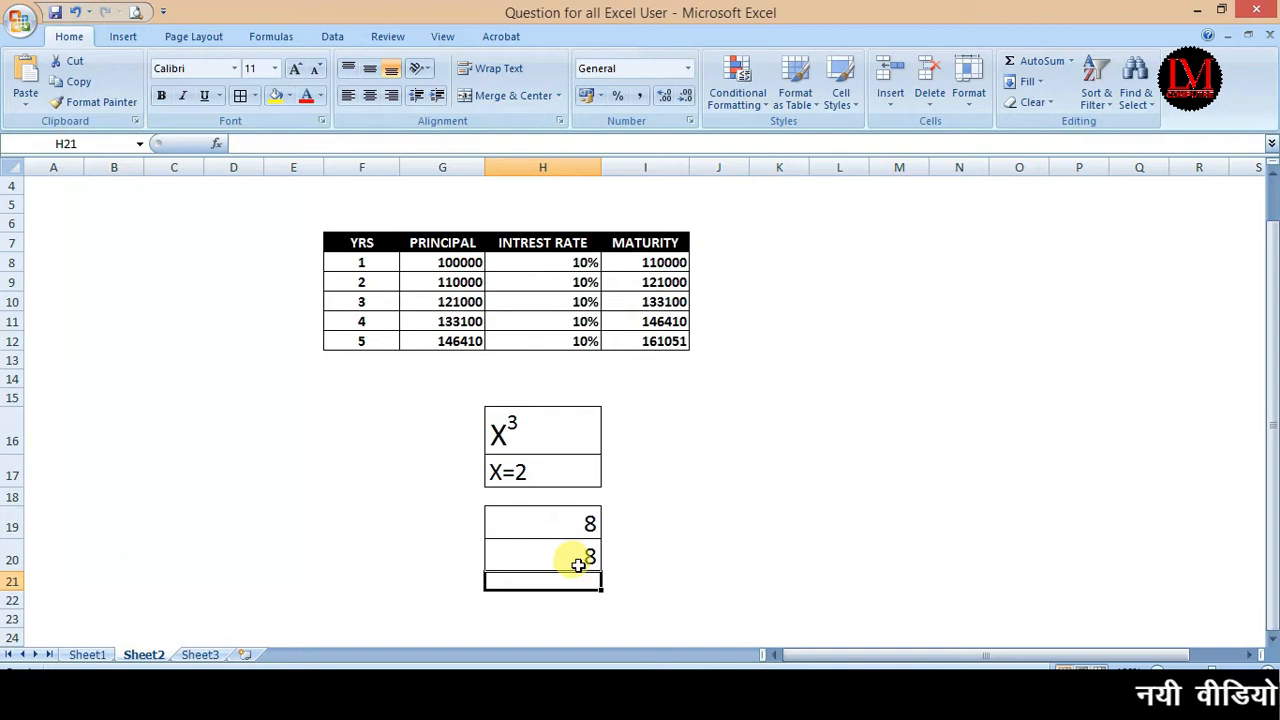
Step: Compute 2 cubed with the POWER function, entering =POWER(2,3) in cell H21
{"action": "left_click", "coordinate": [581, 559]}
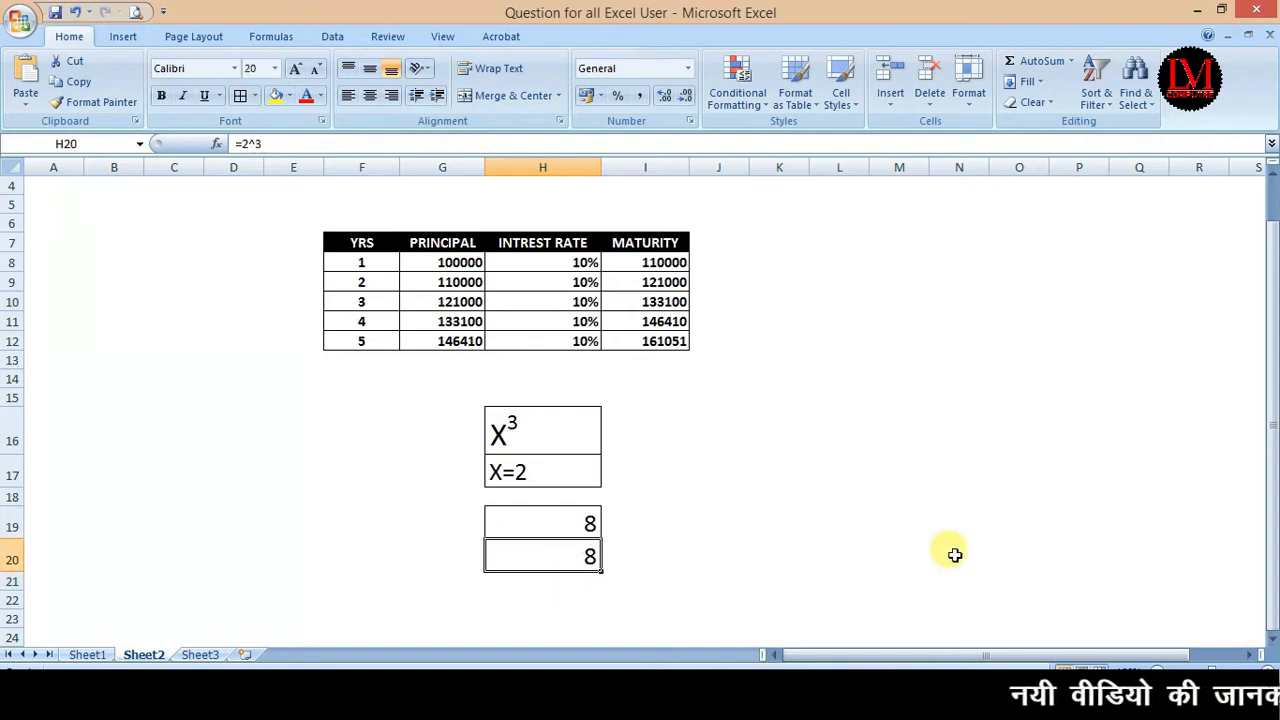
{"action": "key", "text": "Down"}
{"action": "type", "text": "="}
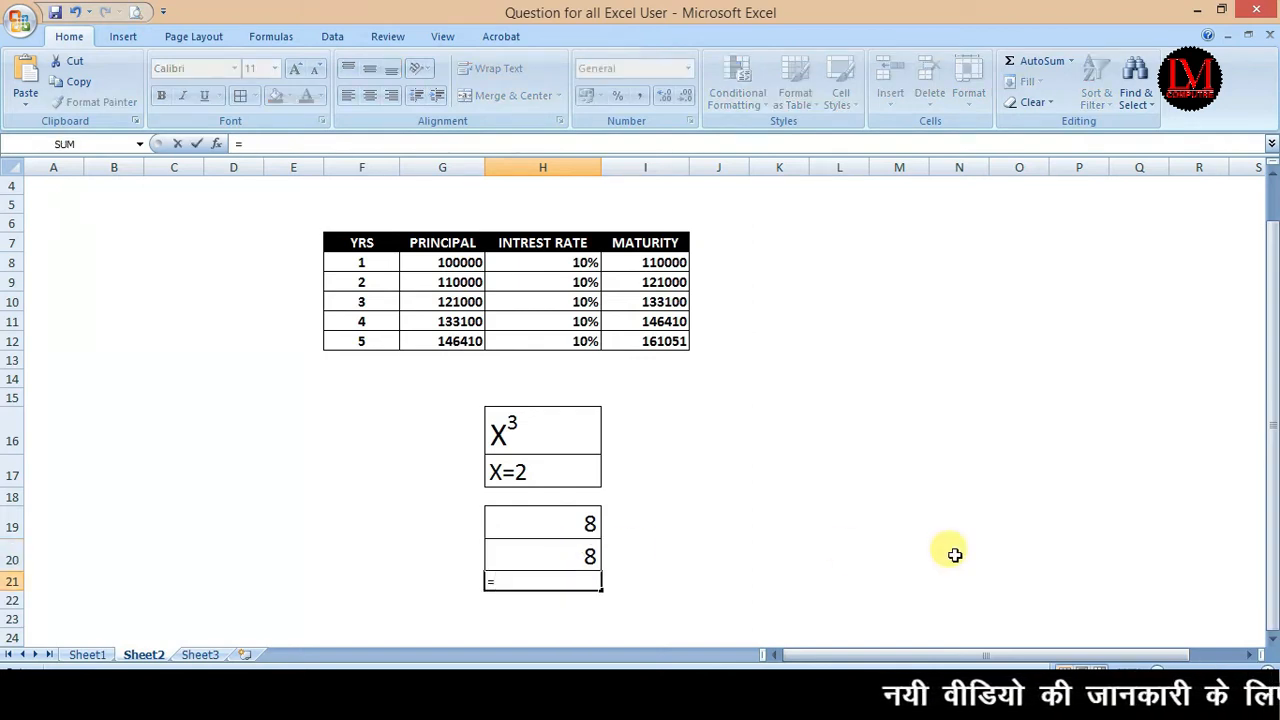
{"action": "type", "text": "POWER"}
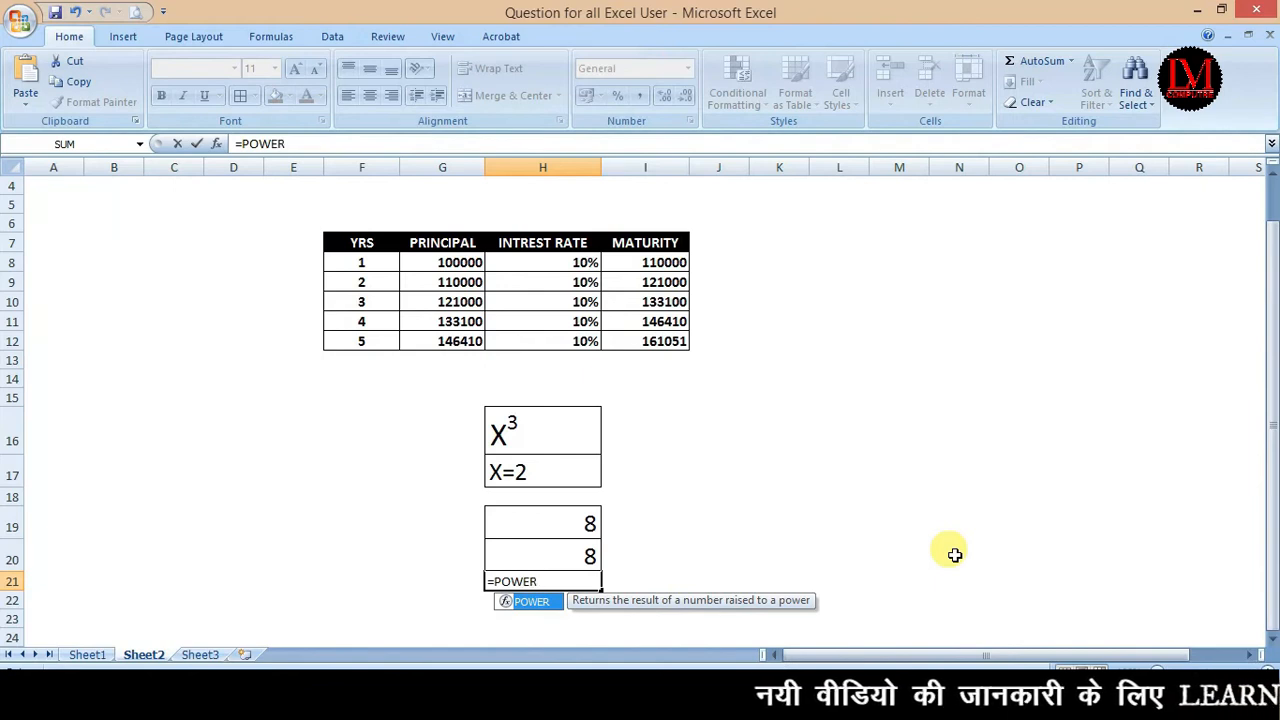
{"action": "type", "text": "("}
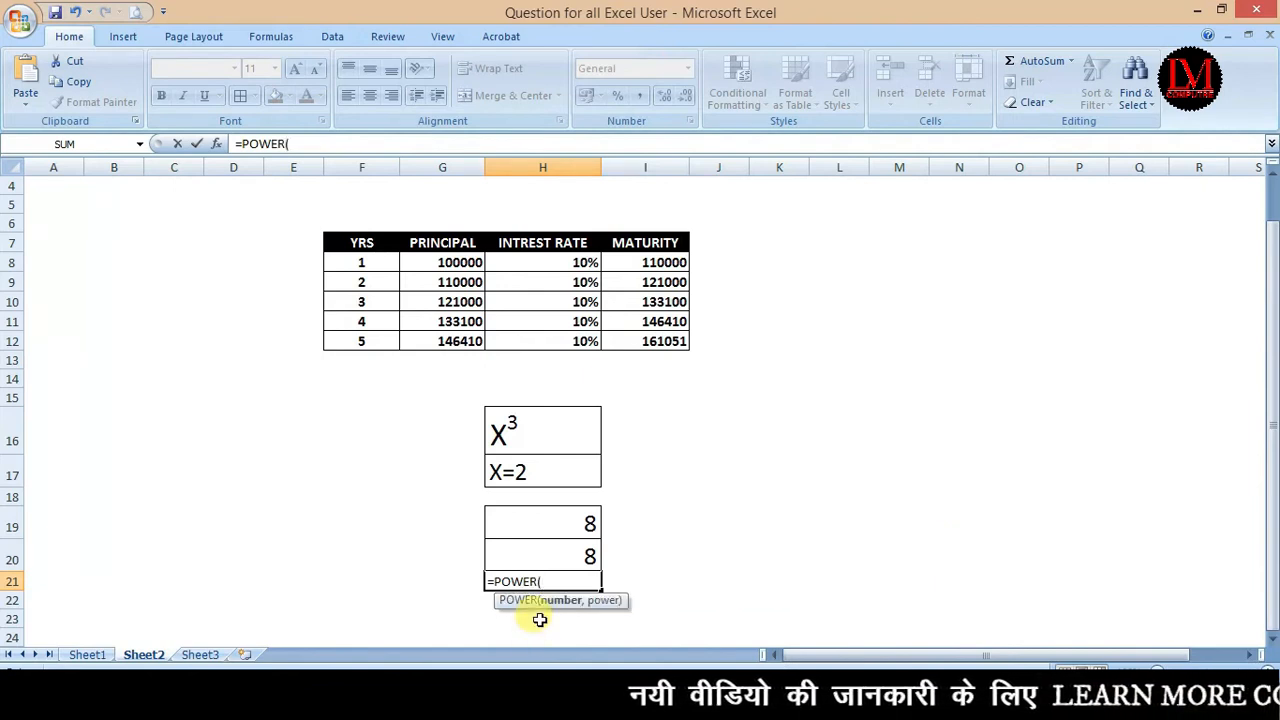
{"action": "type", "text": "2,3"}
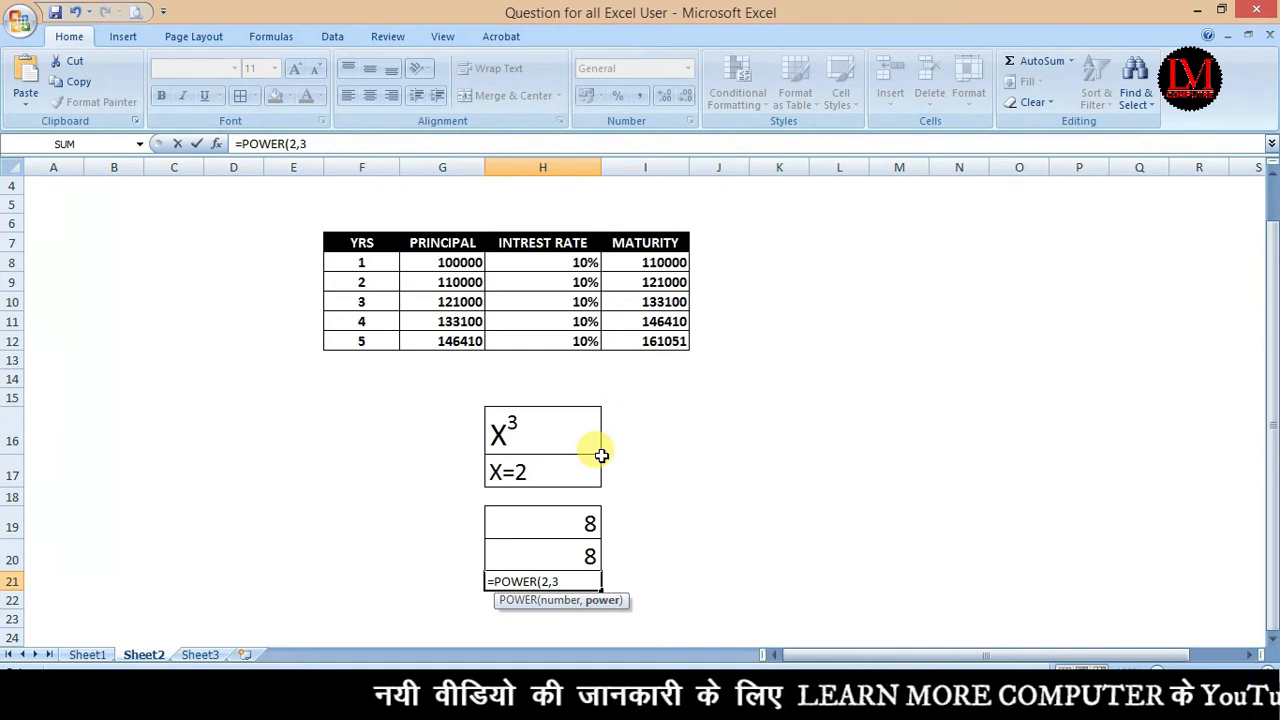
{"action": "key", "text": "Return"}
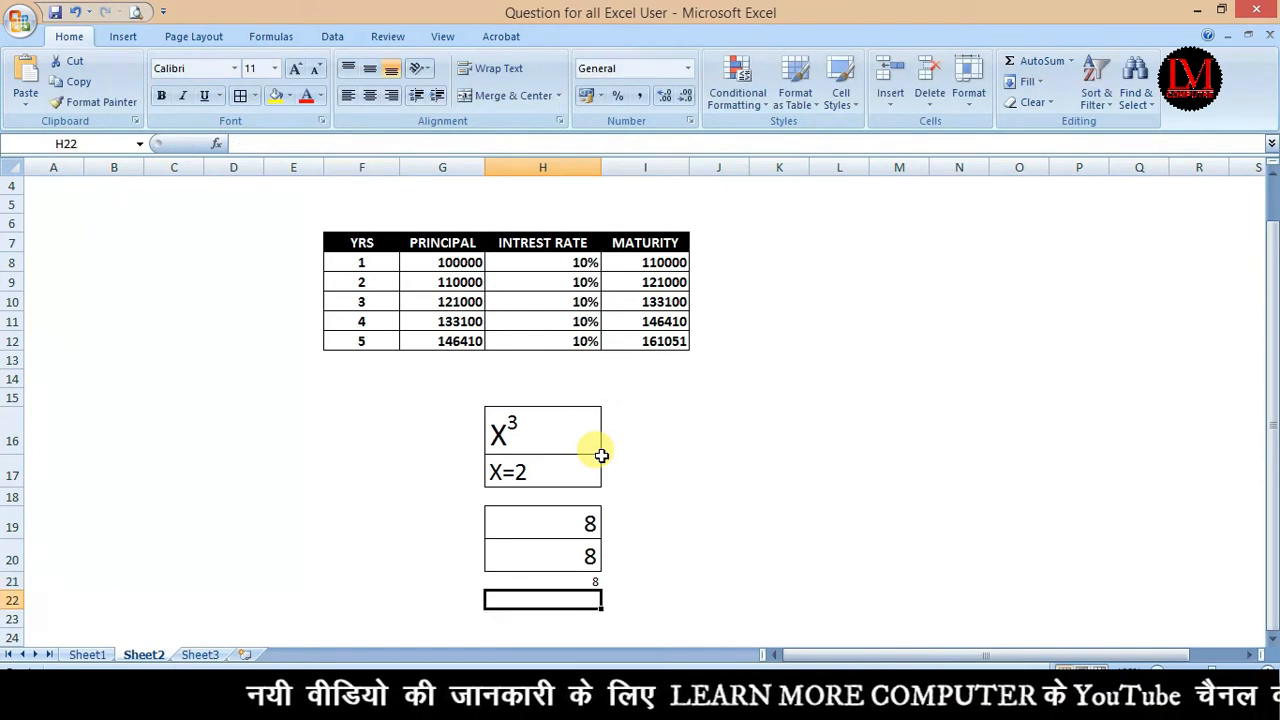
Step: Clear the POWER formula from cell H21
{"action": "left_click", "coordinate": [551, 585]}
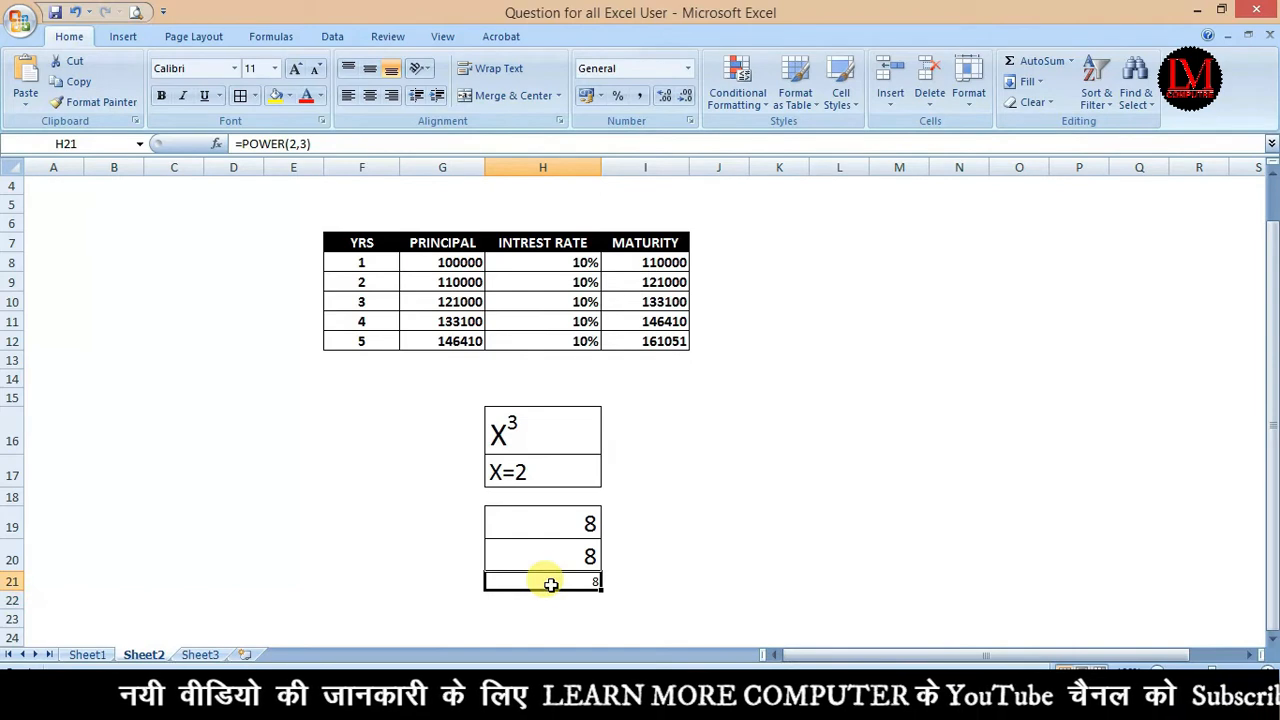
{"action": "key", "text": "Delete"}
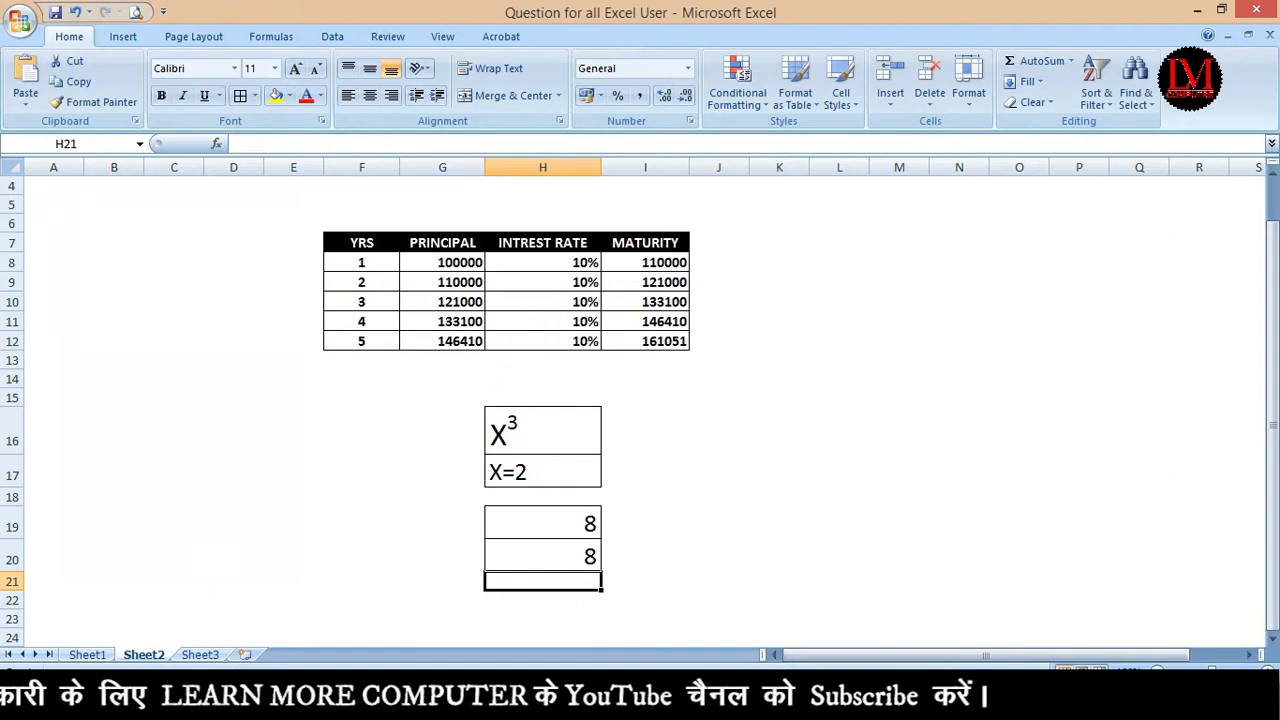
Step: On Sheet1, enter the compound interest formula =E6(1+E8)^E7 in the Total Amt on Maturity cell E11
{"action": "left_click", "coordinate": [100, 654]}
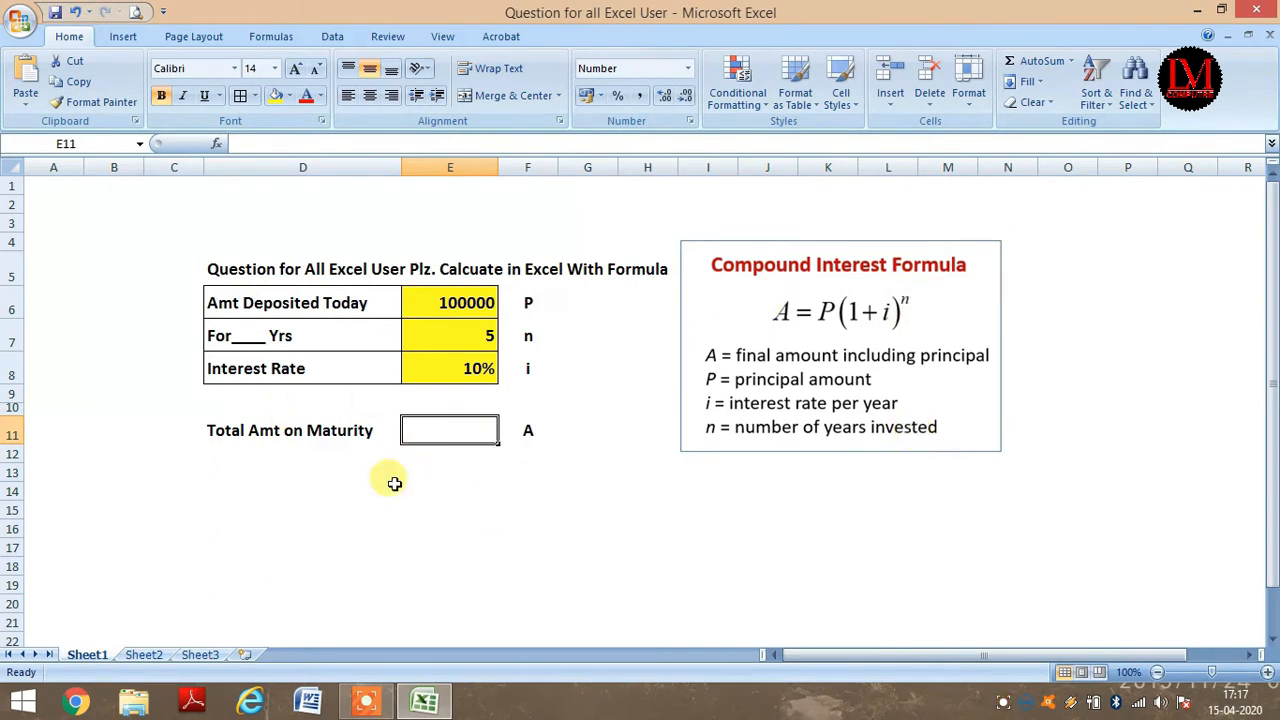
{"action": "type", "text": "="}
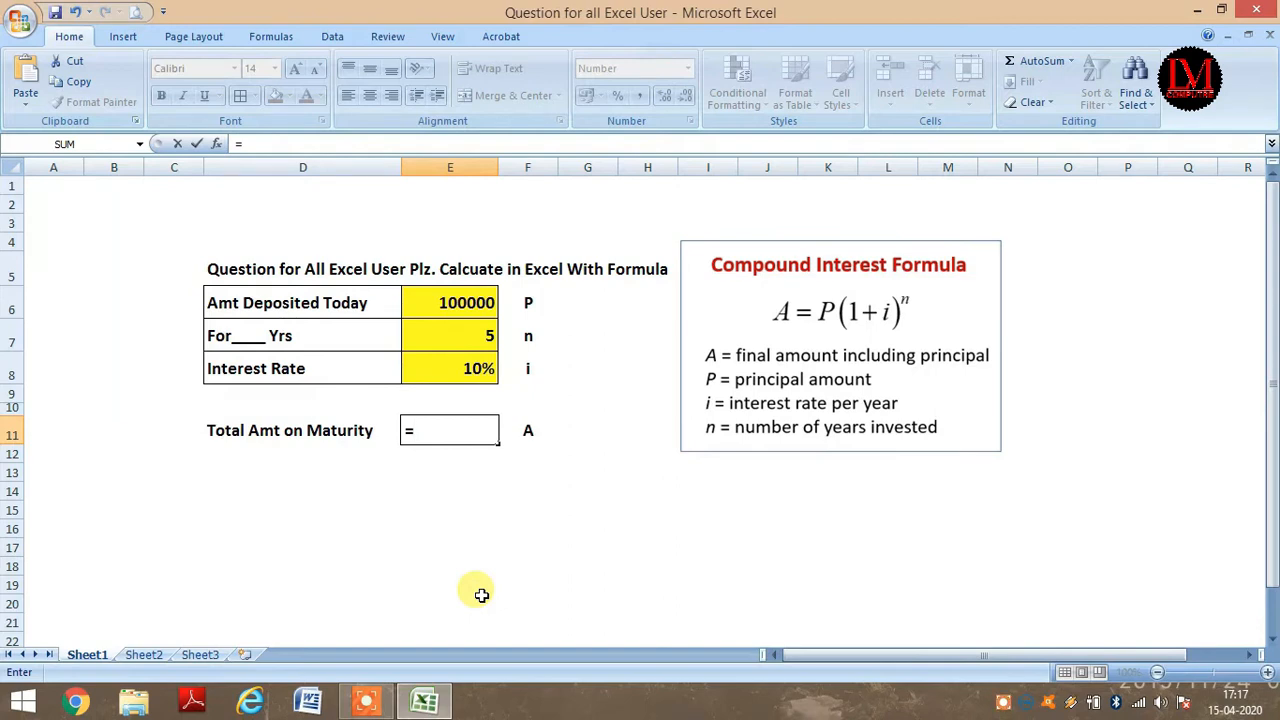
{"action": "key", "text": "Up"}
{"action": "key", "text": "Up"}
{"action": "key", "text": "Up"}
{"action": "key", "text": "Up"}
{"action": "key", "text": "Up"}
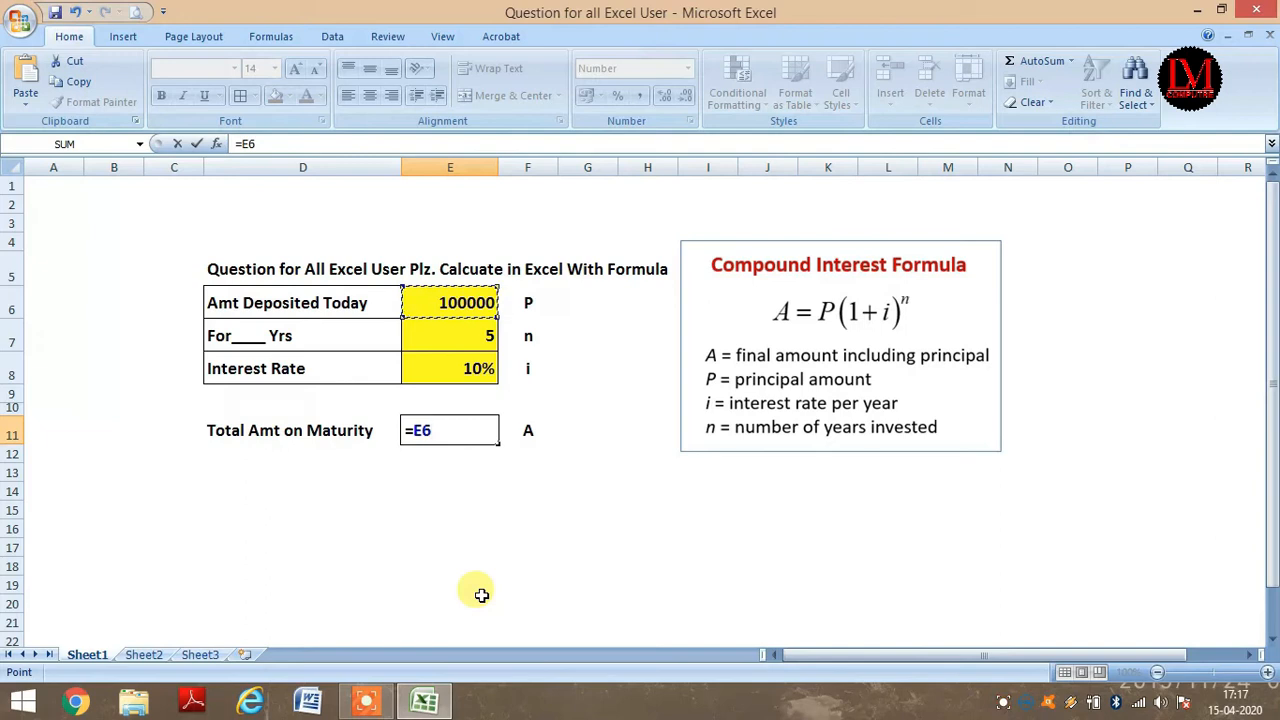
{"action": "type", "text": "(1+"}
{"action": "key", "text": "Up"}
{"action": "key", "text": "Up"}
{"action": "key", "text": "Up"}
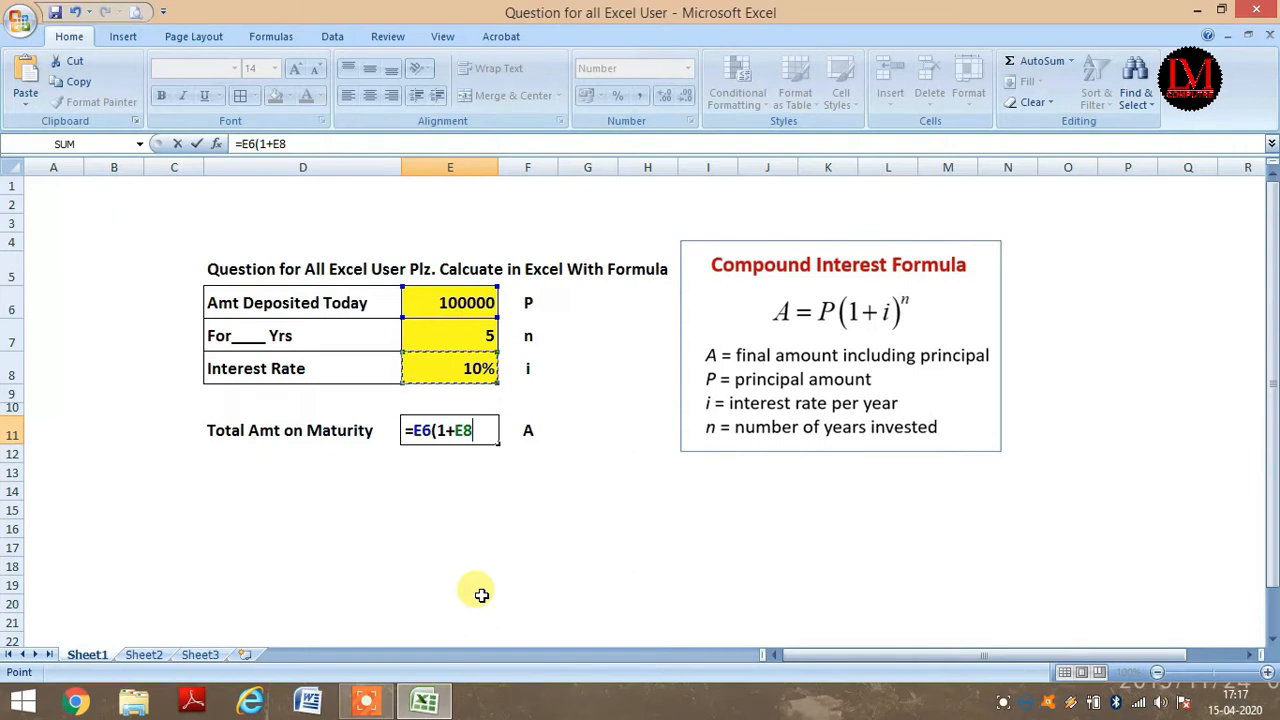
{"action": "type", "text": ")"}
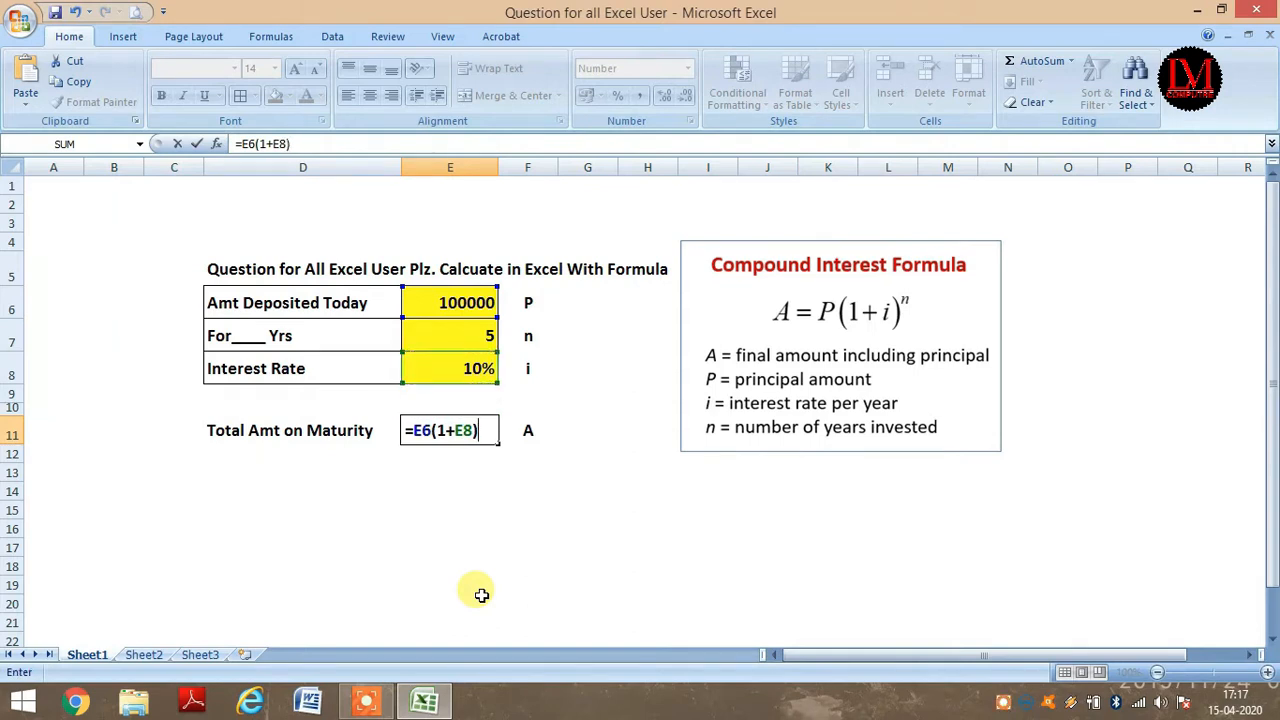
{"action": "type", "text": "^"}
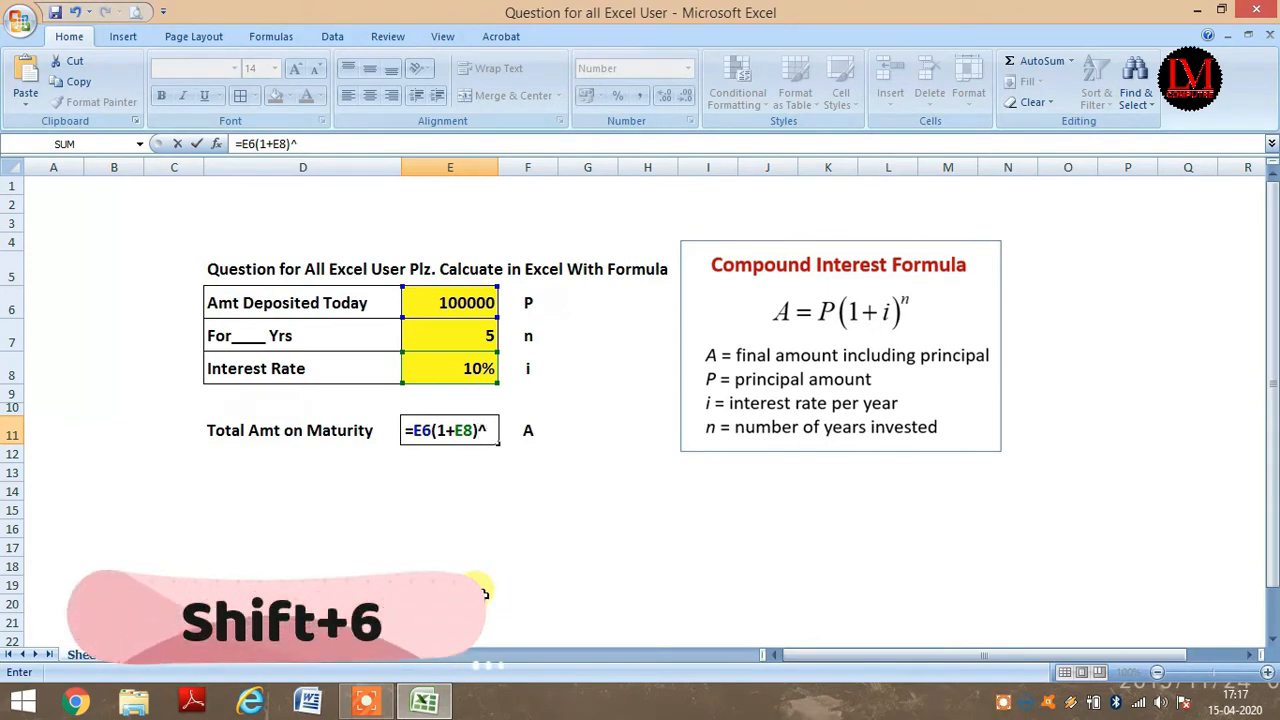
{"action": "key", "text": "Up"}
{"action": "key", "text": "Up"}
{"action": "key", "text": "Up"}
{"action": "key", "text": "Up"}
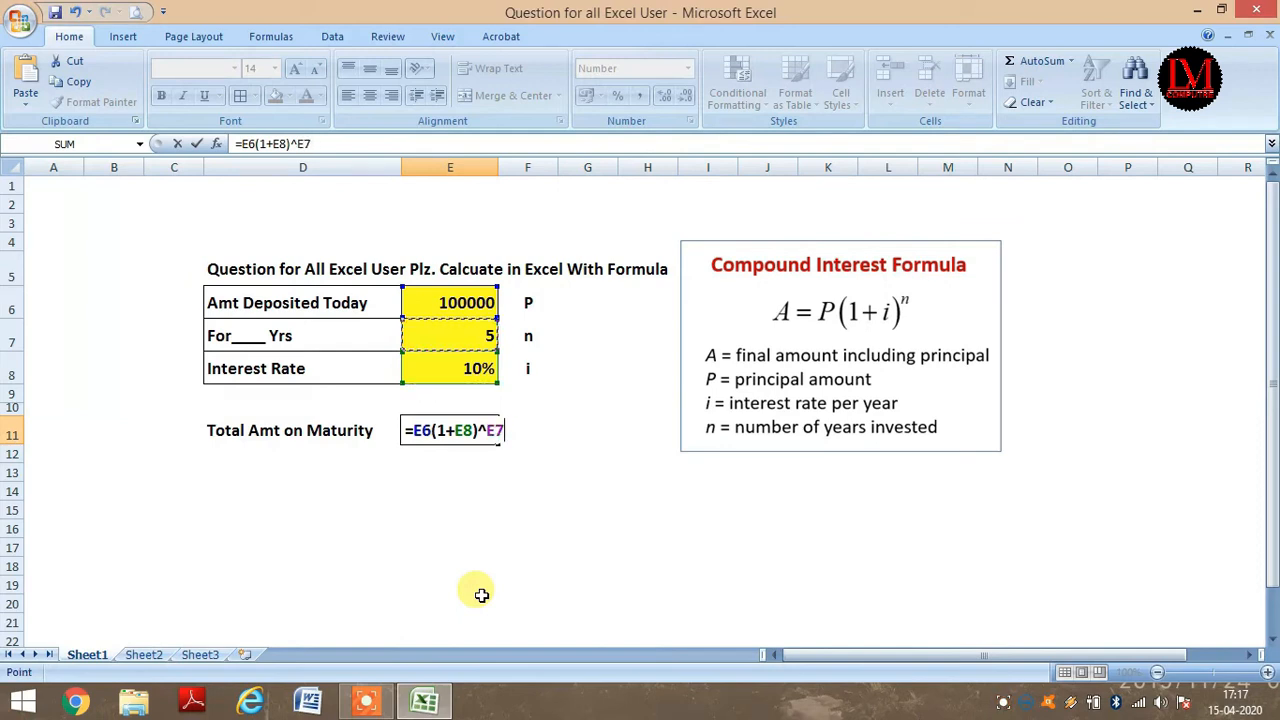
{"action": "key", "text": "Return"}
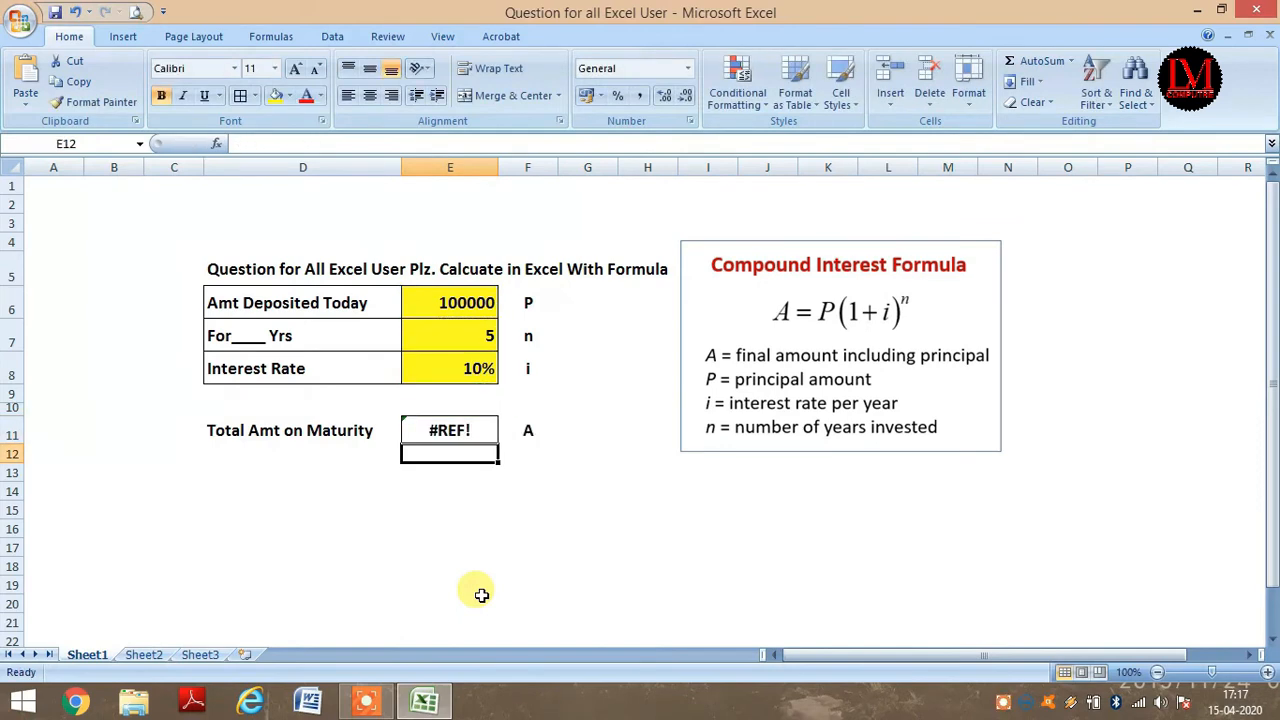
Step: Correct the maturity formula in cell E11 to =E6*(1+E8)^E7 by adding the multiplication sign after E6
{"action": "key", "text": "Up"}
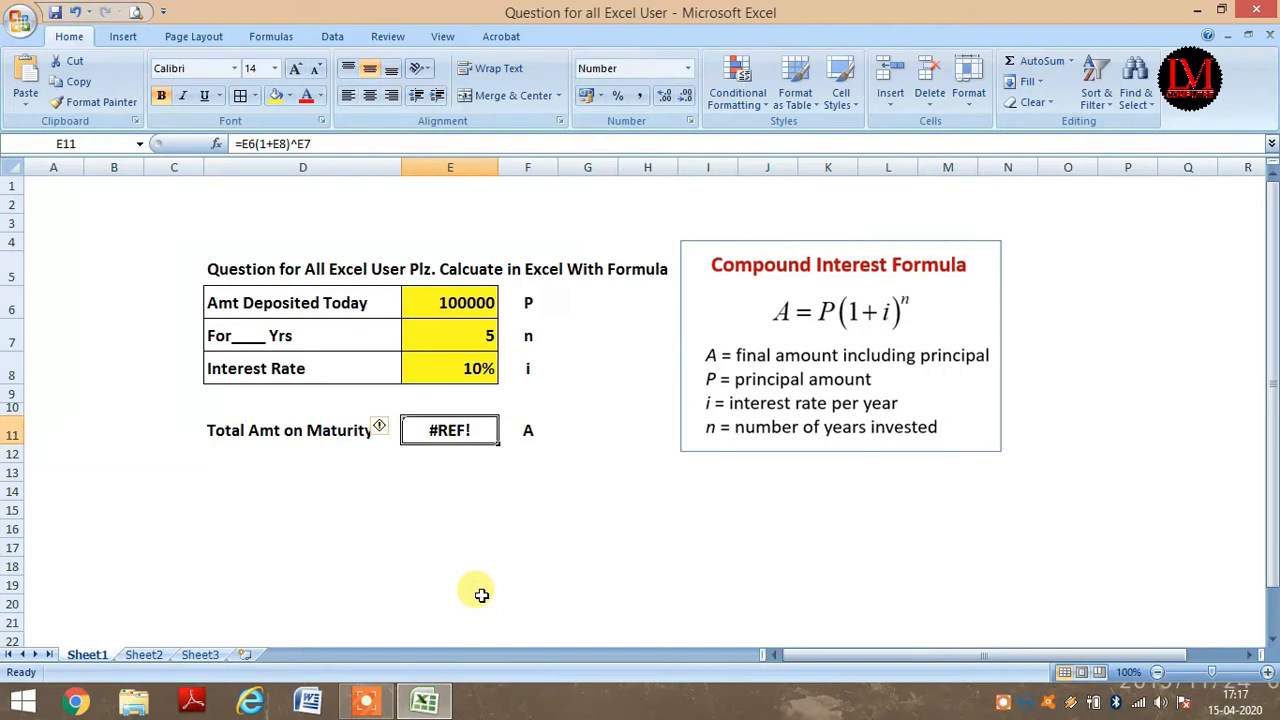
{"action": "left_click", "coordinate": [253, 146]}
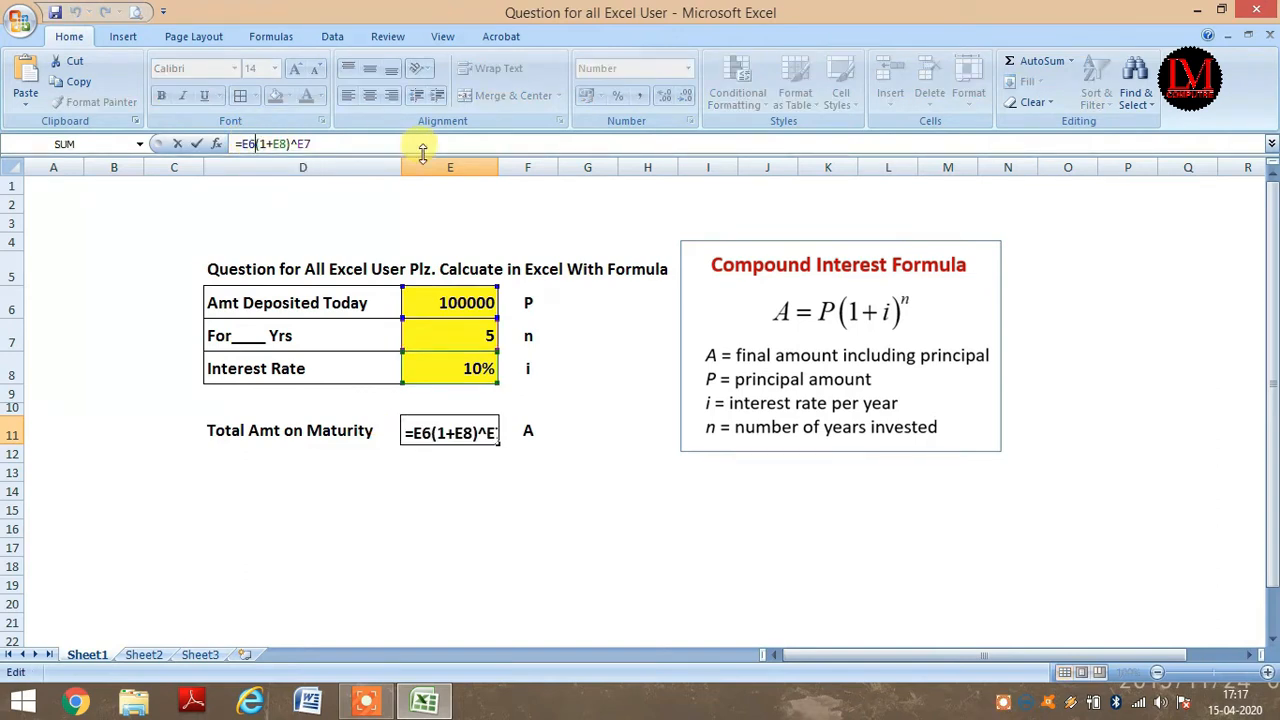
{"action": "type", "text": "*"}
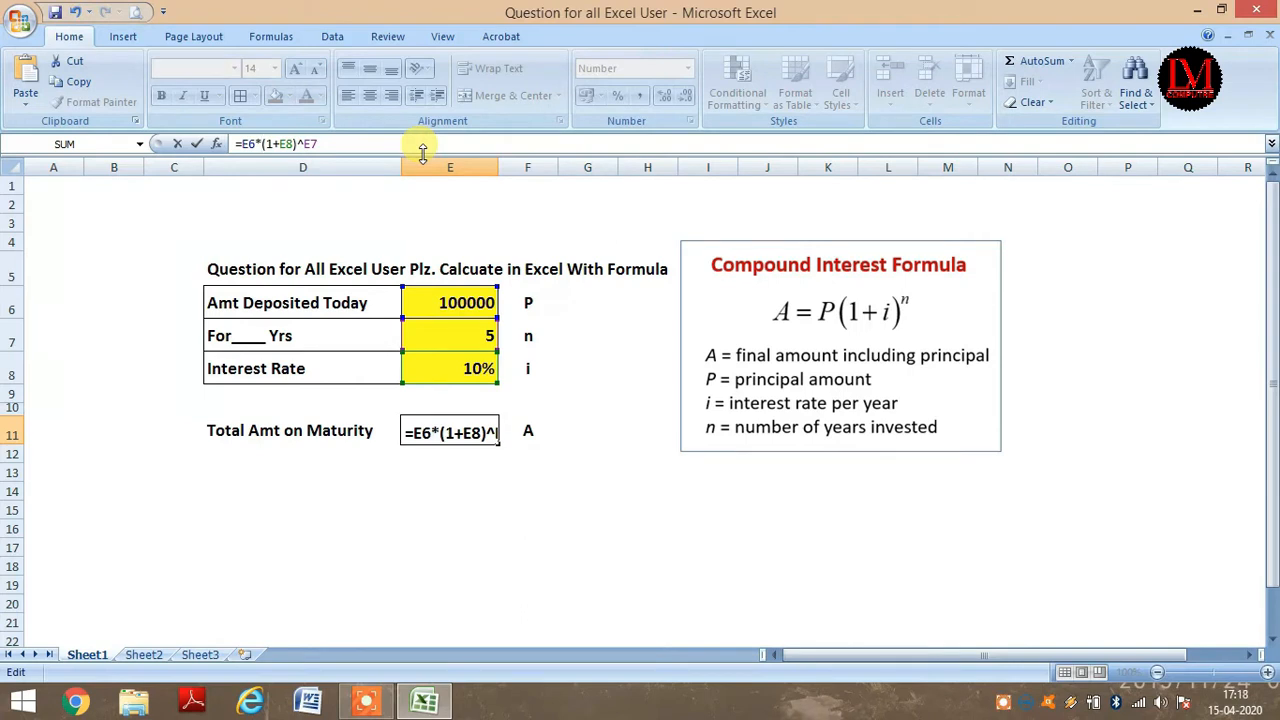
{"action": "key", "text": "Return"}
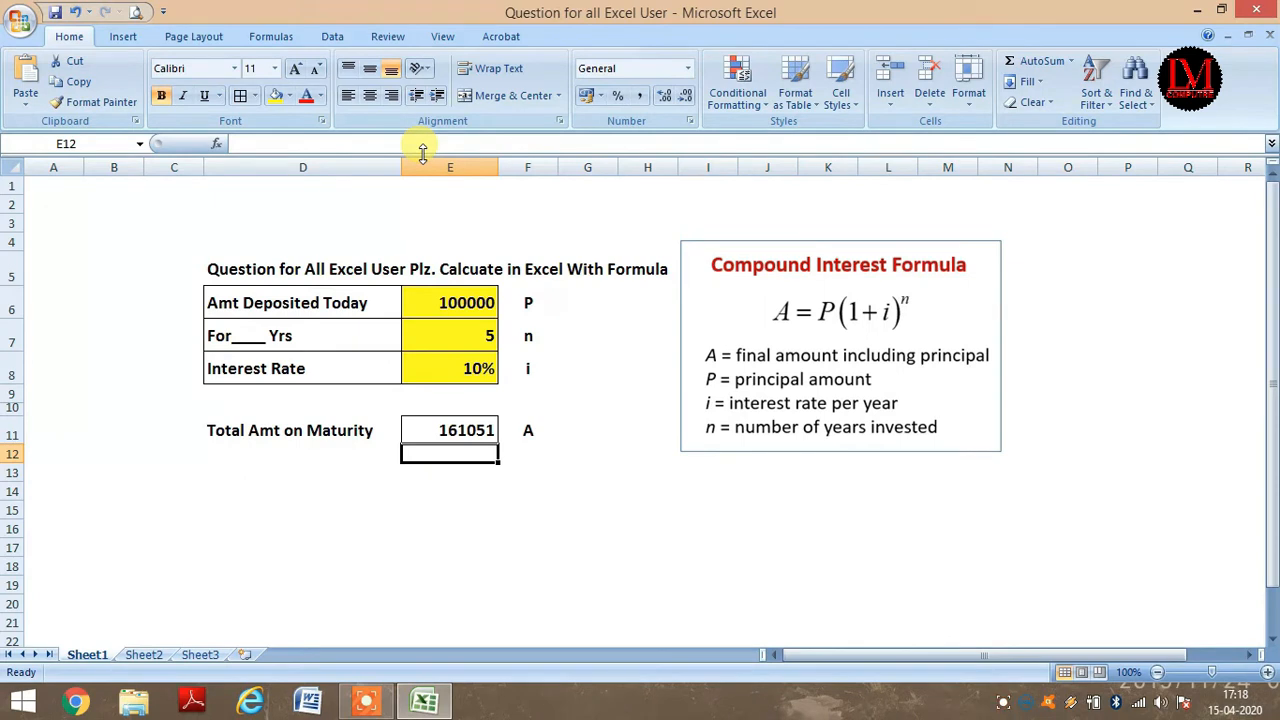
Step: Re-enter the whole maturity formula =E6*(1+E8)^E7 in cell E11
{"action": "key", "text": "Up"}
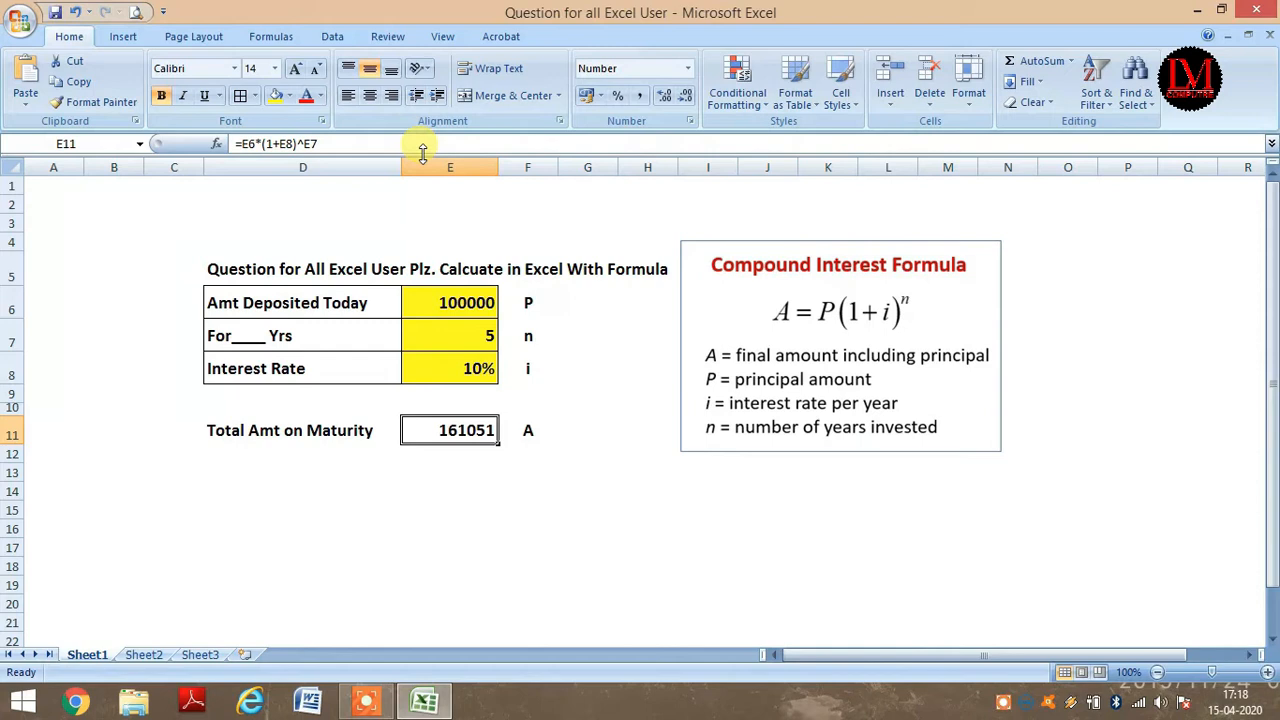
{"action": "type", "text": "="}
{"action": "key", "text": "Up"}
{"action": "key", "text": "Up"}
{"action": "key", "text": "Up"}
{"action": "key", "text": "Up"}
{"action": "key", "text": "Up"}
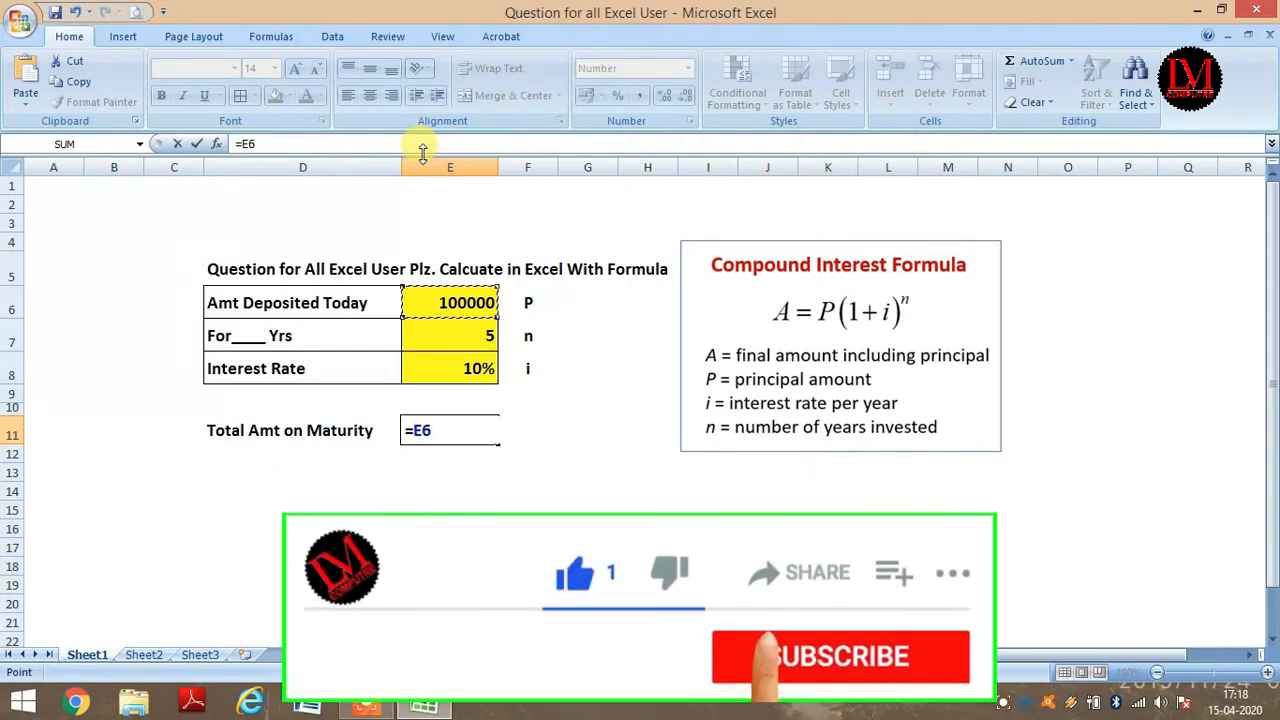
{"action": "type", "text": "*("}
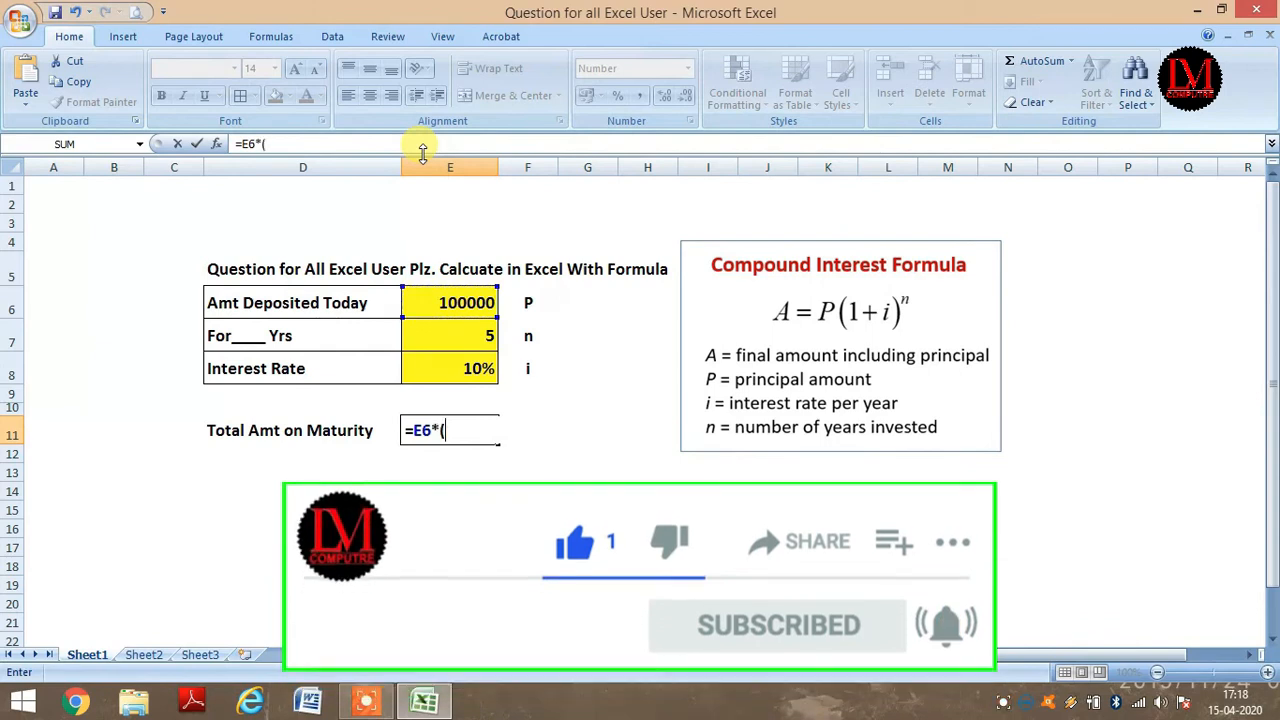
{"action": "type", "text": "1+"}
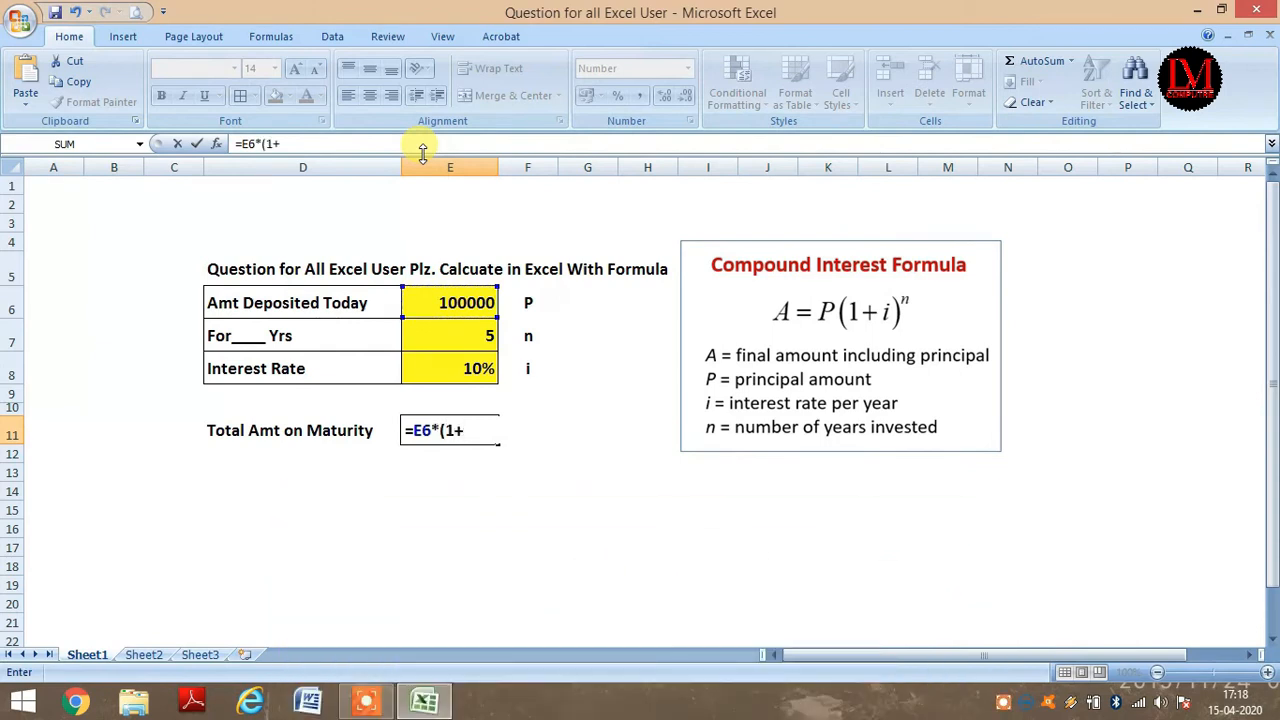
{"action": "key", "text": "Up"}
{"action": "key", "text": "Up"}
{"action": "key", "text": "Up"}
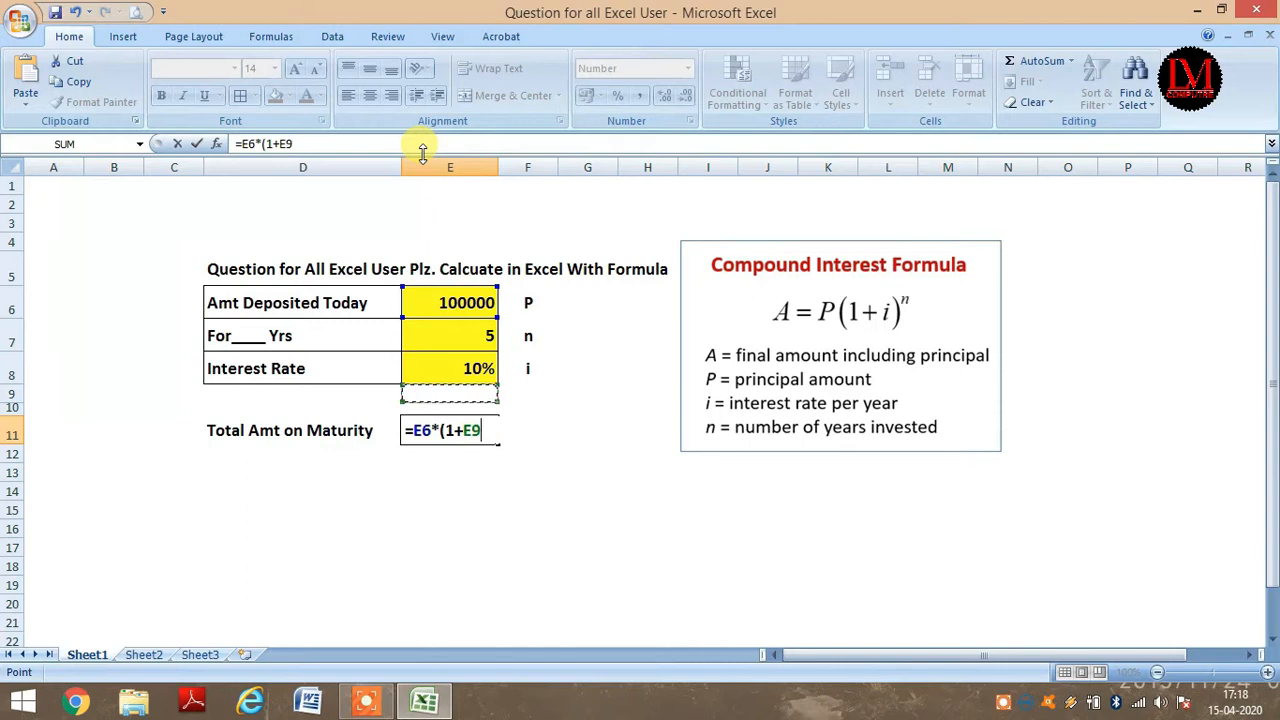
{"action": "type", "text": ")"}
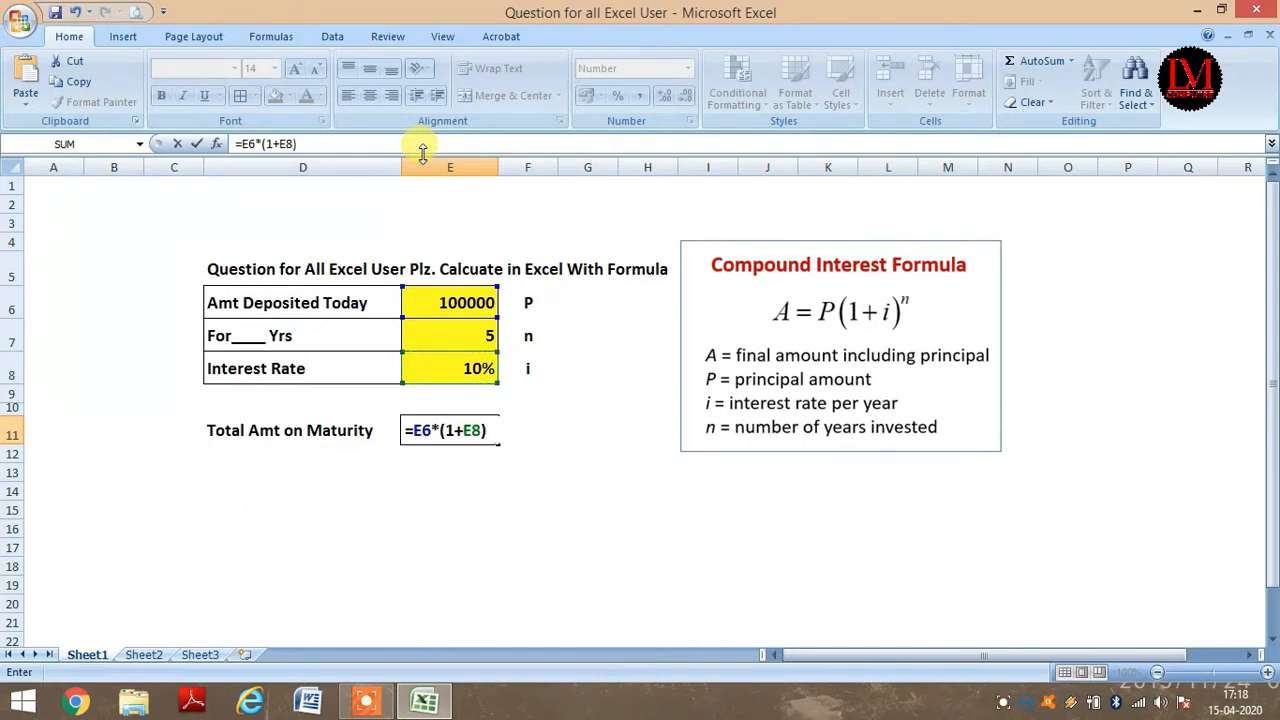
{"action": "type", "text": "^"}
{"action": "key", "text": "Up"}
{"action": "key", "text": "Up"}
{"action": "key", "text": "Up"}
{"action": "key", "text": "Up"}
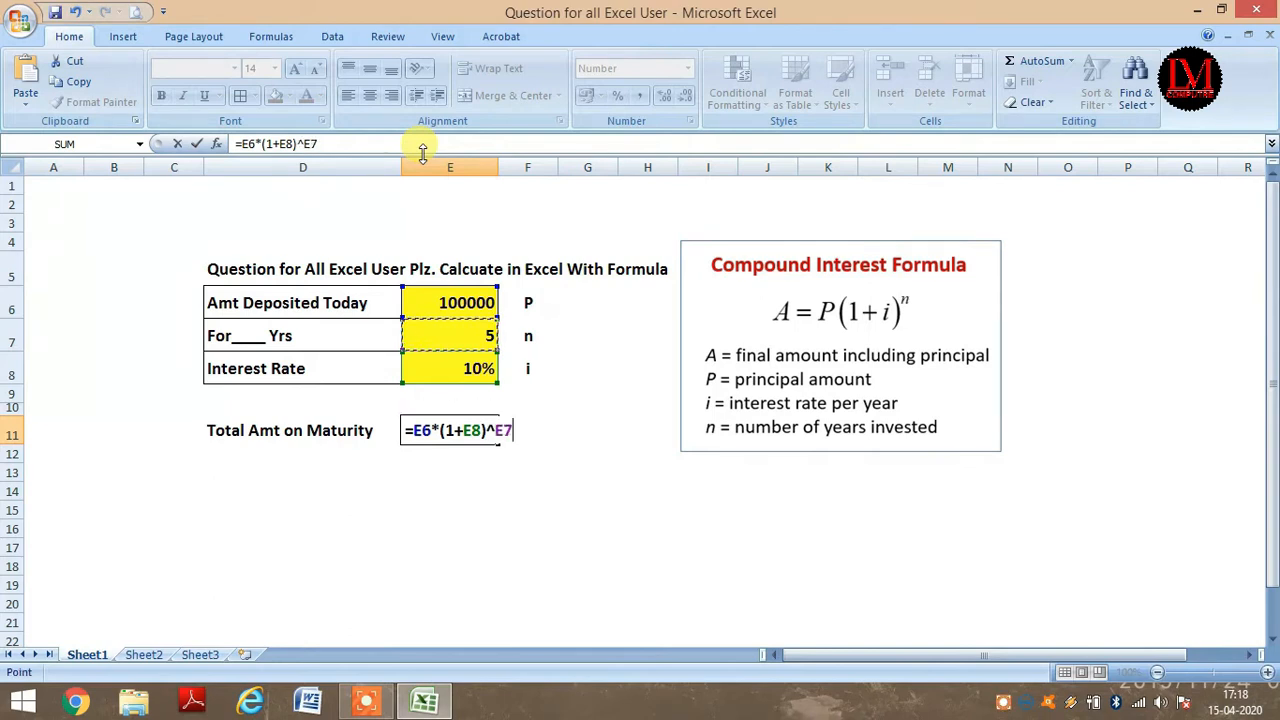
{"action": "key", "text": "Return"}
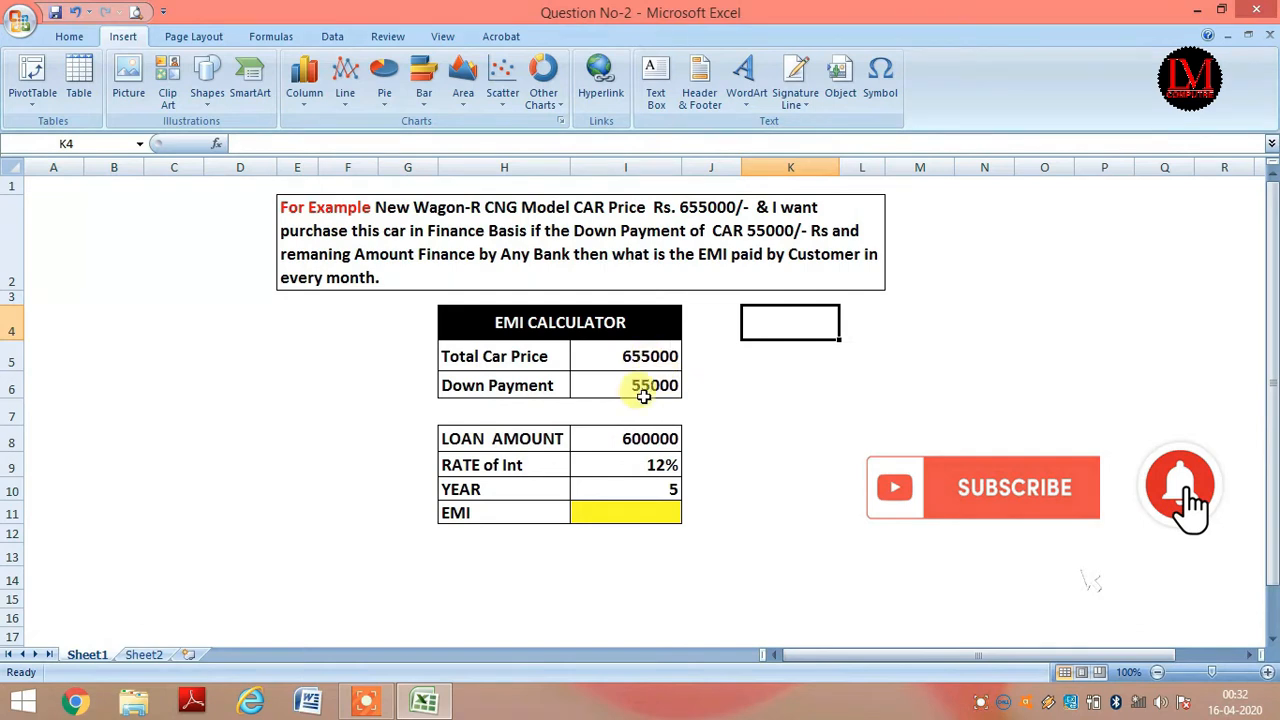
Step: In the EMI calculator of the Question No-2 workbook, calculate the loan amount in cell I8 with =I5-I6
{"action": "left_click", "coordinate": [642, 442]}
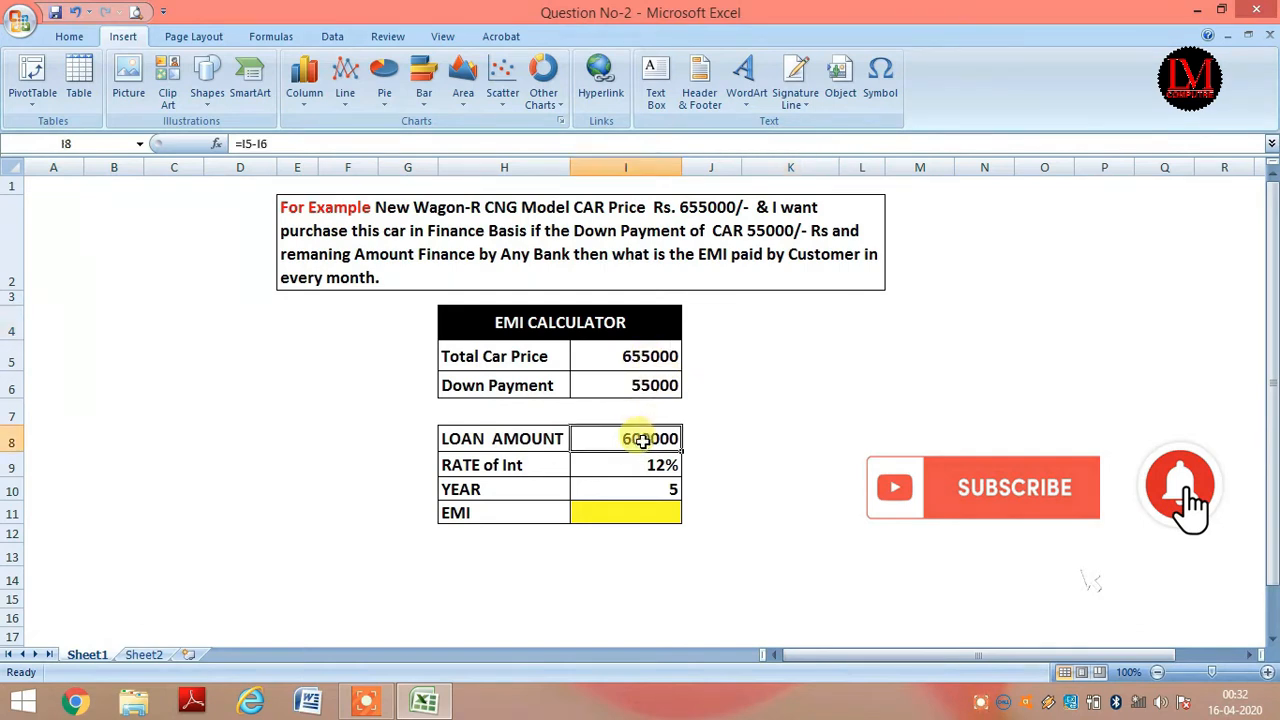
{"action": "type", "text": "="}
{"action": "key", "text": "Up"}
{"action": "key", "text": "Up"}
{"action": "key", "text": "Up"}
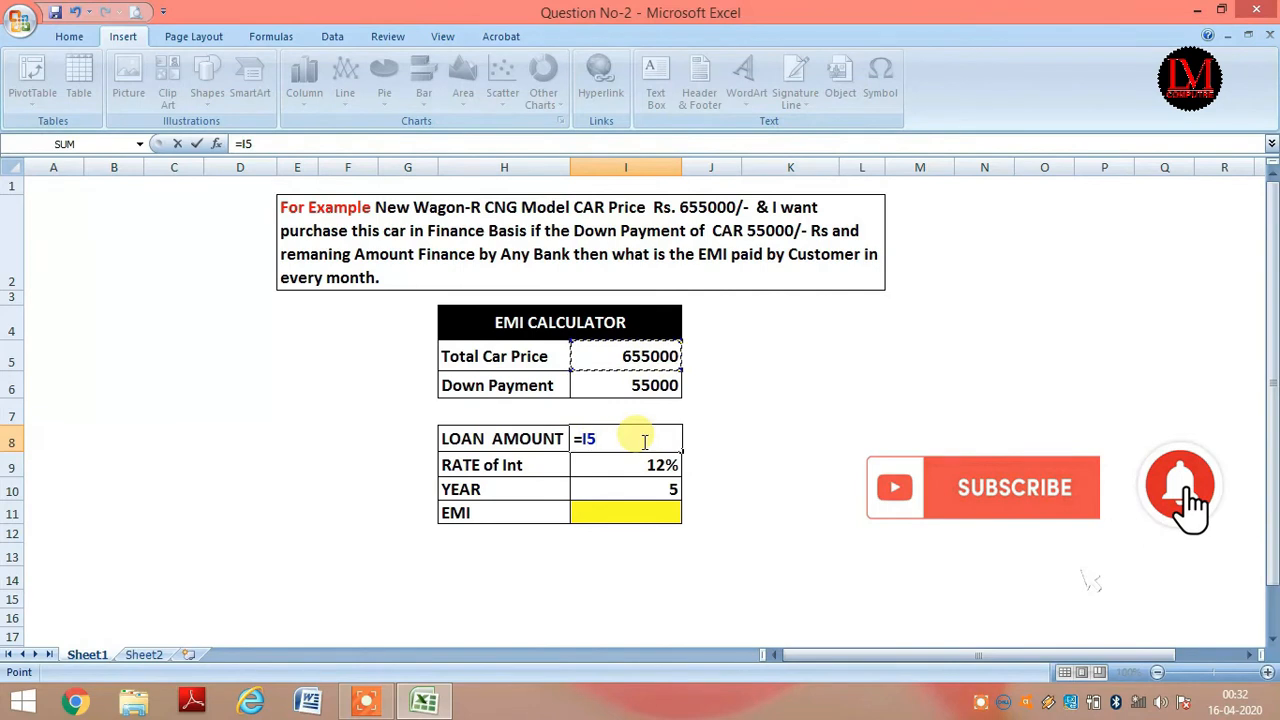
{"action": "type", "text": "-"}
{"action": "key", "text": "Up"}
{"action": "key", "text": "Up"}
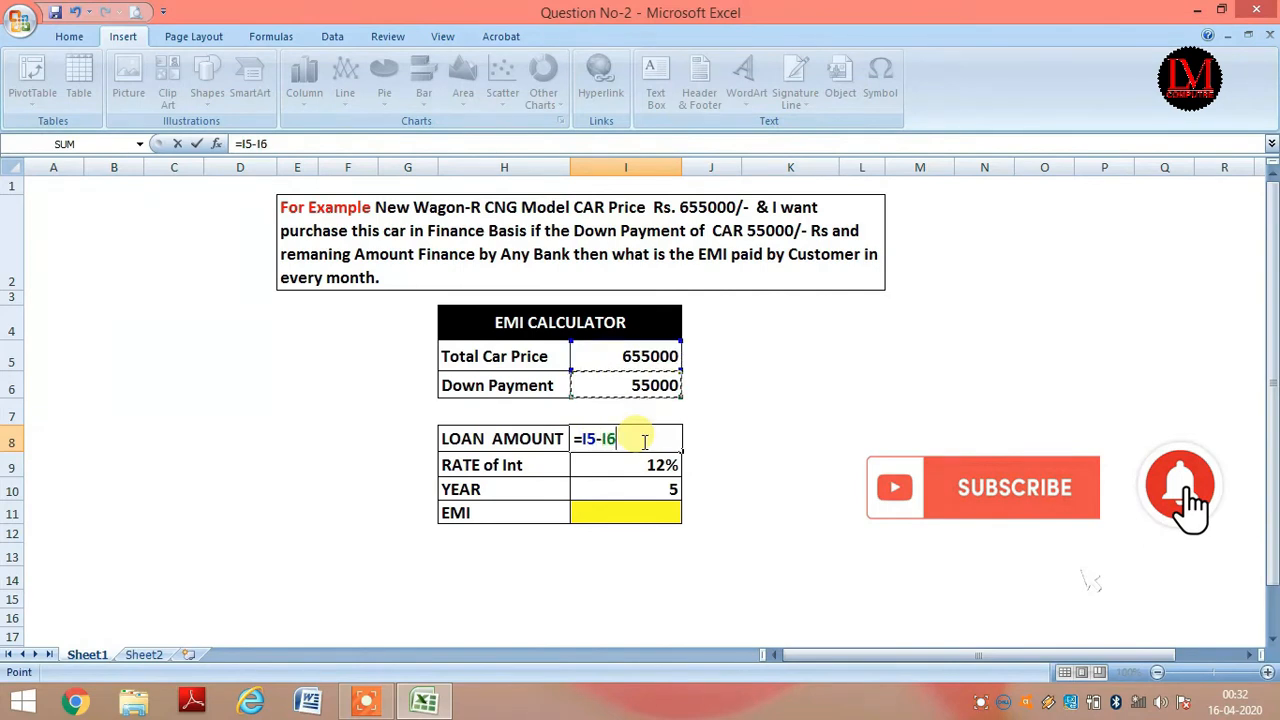
{"action": "key", "text": "Return"}
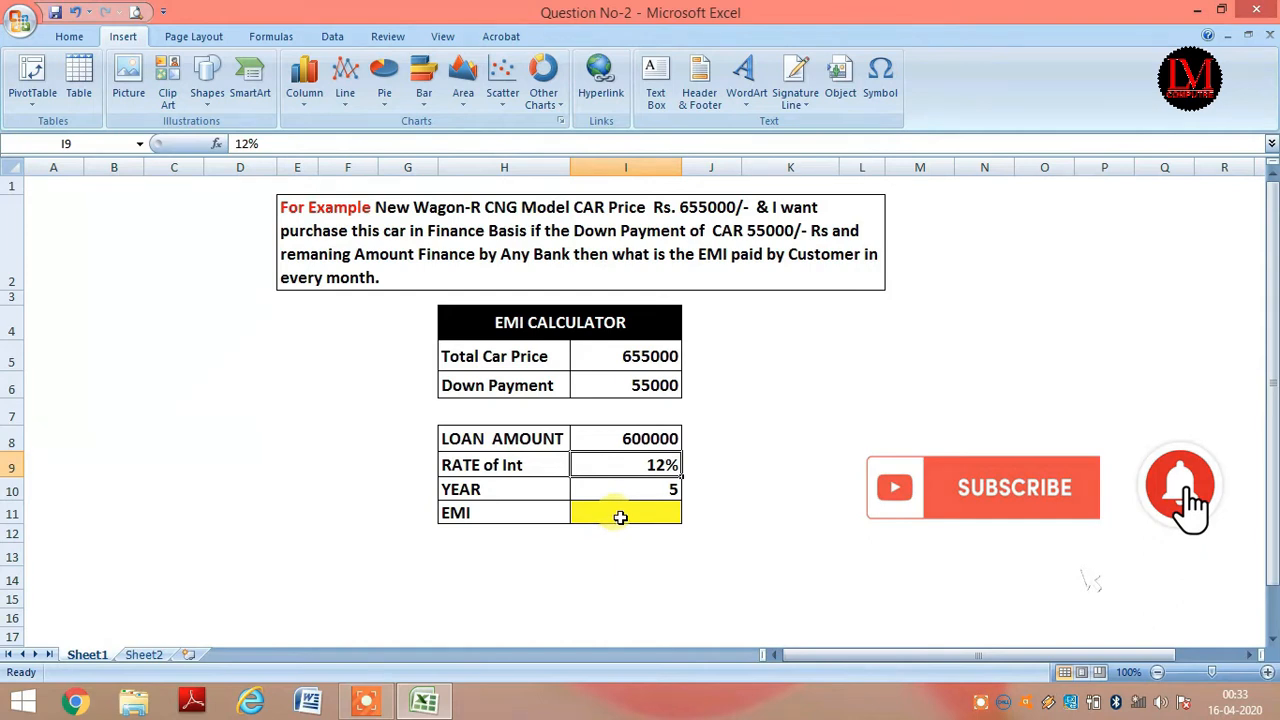
Step: Calculate the monthly EMI in cell I11 with the formula =PMT(I9/12,I10*12,I8)
{"action": "left_click", "coordinate": [605, 576]}
{"action": "left_click", "coordinate": [620, 517]}
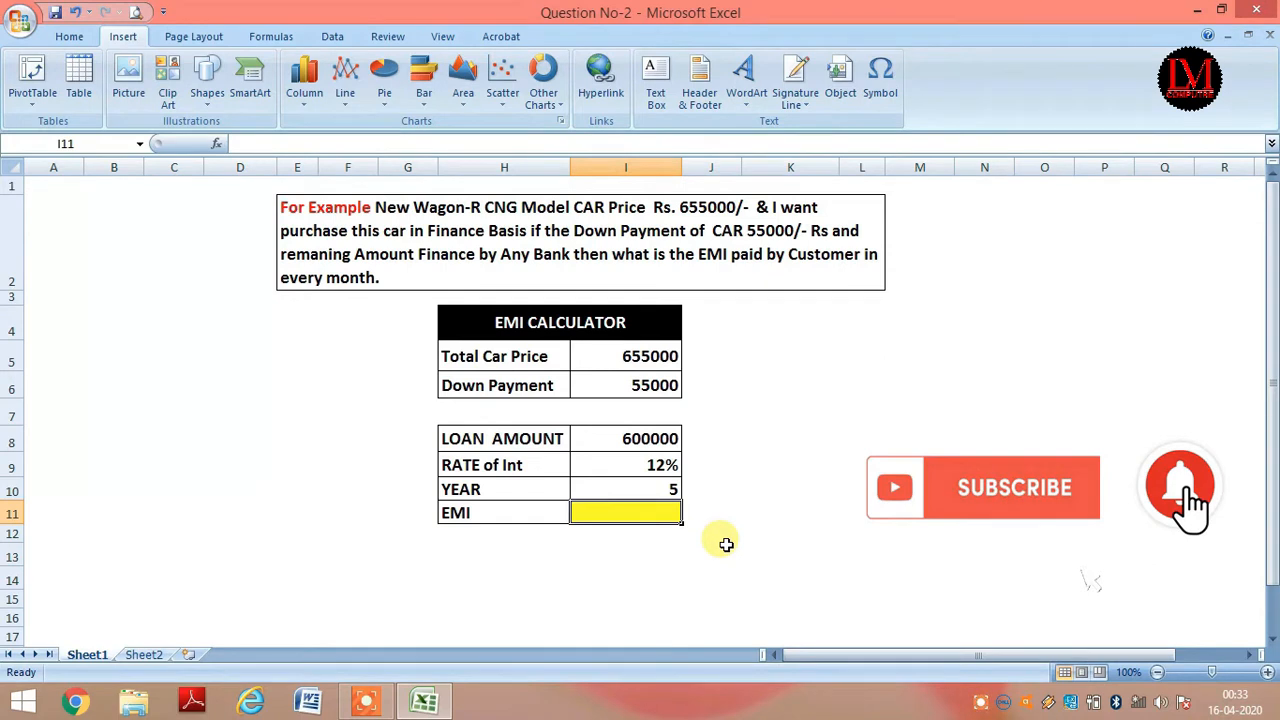
{"action": "type", "text": "="}
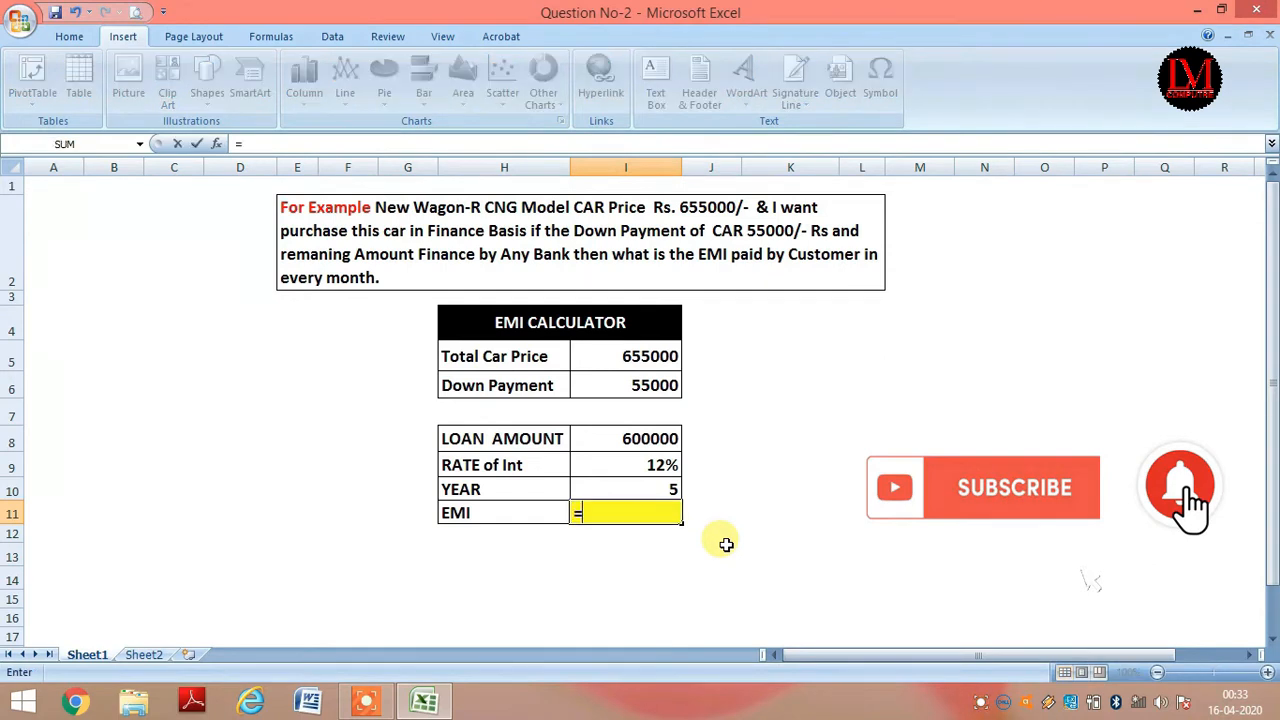
{"action": "type", "text": "pmt"}
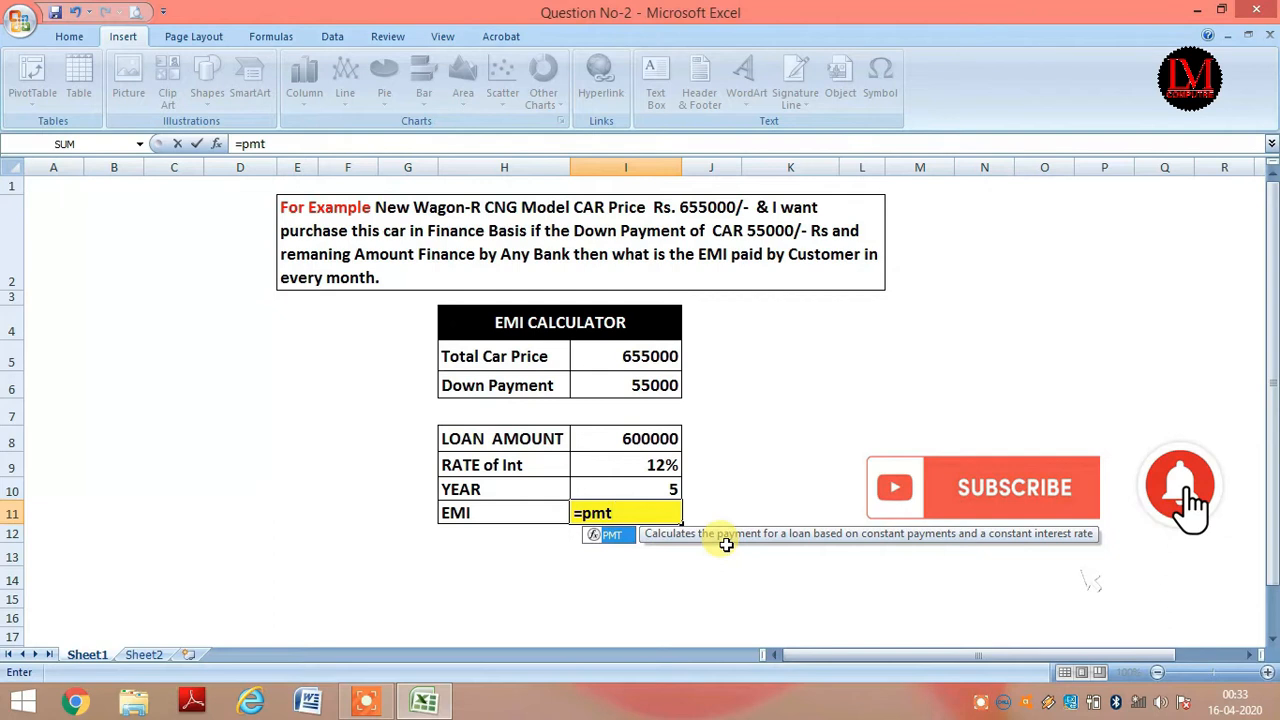
{"action": "type", "text": "("}
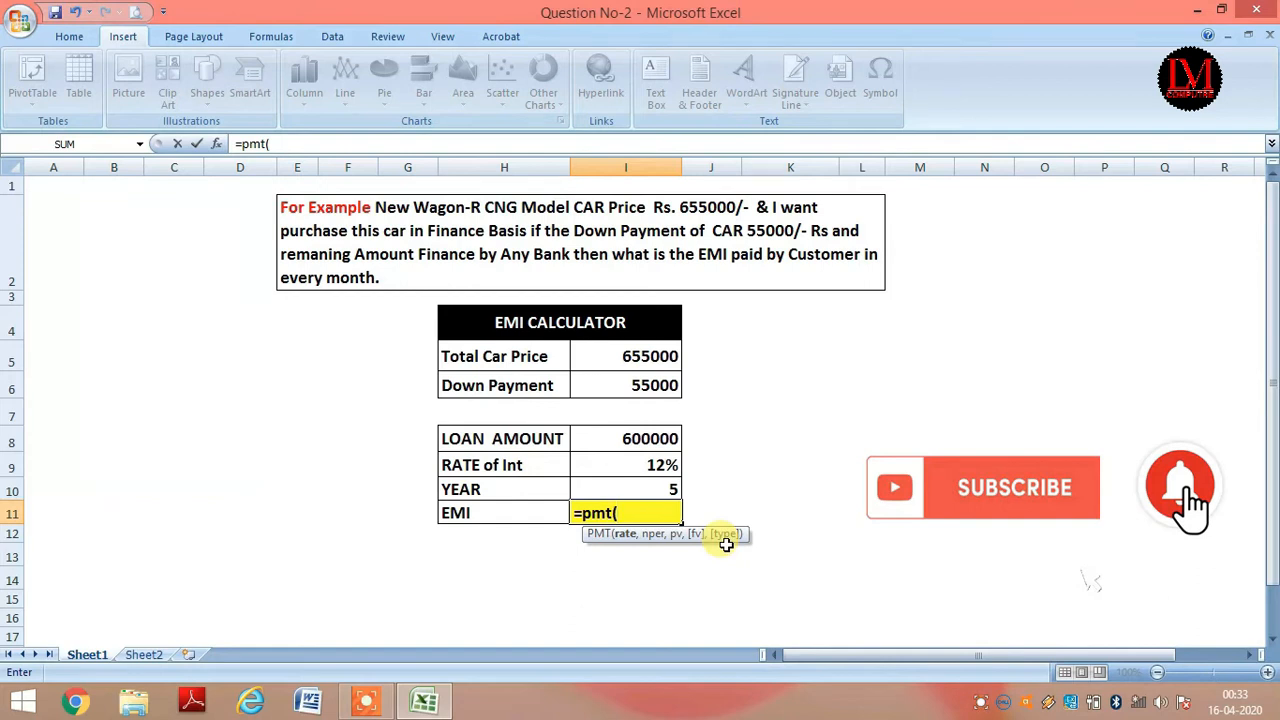
{"action": "key", "text": "BackSpace"}
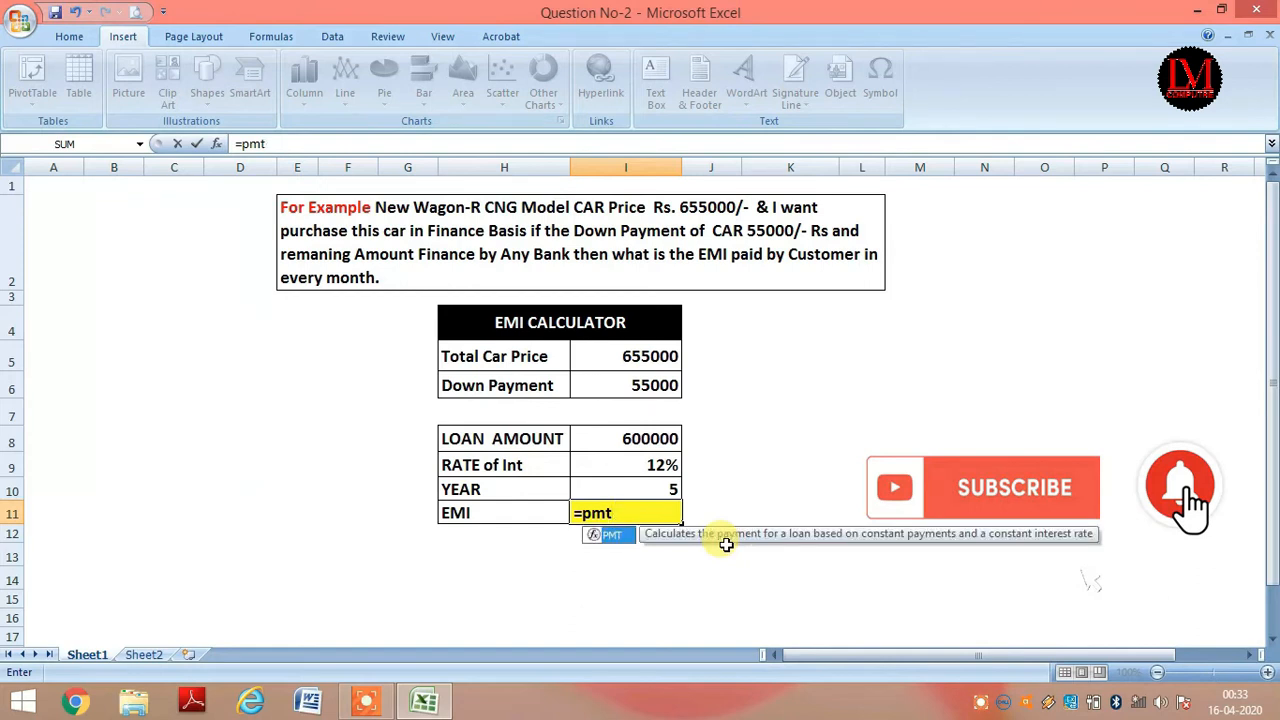
{"action": "type", "text": "("}
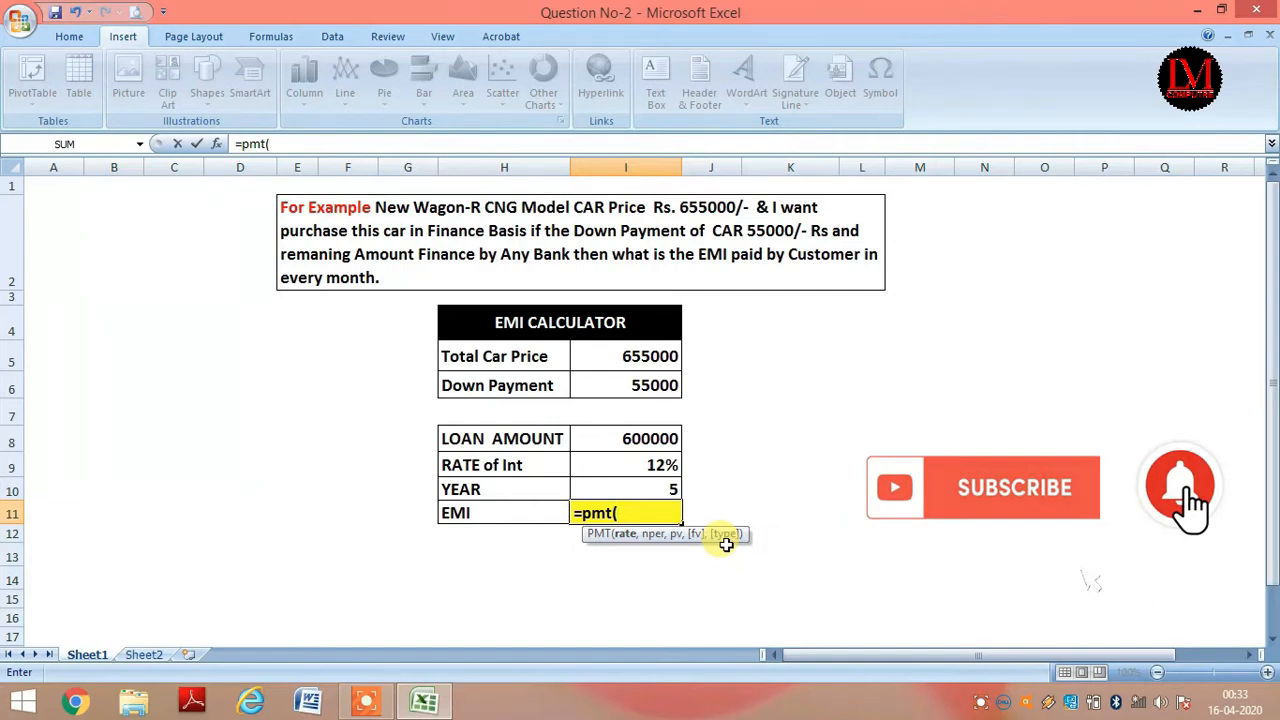
{"action": "key", "text": "Up"}
{"action": "key", "text": "Up"}
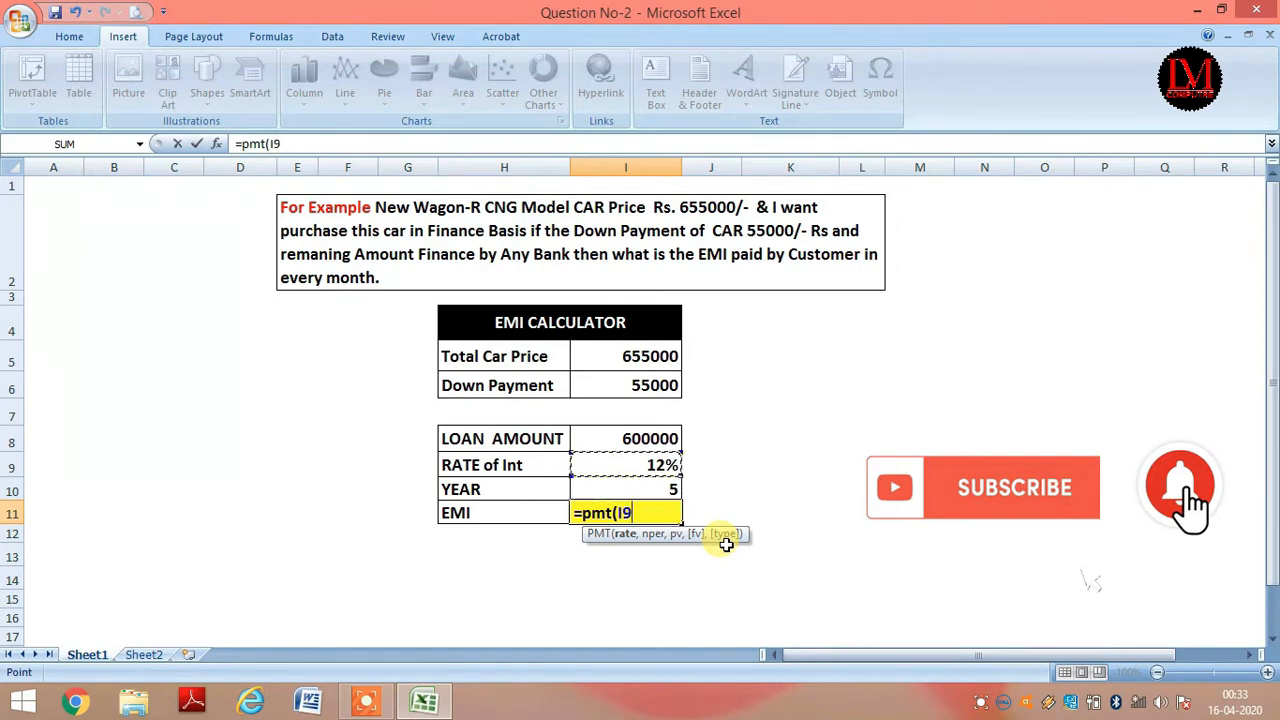
{"action": "type", "text": "/12,"}
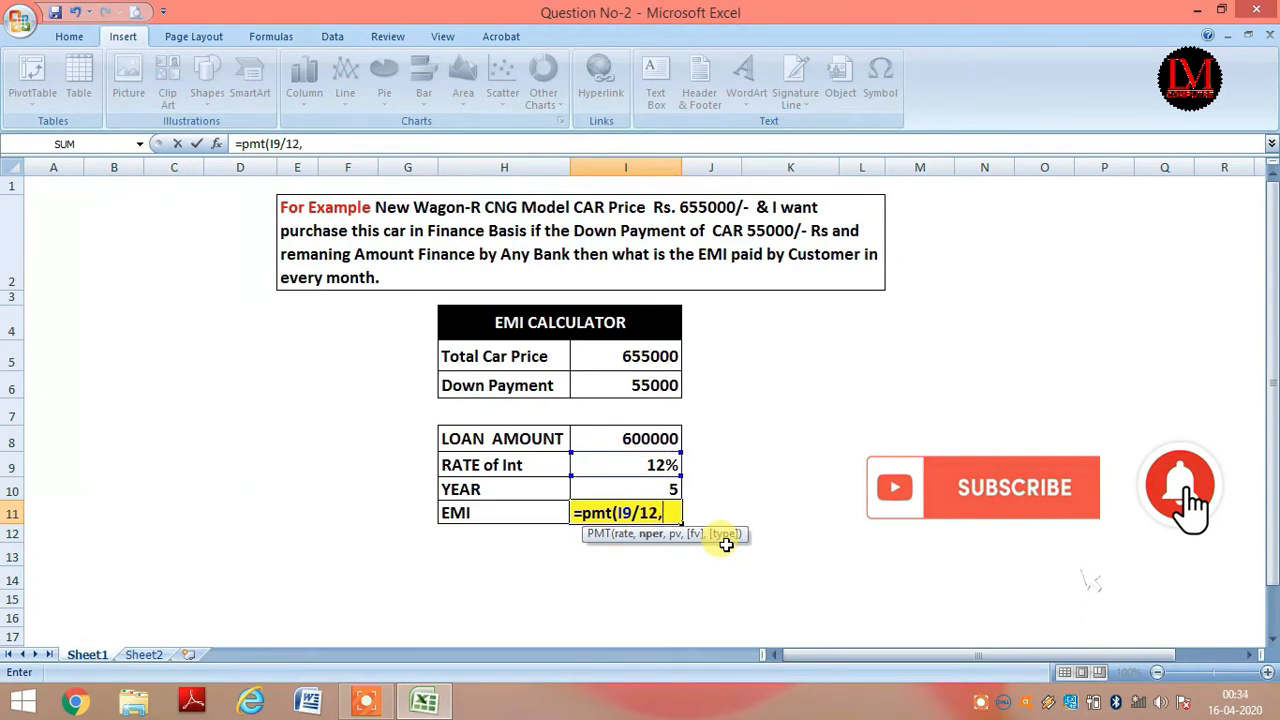
{"action": "key", "text": "Up"}
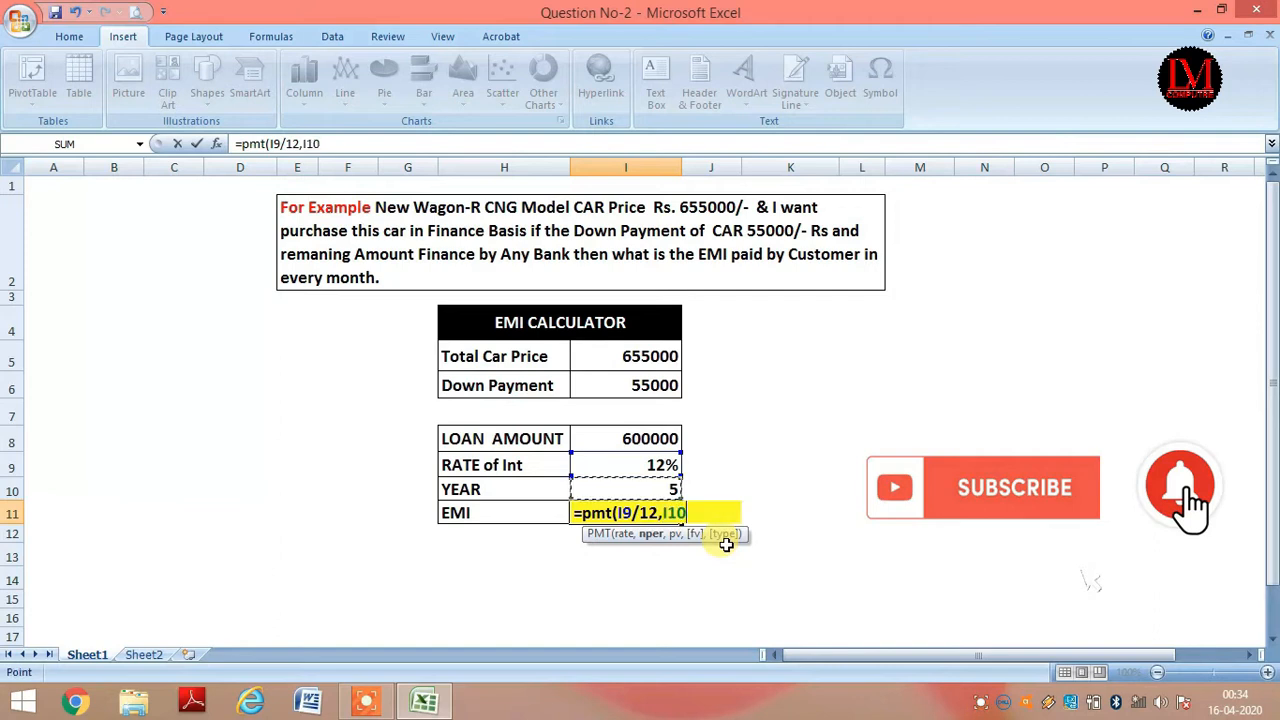
{"action": "type", "text": "*12"}
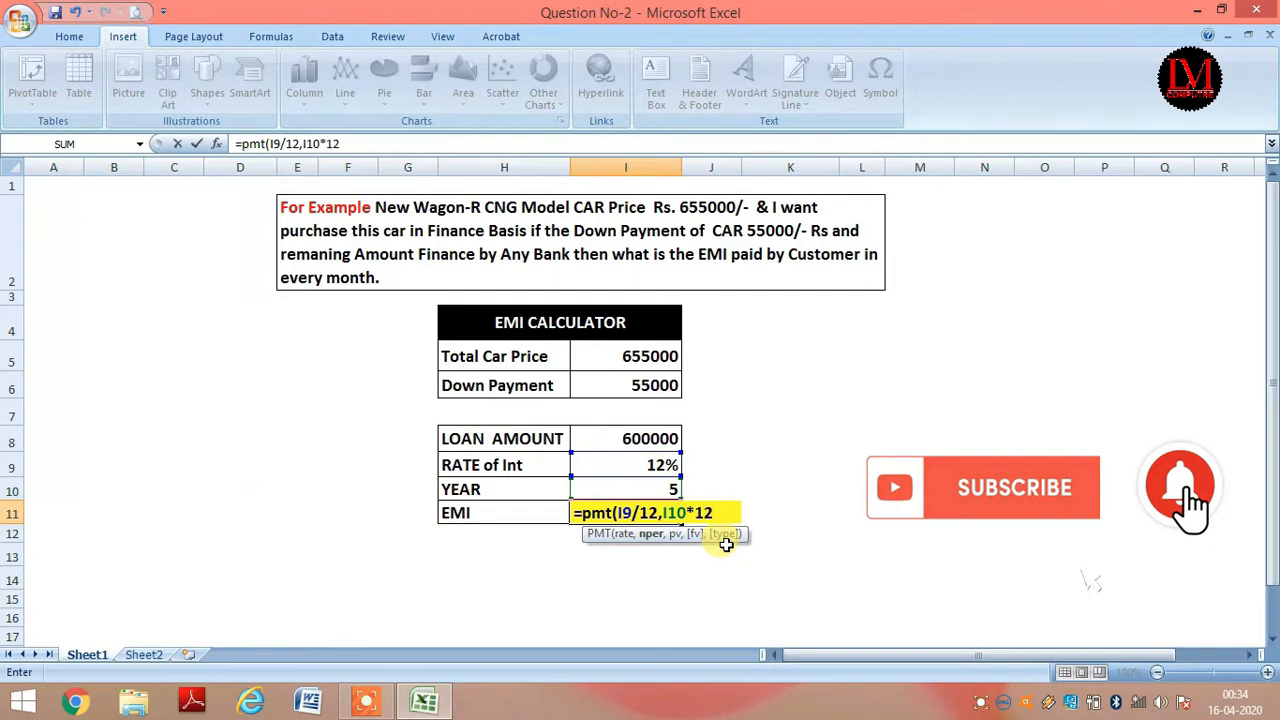
{"action": "type", "text": ","}
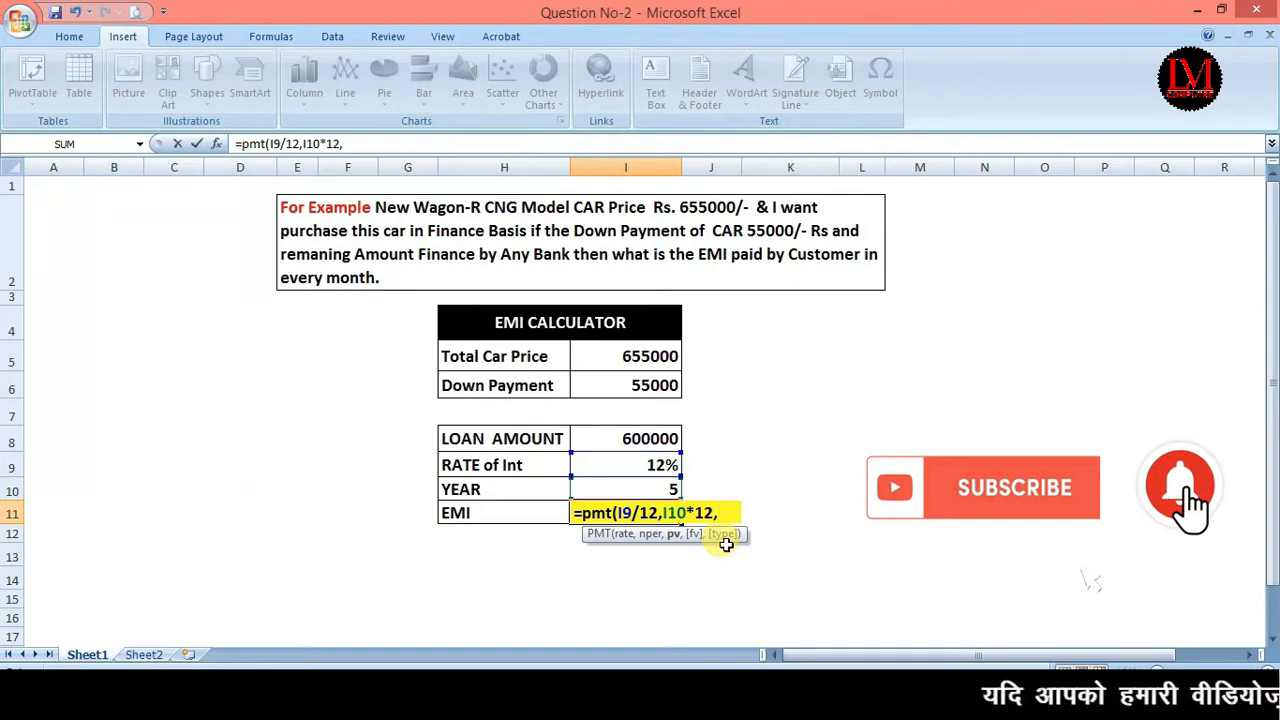
{"action": "key", "text": "Up"}
{"action": "key", "text": "Up"}
{"action": "key", "text": "Up"}
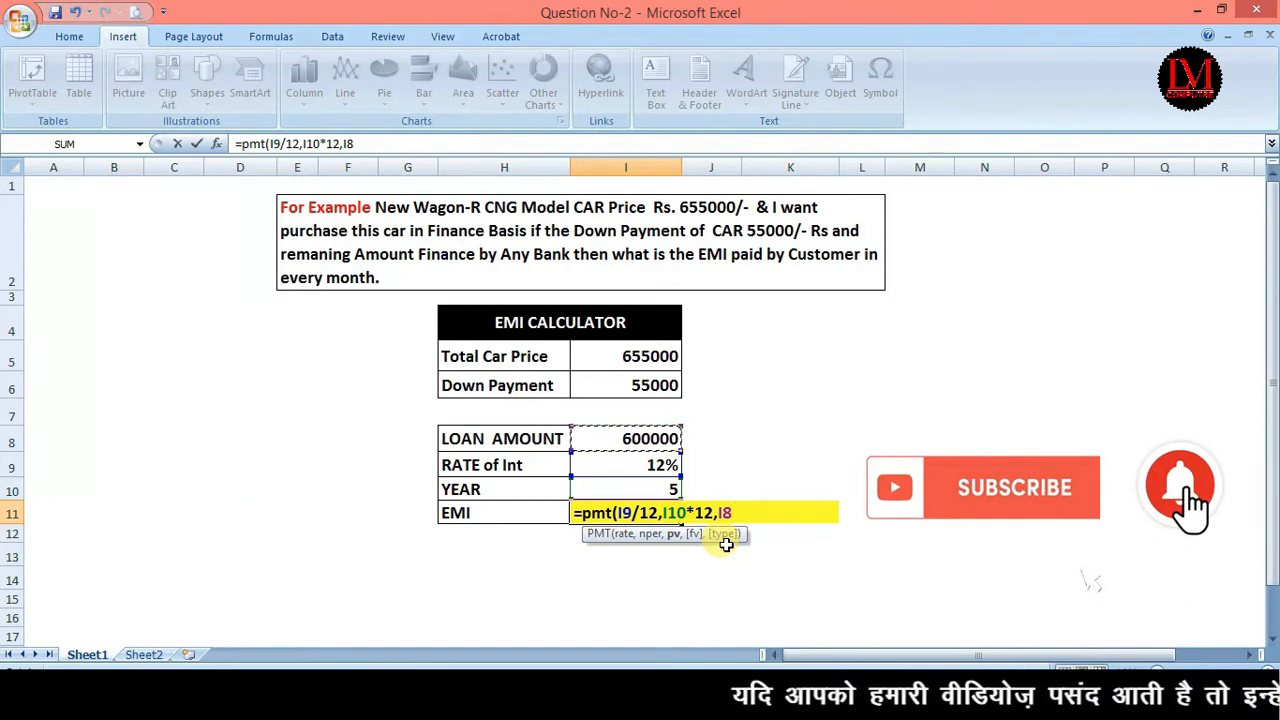
{"action": "type", "text": ")"}
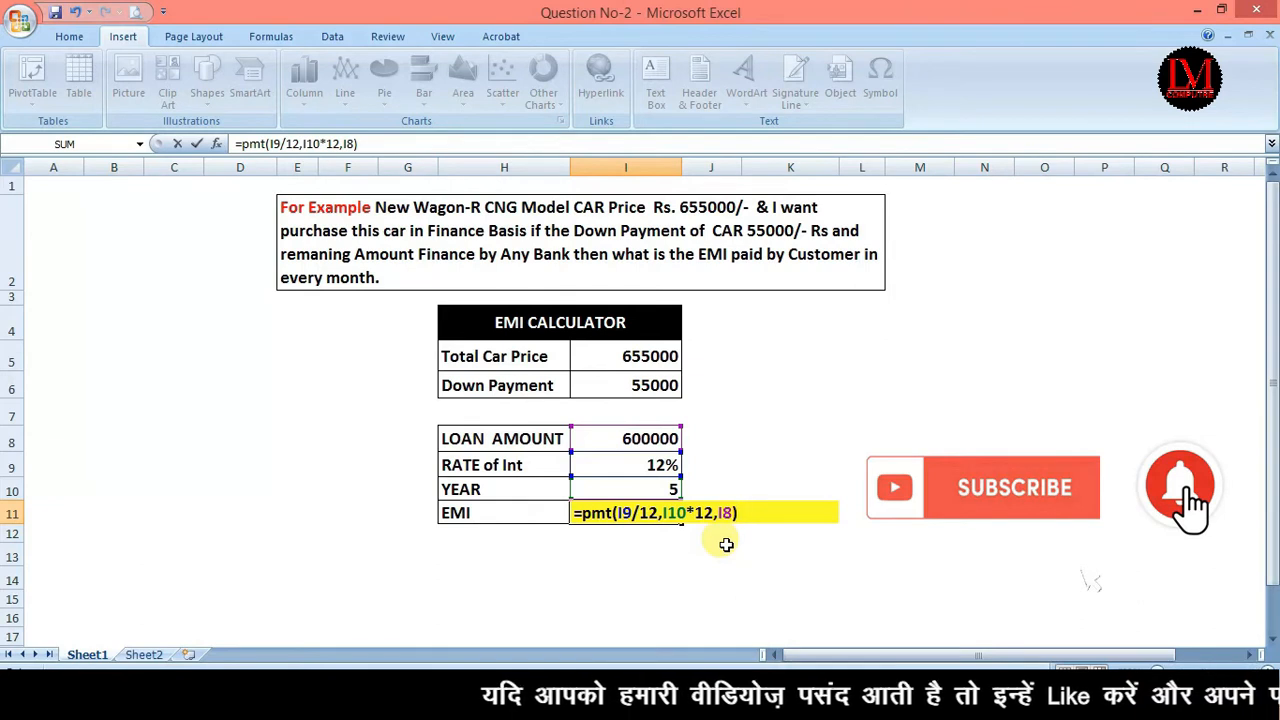
{"action": "key", "text": "Return"}
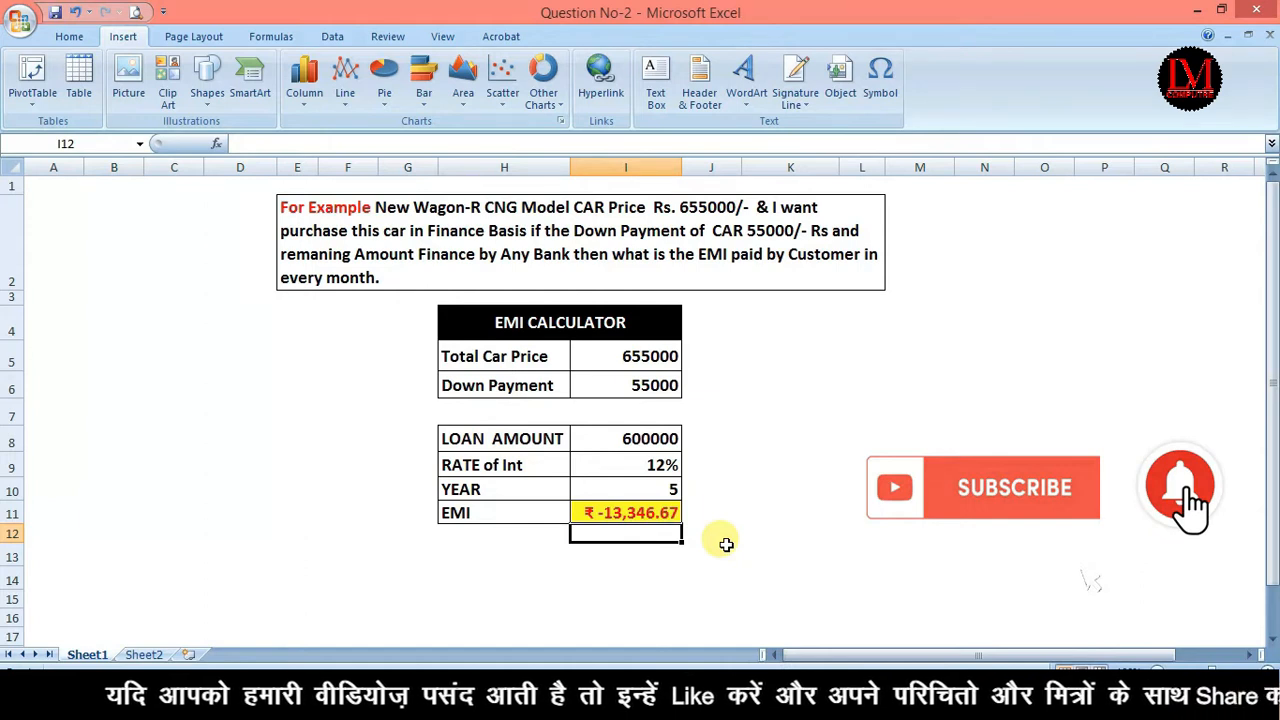
Step: Change the EMI formula in cell I11 to =-PMT(I9/12,I10*12,I8) by inserting a minus sign before PMT
{"action": "key", "text": "Up"}
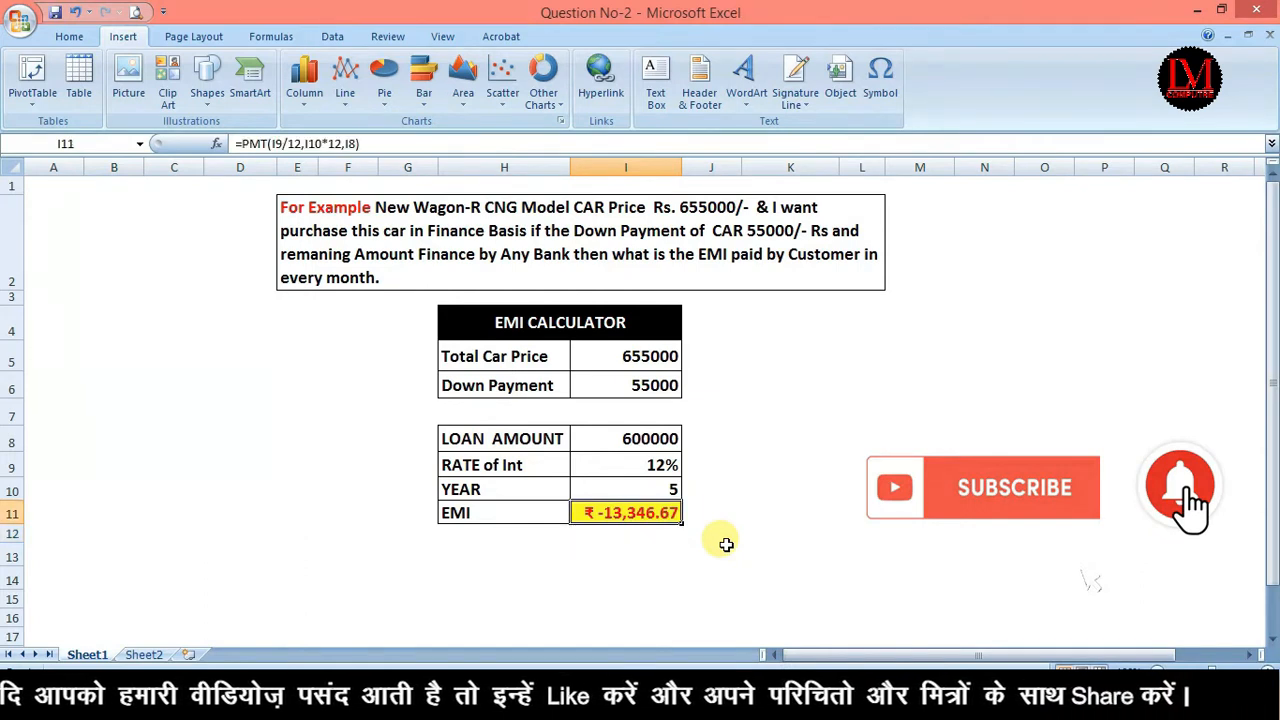
{"action": "key", "text": "F2"}
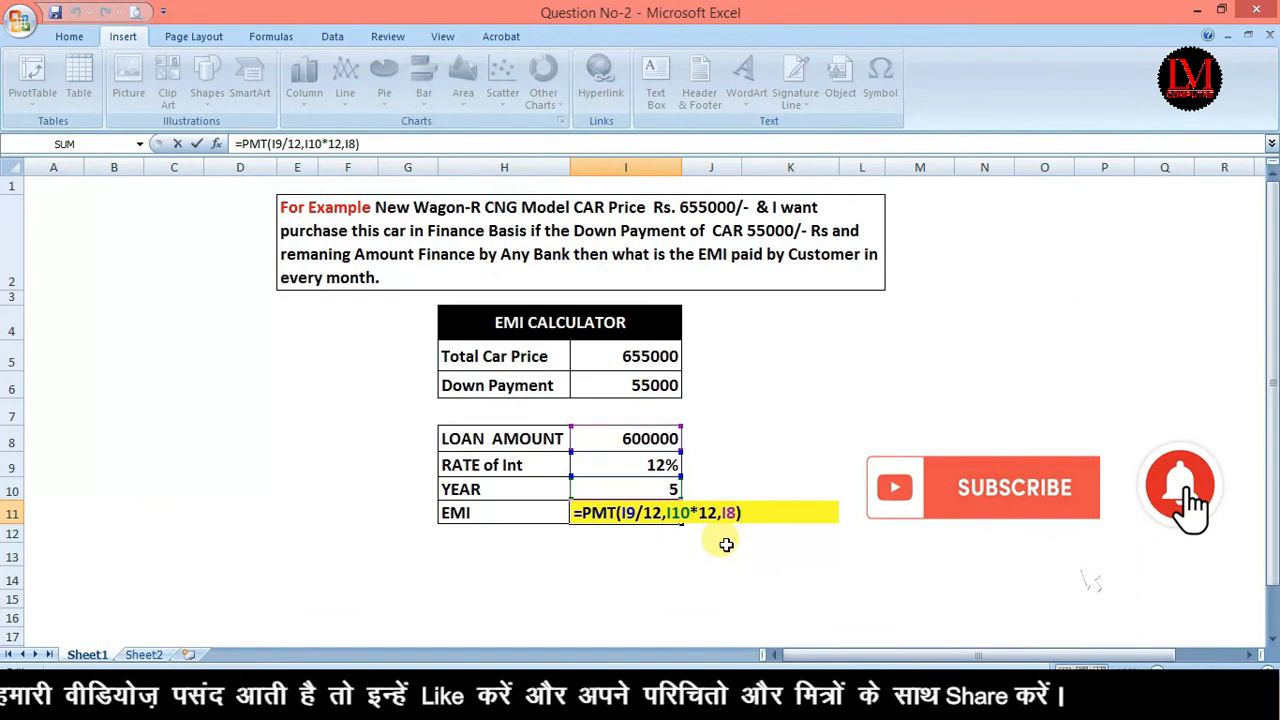
{"action": "key", "text": "Left"}
{"action": "key", "text": "Left"}
{"action": "key", "text": "Left"}
{"action": "key", "text": "Left"}
{"action": "key", "text": "Left"}
{"action": "key", "text": "Left"}
{"action": "key", "text": "Left"}
{"action": "key", "text": "Left"}
{"action": "key", "text": "Left"}
{"action": "key", "text": "Left"}
{"action": "key", "text": "Left"}
{"action": "key", "text": "Left"}
{"action": "key", "text": "Left"}
{"action": "key", "text": "Left"}
{"action": "key", "text": "Left"}
{"action": "key", "text": "Left"}
{"action": "key", "text": "Left"}
{"action": "key", "text": "Left"}
{"action": "key", "text": "Left"}
{"action": "key", "text": "Left"}
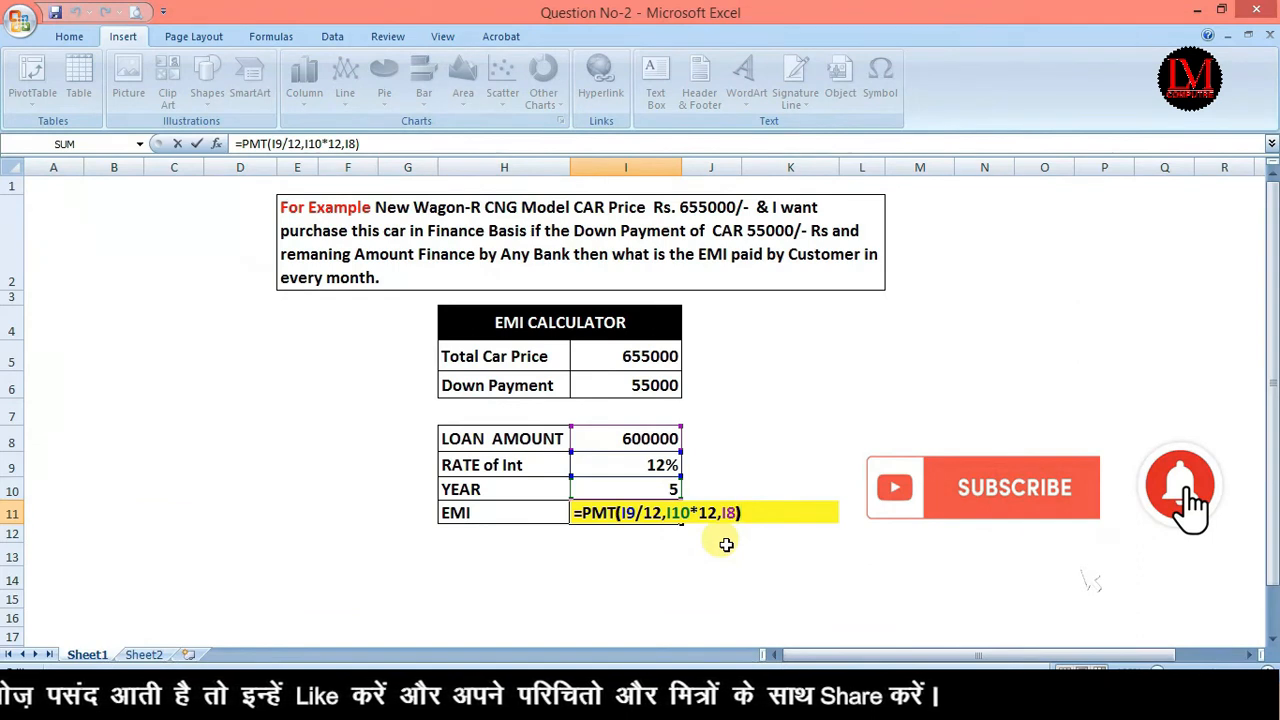
{"action": "key", "text": "Right"}
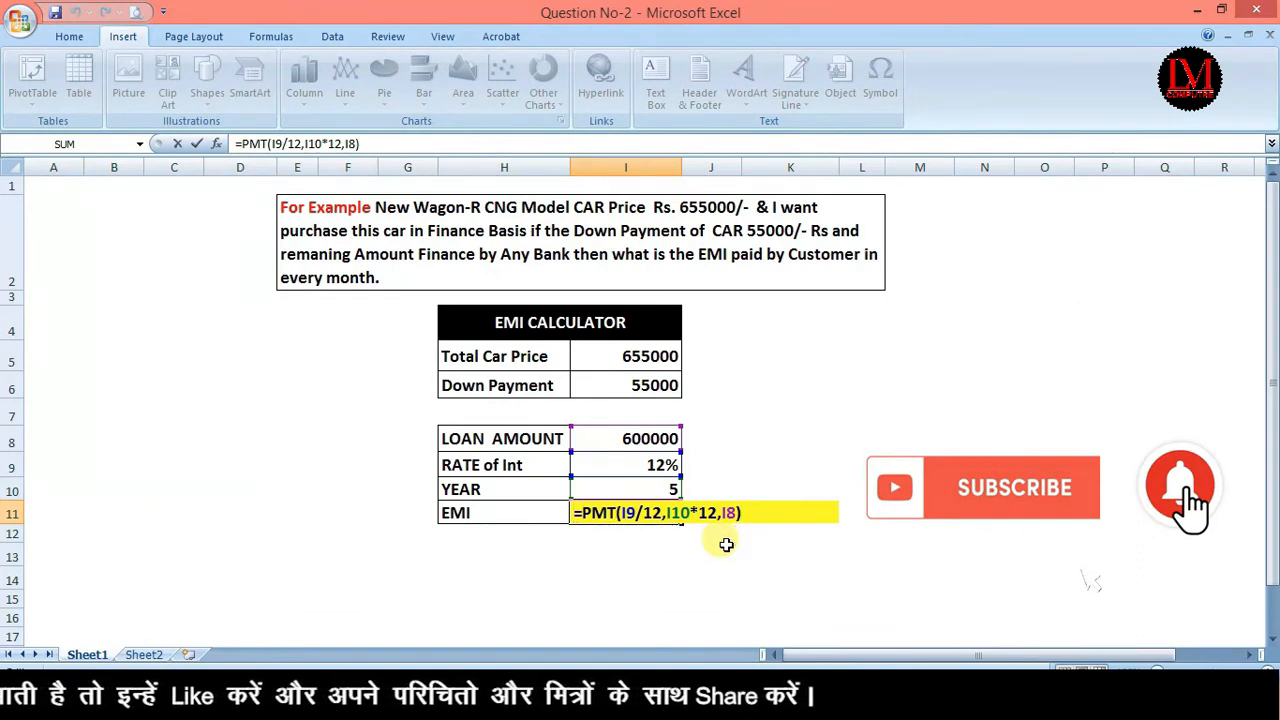
{"action": "type", "text": "-"}
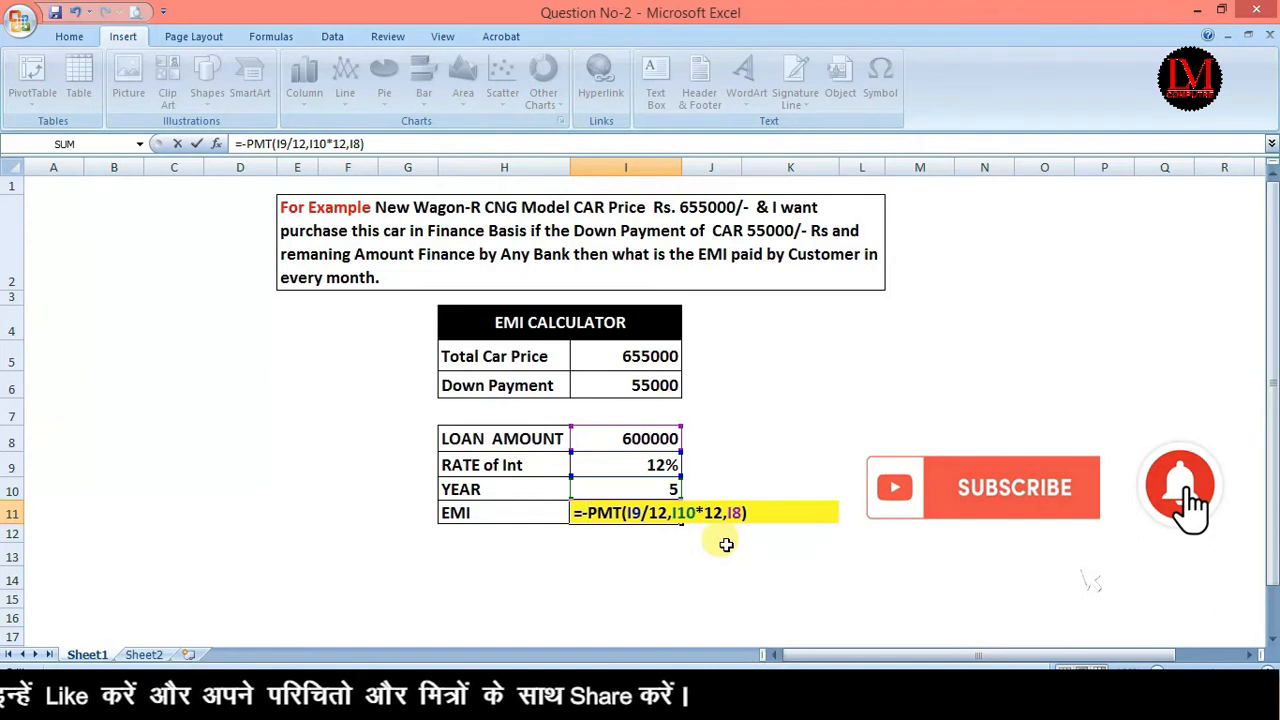
{"action": "key", "text": "Return"}
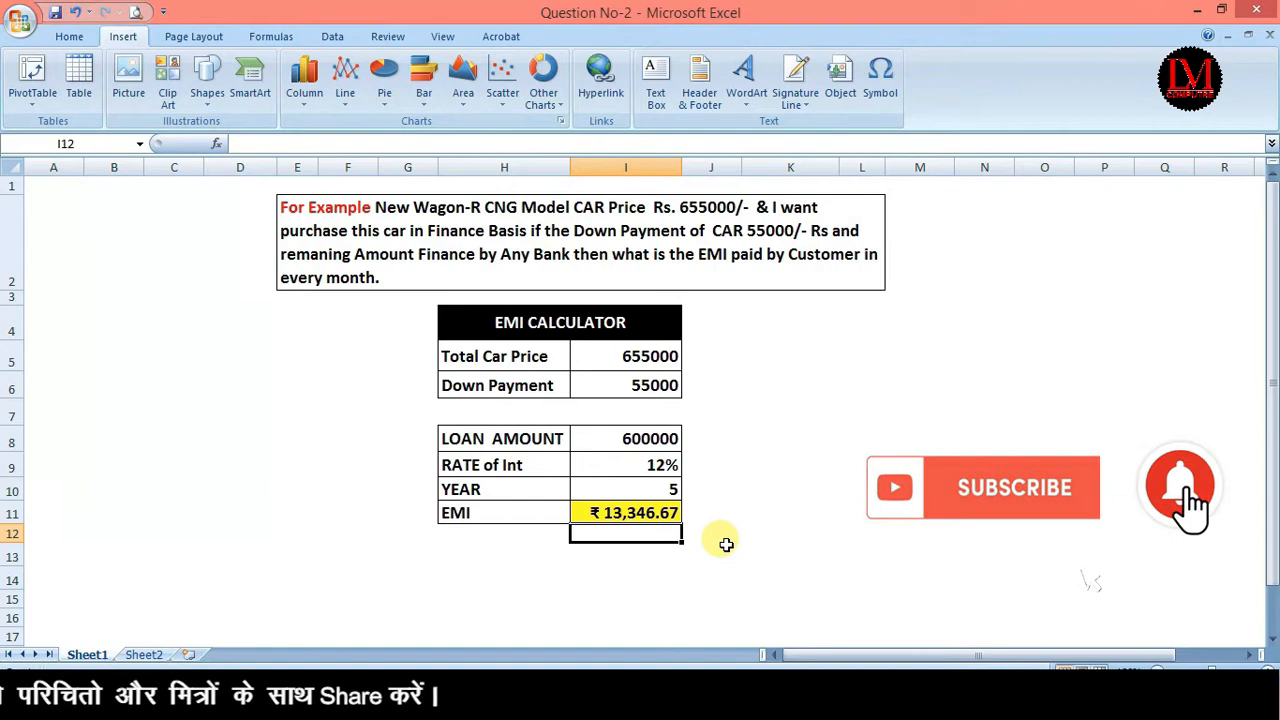
Step: Clear the EMI cell I11 and re-enter the whole formula as =-PMT(I9/12,I10*12,I8)
{"action": "key", "text": "Up"}
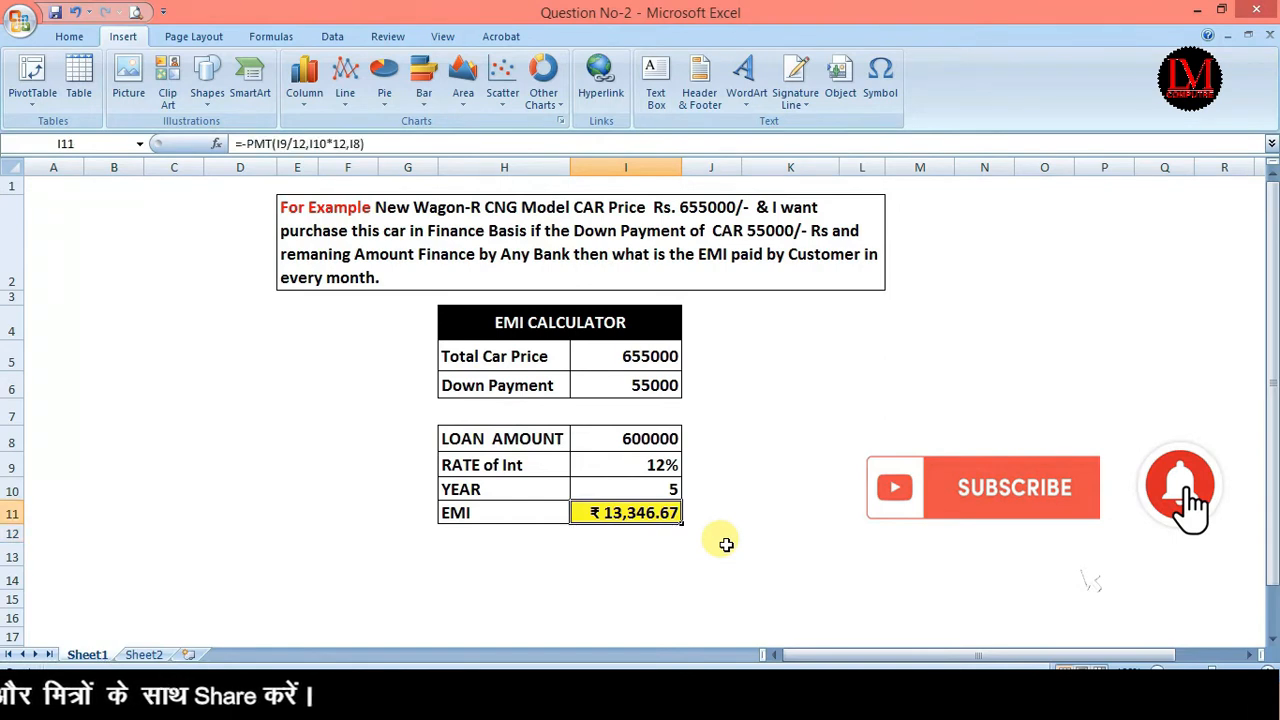
{"action": "key", "text": "Delete"}
{"action": "type", "text": "="}
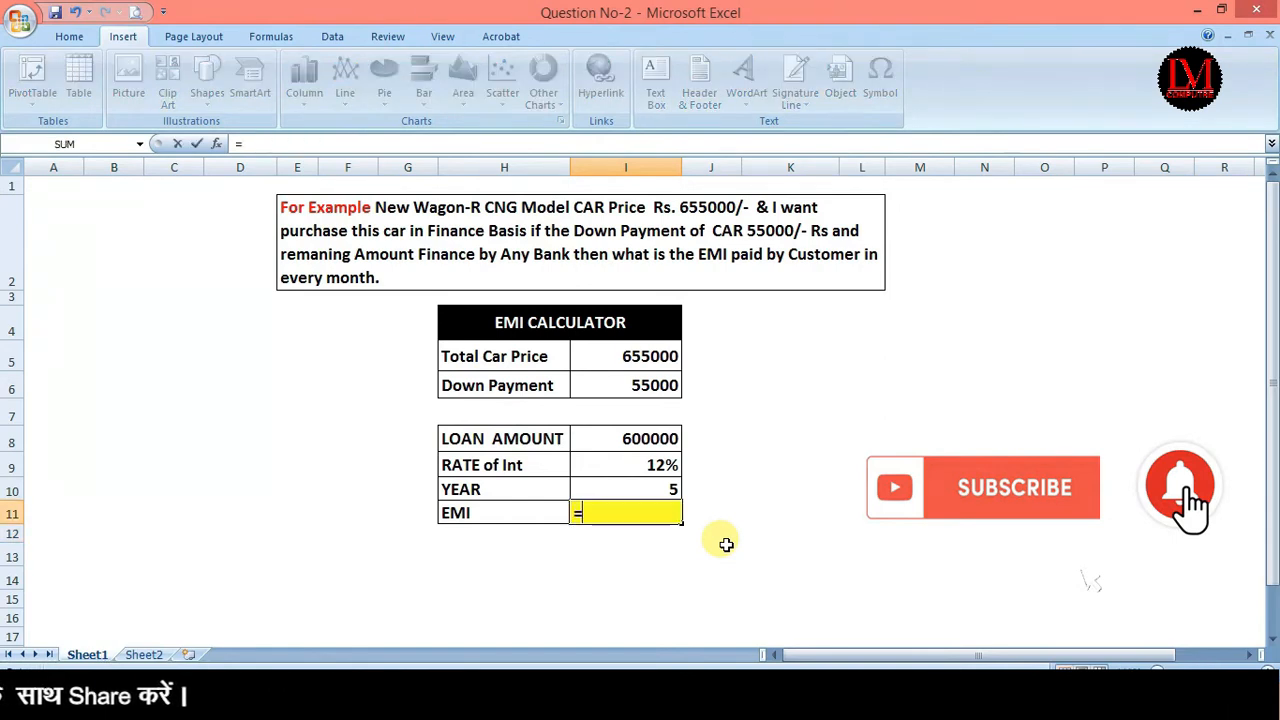
{"action": "type", "text": "-pm"}
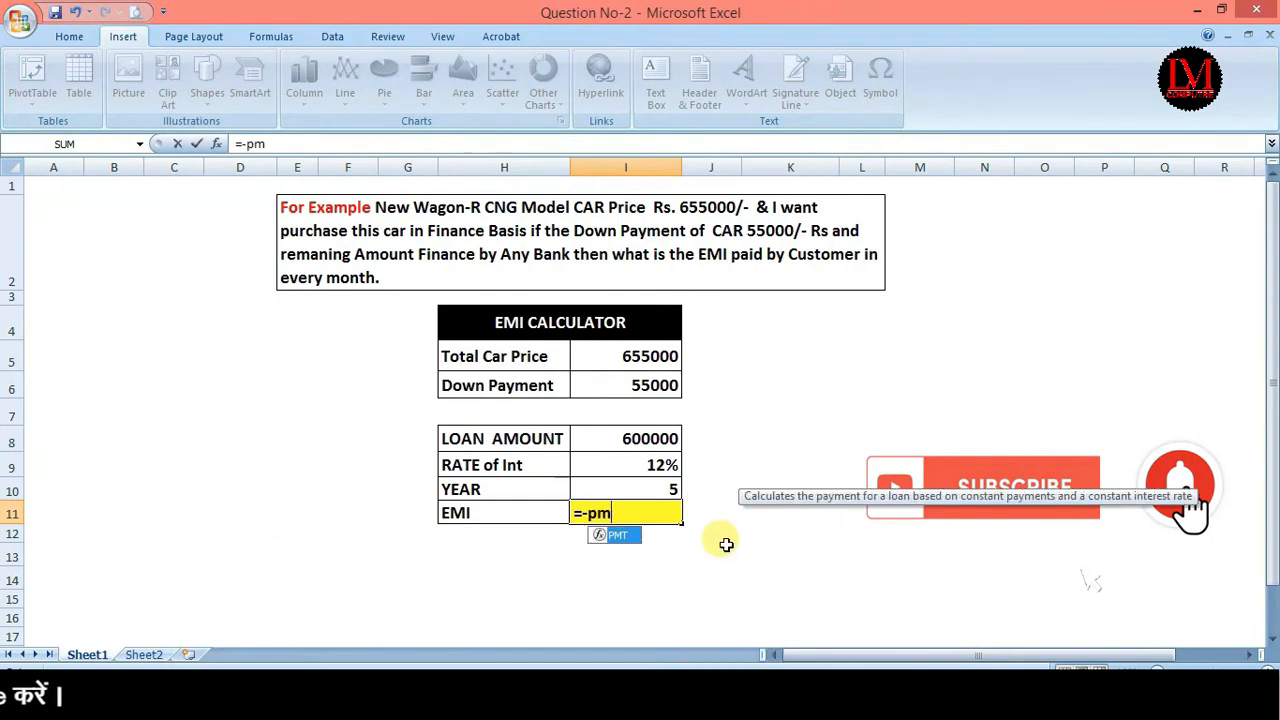
{"action": "type", "text": "t(I9/12"}
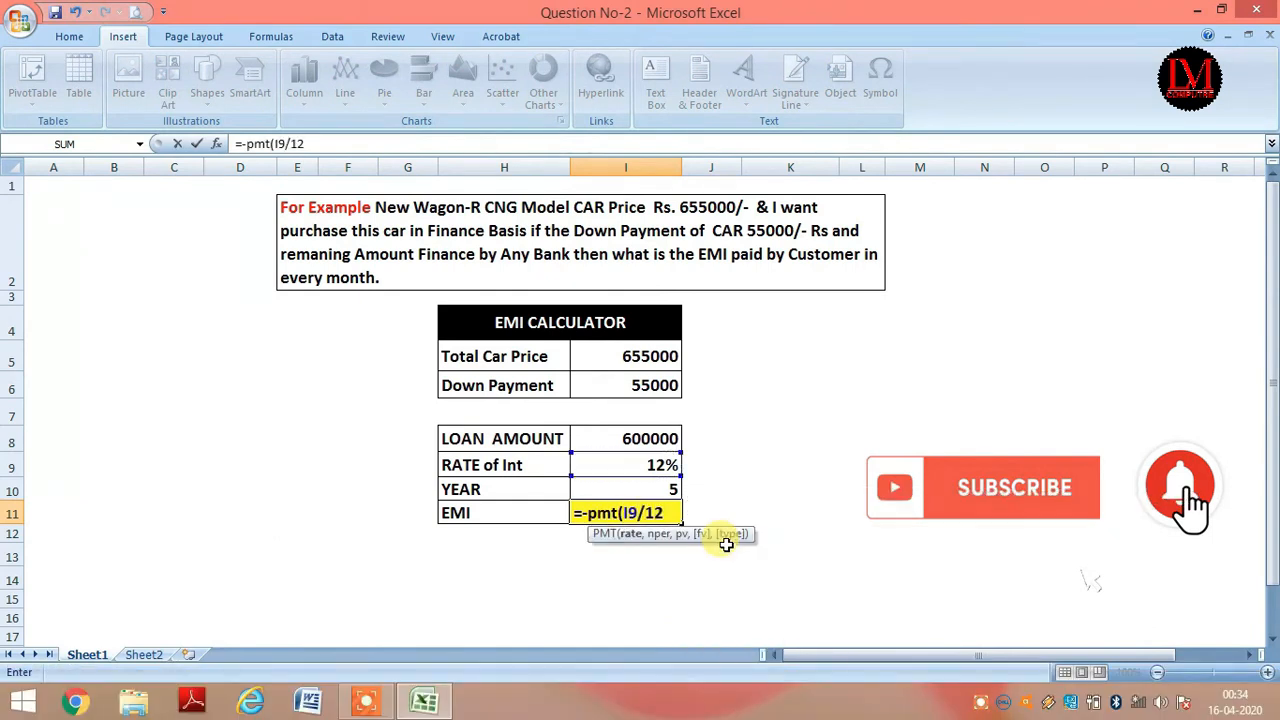
{"action": "type", "text": ","}
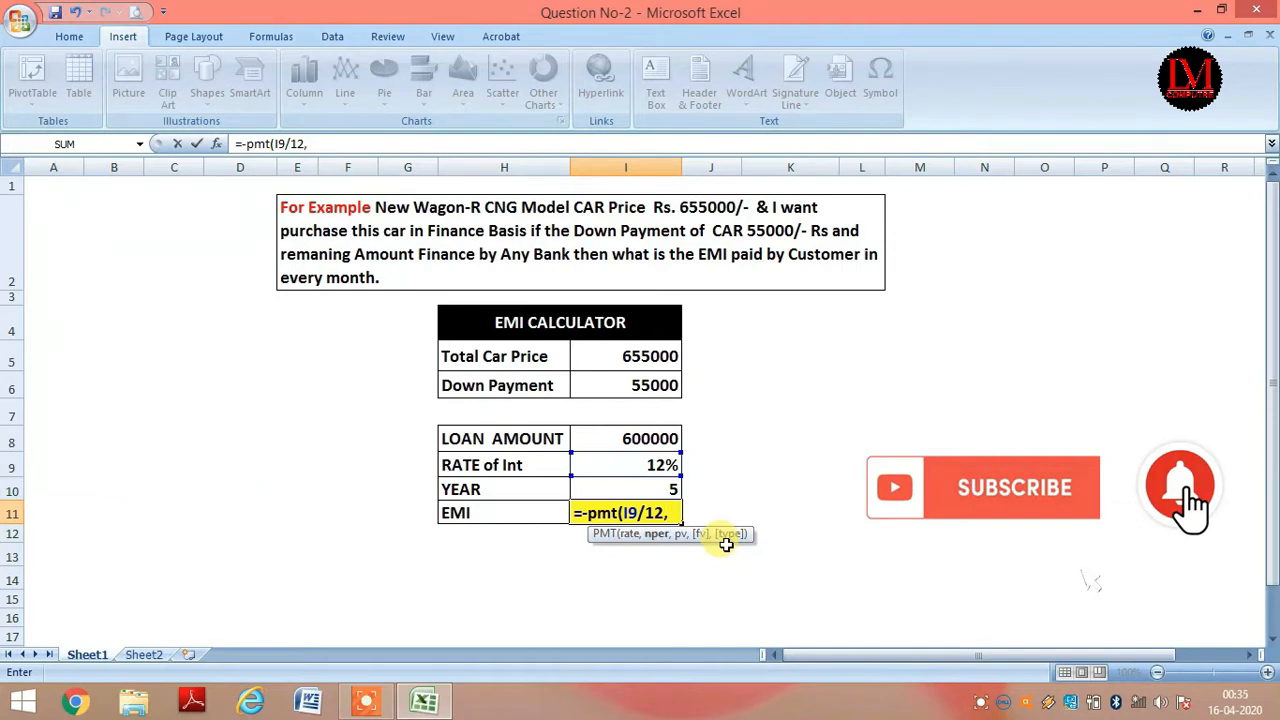
{"action": "key", "text": "Up"}
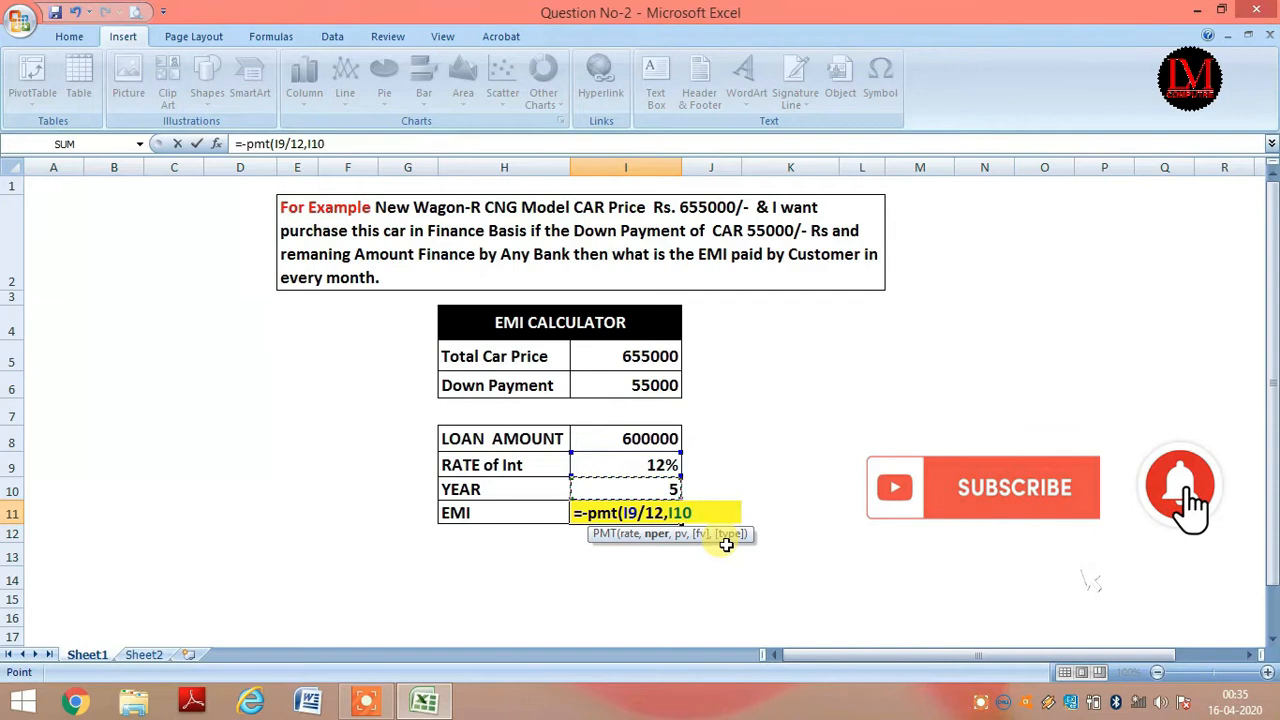
{"action": "type", "text": "*12,"}
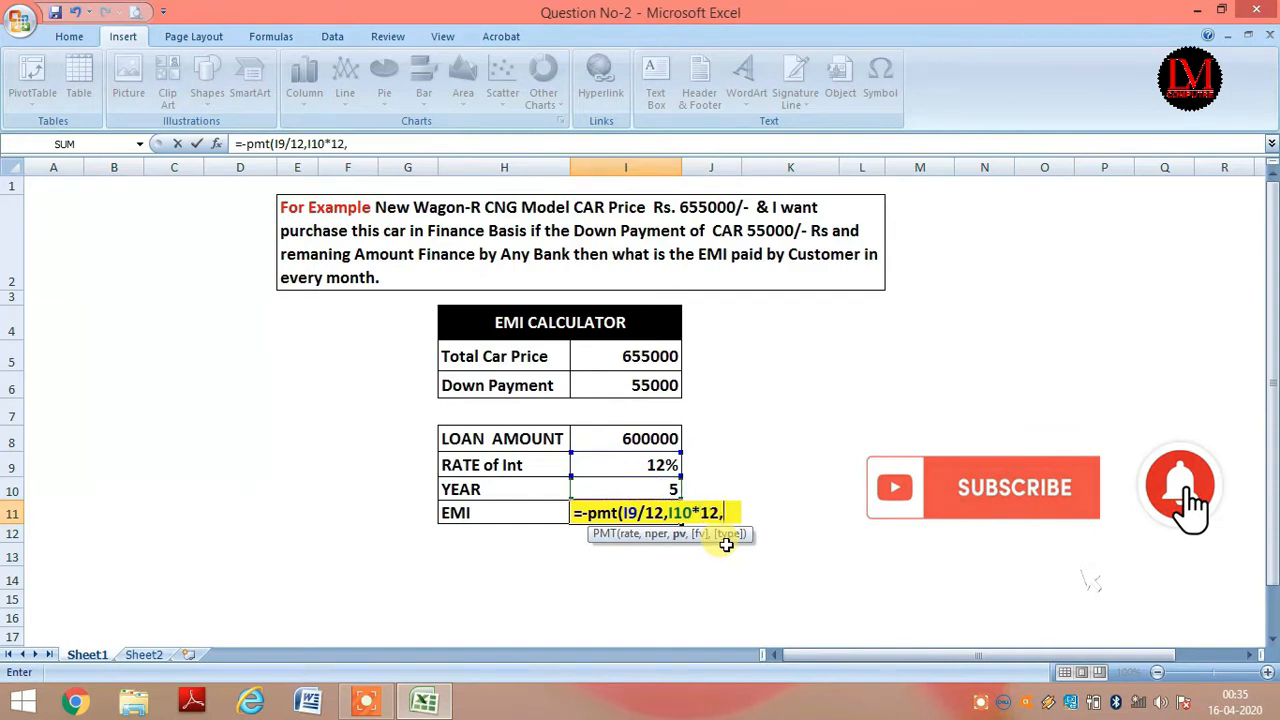
{"action": "key", "text": "Up"}
{"action": "key", "text": "Up"}
{"action": "key", "text": "Up"}
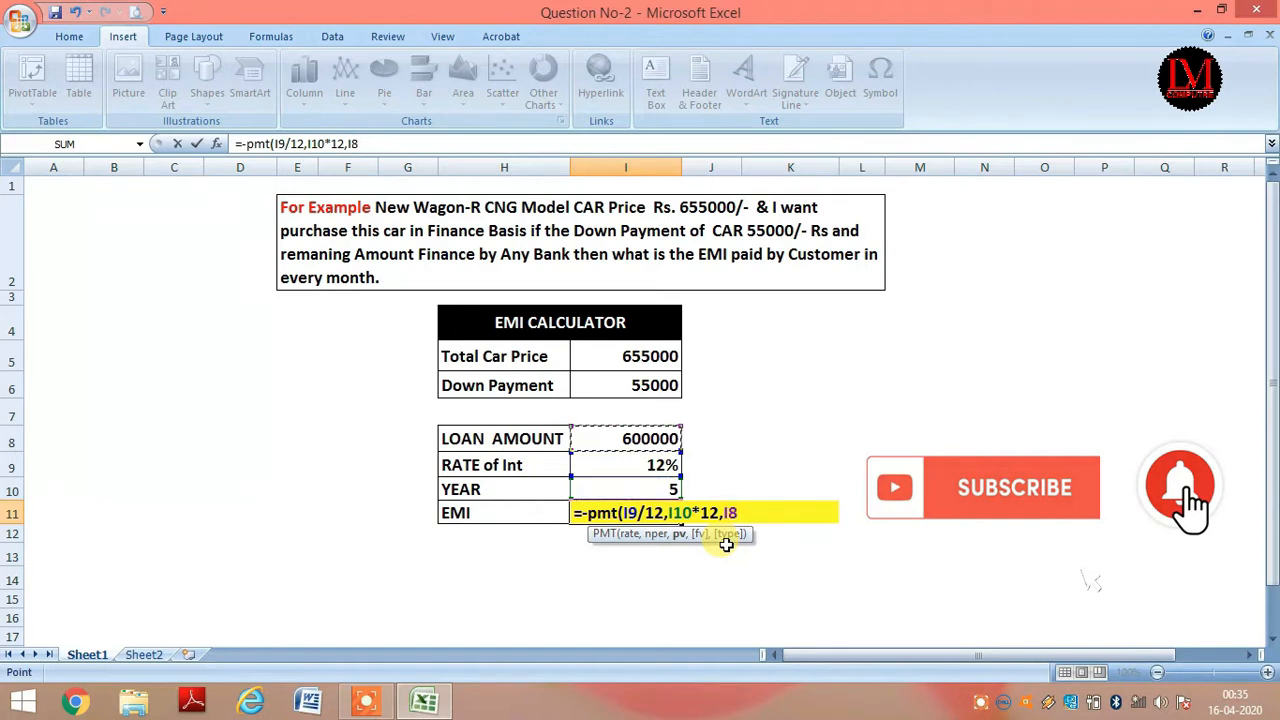
{"action": "type", "text": ")"}
{"action": "key", "text": "Return"}
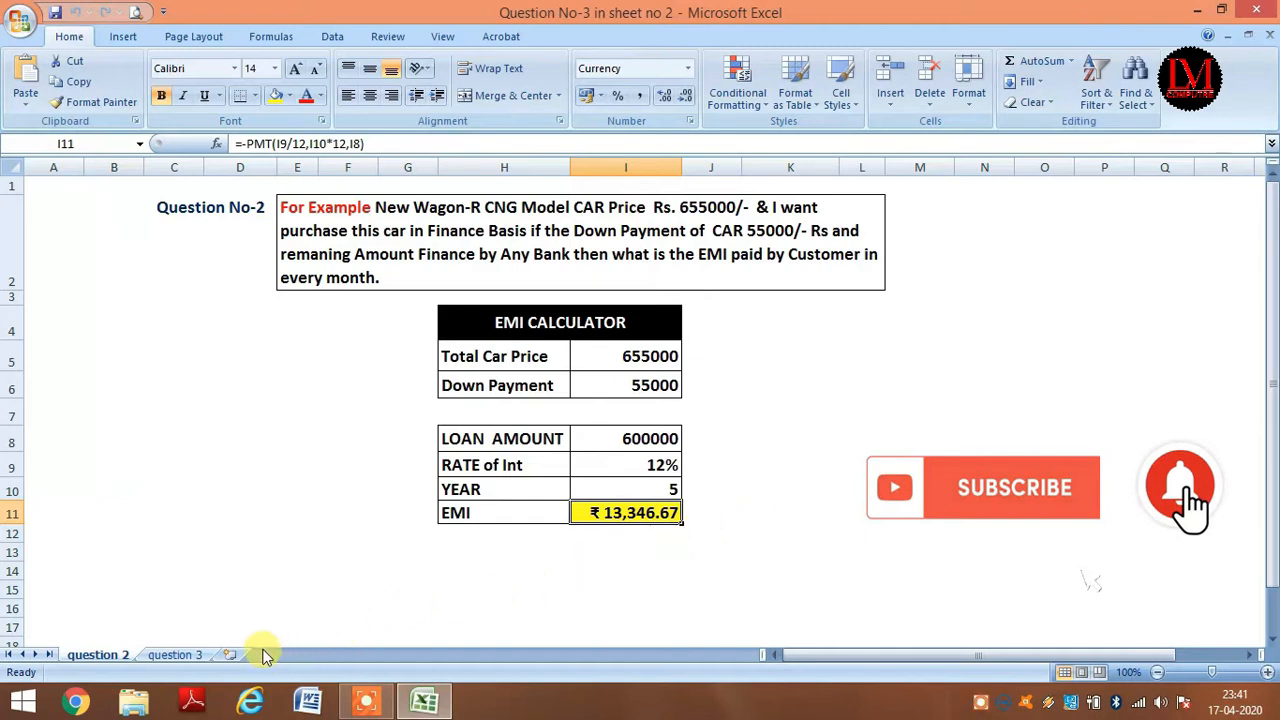
Step: On the question 3 sheet, set the loan's Rate of Int in cell G9 to 12%
{"action": "left_click", "coordinate": [175, 655]}
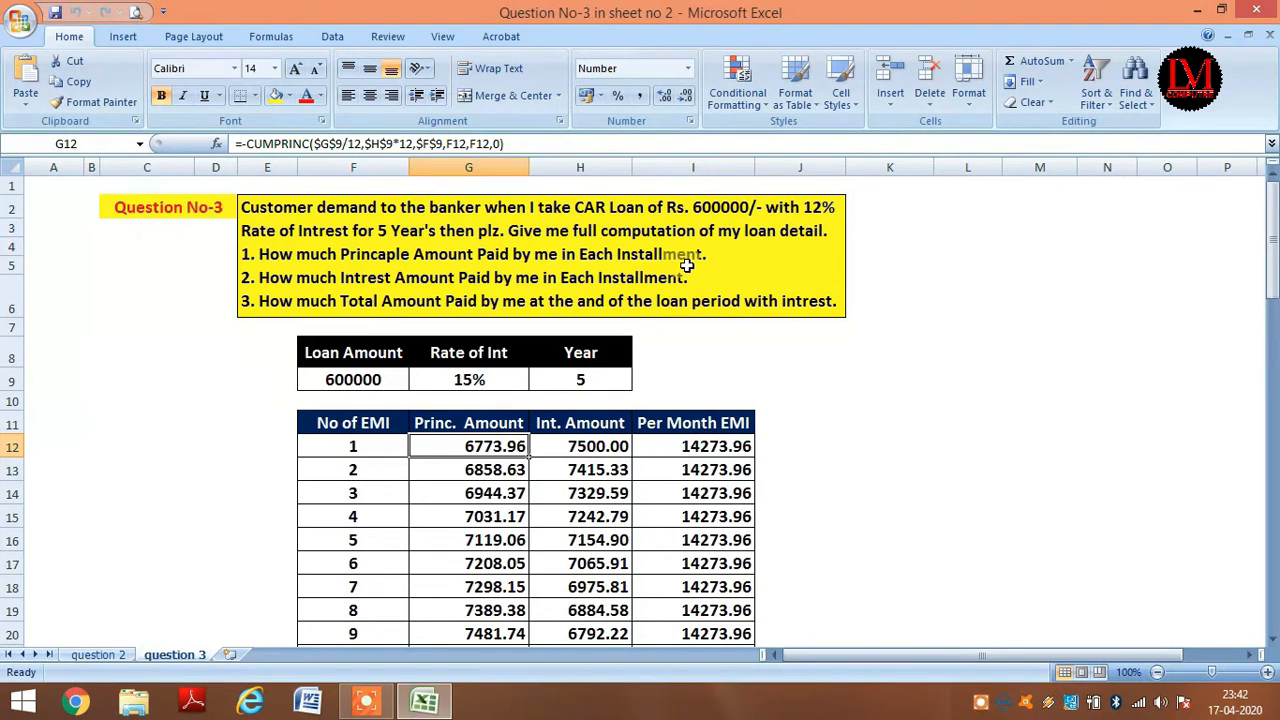
{"action": "left_click", "coordinate": [337, 378]}
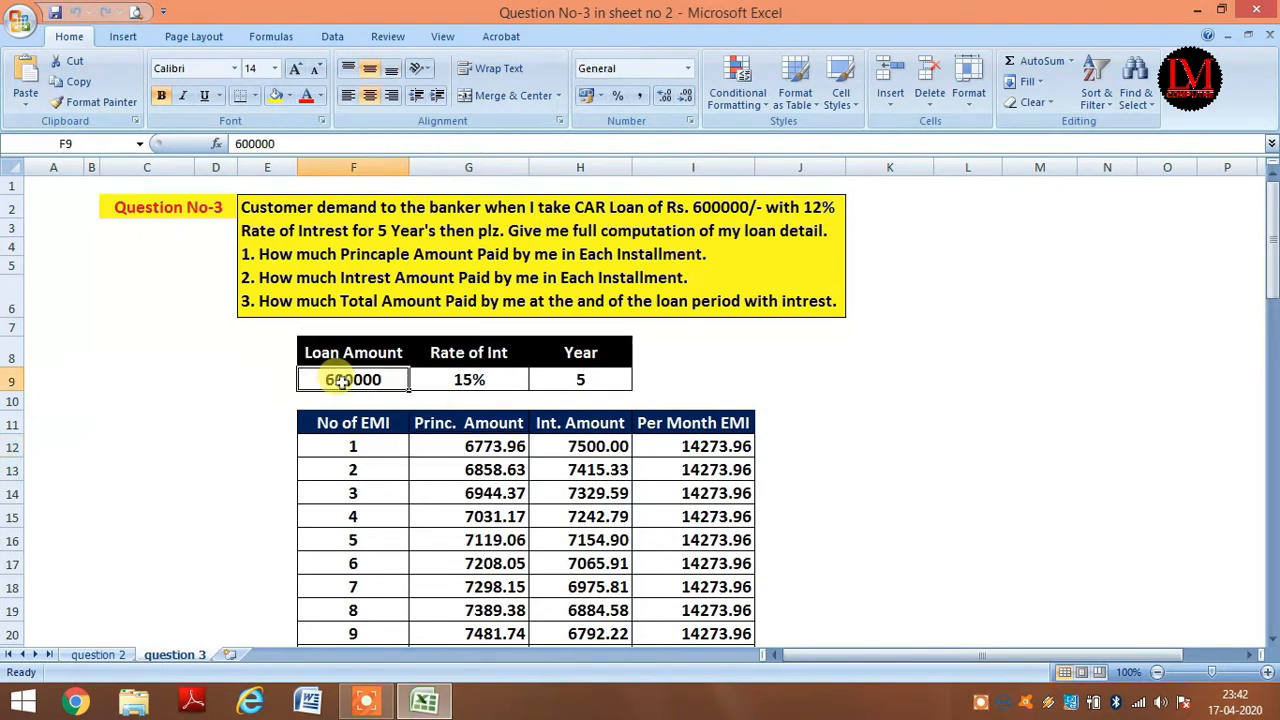
{"action": "left_click", "coordinate": [462, 381]}
{"action": "type", "text": "12"}
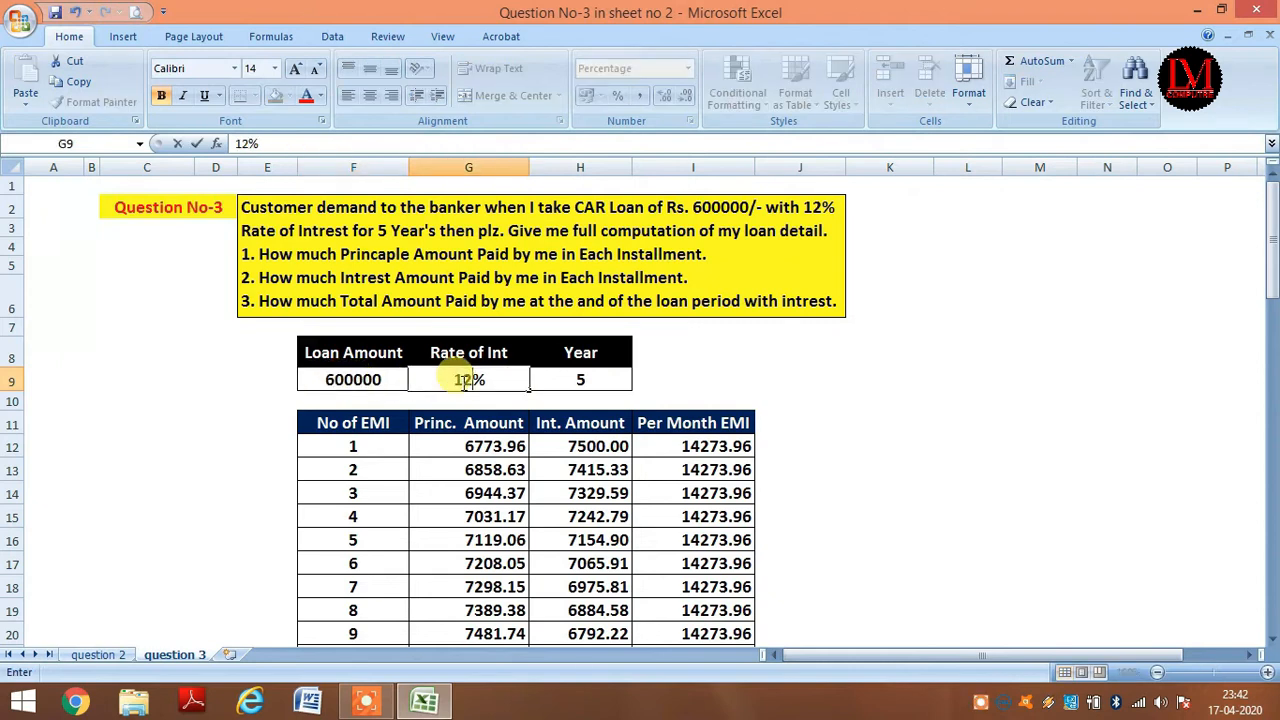
{"action": "key", "text": "Return"}
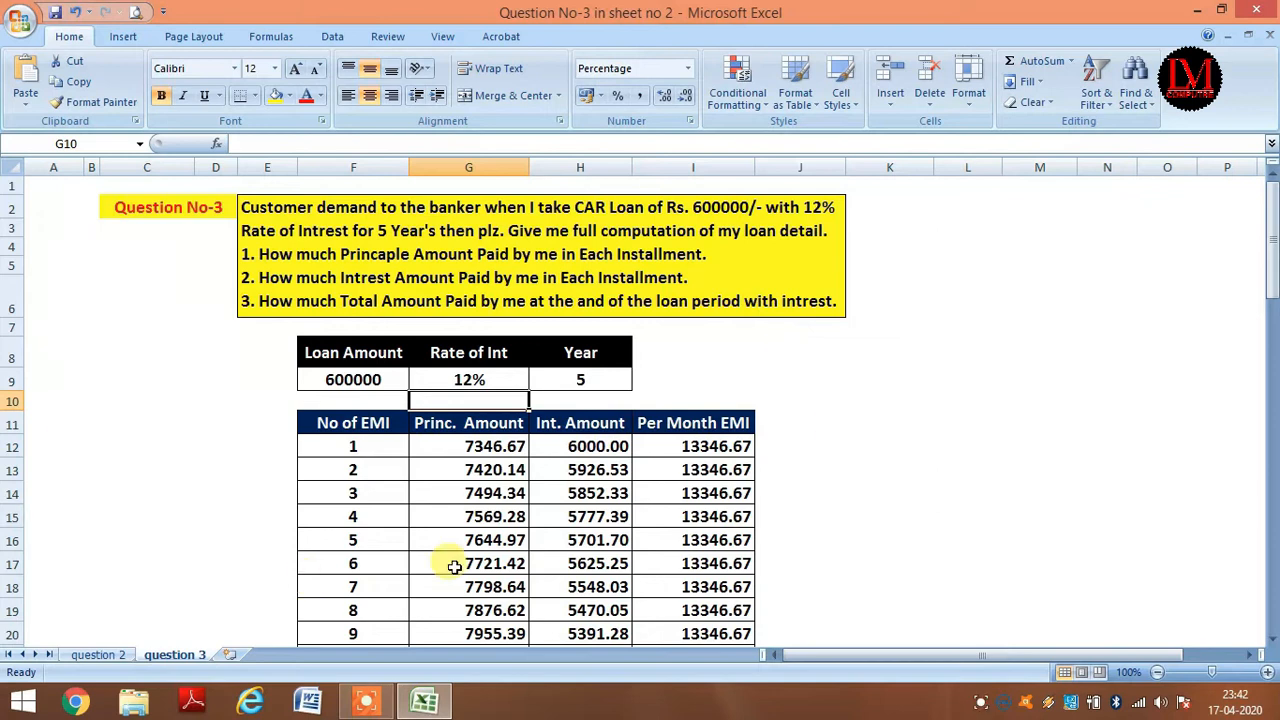
Step: Review the installment schedule down to the Total Amt row and the Total Amt with Intrest cell
{"action": "scroll", "coordinate": [838, 366], "scroll_direction": "down", "scroll_amount": 5}
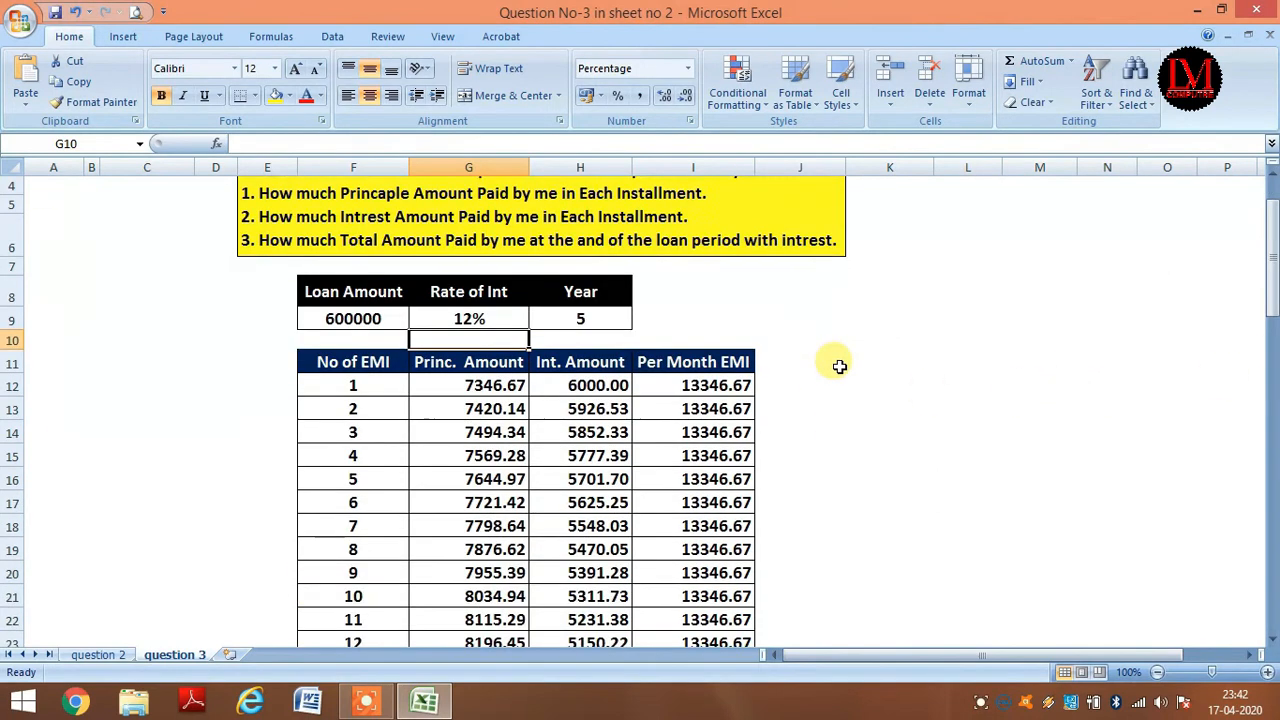
{"action": "scroll", "coordinate": [845, 373], "scroll_direction": "down", "scroll_amount": 18}
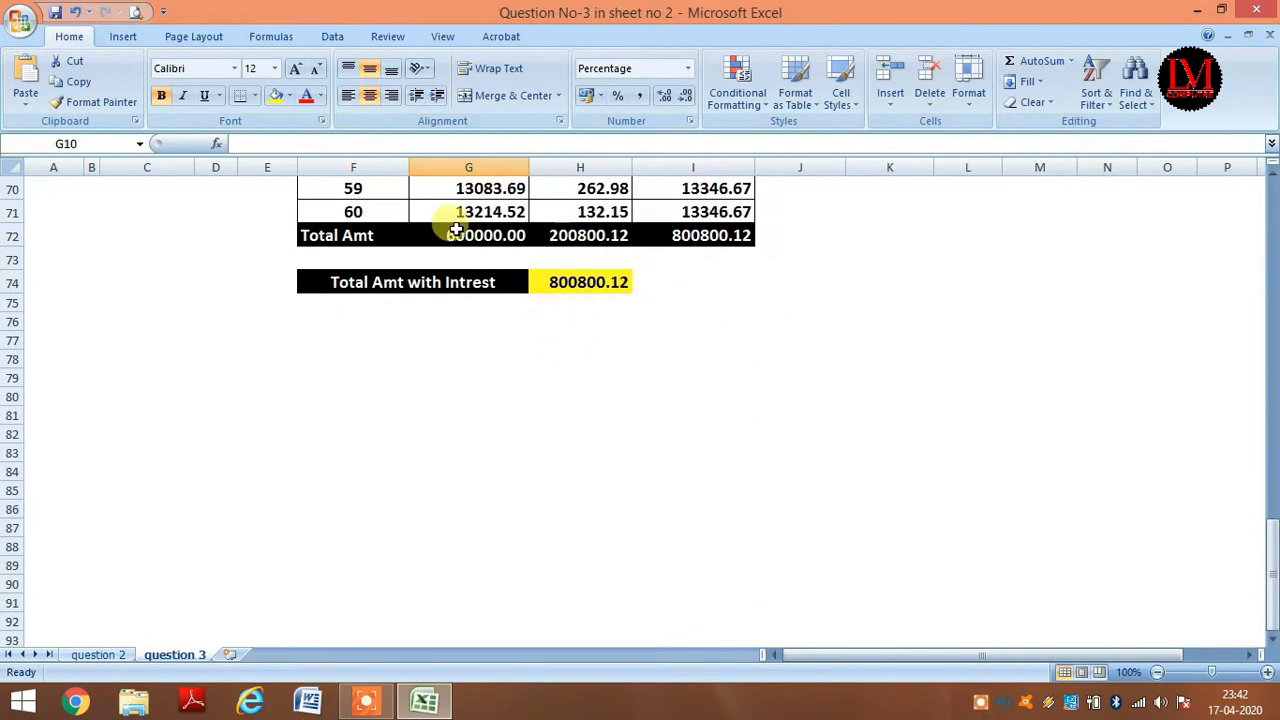
Step: Review the Princ. Amount, Int. Amount and Per Month EMI columns across all installments, including the Total Amt row
{"action": "scroll", "coordinate": [465, 250], "scroll_direction": "up", "scroll_amount": 2}
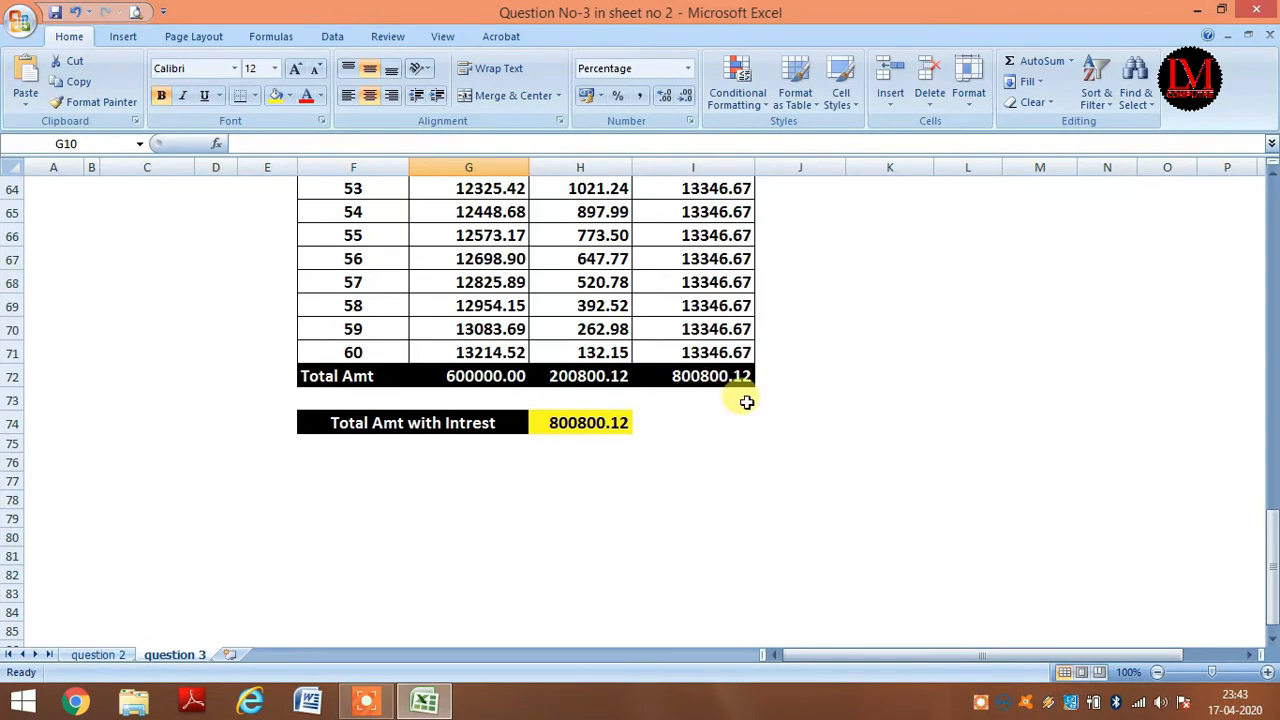
{"action": "scroll", "coordinate": [757, 398], "scroll_direction": "up", "scroll_amount": 1}
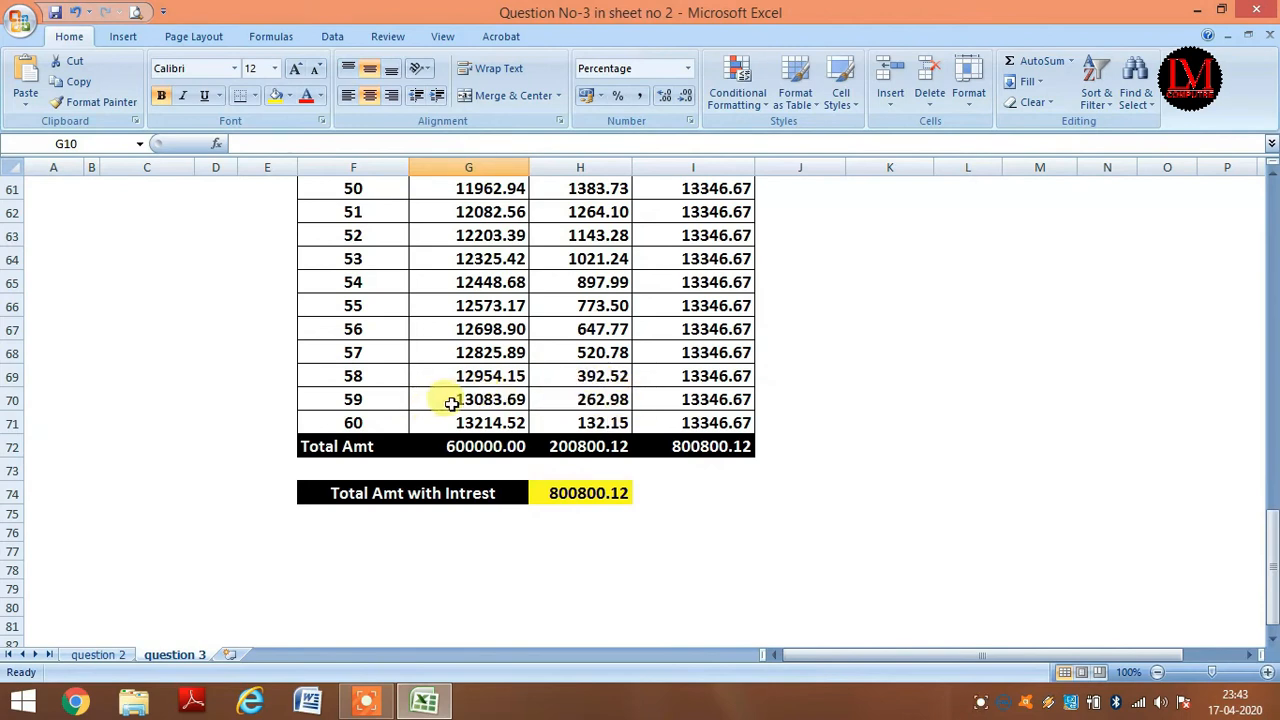
{"action": "scroll", "coordinate": [580, 410], "scroll_direction": "up", "scroll_amount": 7}
{"action": "scroll", "coordinate": [583, 432], "scroll_direction": "up", "scroll_amount": 13}
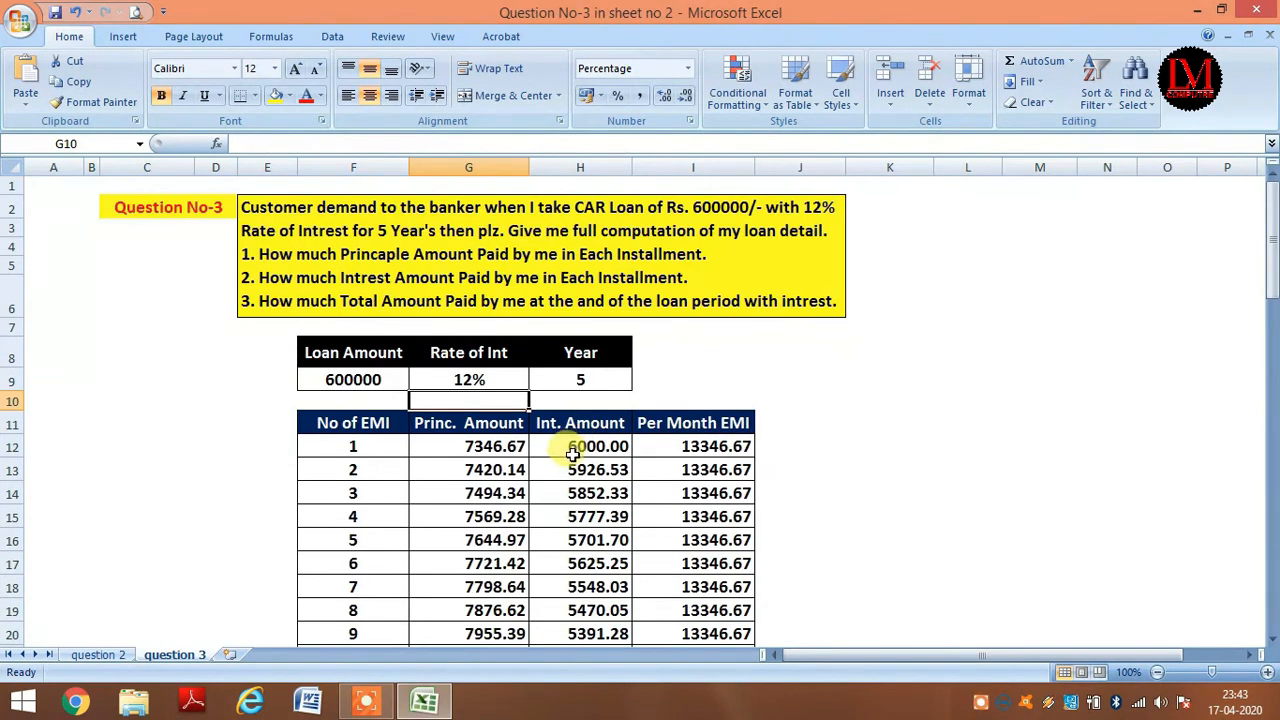
{"action": "scroll", "coordinate": [573, 453], "scroll_direction": "down", "scroll_amount": 2}
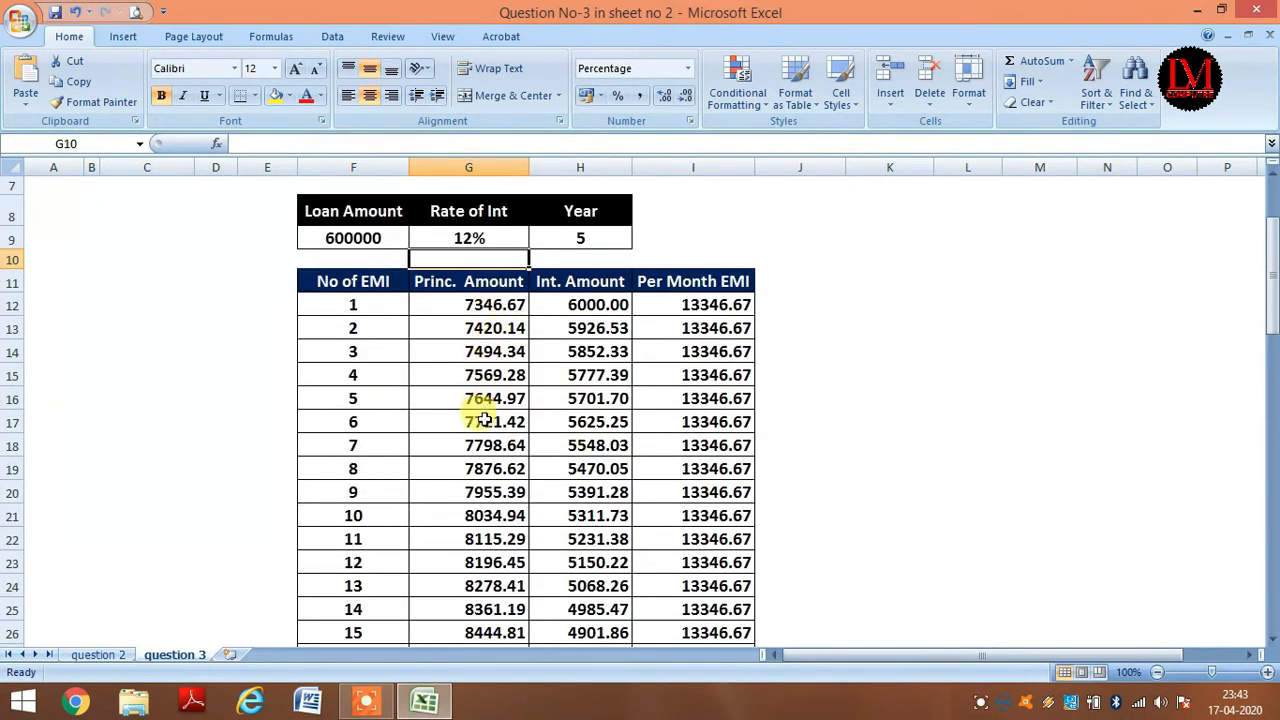
{"action": "scroll", "coordinate": [476, 519], "scroll_direction": "down", "scroll_amount": 6}
{"action": "scroll", "coordinate": [476, 519], "scroll_direction": "up", "scroll_amount": 6}
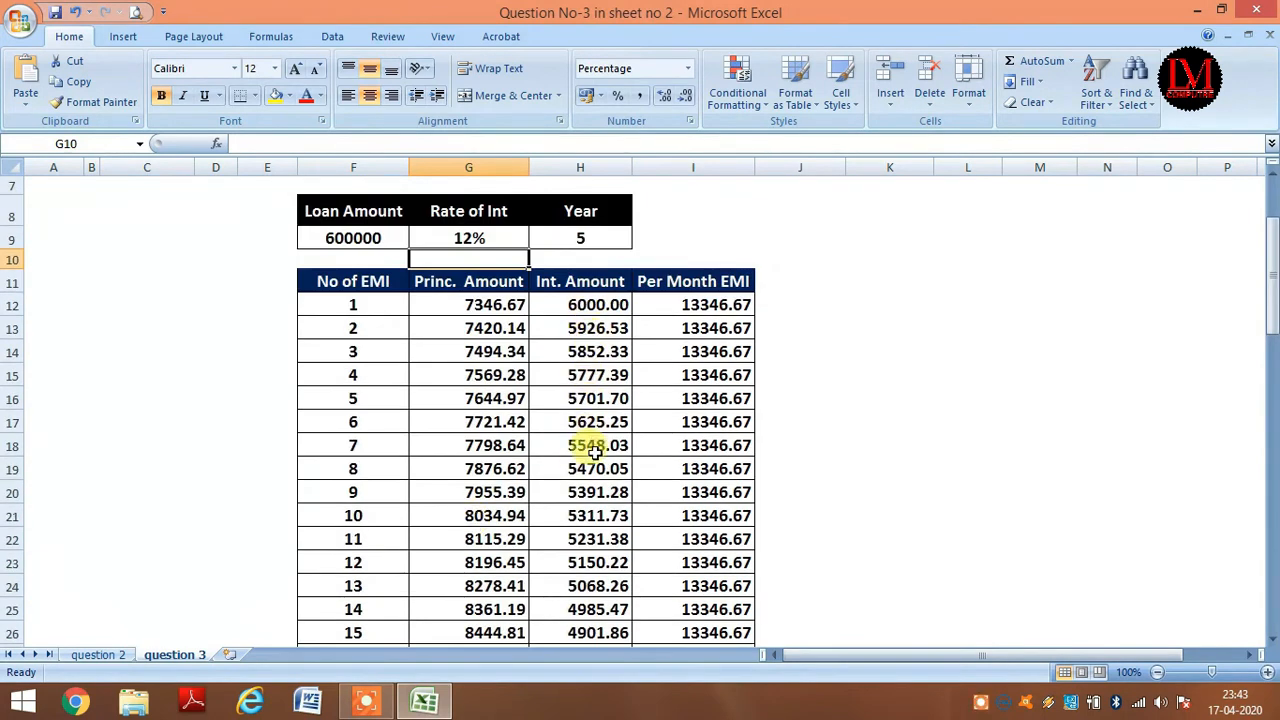
{"action": "scroll", "coordinate": [584, 516], "scroll_direction": "down", "scroll_amount": 6}
{"action": "scroll", "coordinate": [584, 516], "scroll_direction": "up", "scroll_amount": 6}
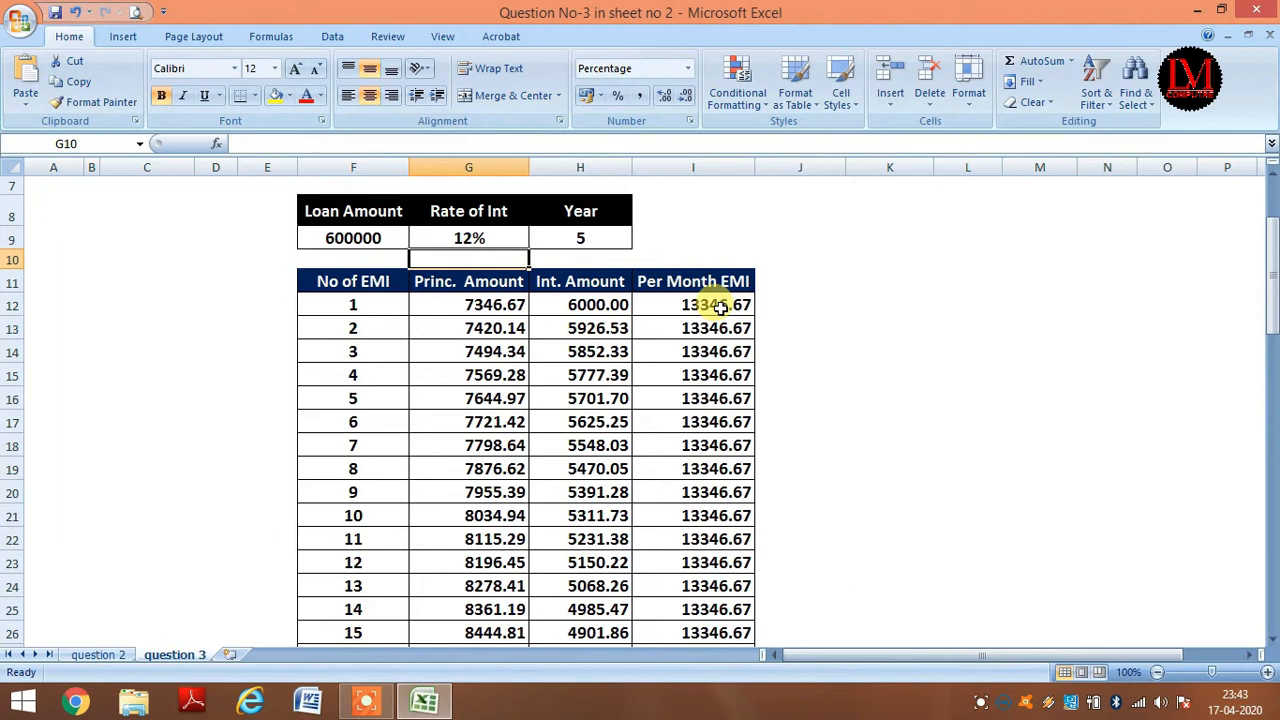
{"action": "scroll", "coordinate": [717, 330], "scroll_direction": "down", "scroll_amount": 2}
{"action": "scroll", "coordinate": [717, 330], "scroll_direction": "down", "scroll_amount": 16}
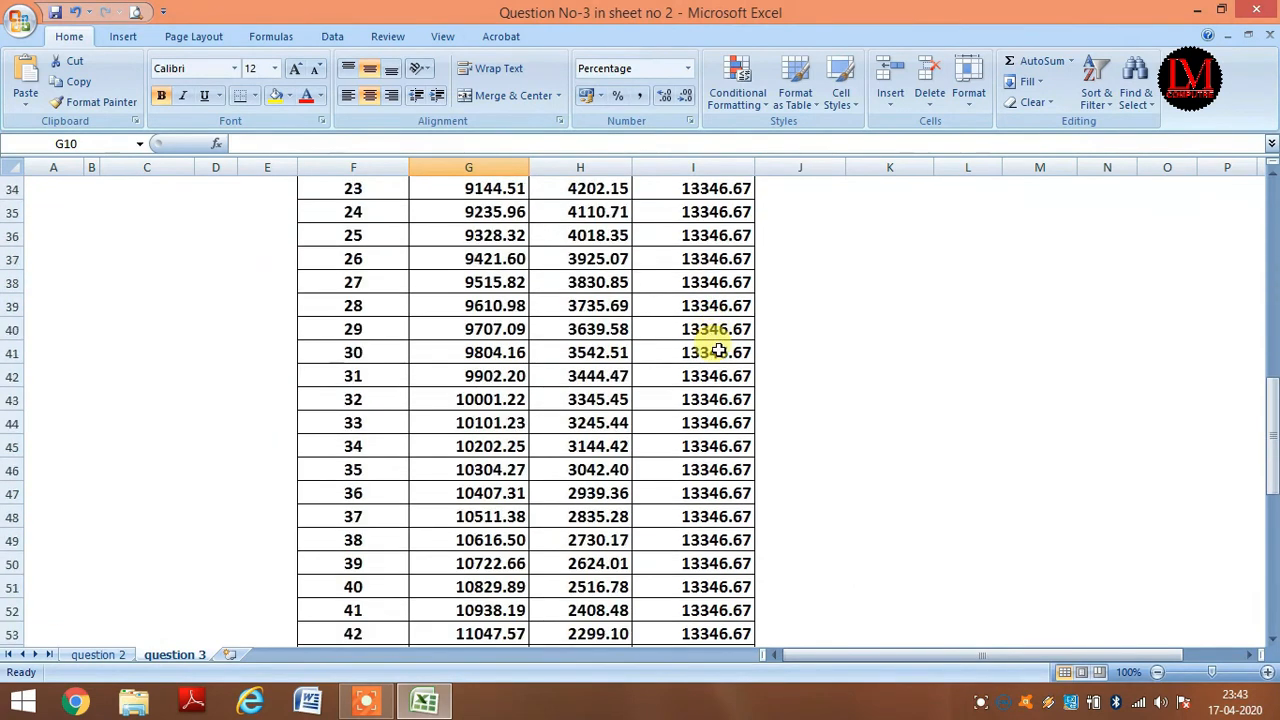
{"action": "scroll", "coordinate": [717, 355], "scroll_direction": "up", "scroll_amount": 17}
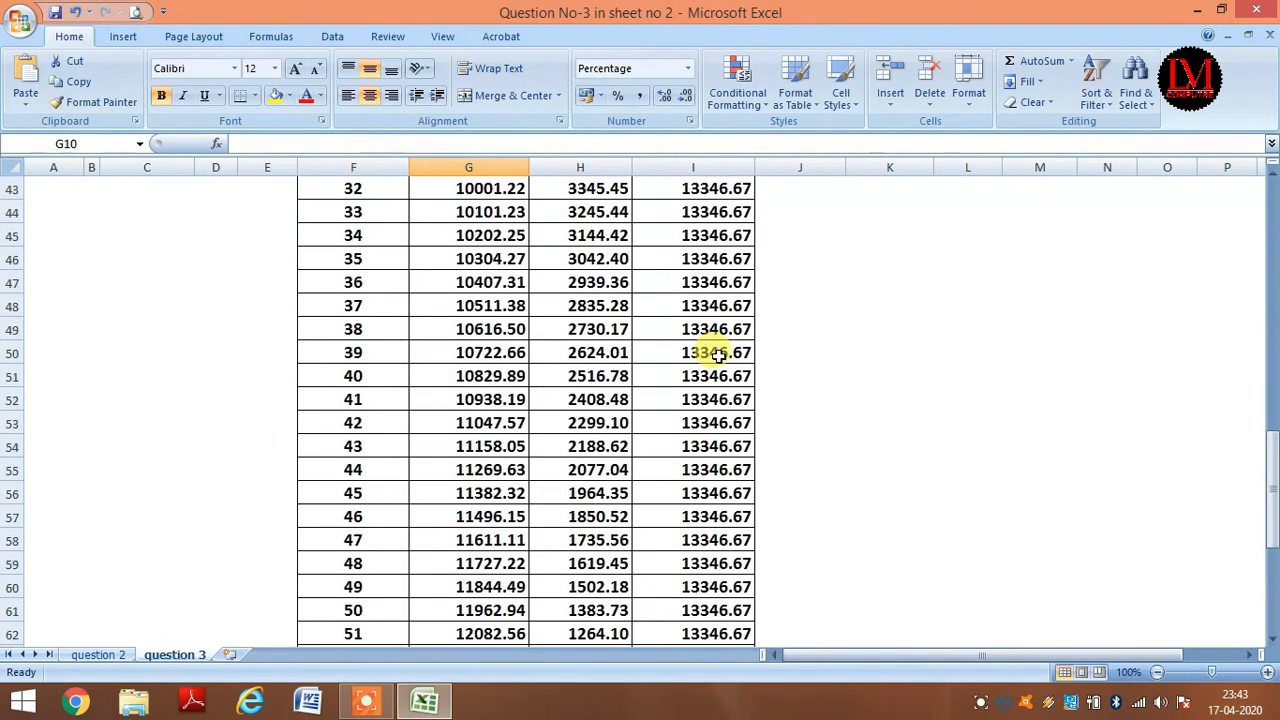
{"action": "scroll", "coordinate": [717, 281], "scroll_direction": "up", "scroll_amount": 1}
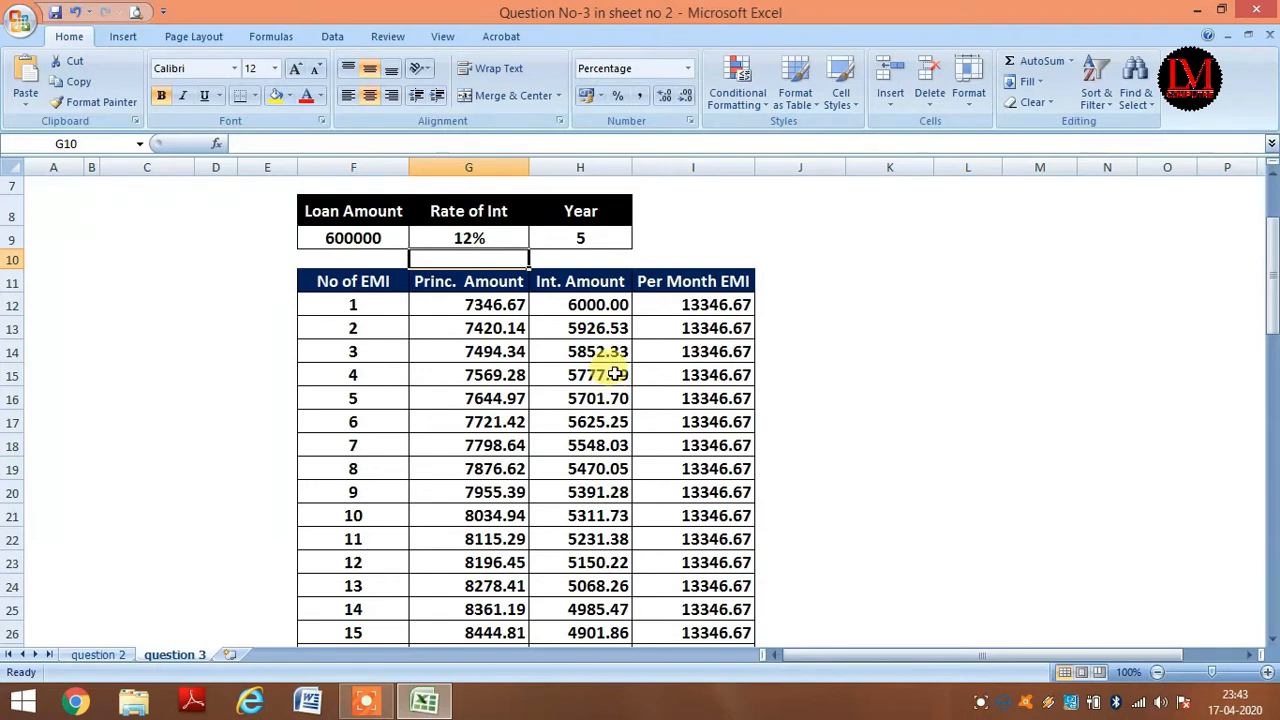
{"action": "scroll", "coordinate": [614, 373], "scroll_direction": "down", "scroll_amount": 2}
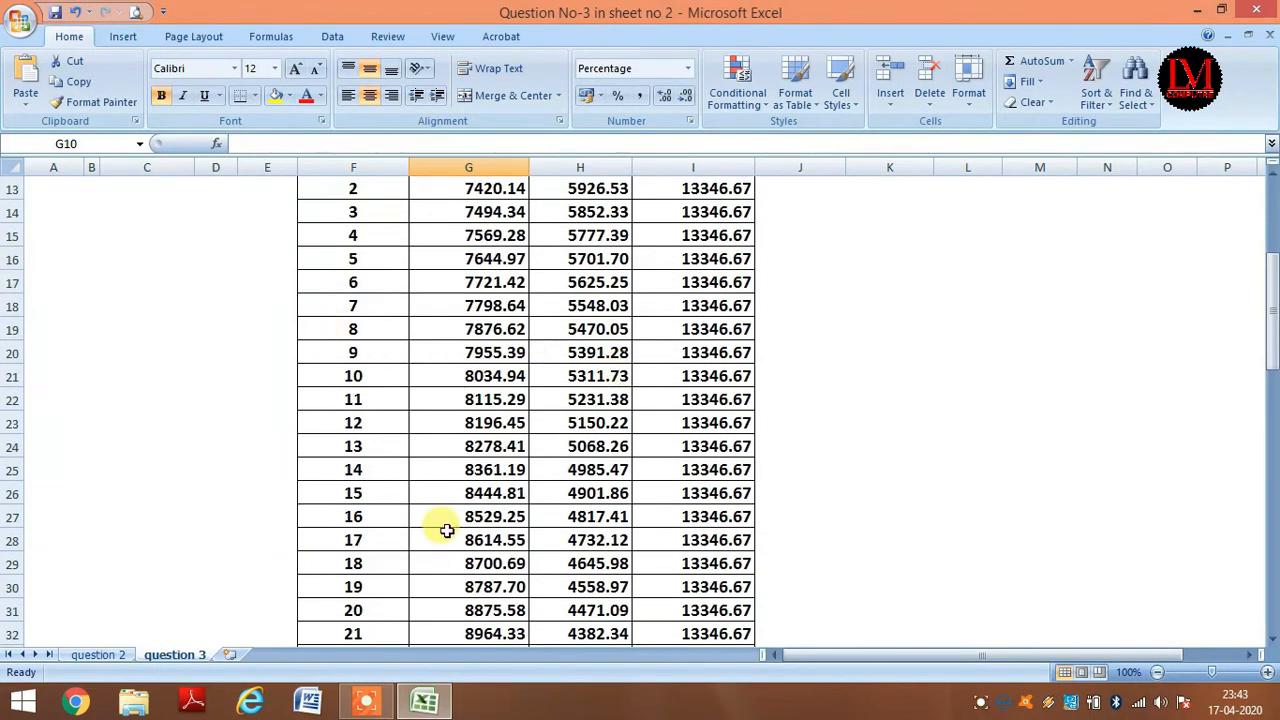
{"action": "scroll", "coordinate": [440, 505], "scroll_direction": "down", "scroll_amount": 2}
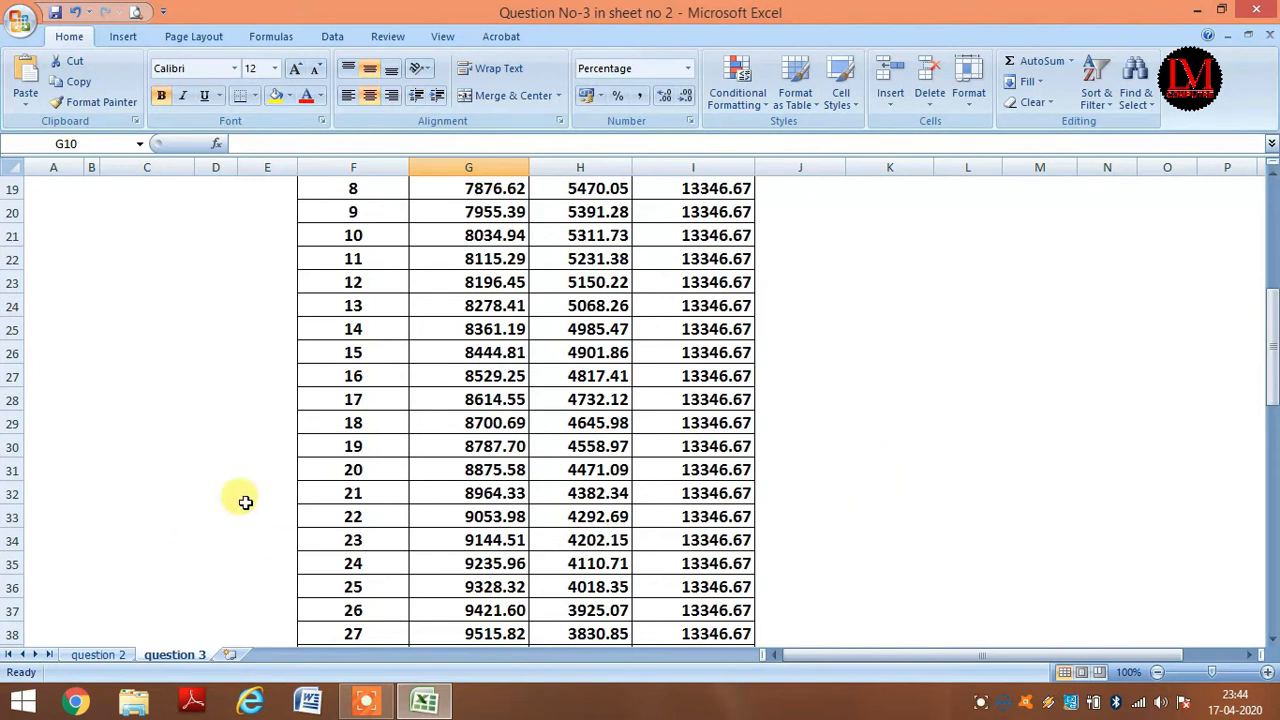
{"action": "scroll", "coordinate": [606, 520], "scroll_direction": "down", "scroll_amount": 5}
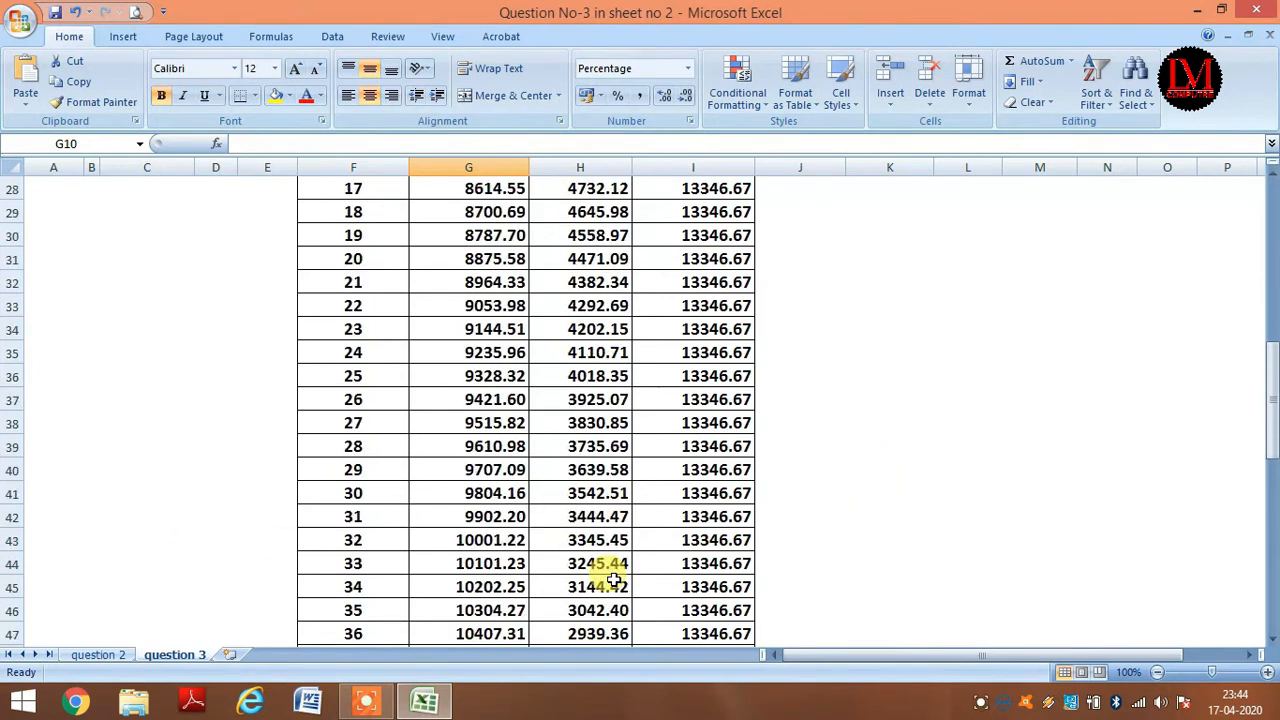
{"action": "scroll", "coordinate": [612, 588], "scroll_direction": "down", "scroll_amount": 5}
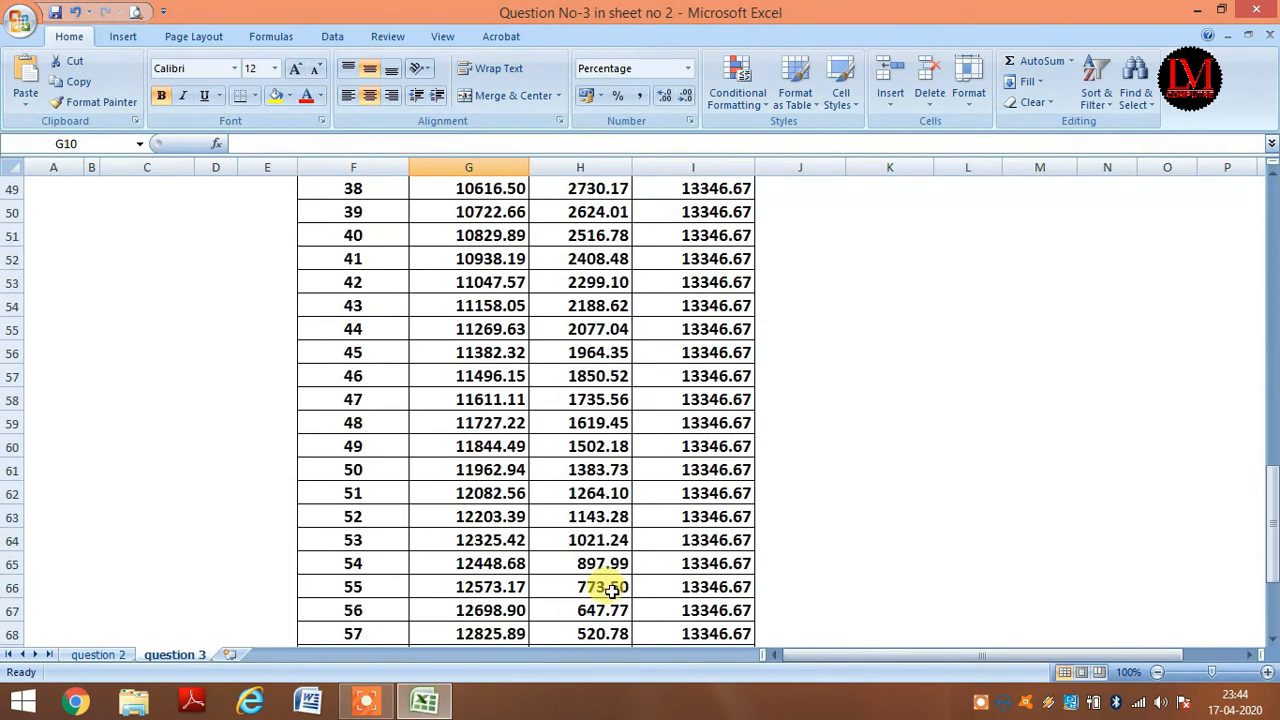
{"action": "scroll", "coordinate": [612, 590], "scroll_direction": "down", "scroll_amount": 2}
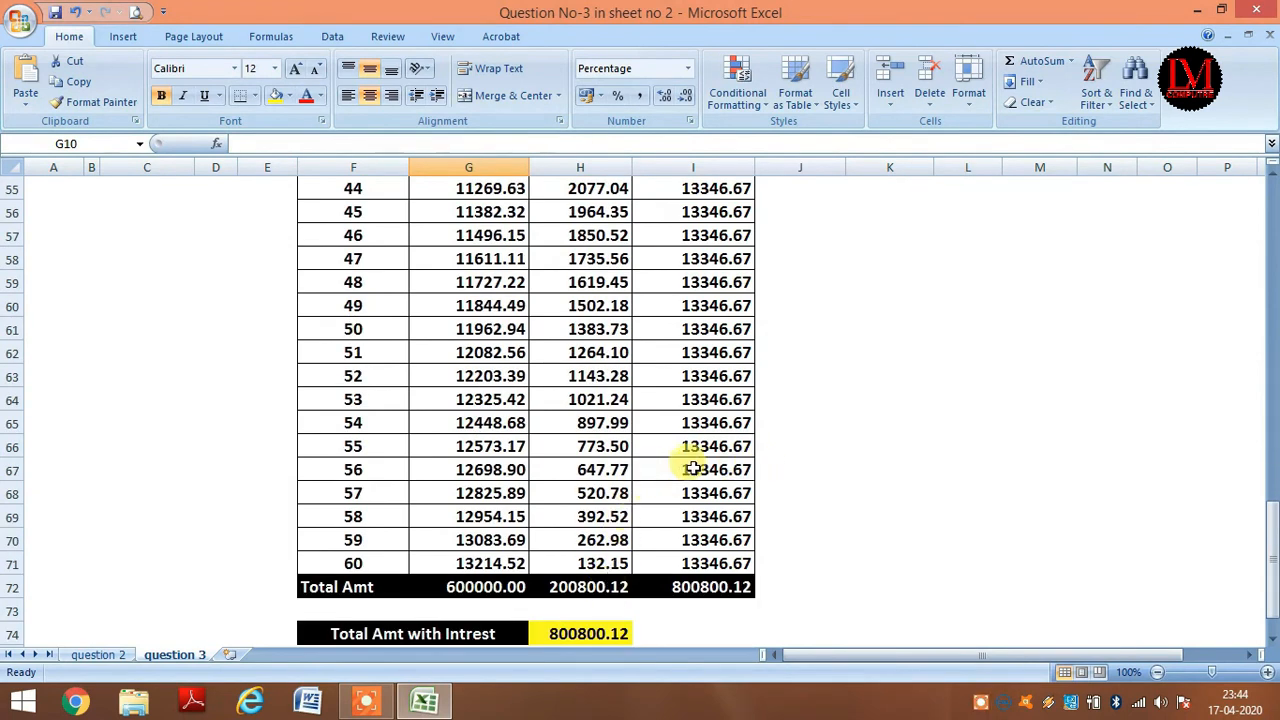
{"action": "scroll", "coordinate": [690, 465], "scroll_direction": "up", "scroll_amount": 4}
{"action": "scroll", "coordinate": [600, 328], "scroll_direction": "up", "scroll_amount": 2}
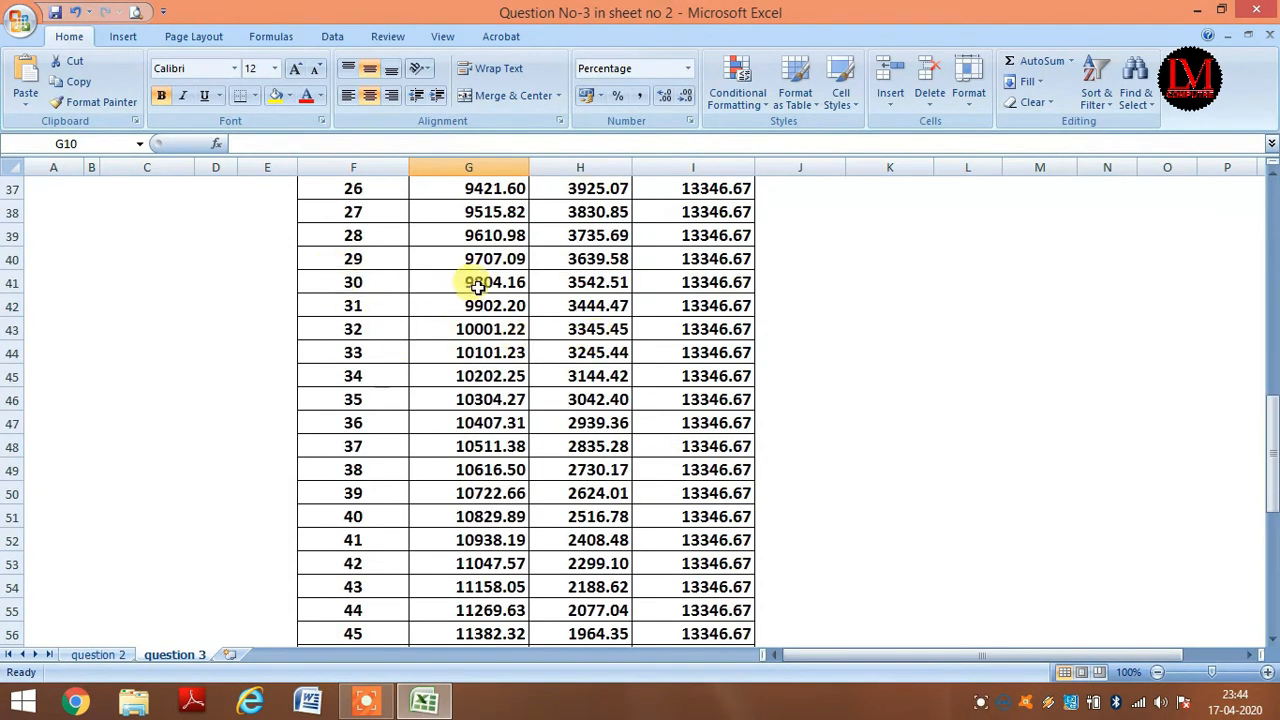
{"action": "scroll", "coordinate": [491, 423], "scroll_direction": "up", "scroll_amount": 4}
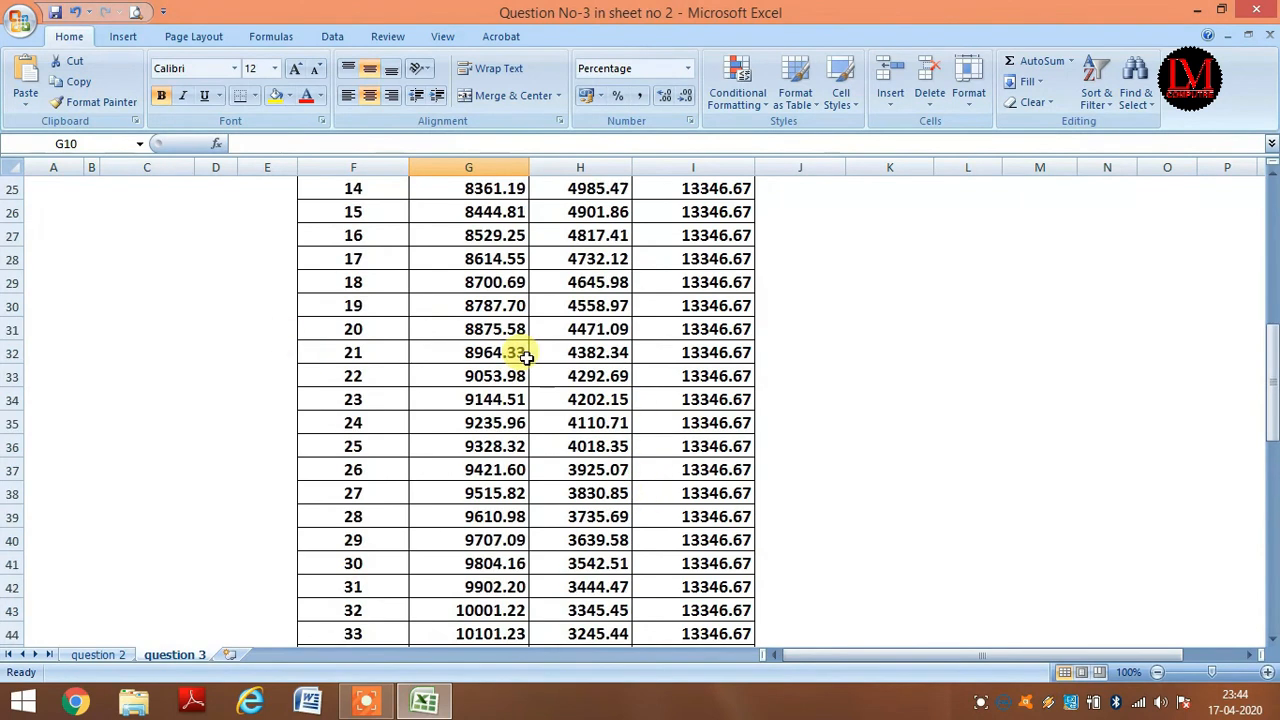
Step: Select the Int. Amount values for installments 21 to 60 to check the remaining interest, and clear the selection
{"action": "left_click_drag", "start_coordinate": [608, 354], "coordinate": [596, 609]}
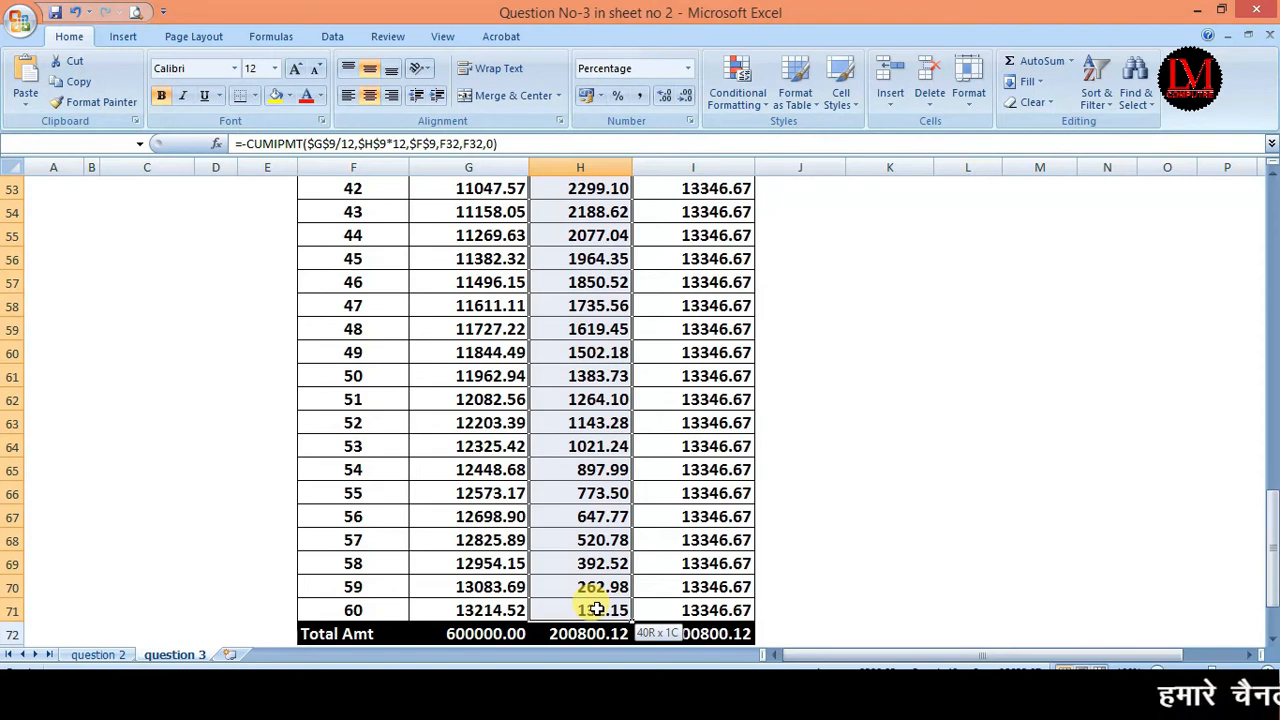
{"action": "left_click_drag", "start_coordinate": [596, 609], "coordinate": [596, 609]}
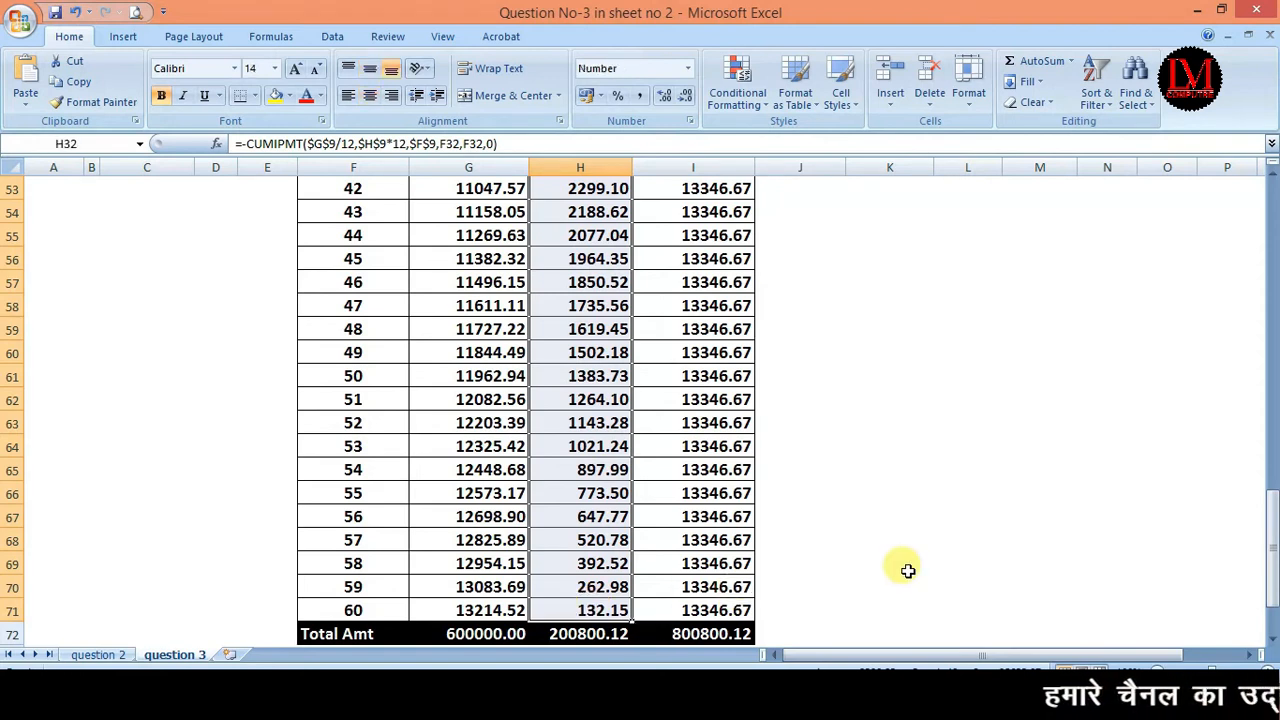
{"action": "scroll", "coordinate": [877, 540], "scroll_direction": "up", "scroll_amount": 5}
{"action": "scroll", "coordinate": [877, 540], "scroll_direction": "up", "scroll_amount": 5}
{"action": "left_click", "coordinate": [872, 476]}
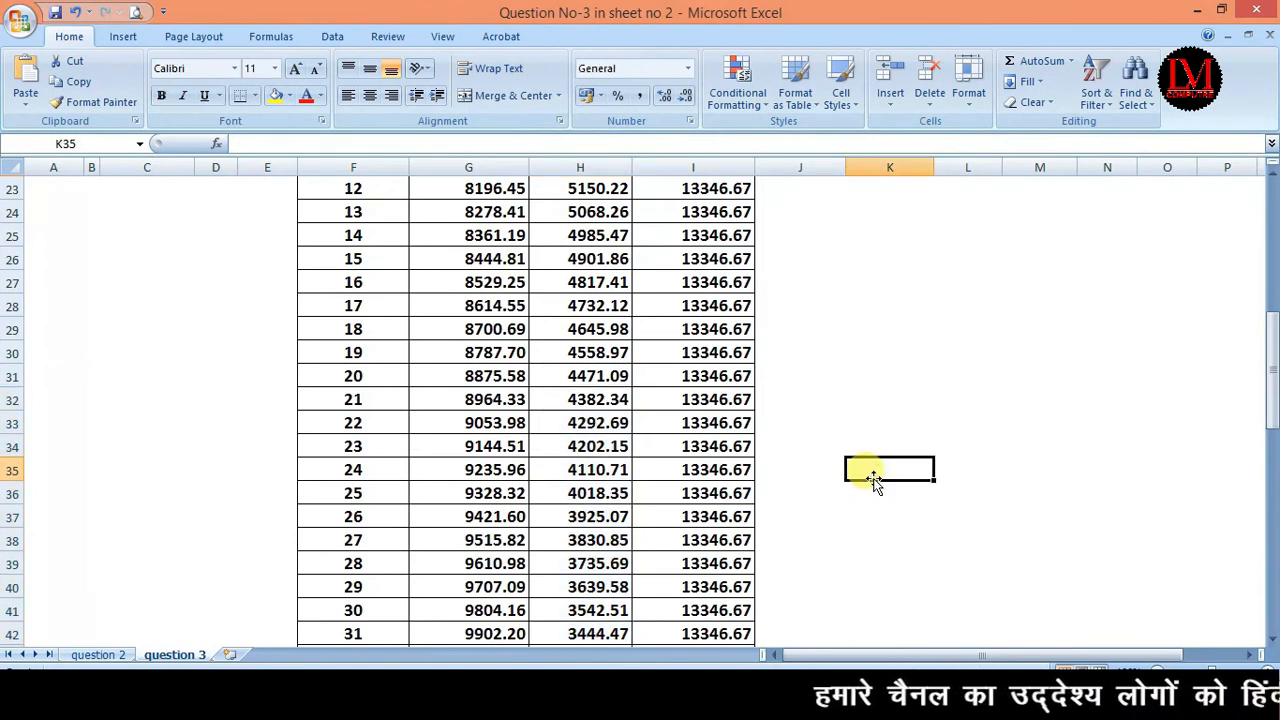
Step: Delete the existing Princ. Amount, Int. Amount and Per Month EMI values of the installment schedule, starting from cell G12
{"action": "scroll", "coordinate": [880, 466], "scroll_direction": "up", "scroll_amount": 6}
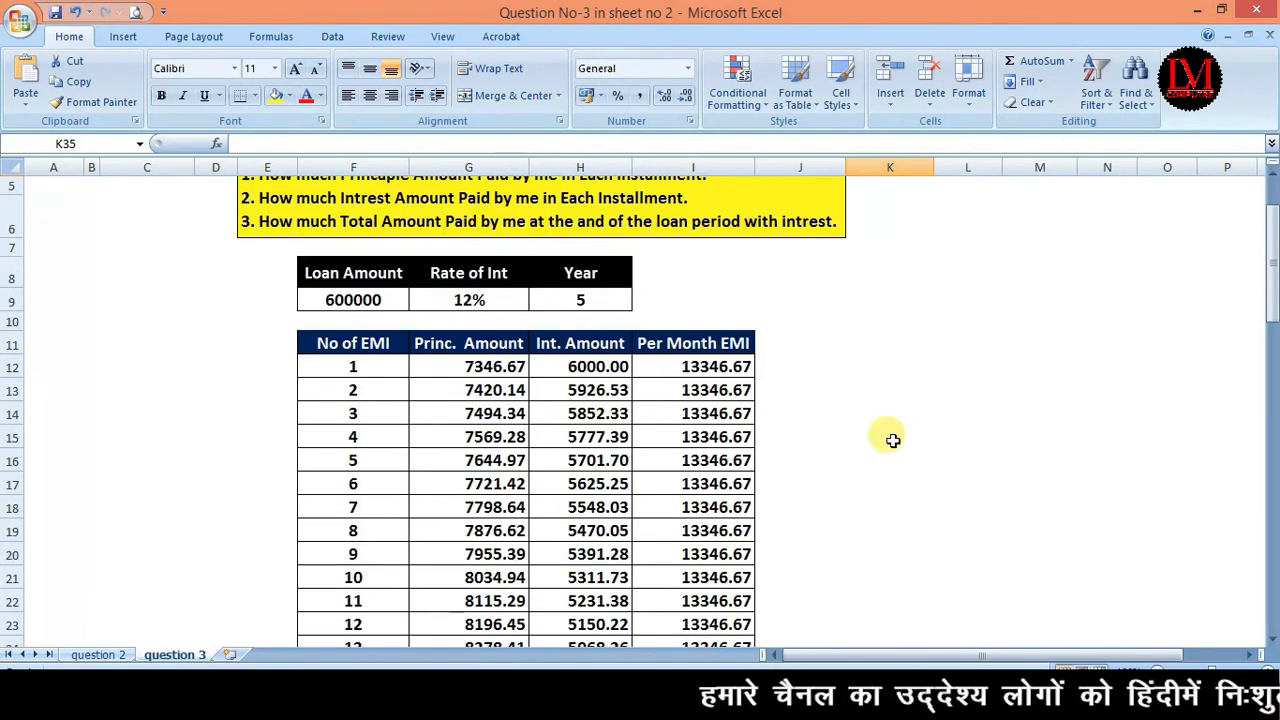
{"action": "left_click_drag", "start_coordinate": [455, 368], "coordinate": [703, 587]}
{"action": "key", "text": "Delete"}
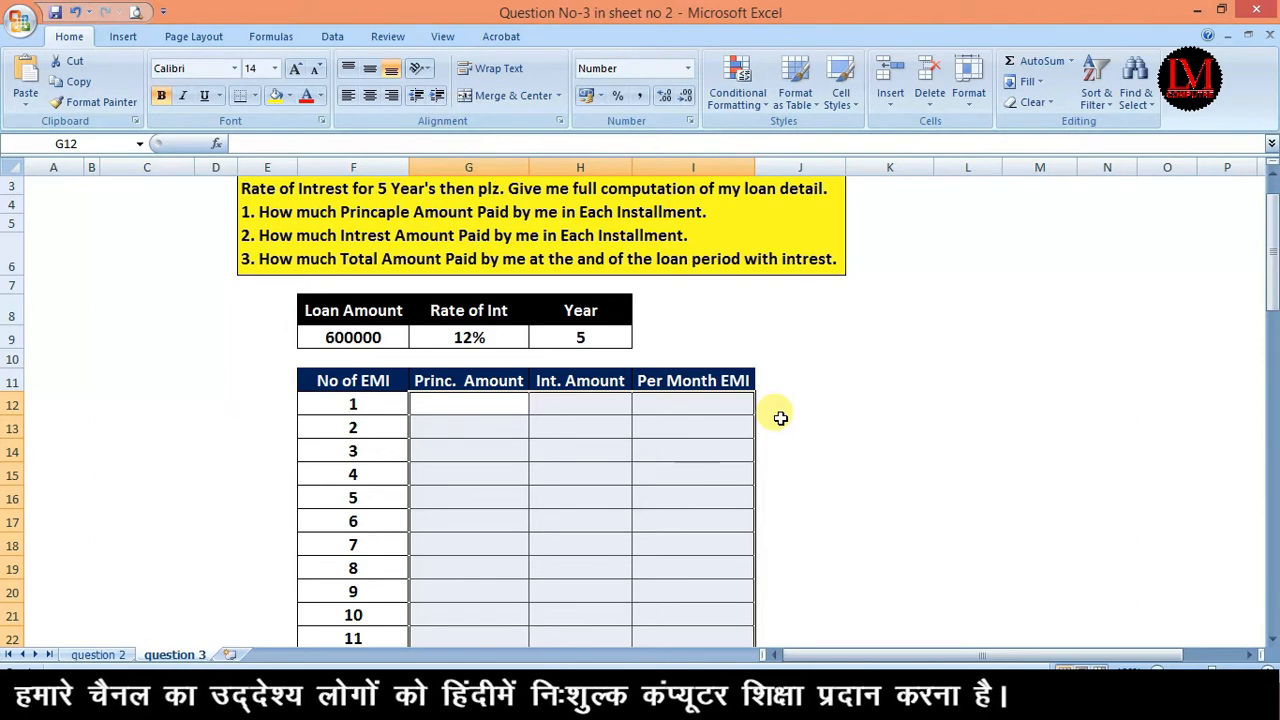
Step: Begin a CUMPRINC formula in cell G12 with G9/12 as the monthly rate argument
{"action": "left_click", "coordinate": [465, 405]}
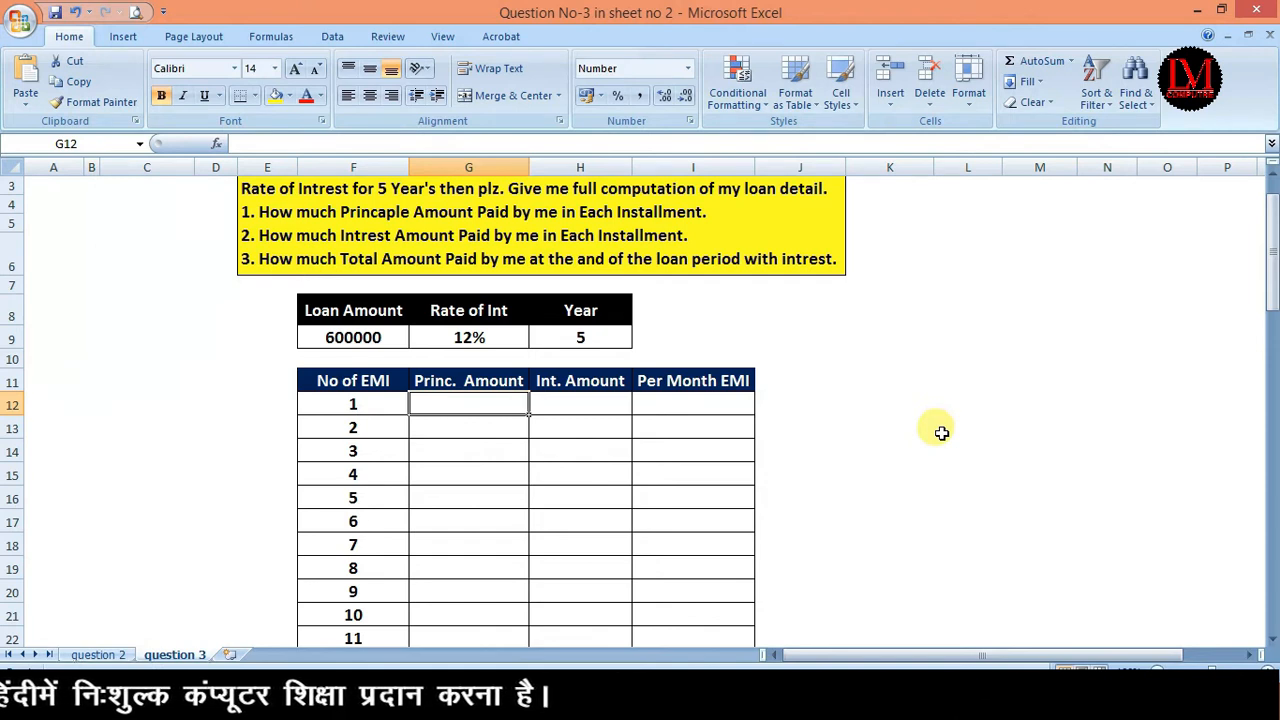
{"action": "type", "text": "="}
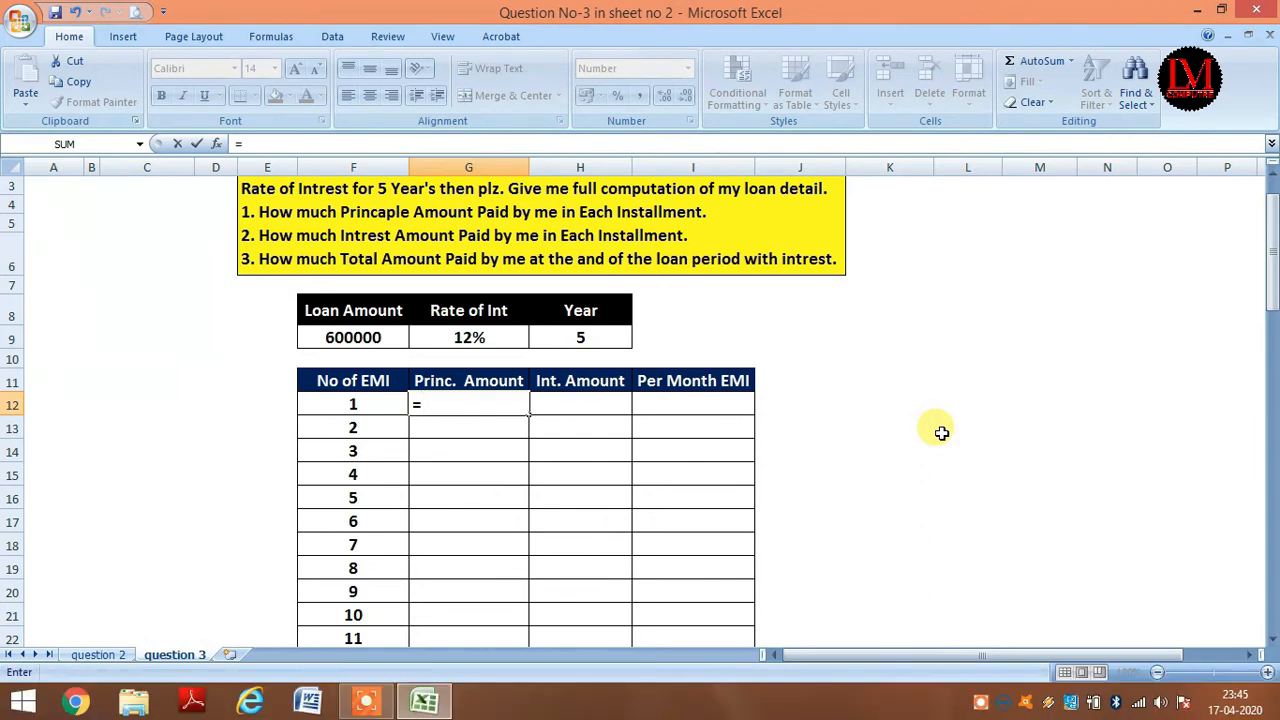
{"action": "type", "text": "cum"}
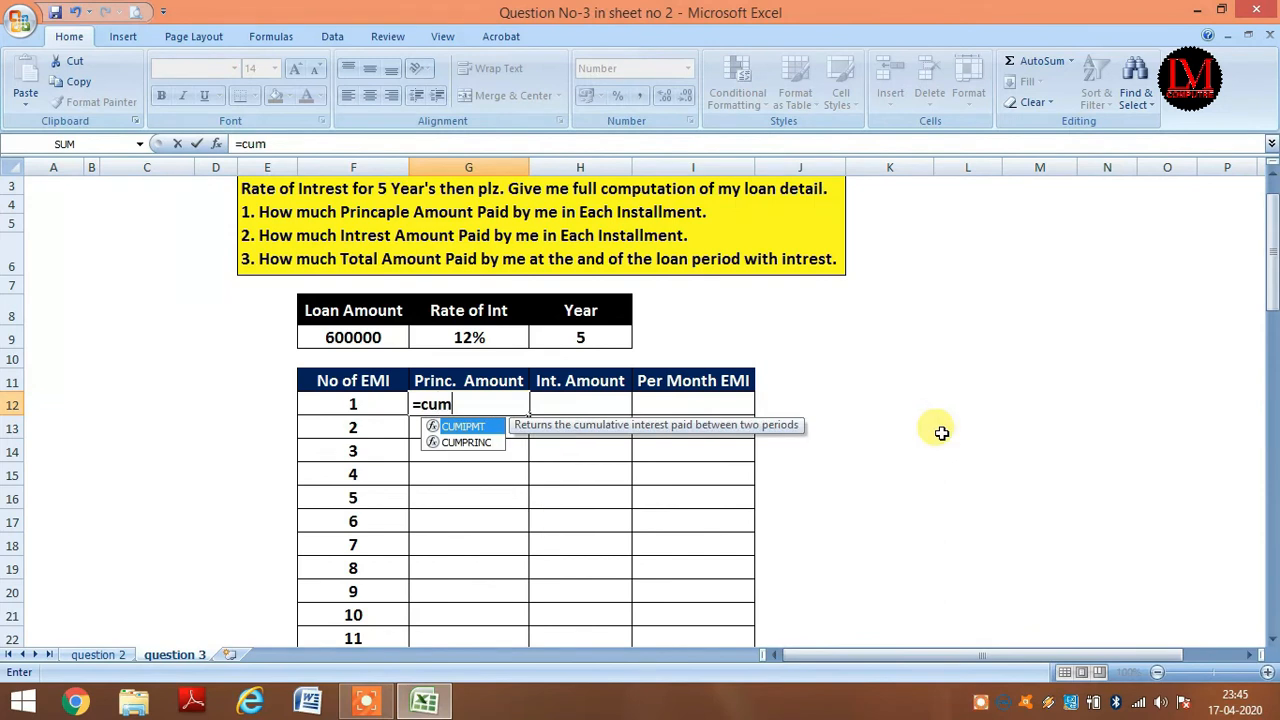
{"action": "type", "text": "princ"}
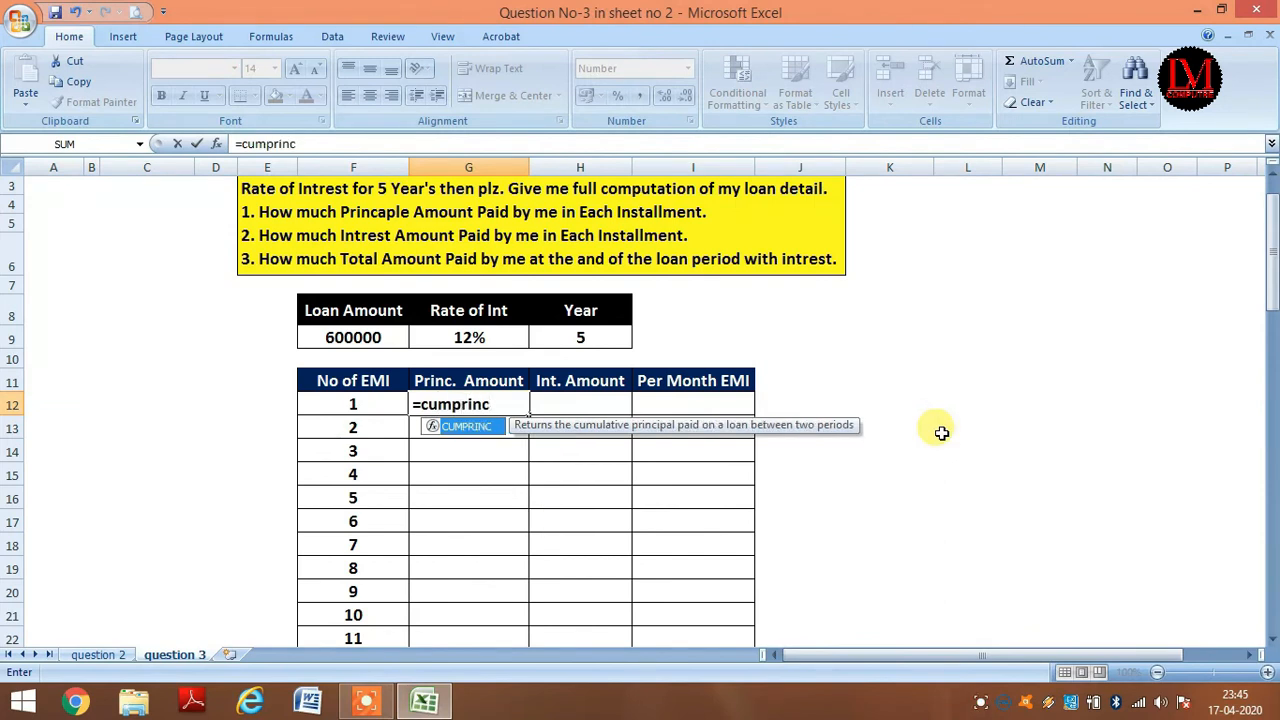
{"action": "type", "text": "("}
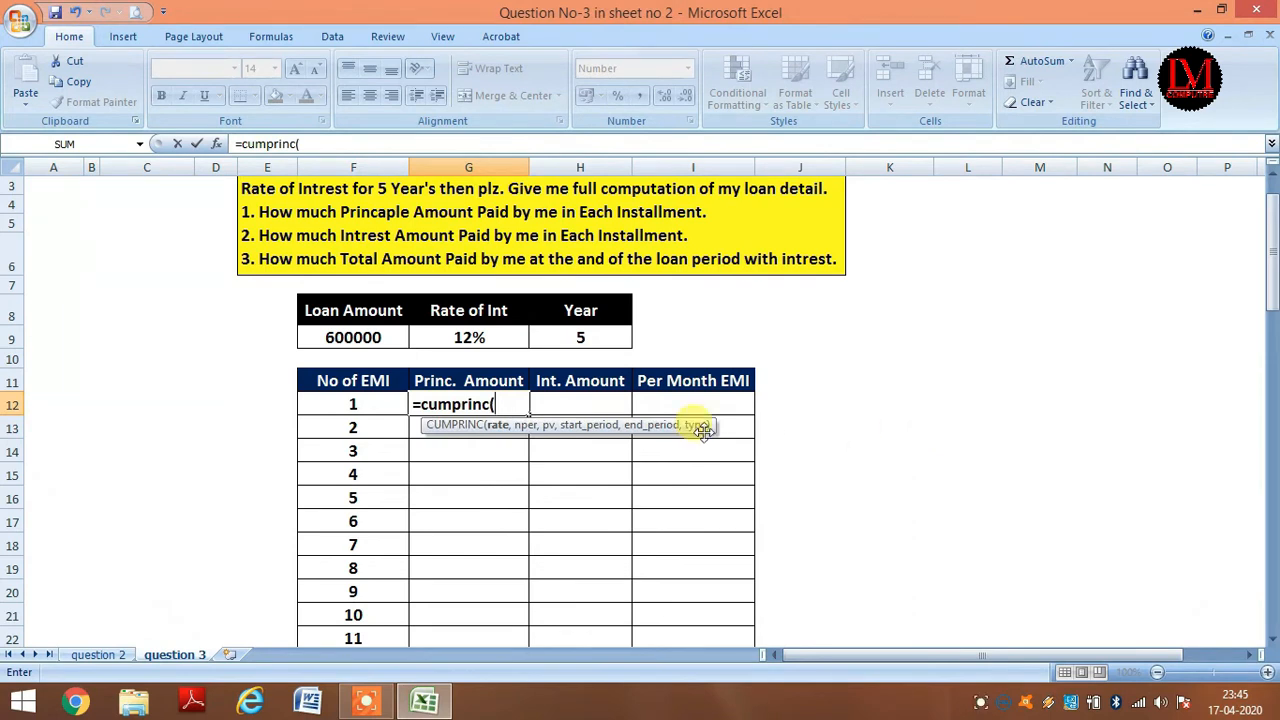
{"action": "left_click", "coordinate": [470, 336]}
{"action": "type", "text": "/12"}
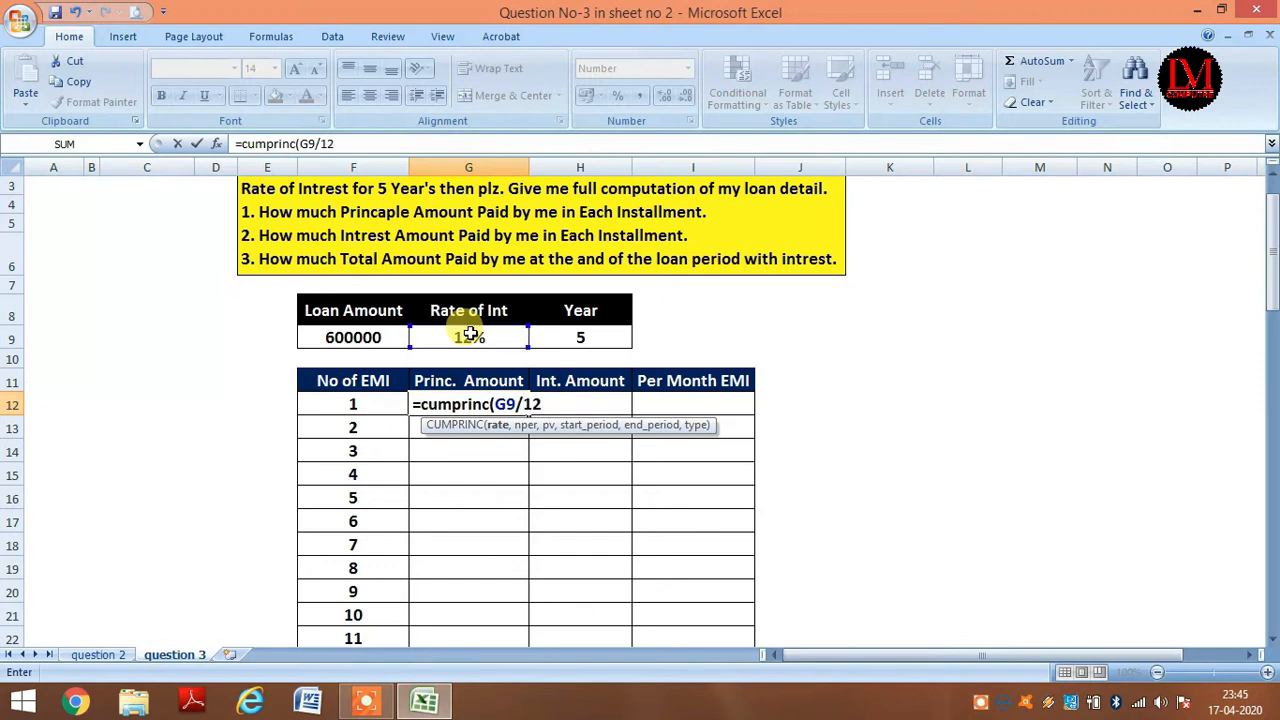
{"action": "type", "text": ","}
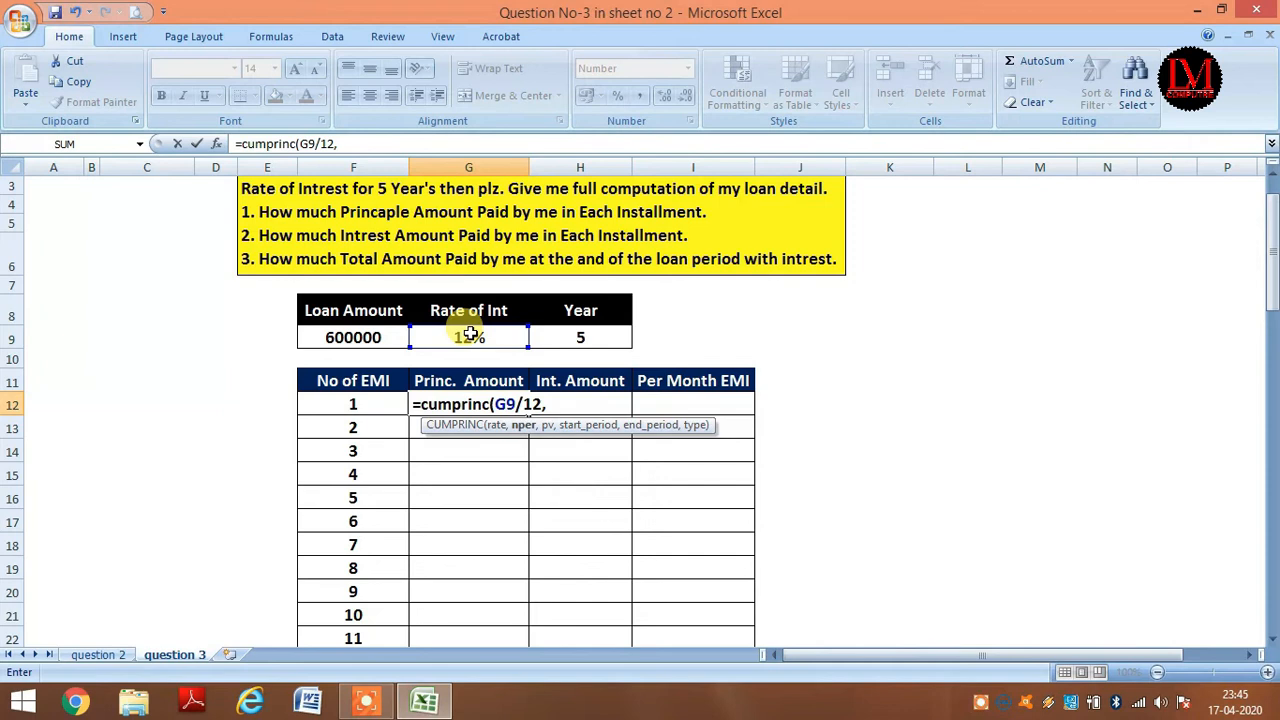
Step: Add H9*12 as the number of periods and F9 as the present value in the CUMPRINC formula
{"action": "left_click", "coordinate": [574, 337]}
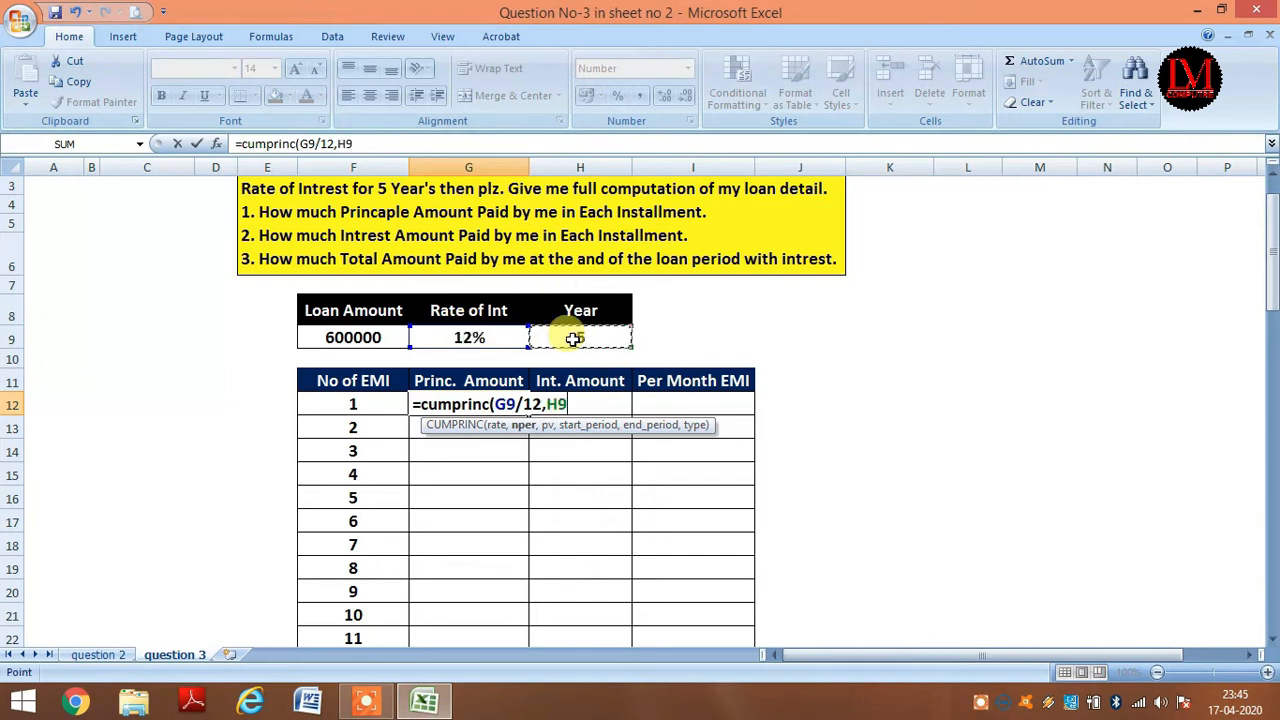
{"action": "type", "text": "*1"}
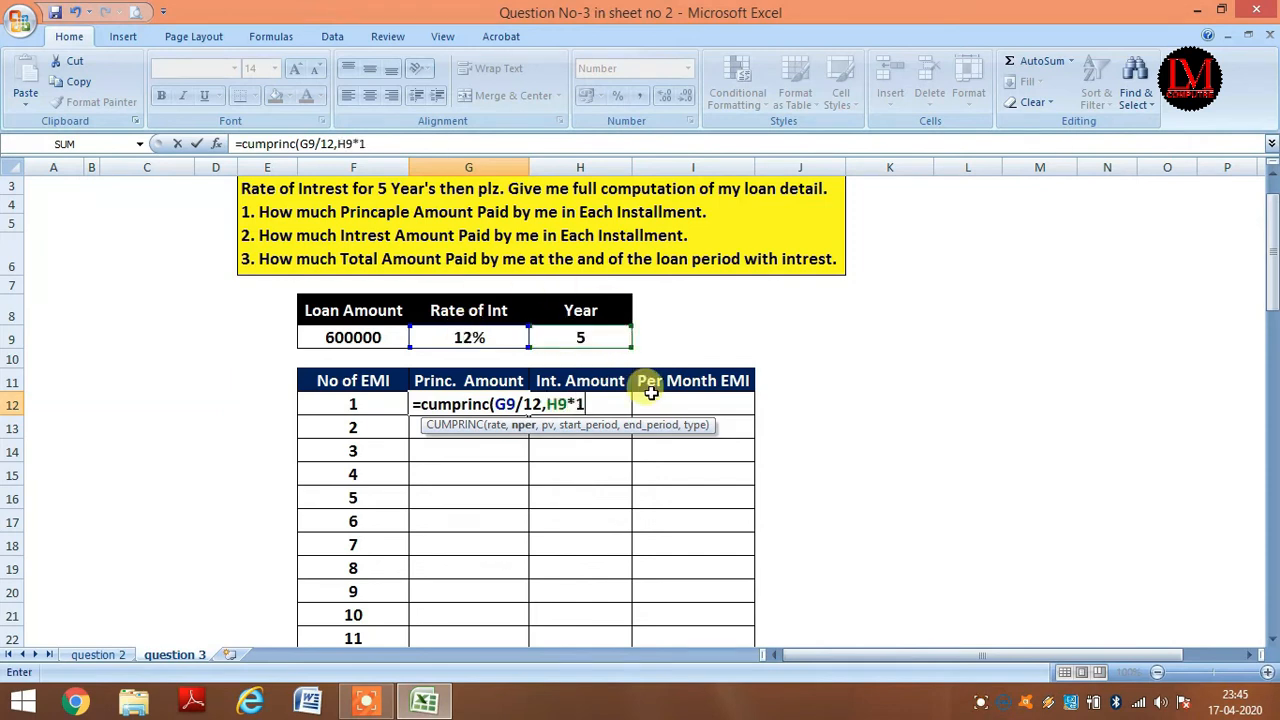
{"action": "type", "text": "2,"}
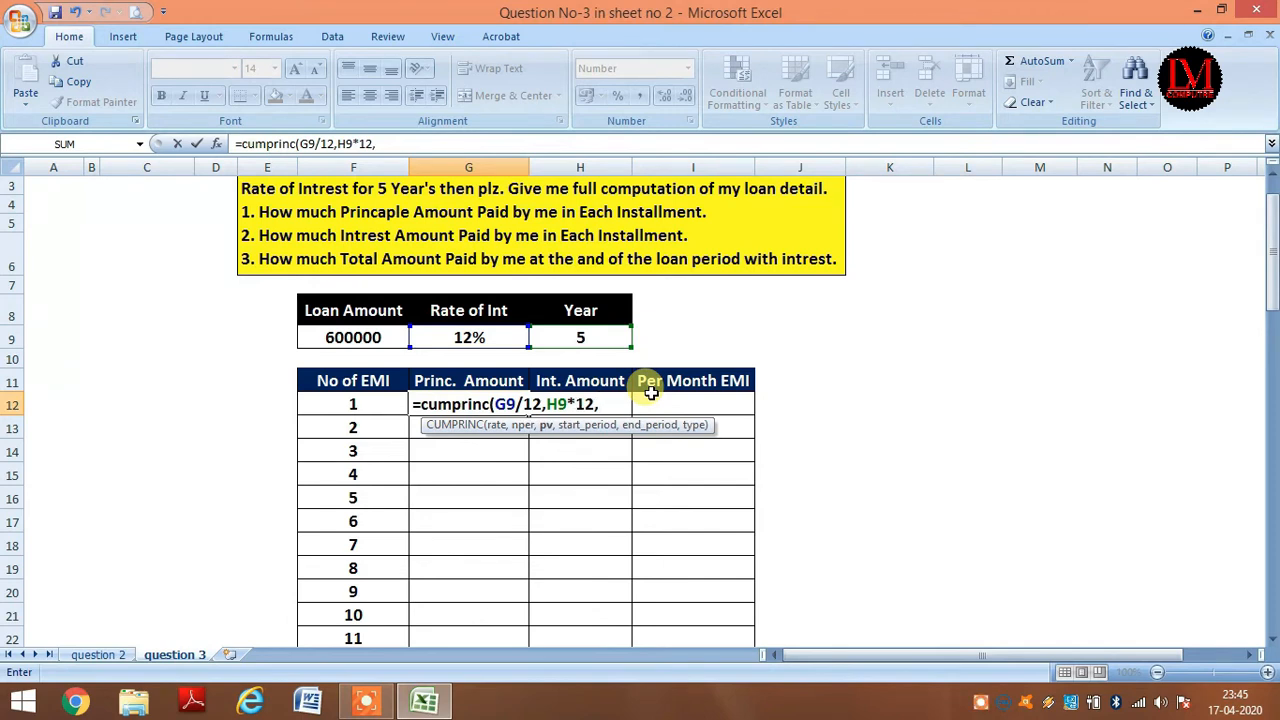
{"action": "left_click", "coordinate": [355, 336]}
{"action": "type", "text": ","}
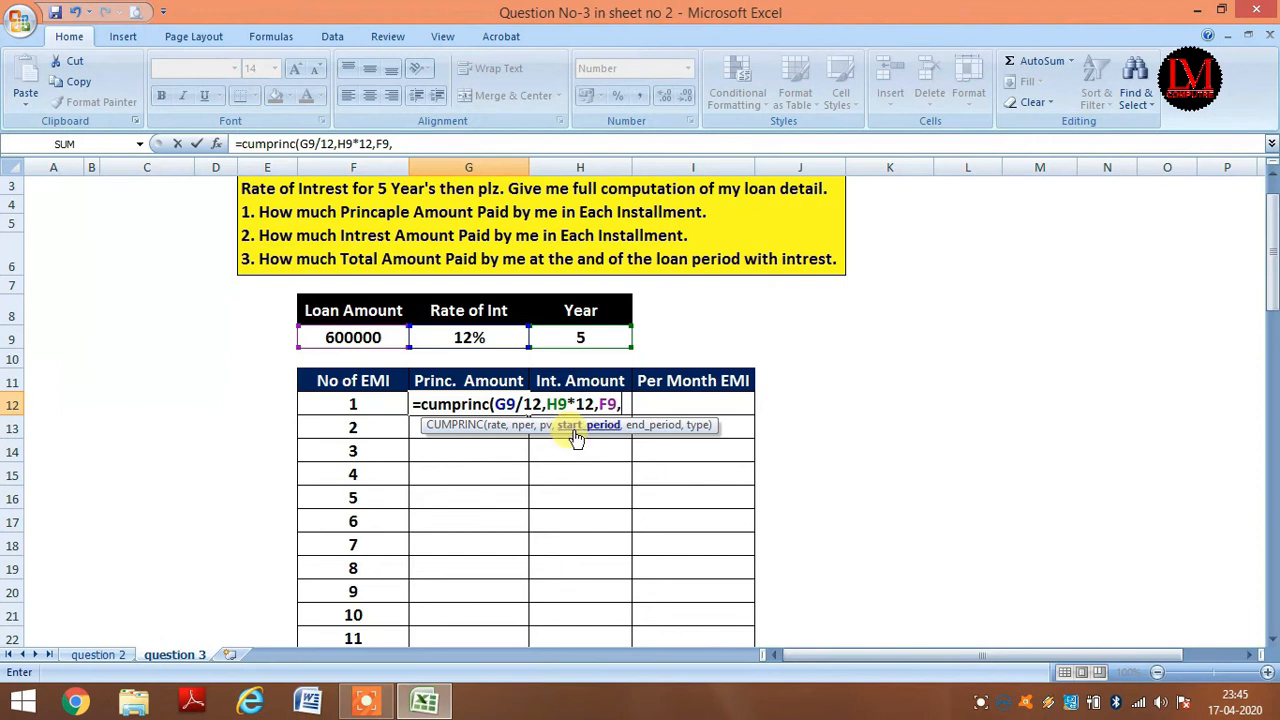
Step: Complete the CUMPRINC formula in G12 with F12 as both start and end period and 0 as the type
{"action": "left_click", "coordinate": [341, 404]}
{"action": "type", "text": ","}
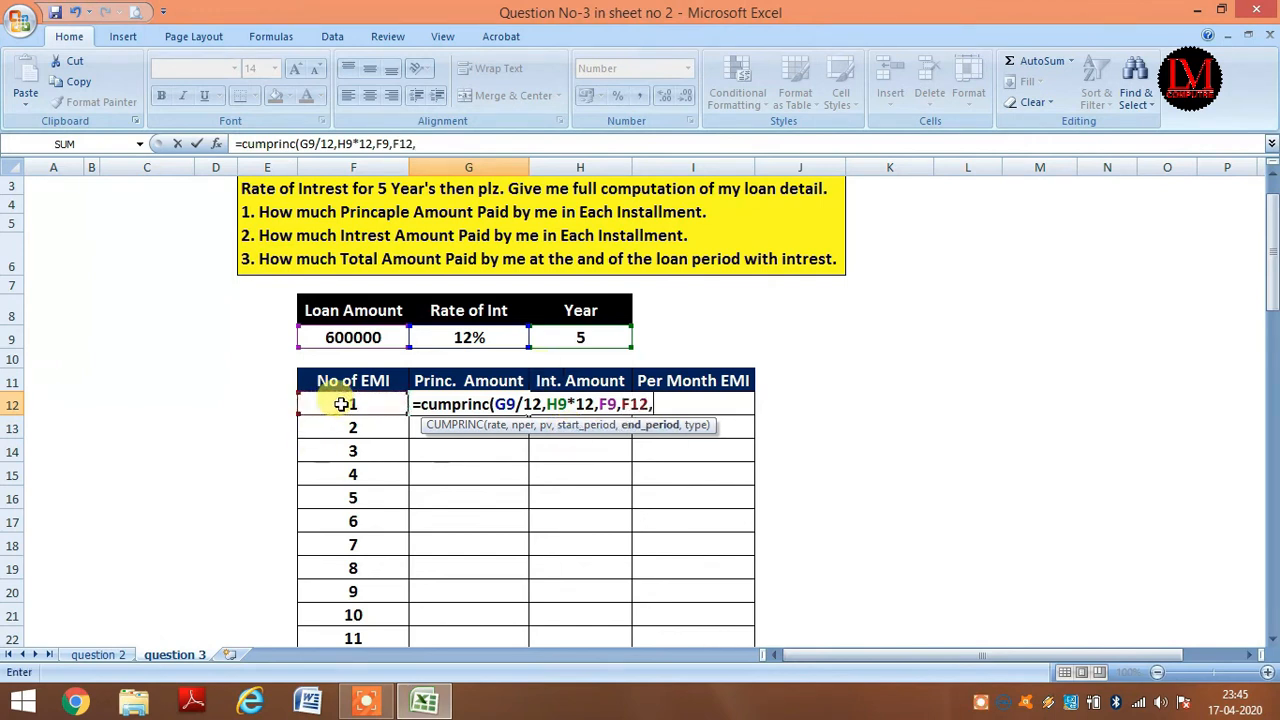
{"action": "left_click", "coordinate": [352, 401]}
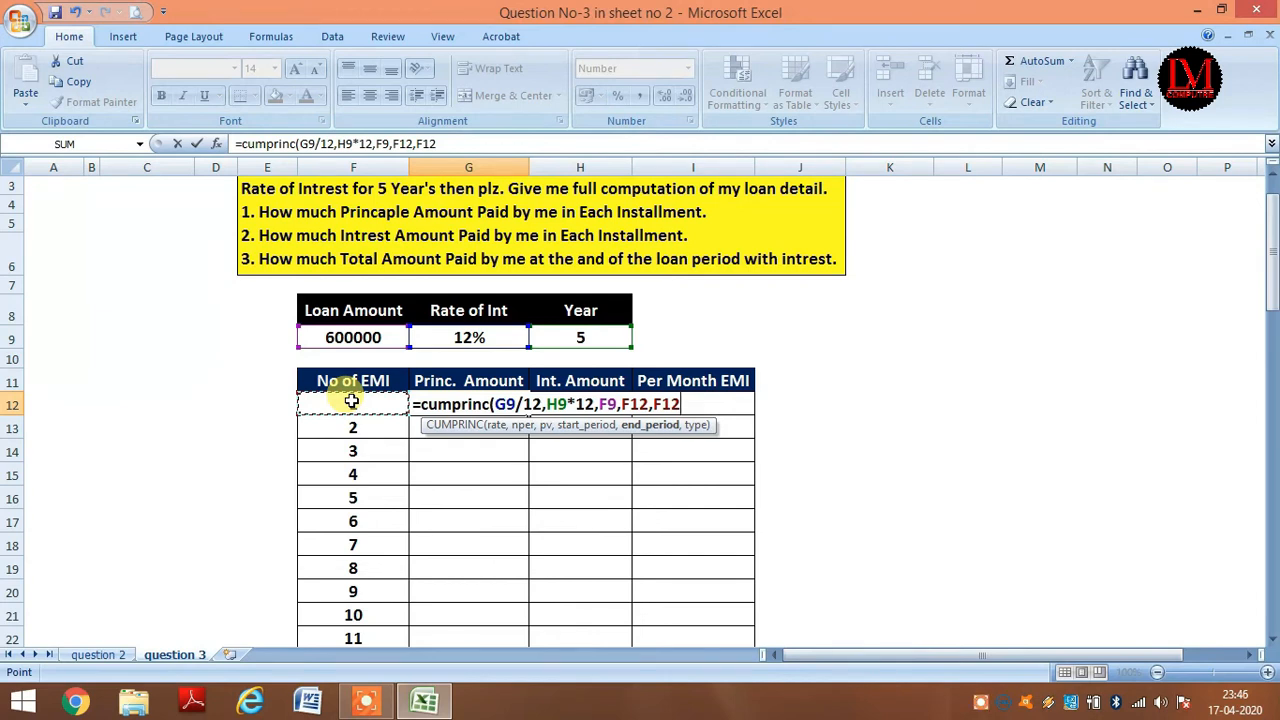
{"action": "type", "text": ","}
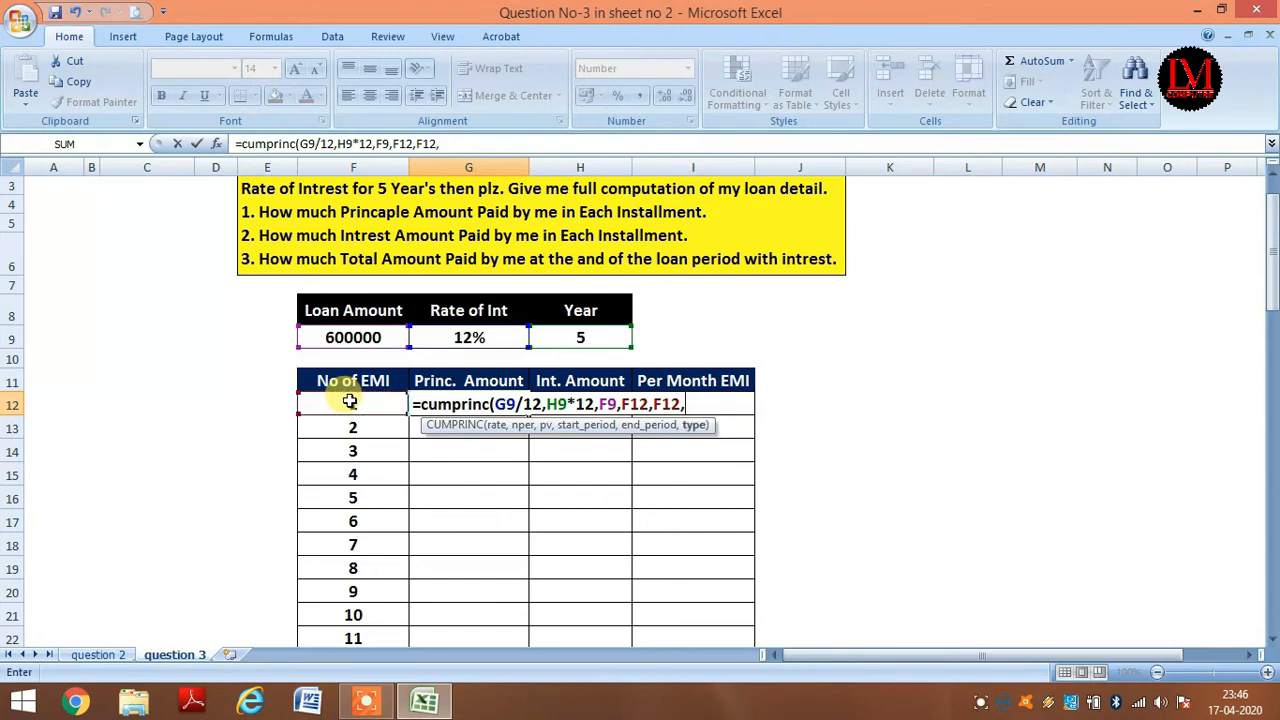
{"action": "type", "text": "0)"}
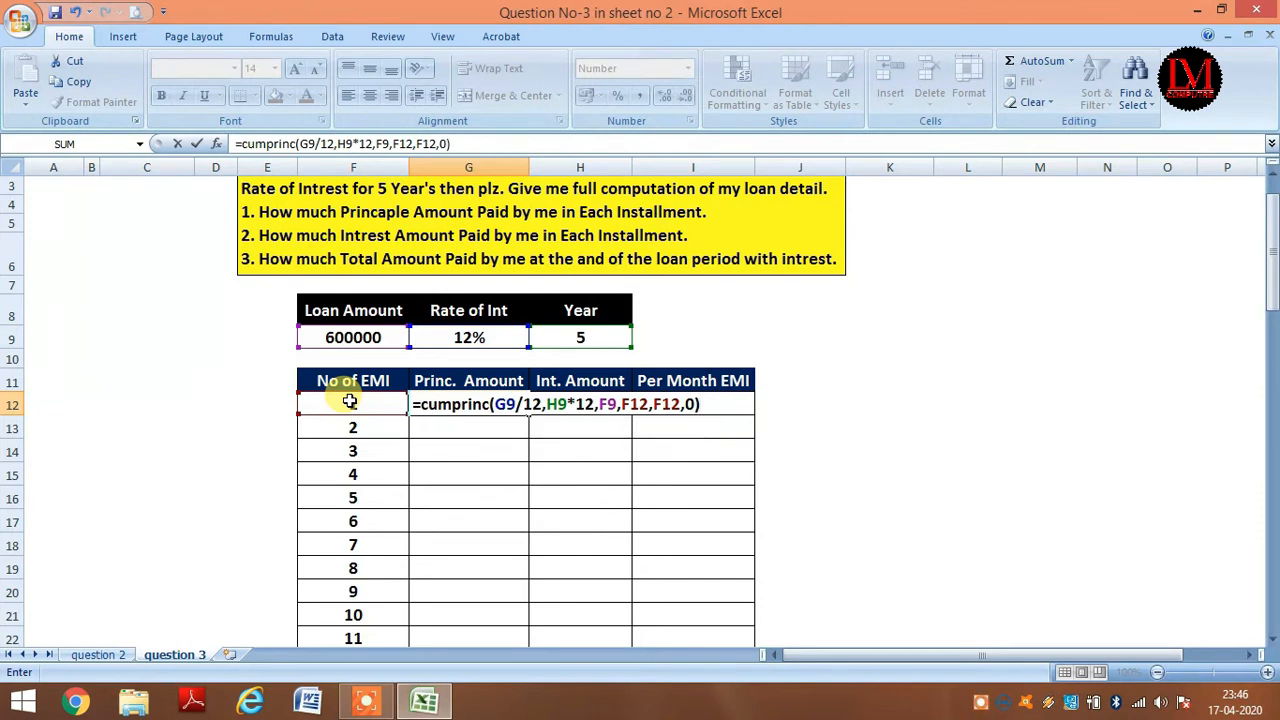
{"action": "key", "text": "Return"}
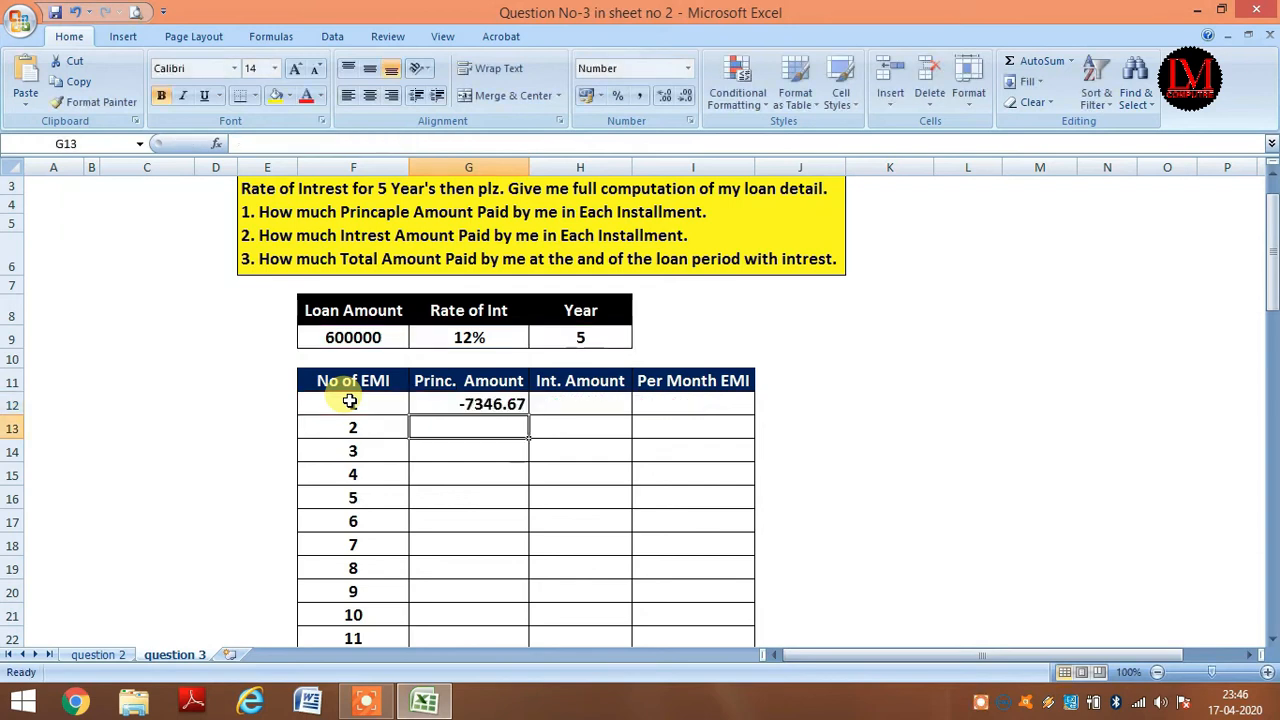
Step: Add a minus sign before CUMPRINC in the G12 formula to reverse the sign of the principal amount
{"action": "left_click", "coordinate": [460, 402]}
{"action": "left_click", "coordinate": [241, 143]}
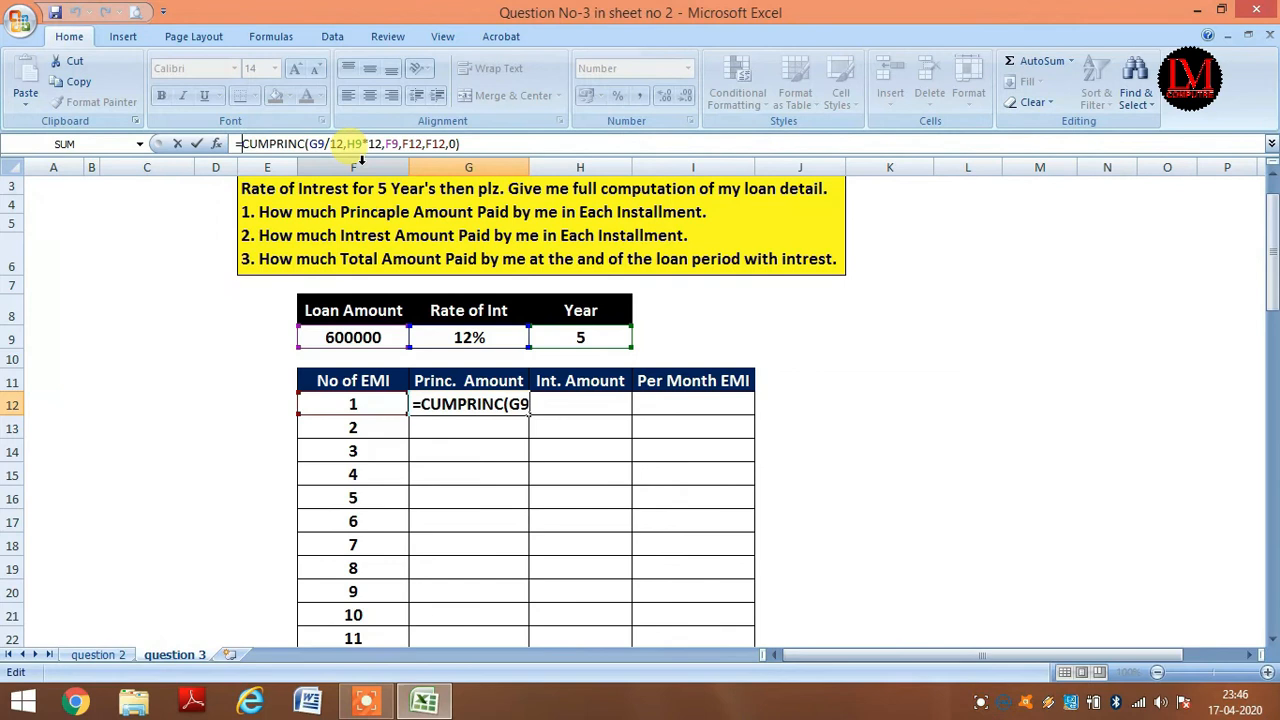
{"action": "type", "text": "-"}
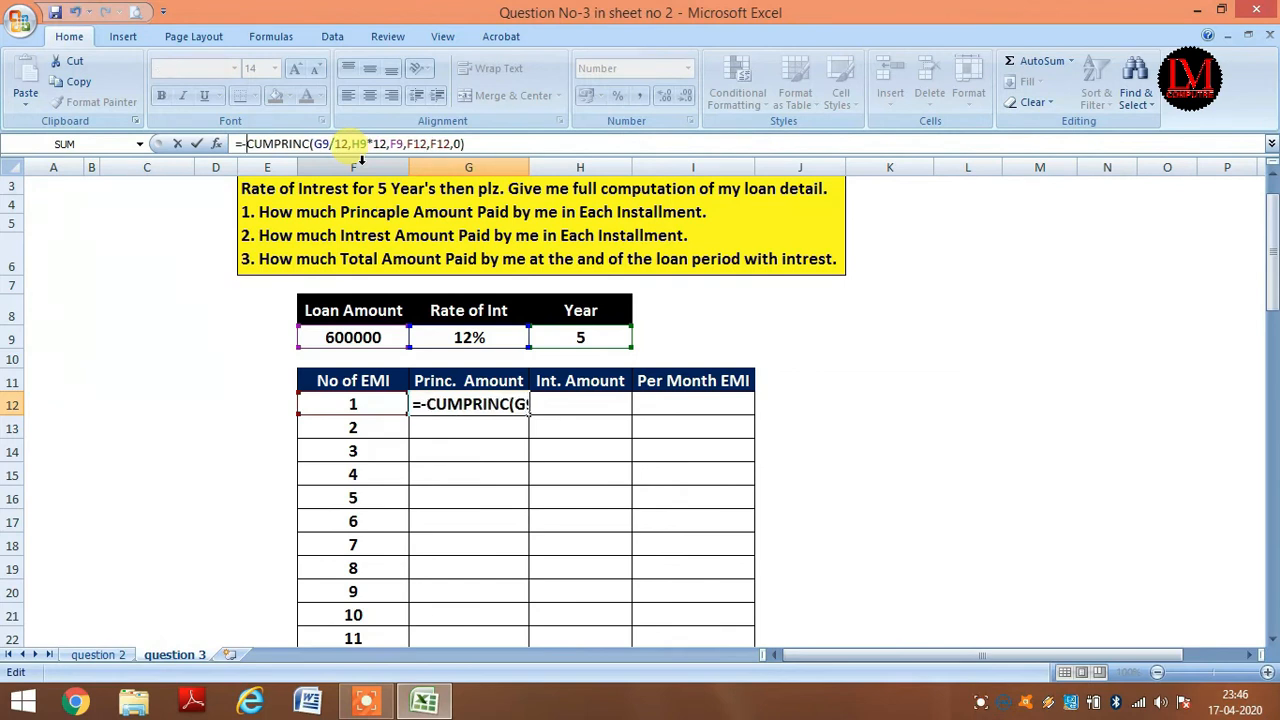
{"action": "key", "text": "Return"}
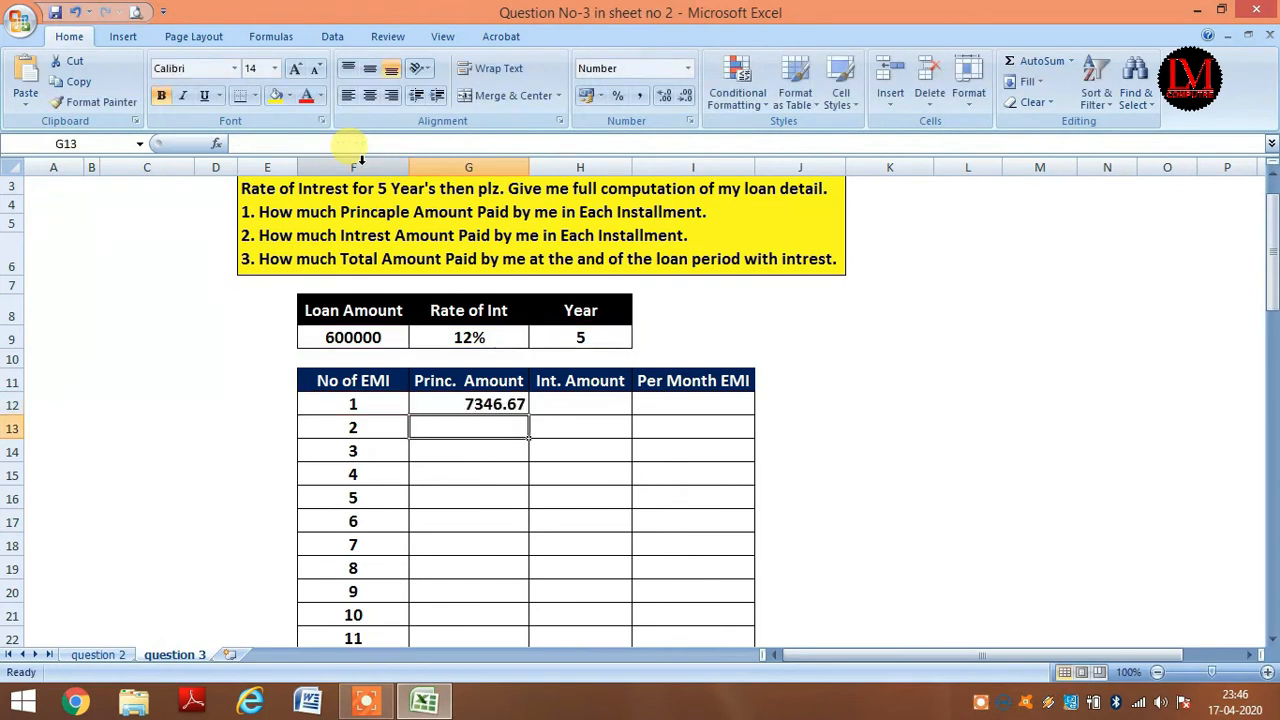
{"action": "left_click", "coordinate": [496, 403]}
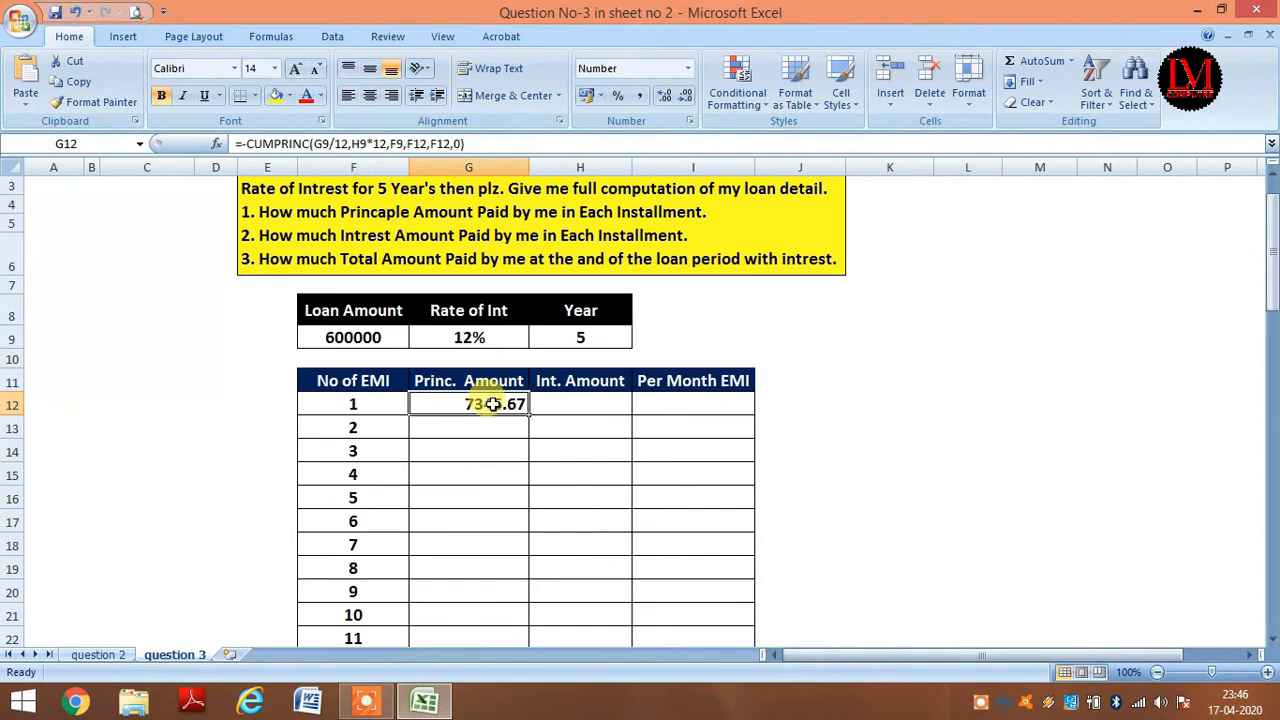
Step: Begin a CUMIPMT formula in H12 with G9/12 as the rate, H9*12 as the number of periods and F9 as the present value
{"action": "left_click", "coordinate": [588, 408]}
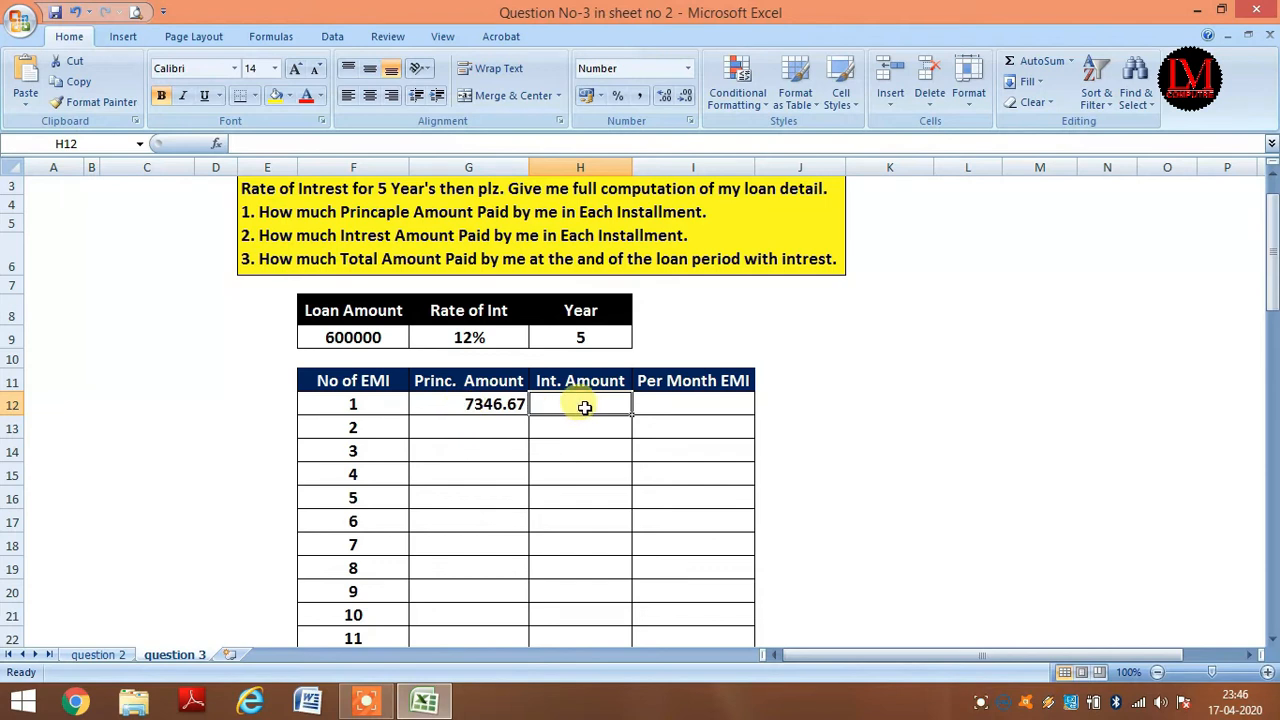
{"action": "type", "text": "="}
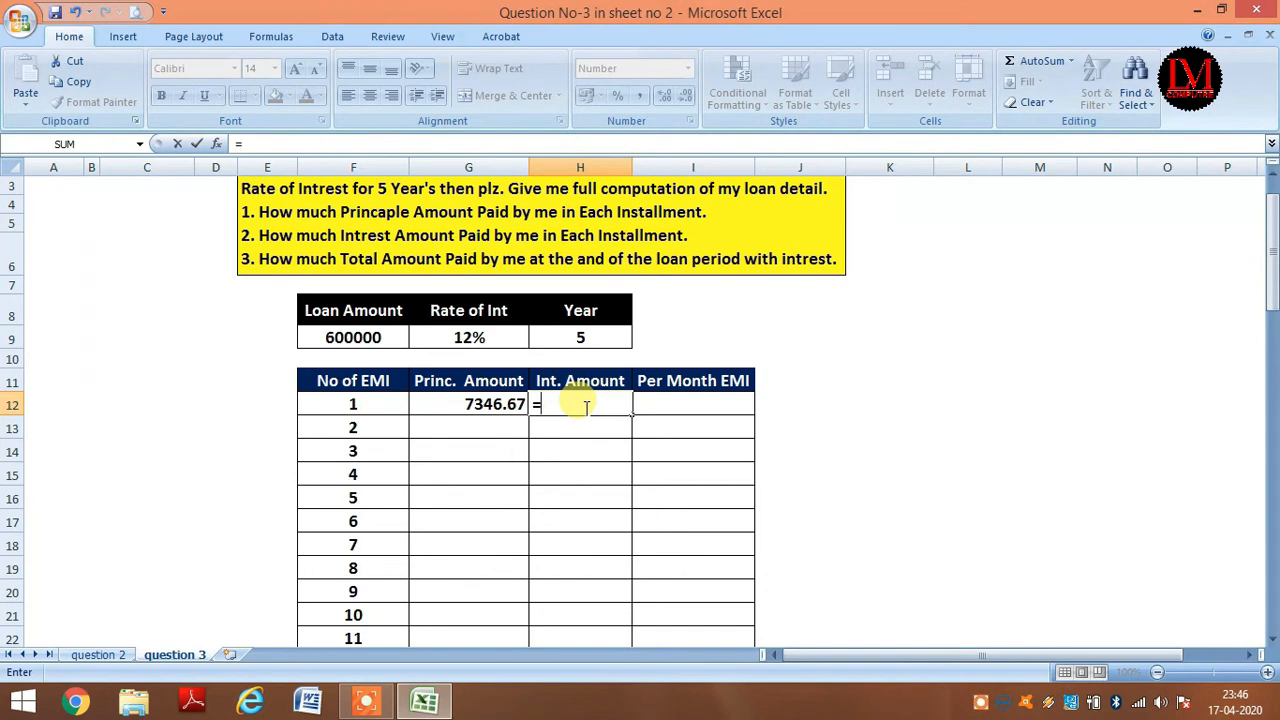
{"action": "type", "text": "cum"}
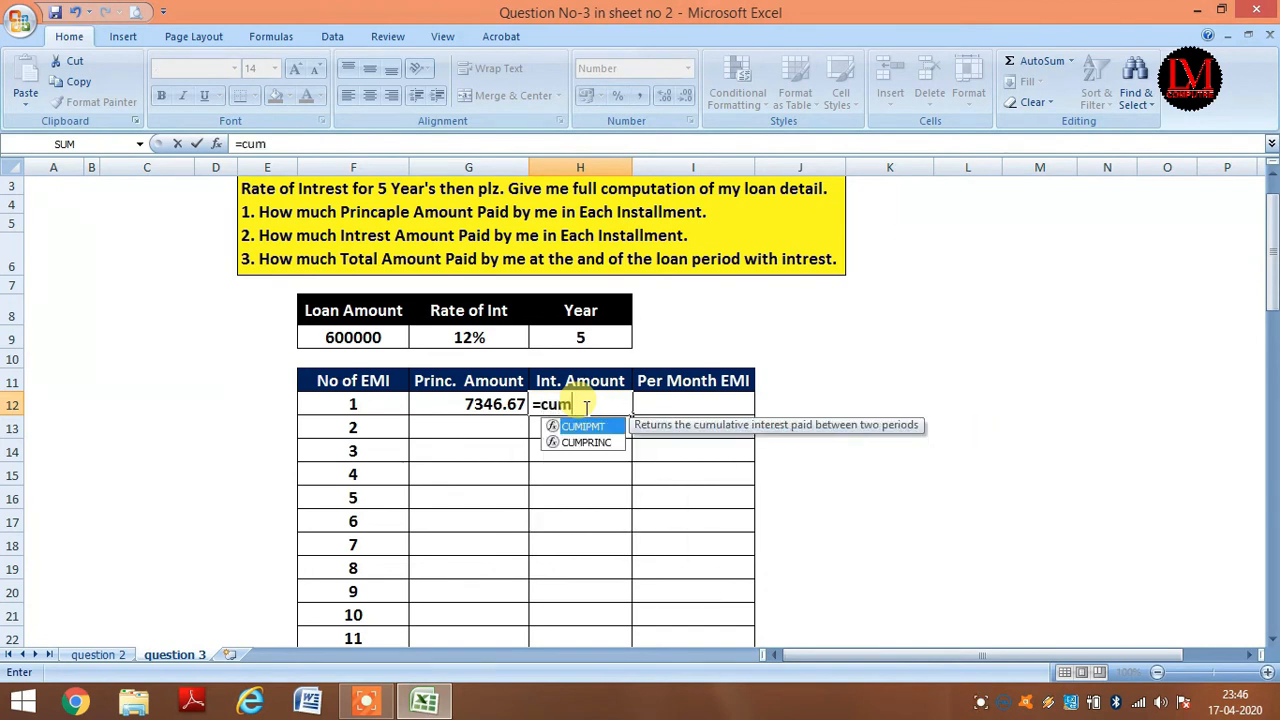
{"action": "type", "text": "ipmt"}
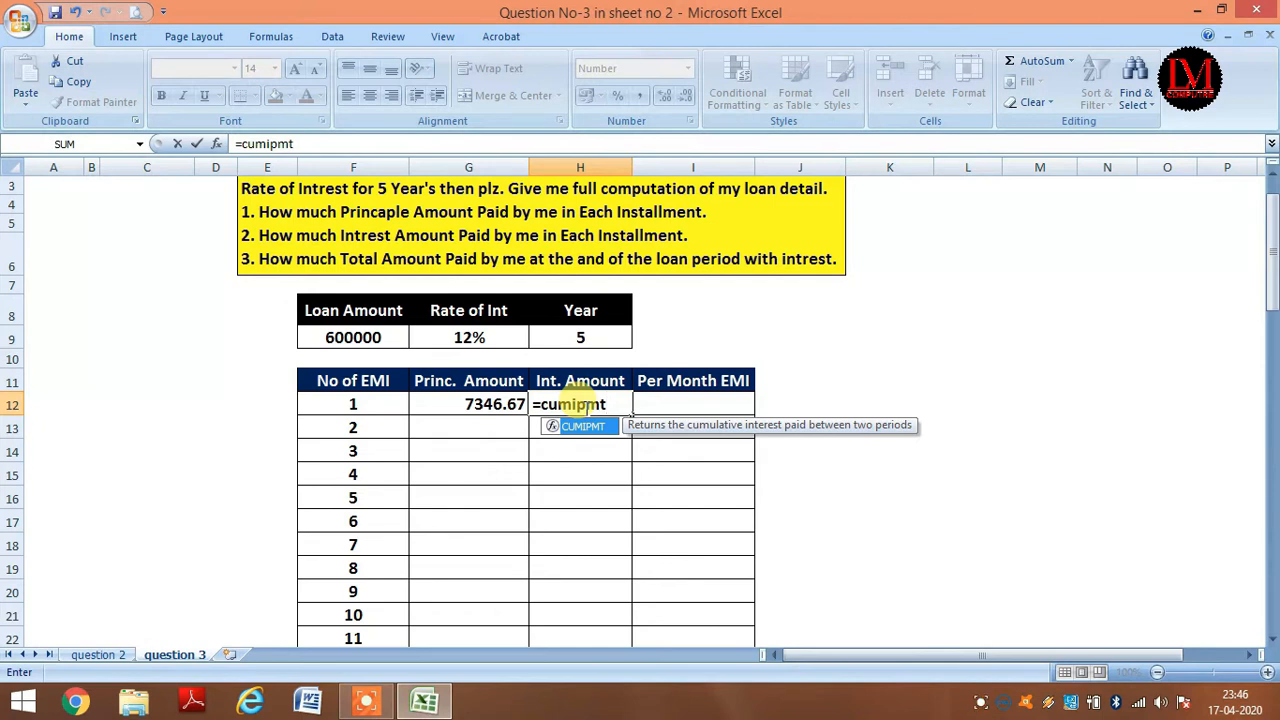
{"action": "type", "text": "("}
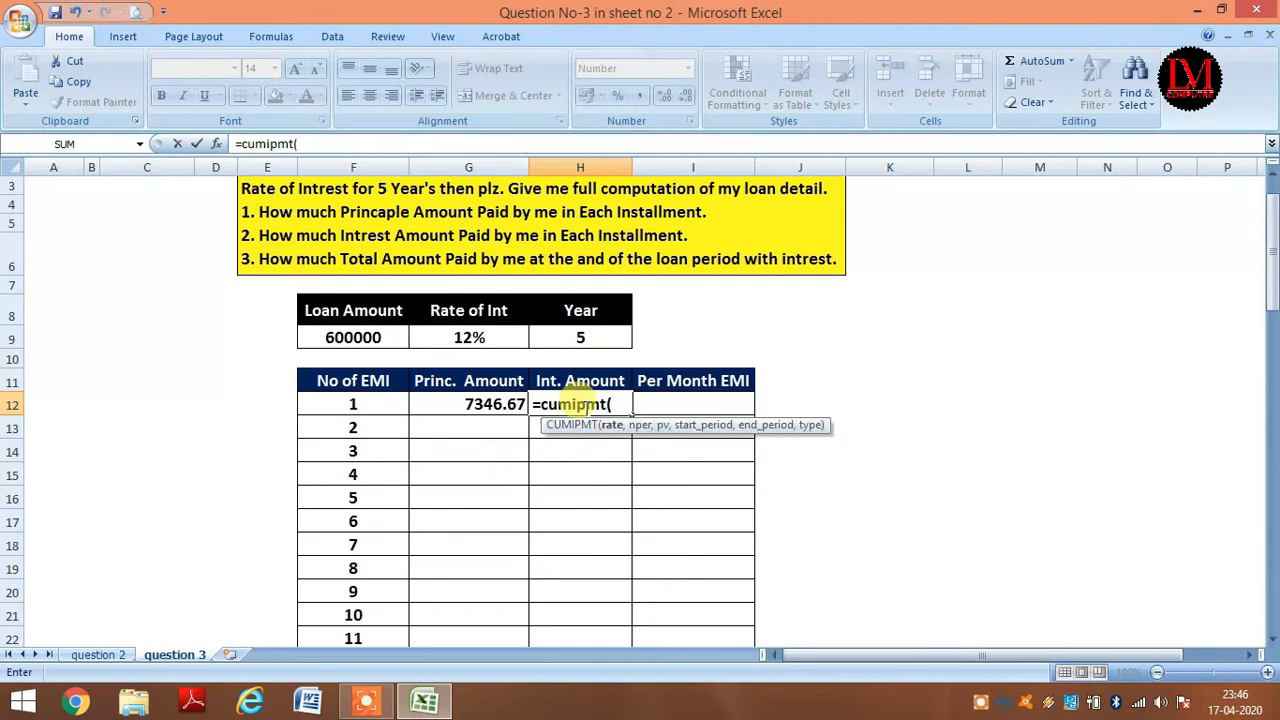
{"action": "left_click", "coordinate": [476, 337]}
{"action": "type", "text": "/12,"}
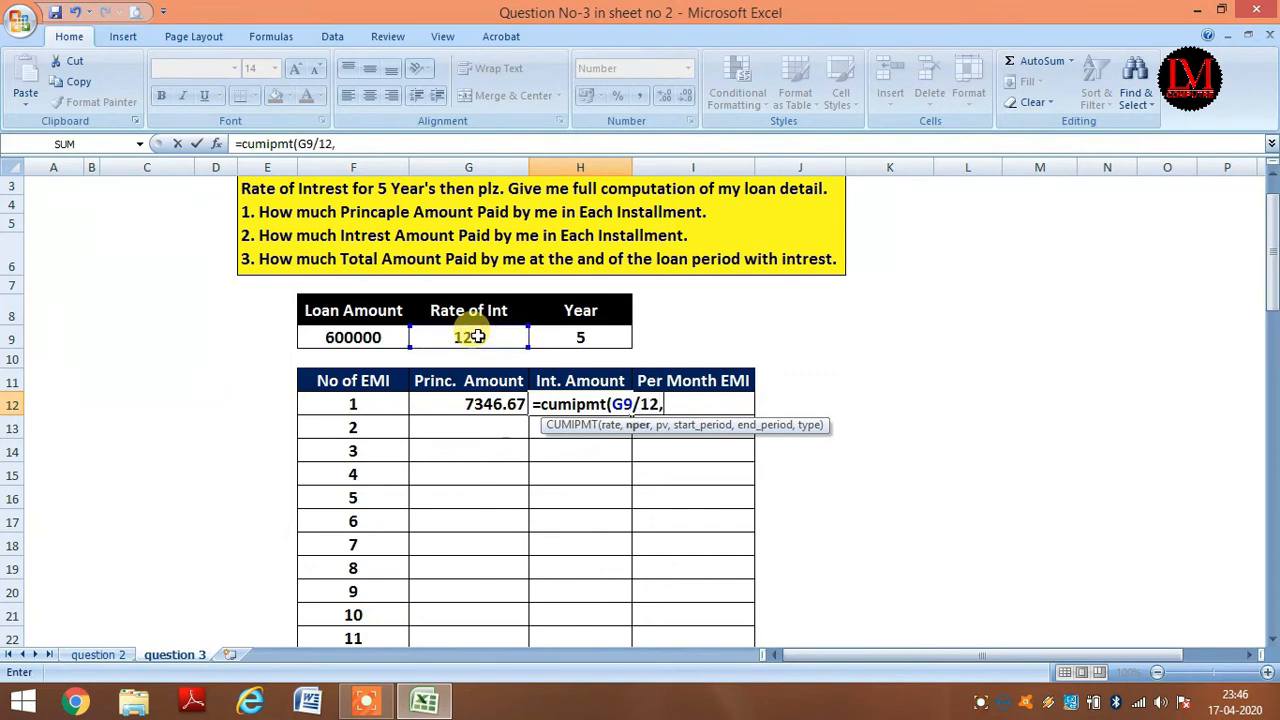
{"action": "left_click", "coordinate": [580, 338]}
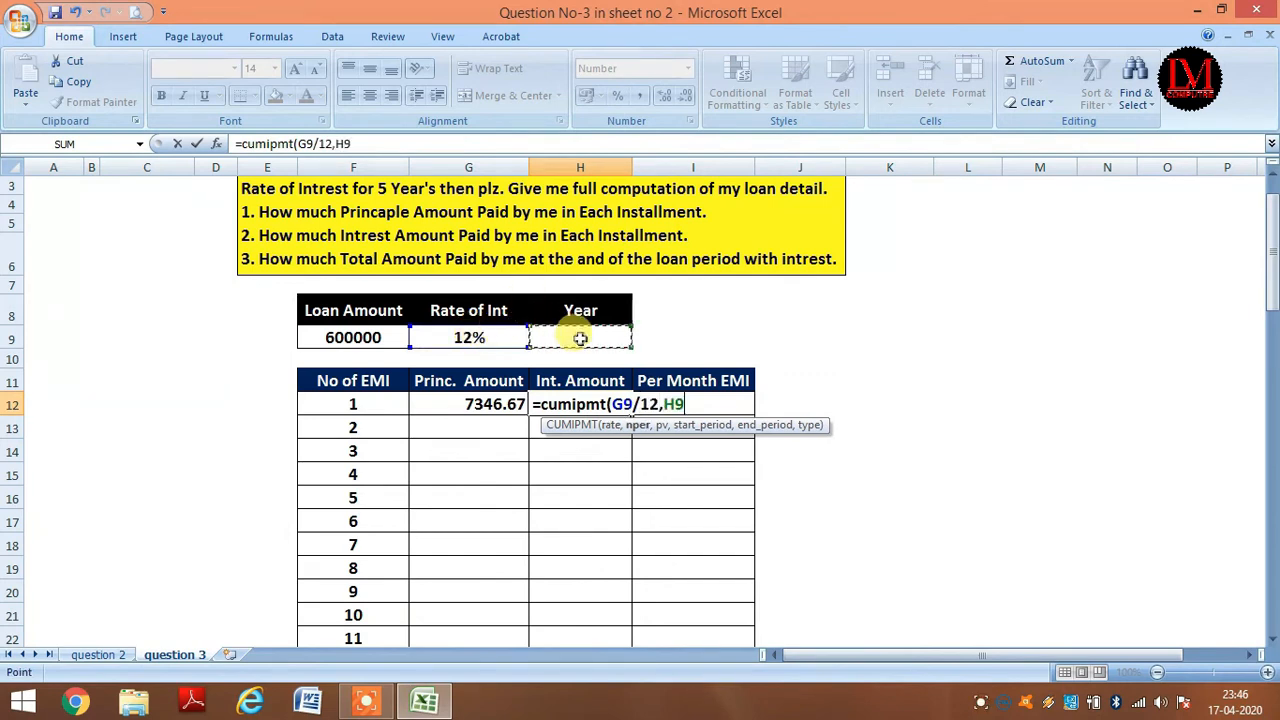
{"action": "type", "text": "*12,"}
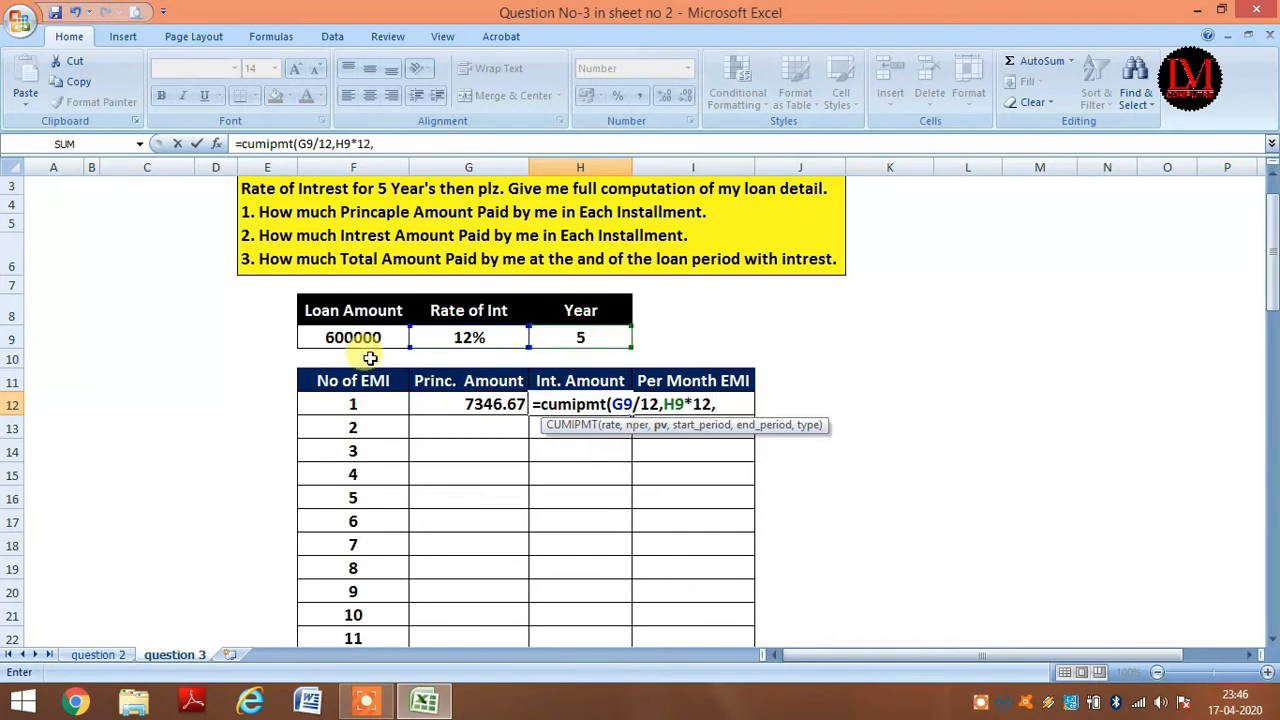
{"action": "left_click", "coordinate": [338, 337]}
{"action": "type", "text": ","}
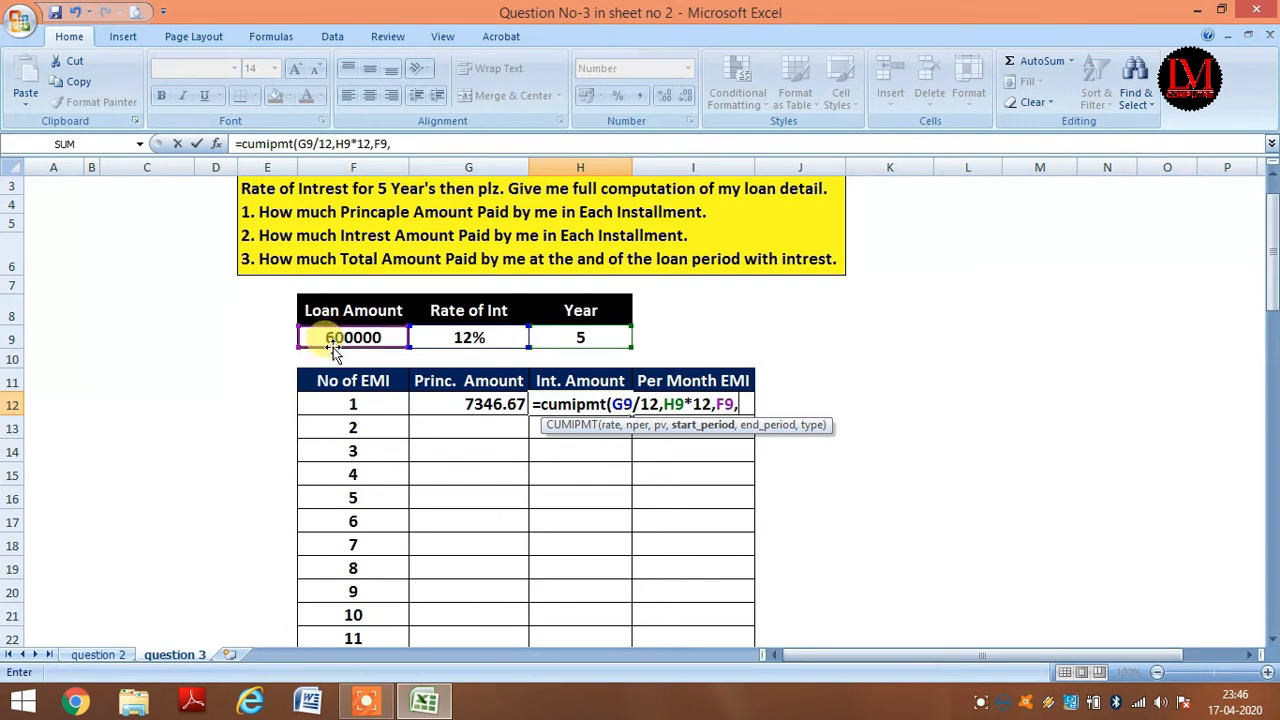
Step: Complete the CUMIPMT formula in H12 with F12 as both start and end period and 0 as the type
{"action": "left_click", "coordinate": [338, 400]}
{"action": "type", "text": ","}
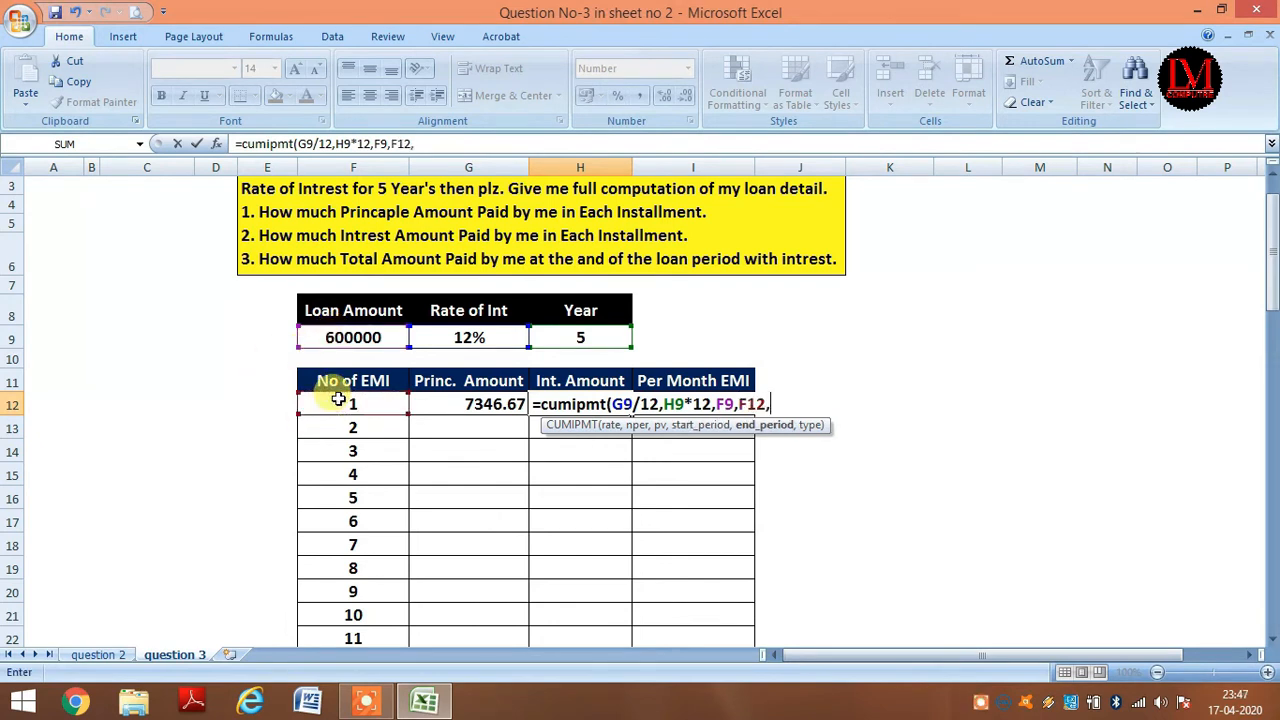
{"action": "left_click", "coordinate": [348, 404]}
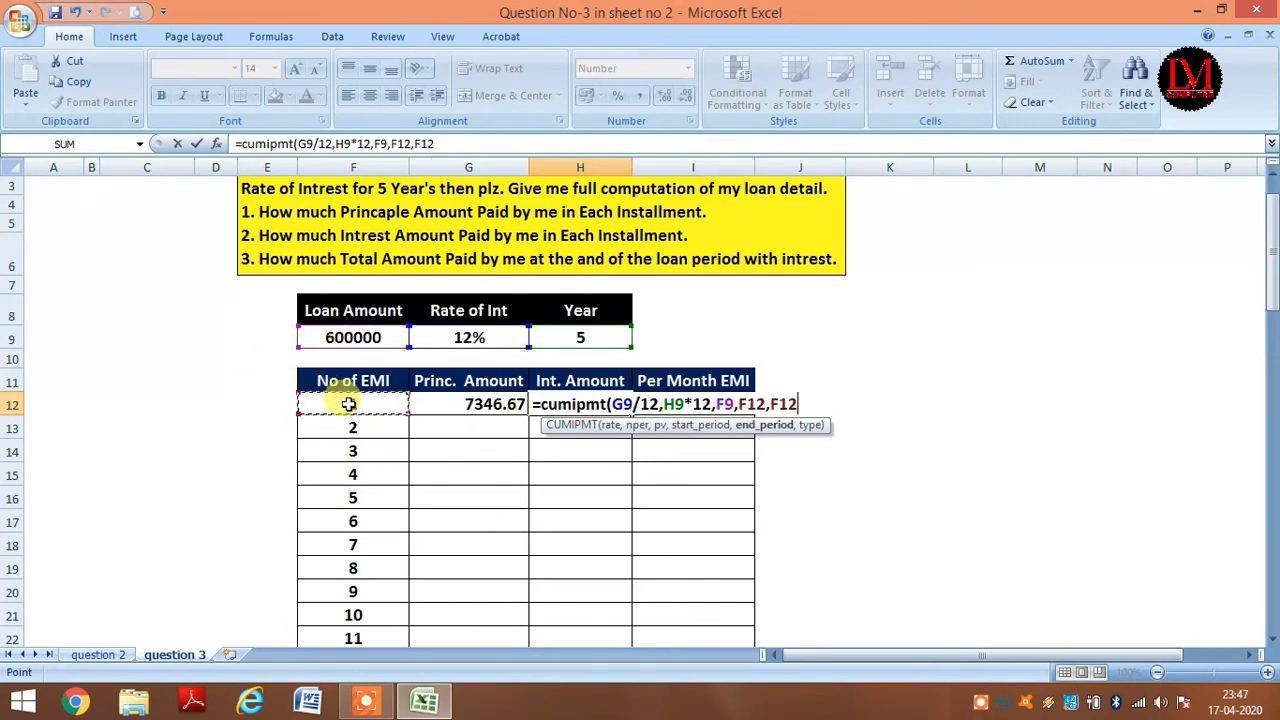
{"action": "type", "text": ",0"}
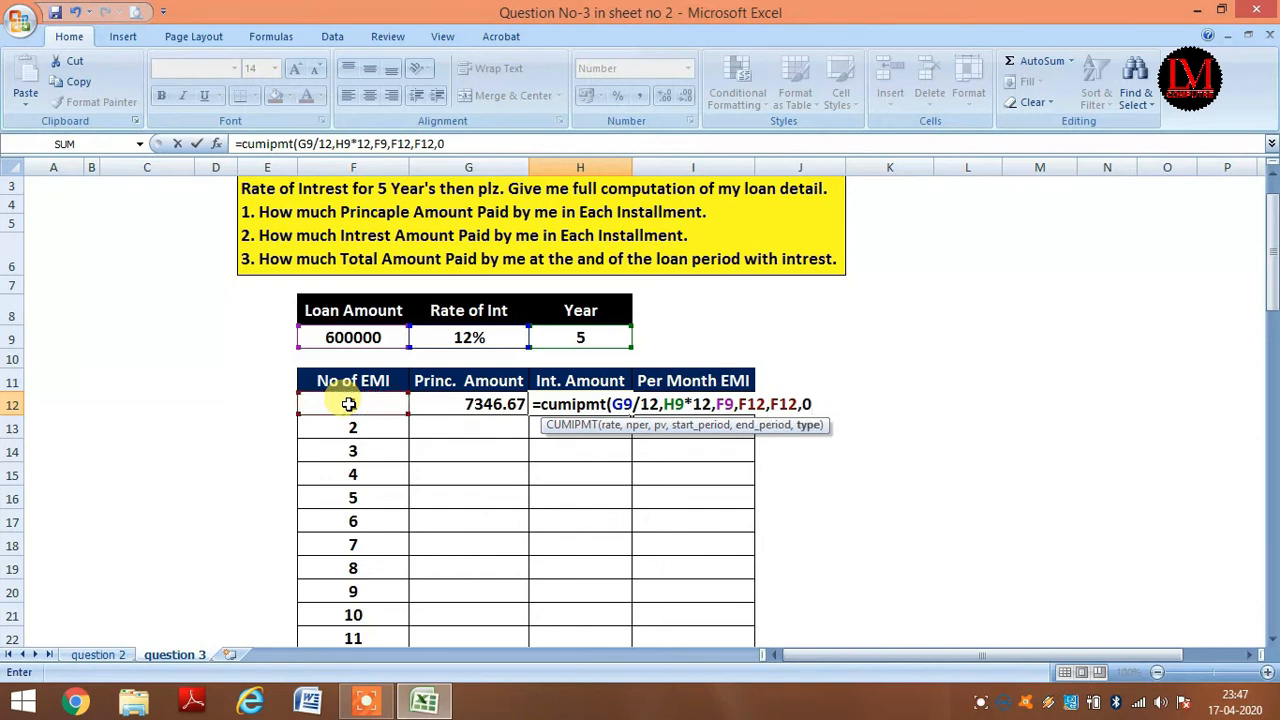
{"action": "type", "text": ")"}
{"action": "key", "text": "Return"}
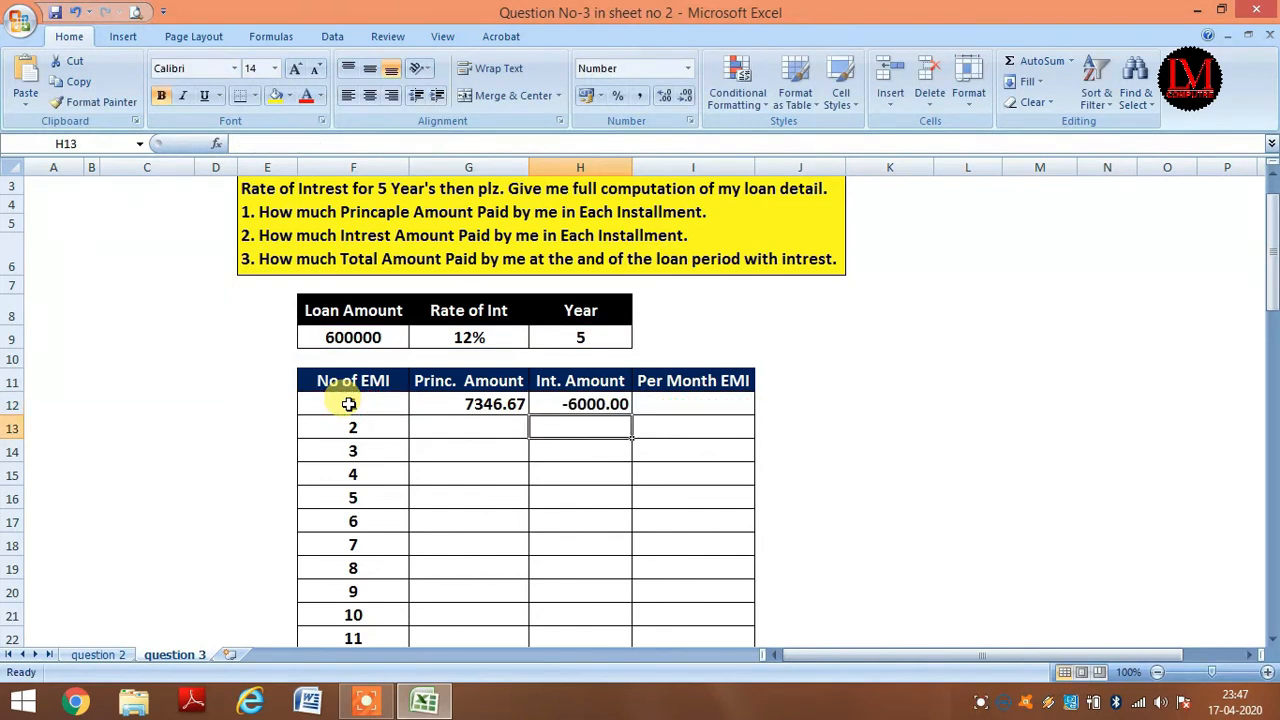
Step: Add a minus sign before CUMIPMT in the H12 formula to reverse the sign of the interest amount
{"action": "left_click", "coordinate": [551, 403]}
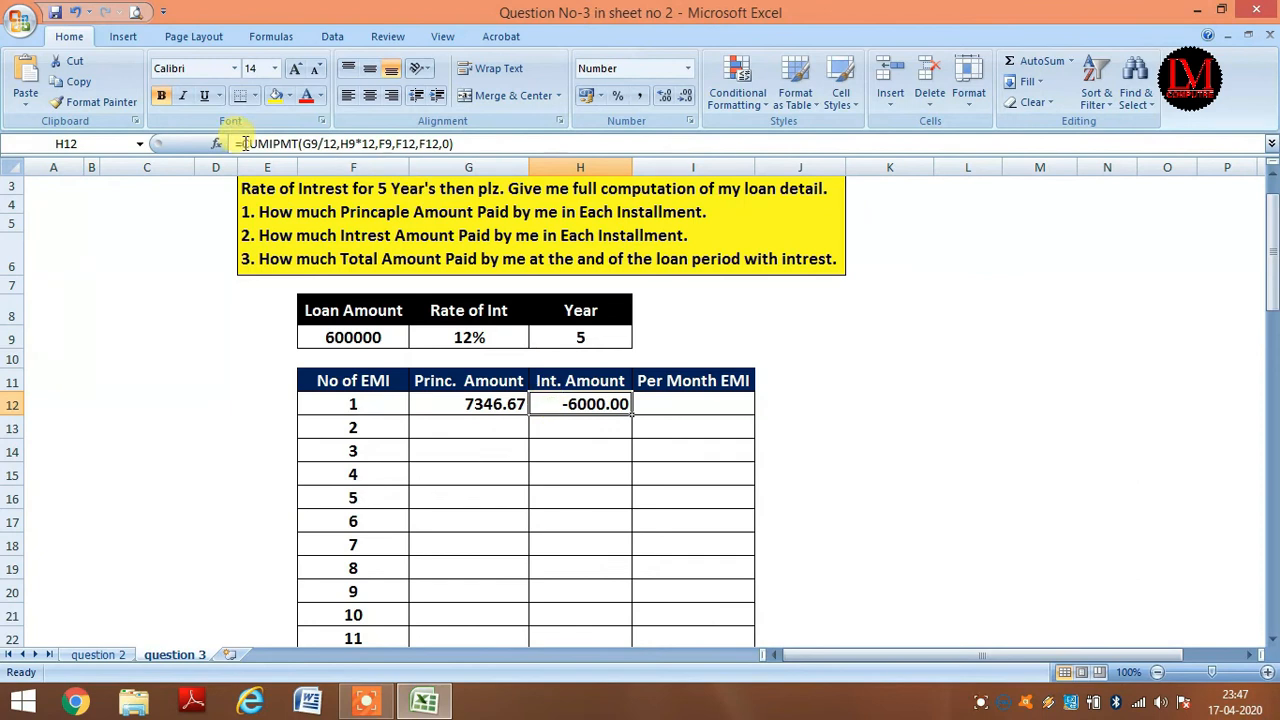
{"action": "left_click", "coordinate": [244, 143]}
{"action": "type", "text": "-"}
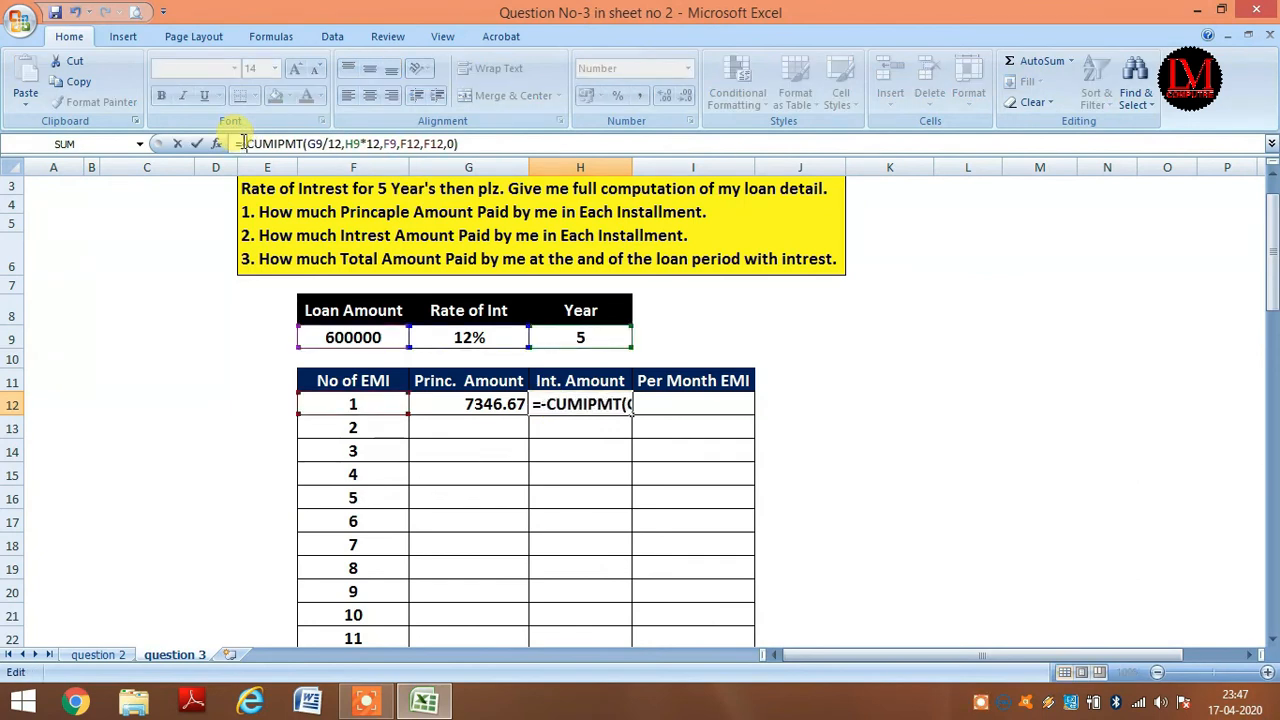
{"action": "key", "text": "Return"}
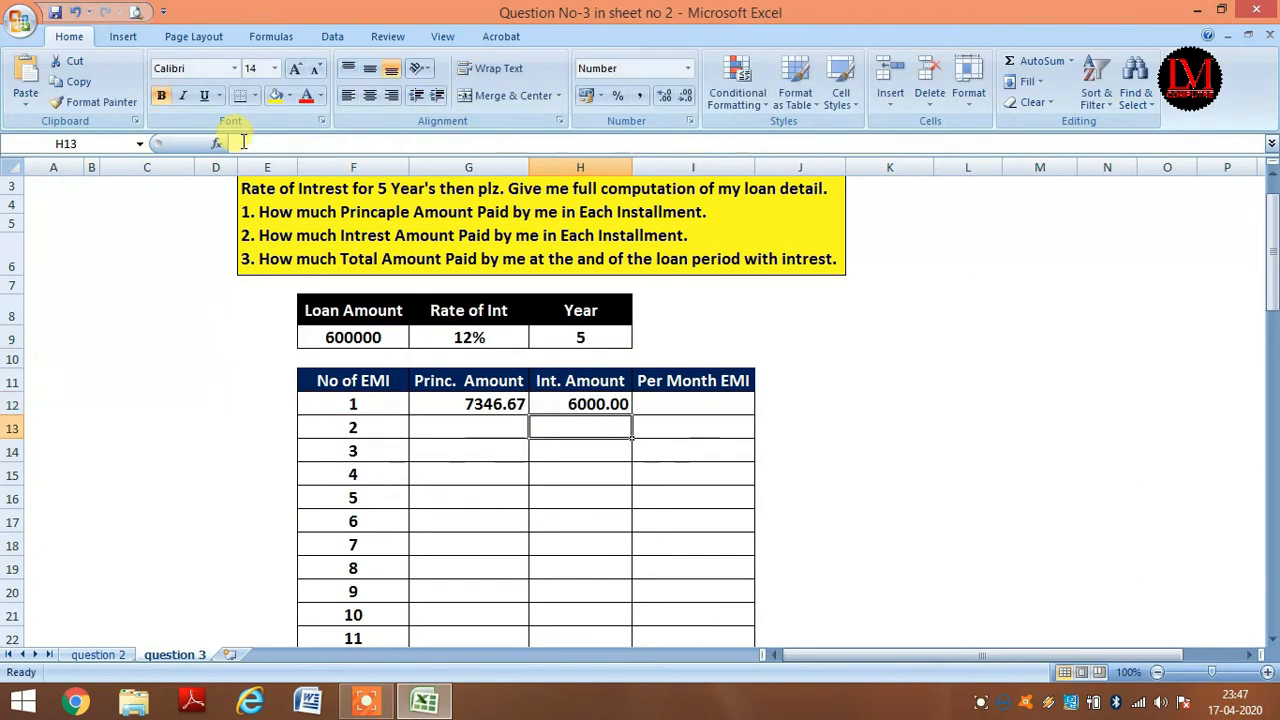
Step: Try to fill the CUMPRINC formula from G12 down to G17, and undo the fill
{"action": "left_click", "coordinate": [486, 404]}
{"action": "scroll", "coordinate": [829, 409], "scroll_direction": "down", "scroll_amount": 1}
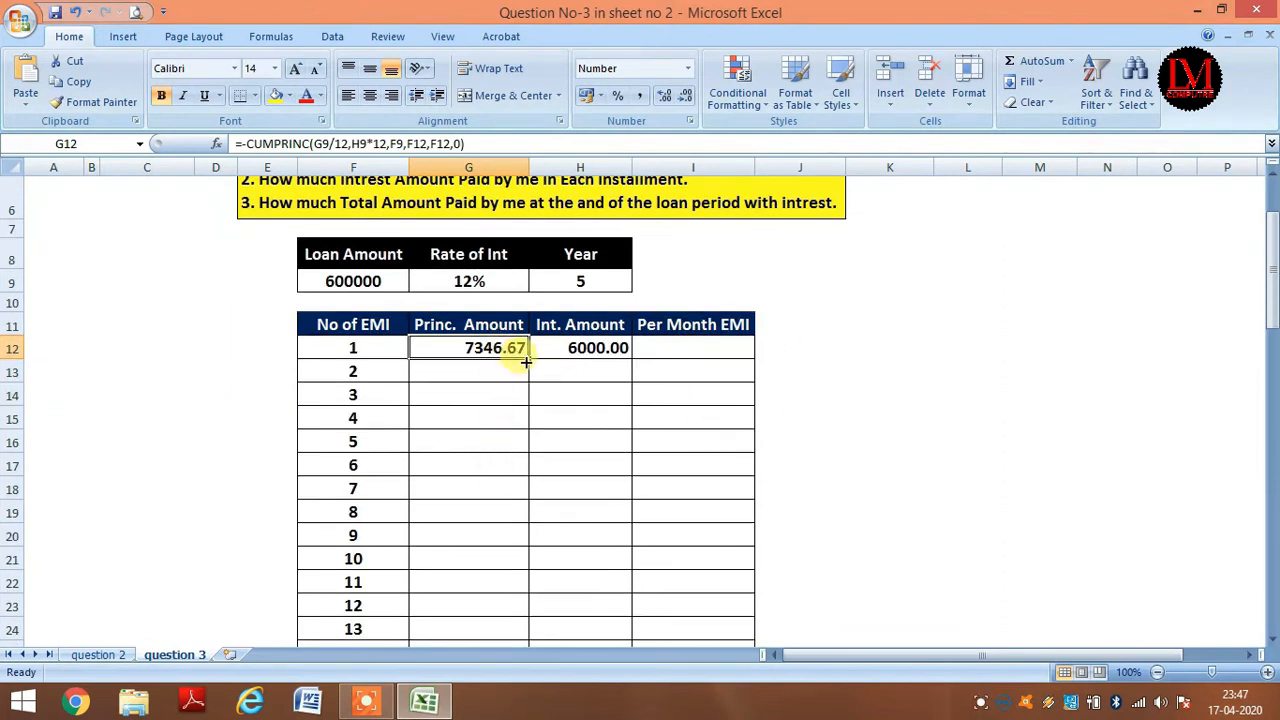
{"action": "left_click_drag", "start_coordinate": [531, 360], "coordinate": [531, 478]}
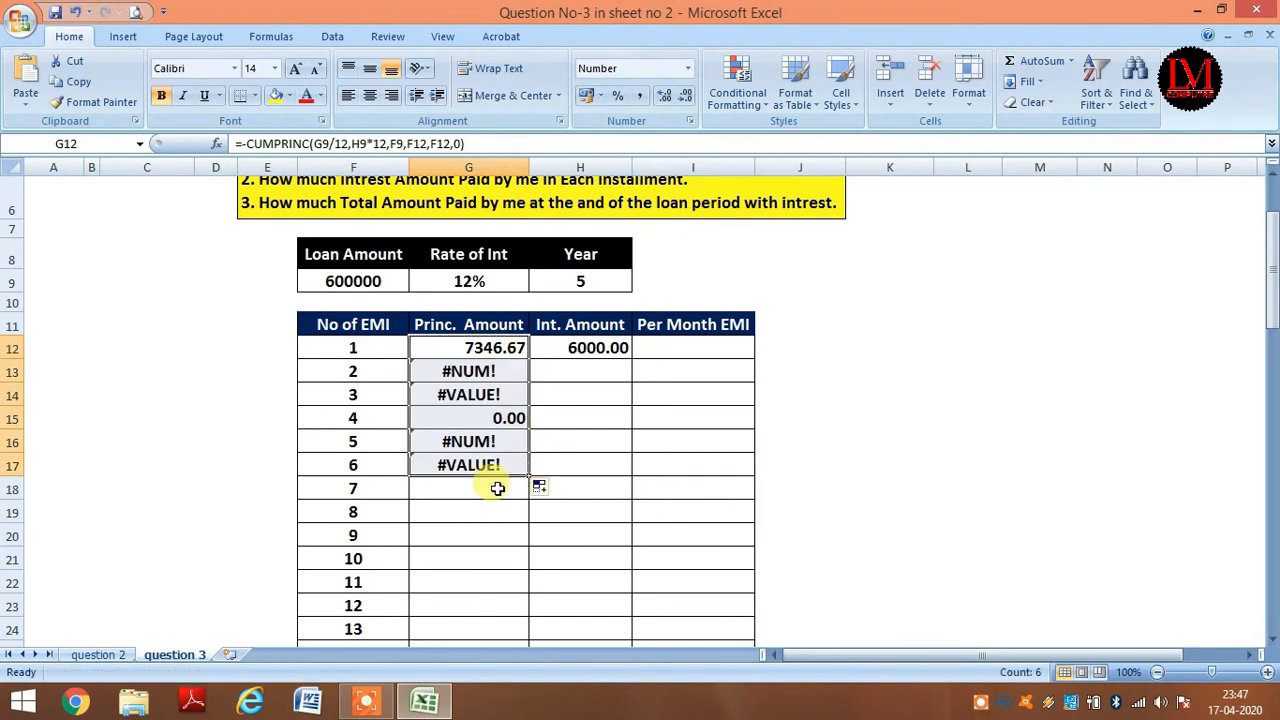
{"action": "key", "text": "ctrl+z"}
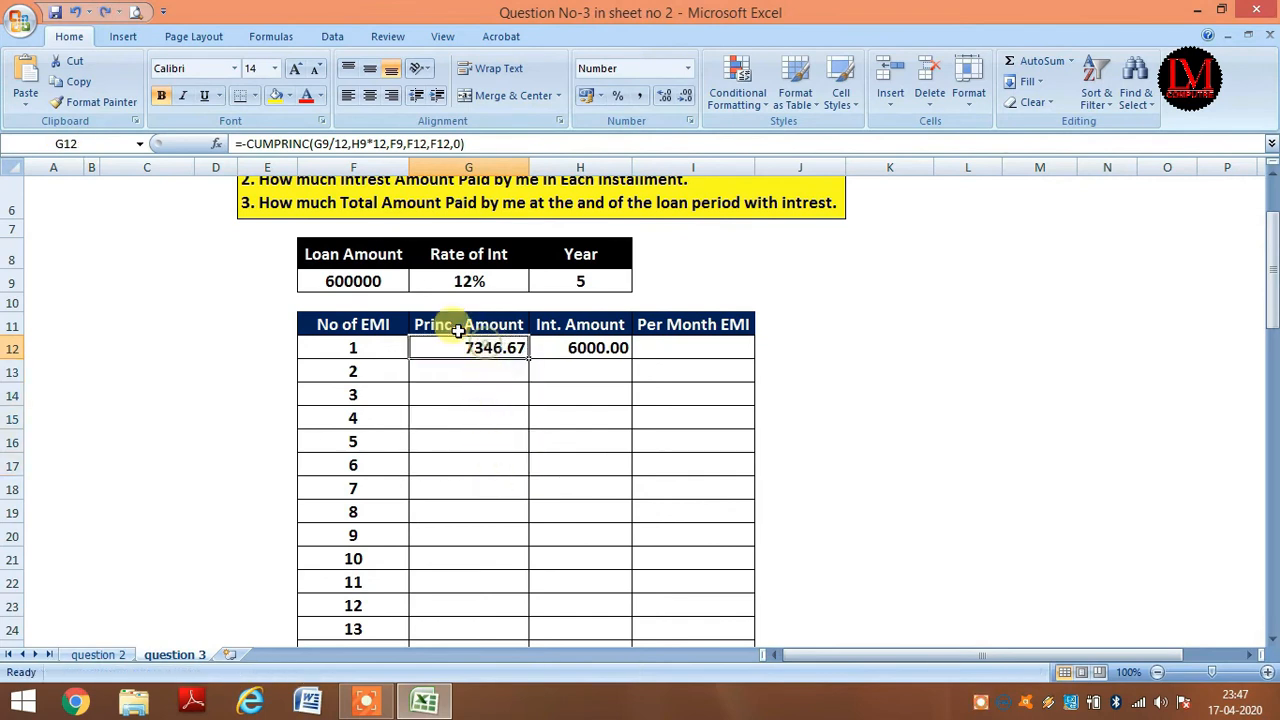
Step: Fill the G12 formula into G13 as a trial, inspect the cell references of the copy, and delete it
{"action": "left_click", "coordinate": [323, 146]}
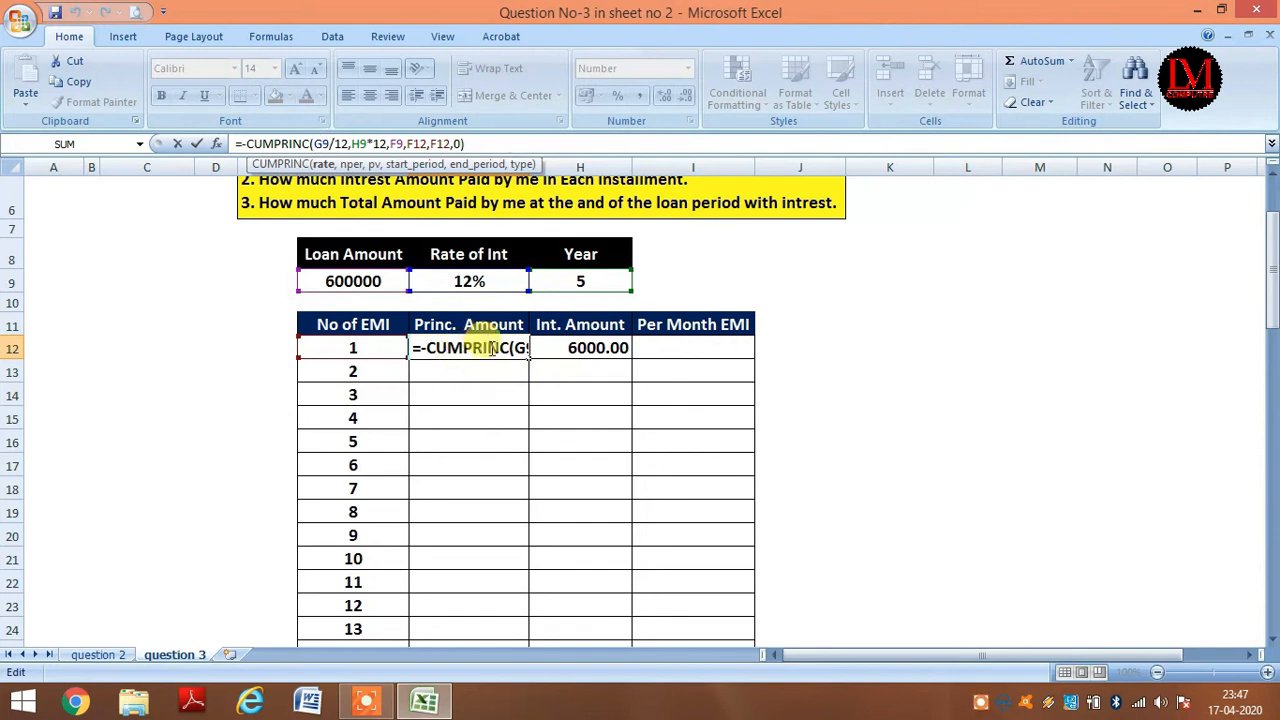
{"action": "key", "text": "ctrl+Return"}
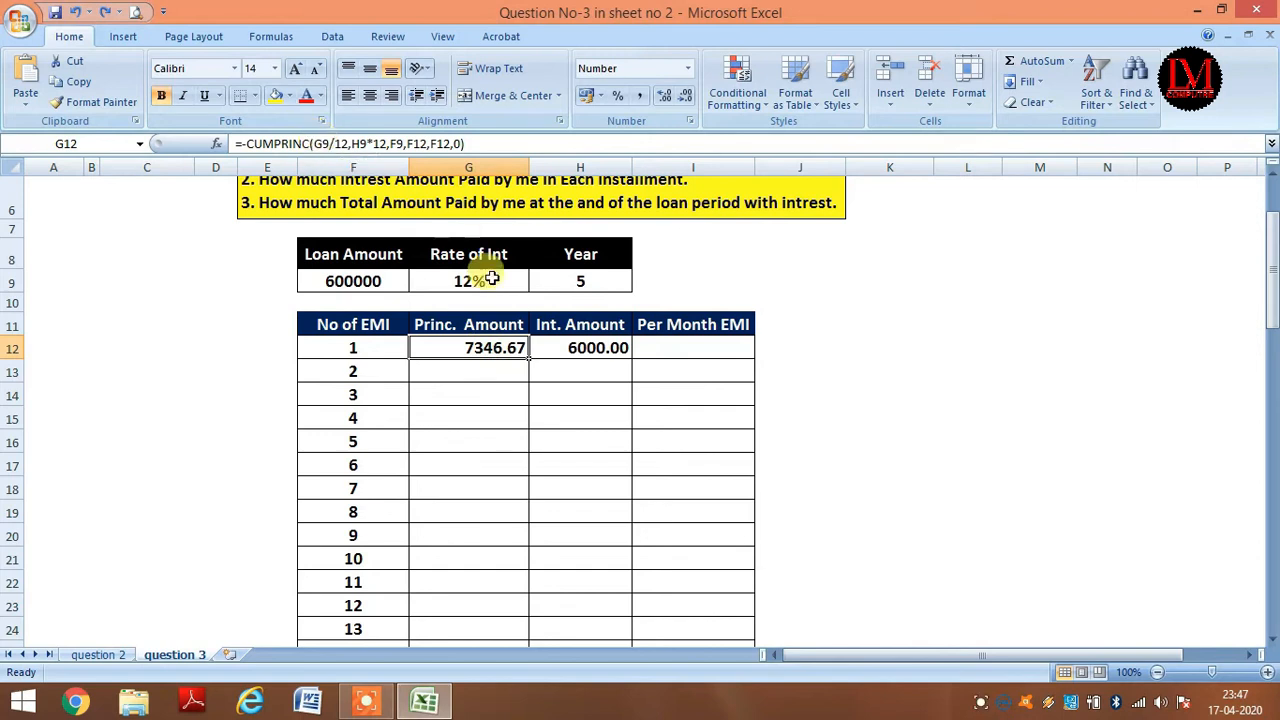
{"action": "left_click_drag", "start_coordinate": [528, 359], "coordinate": [529, 378]}
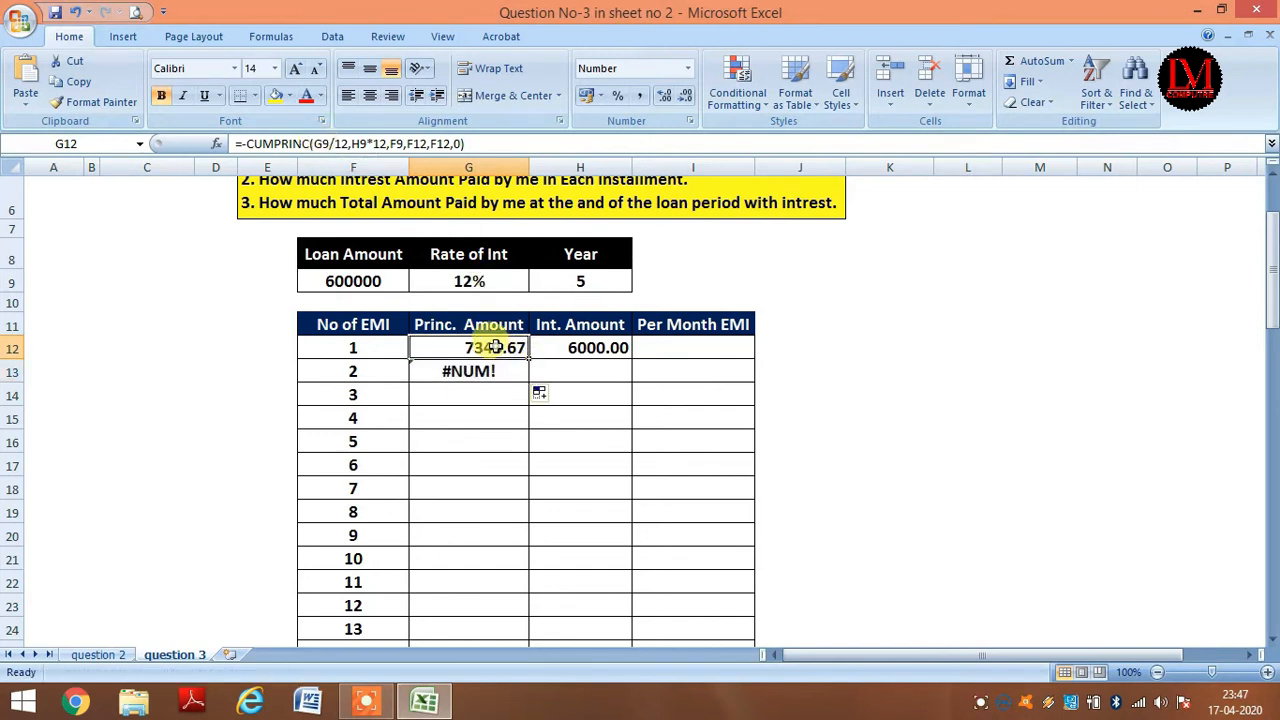
{"action": "left_click", "coordinate": [488, 376]}
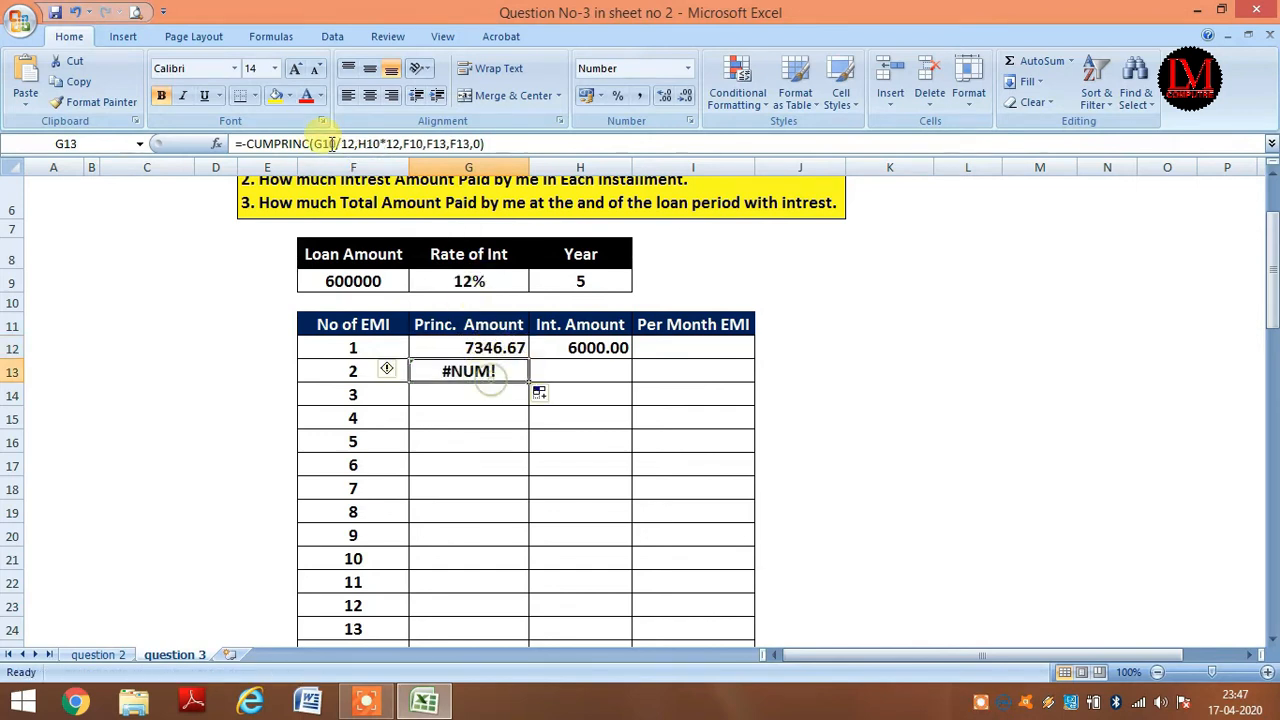
{"action": "key", "text": "Delete"}
Step: Make the G9, H9 and F9 references absolute in the CUMPRINC formula in G12, keeping both F12 period references relative
{"action": "left_click", "coordinate": [480, 346]}
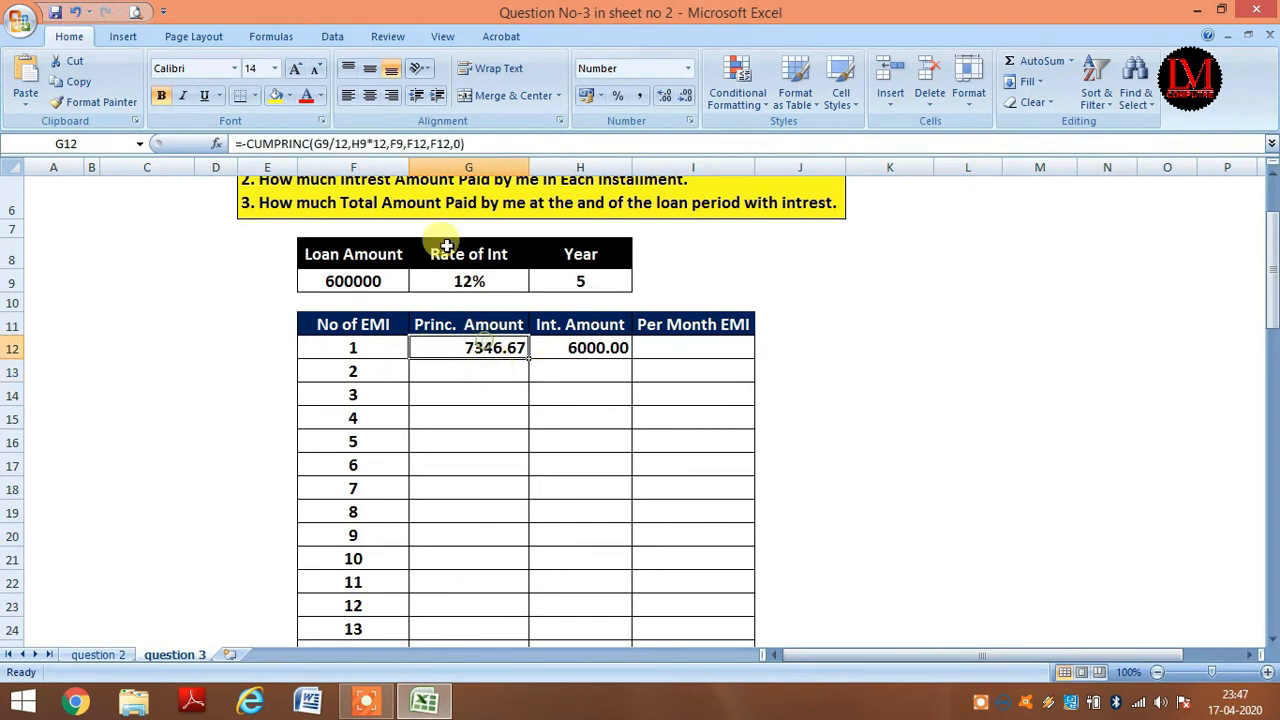
{"action": "left_click", "coordinate": [322, 143]}
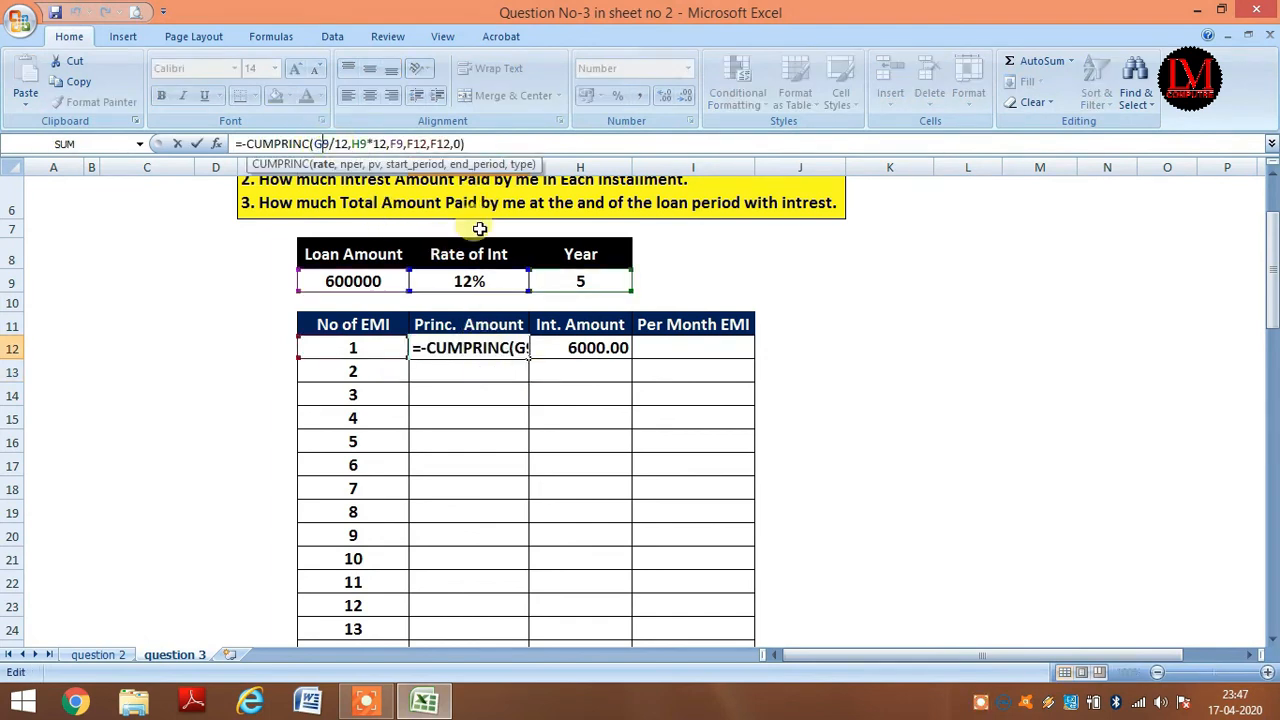
{"action": "key", "text": "F4"}
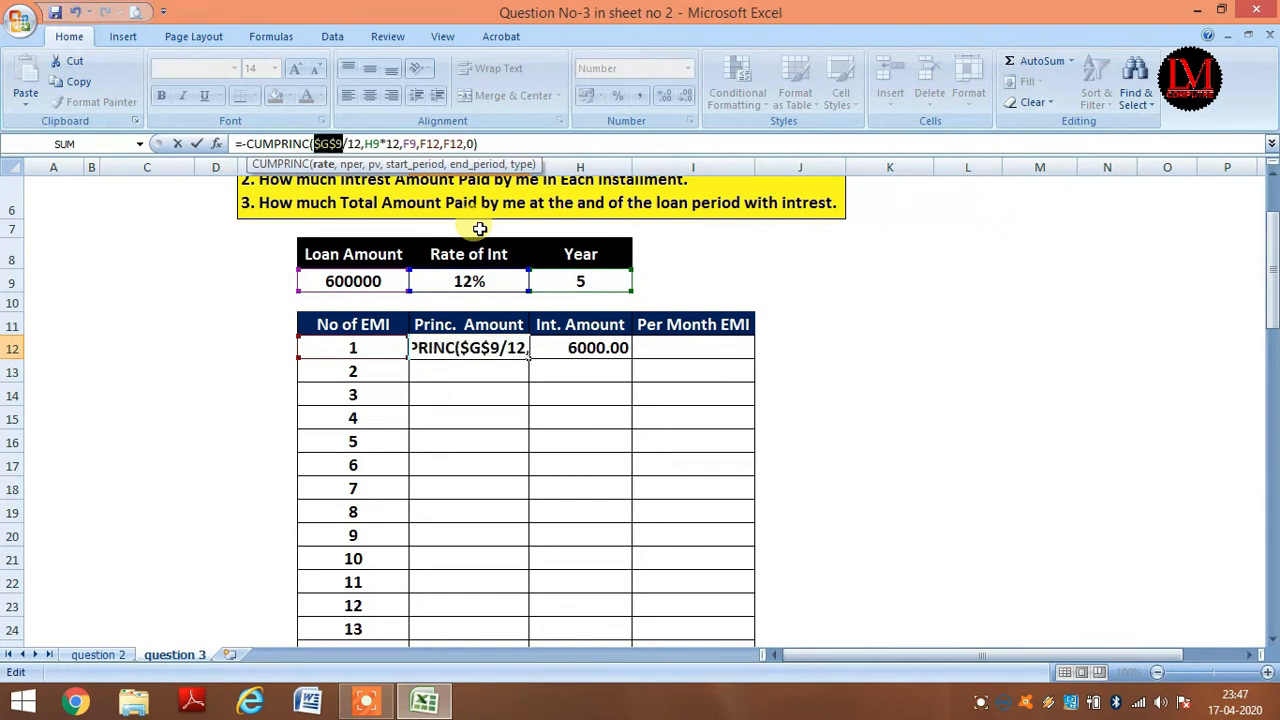
{"action": "left_click", "coordinate": [372, 143]}
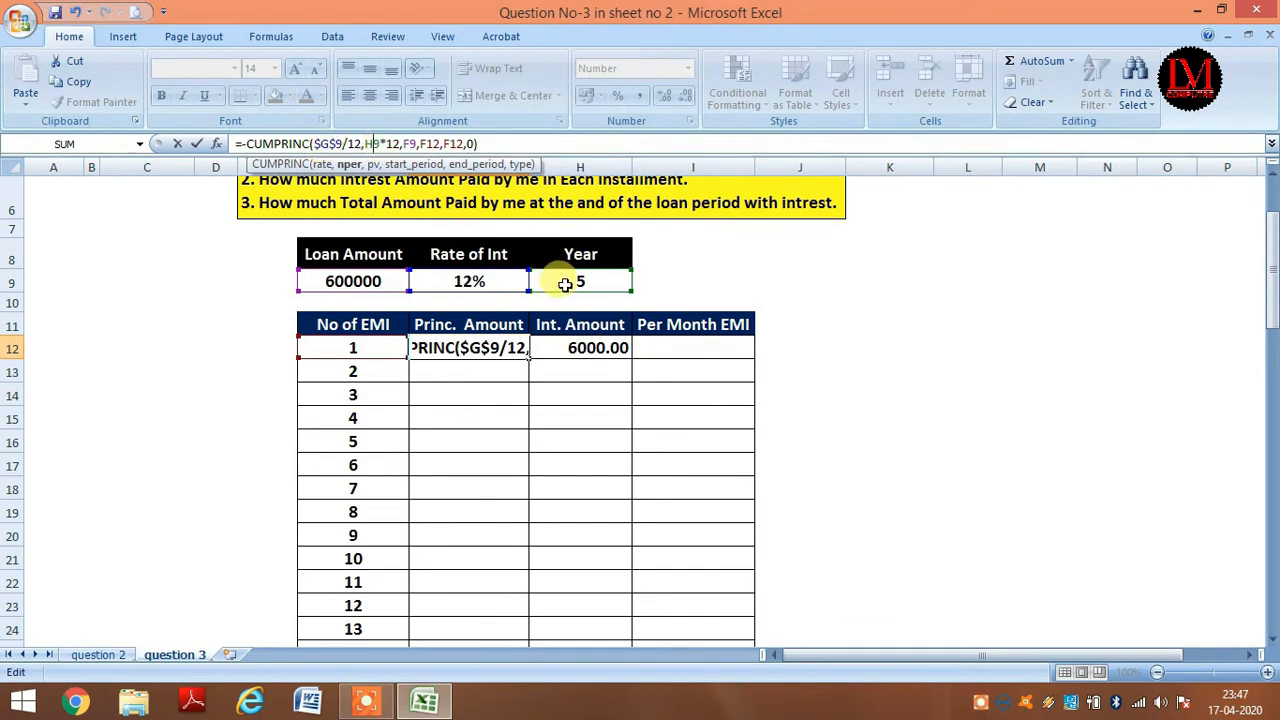
{"action": "key", "text": "F4"}
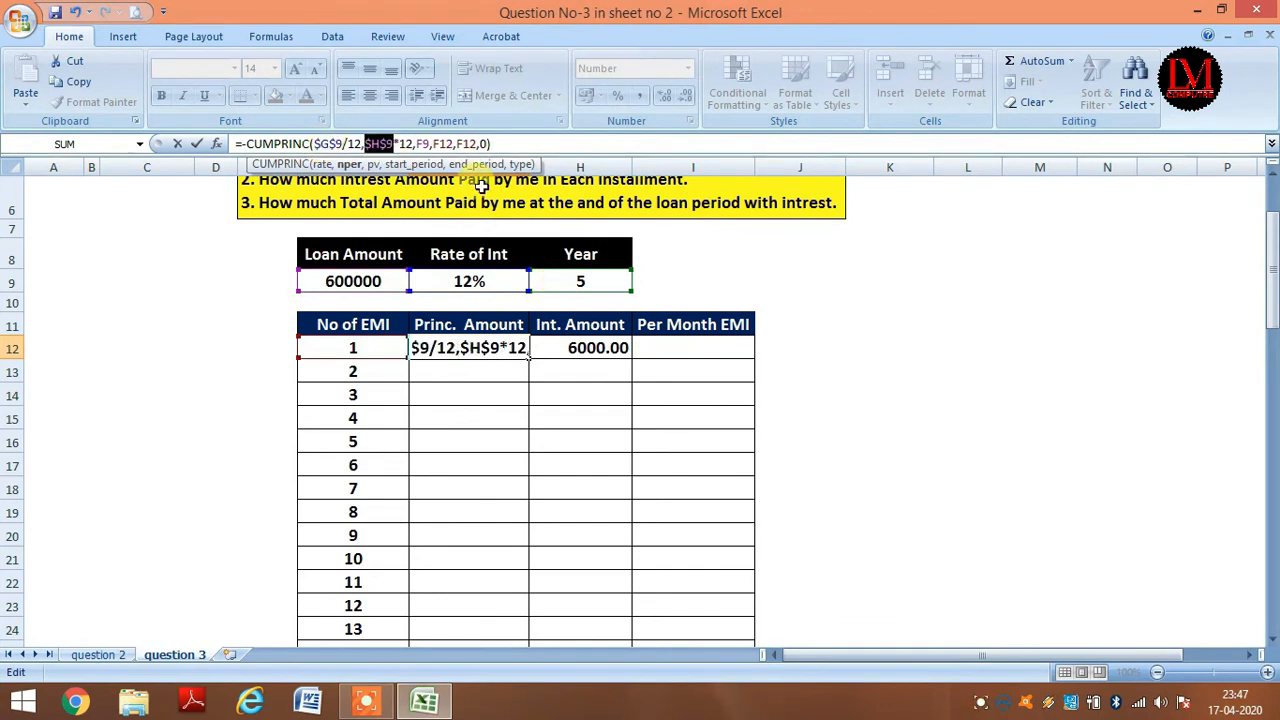
{"action": "left_click", "coordinate": [419, 143]}
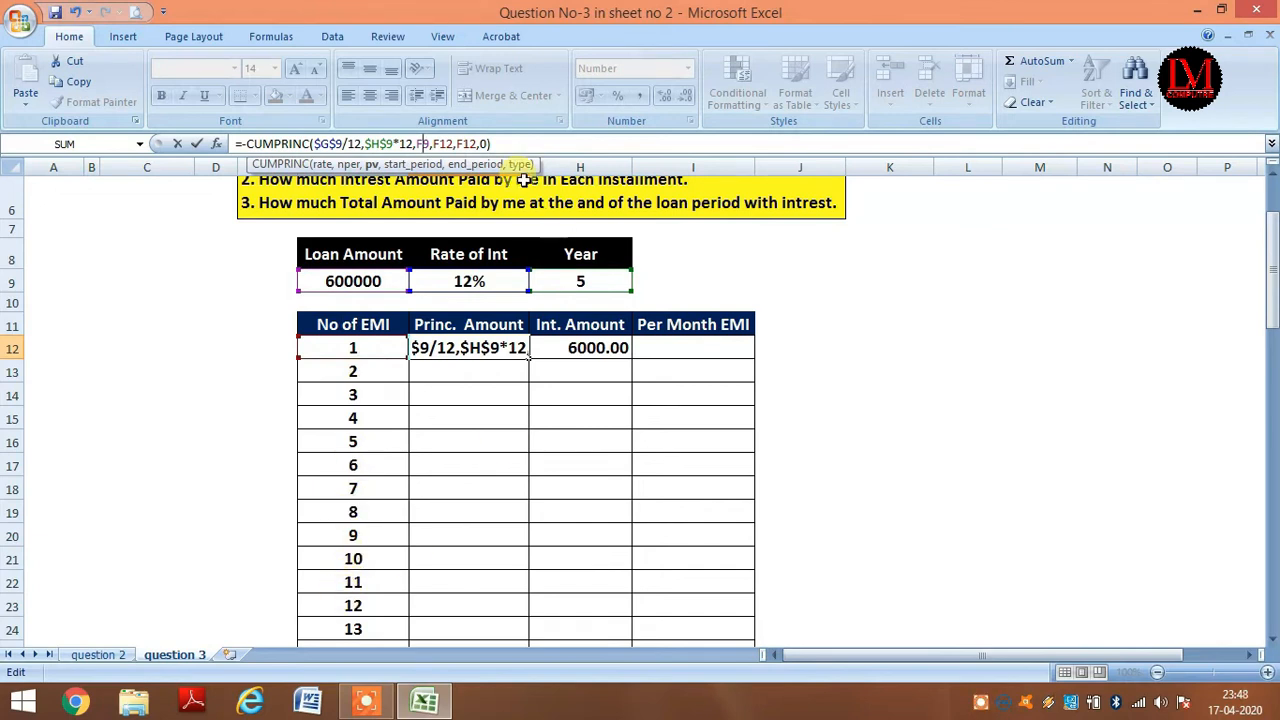
{"action": "left_click", "coordinate": [467, 143]}
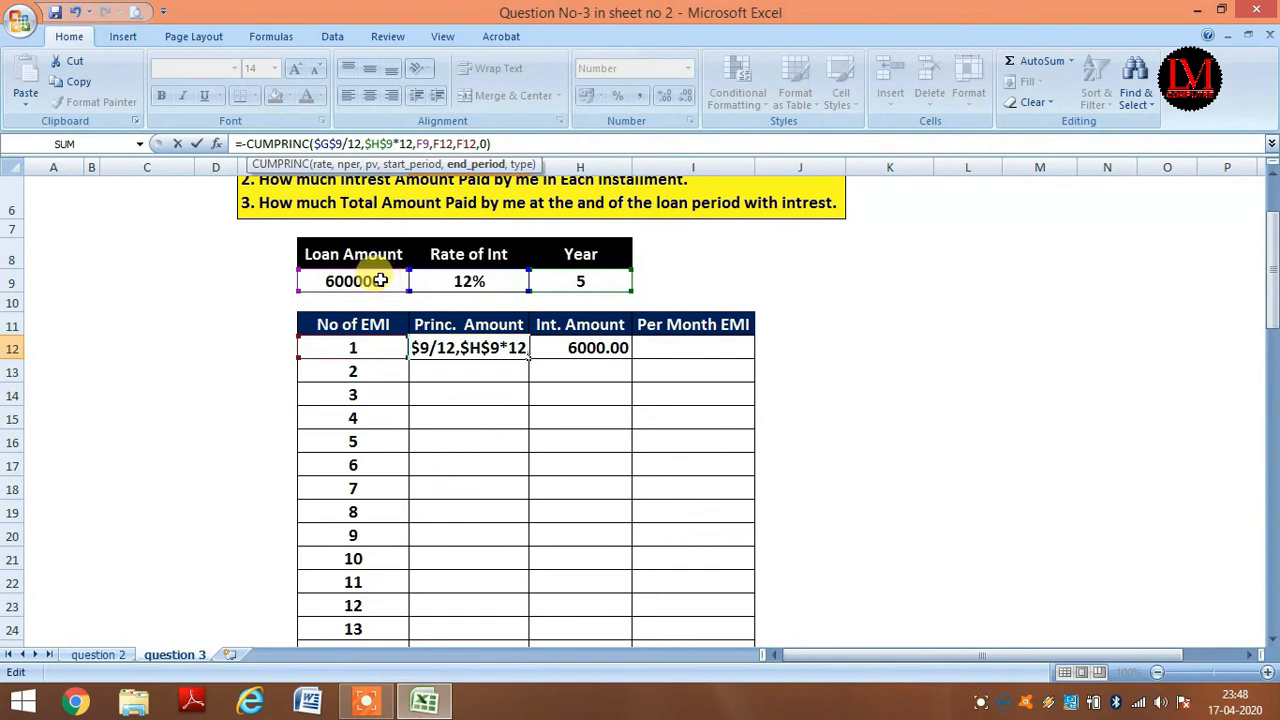
{"action": "left_click", "coordinate": [425, 143]}
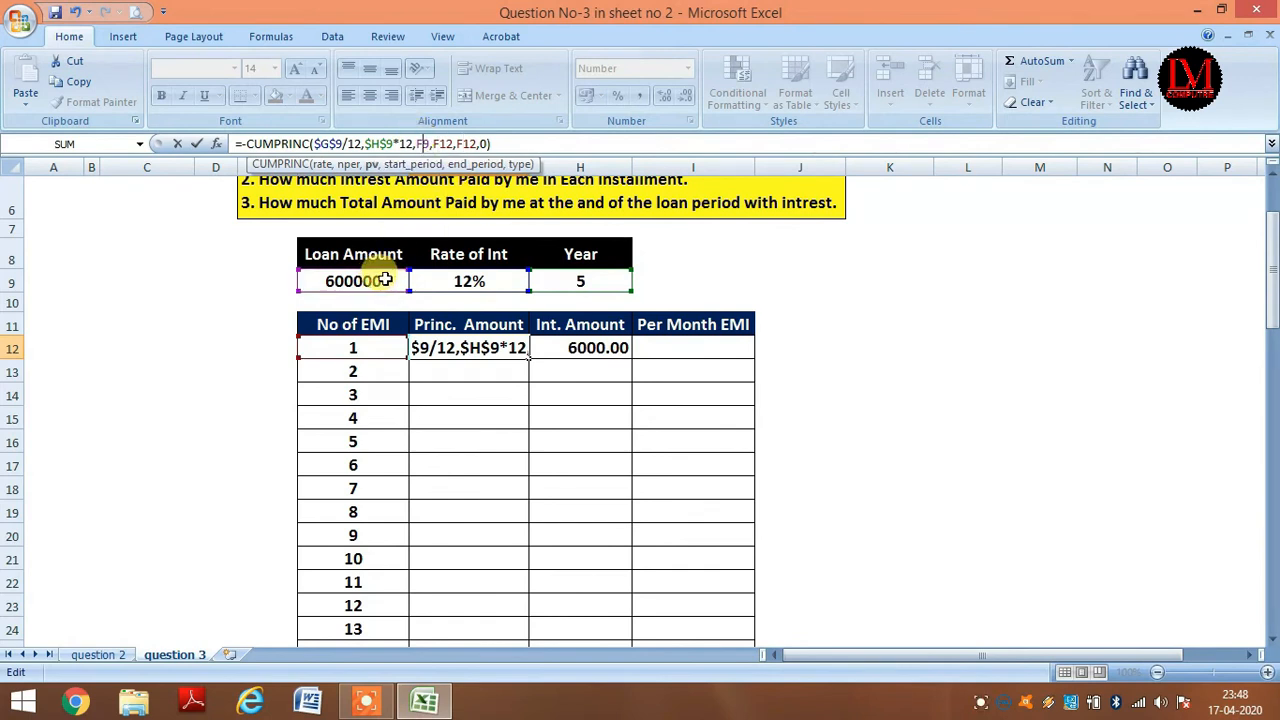
{"action": "key", "text": "F4"}
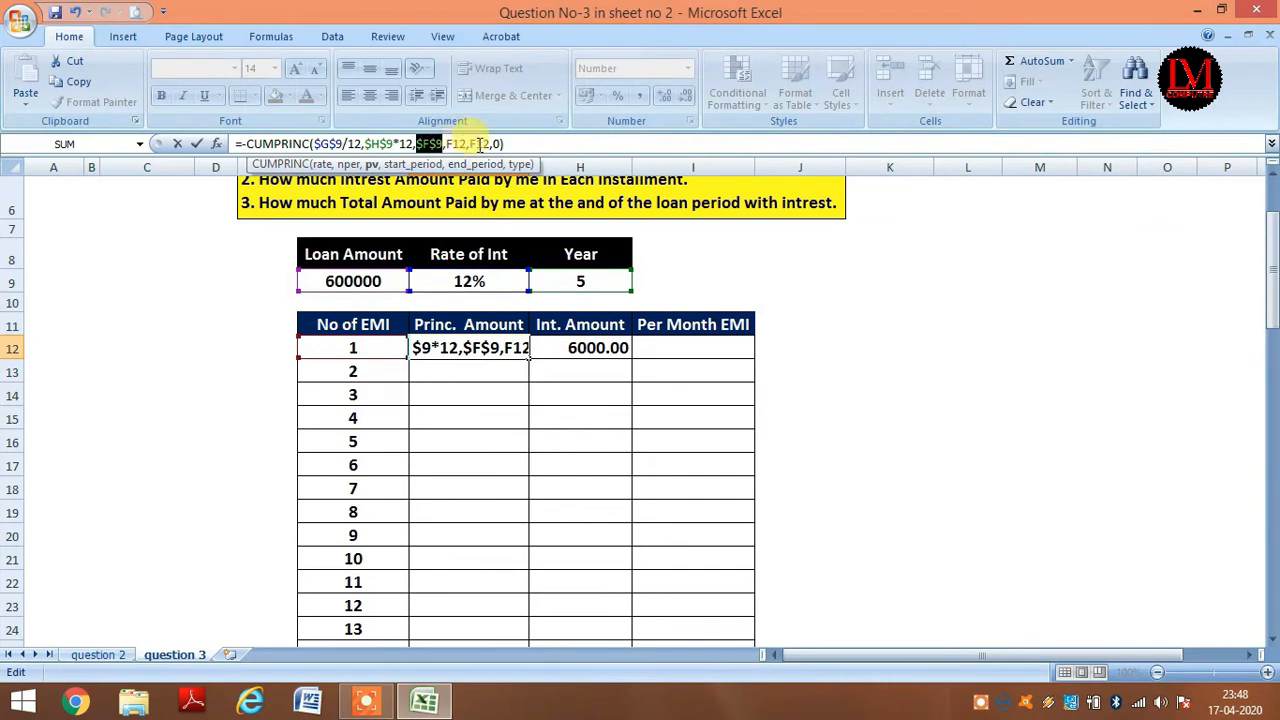
{"action": "key", "text": "Return"}
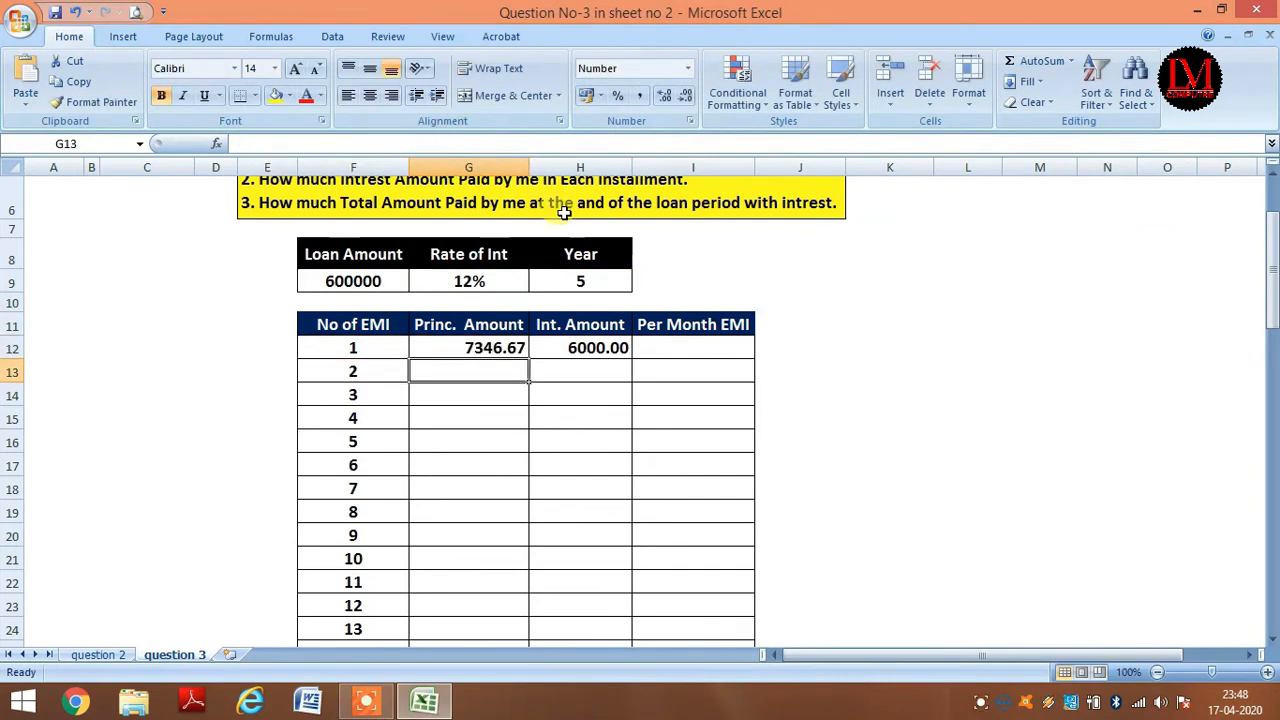
Step: Make the G9, H9 and F9 references absolute in the CUMIPMT formula in H12
{"action": "left_click", "coordinate": [620, 343]}
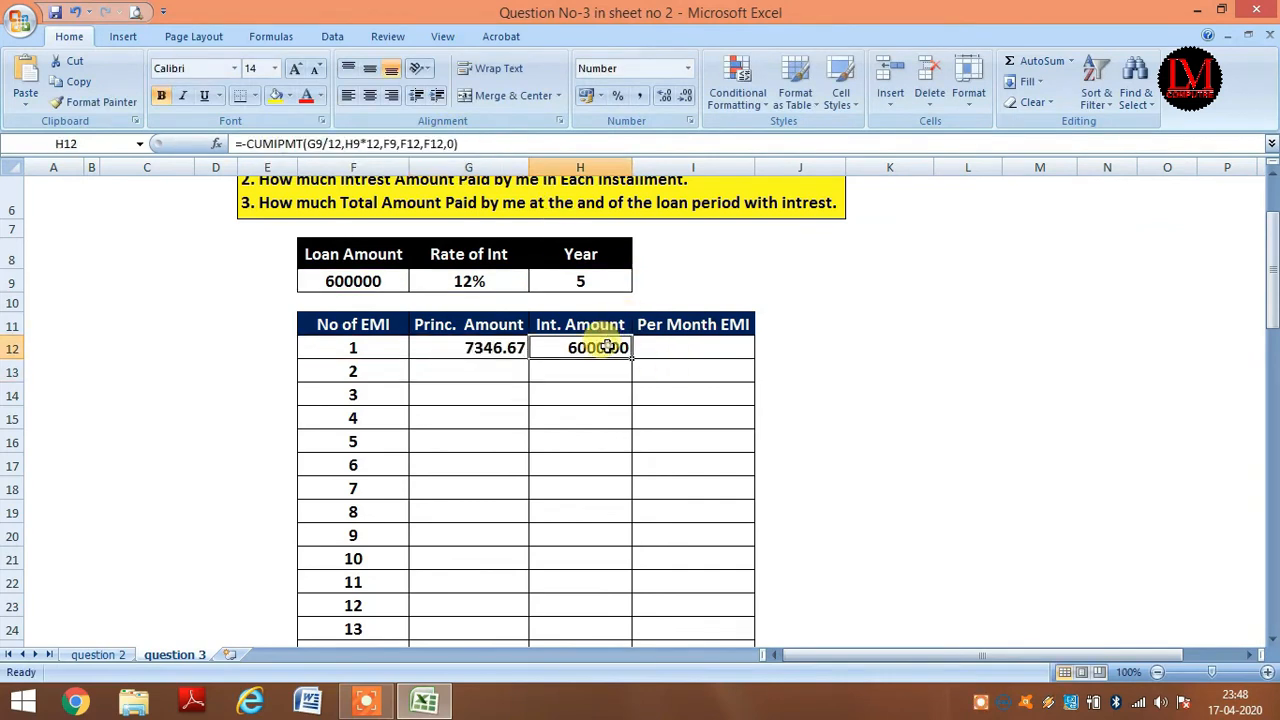
{"action": "left_click", "coordinate": [316, 142]}
{"action": "key", "text": "F4"}
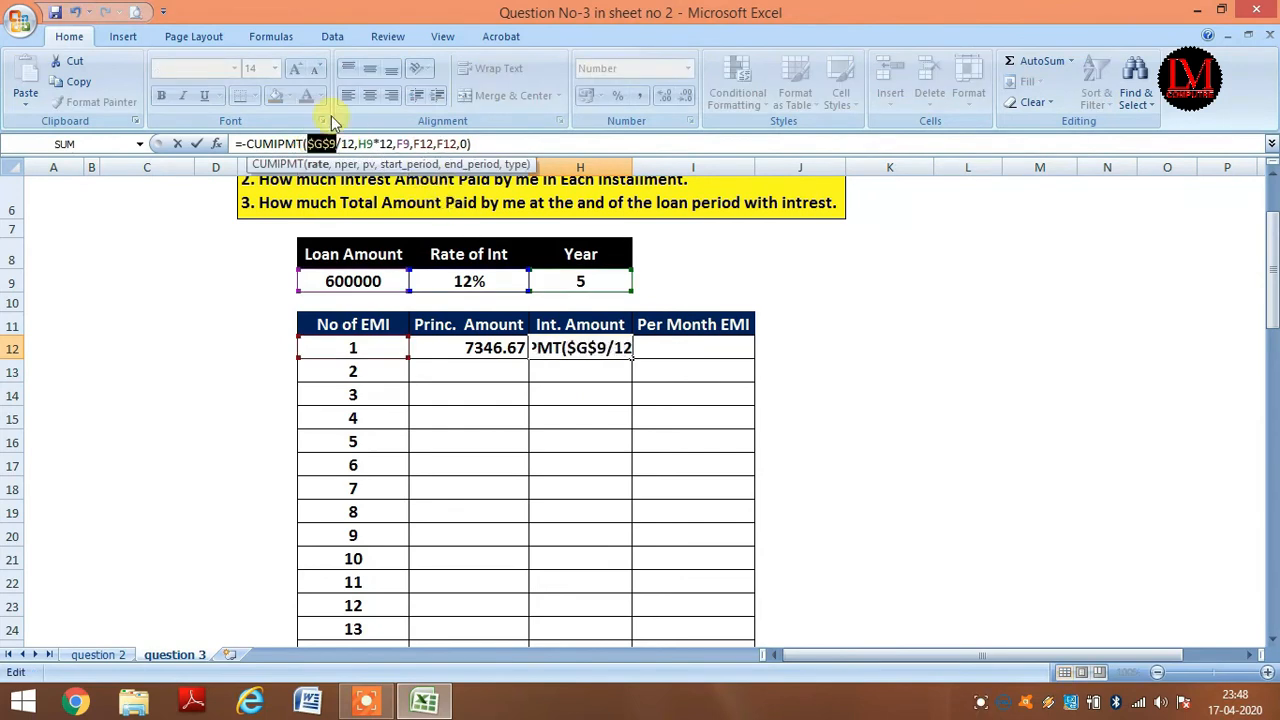
{"action": "left_click", "coordinate": [364, 144]}
{"action": "key", "text": "F4"}
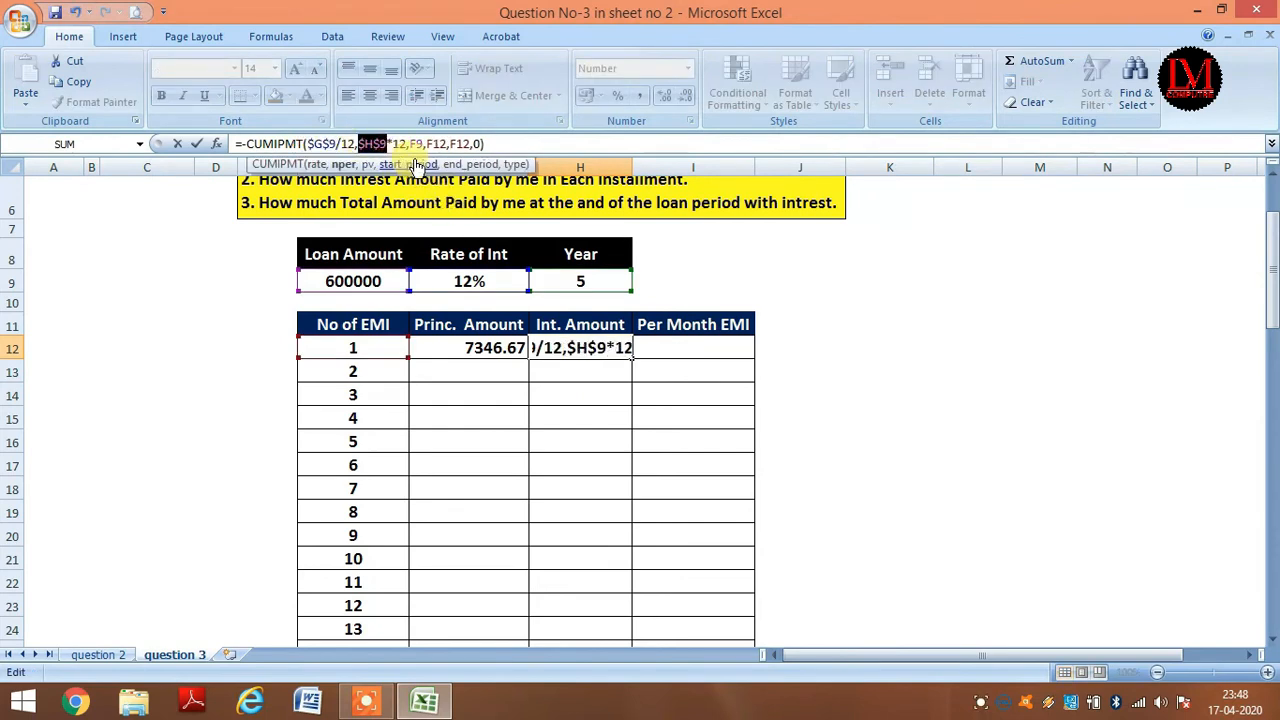
{"action": "left_click", "coordinate": [418, 144]}
{"action": "key", "text": "F4"}
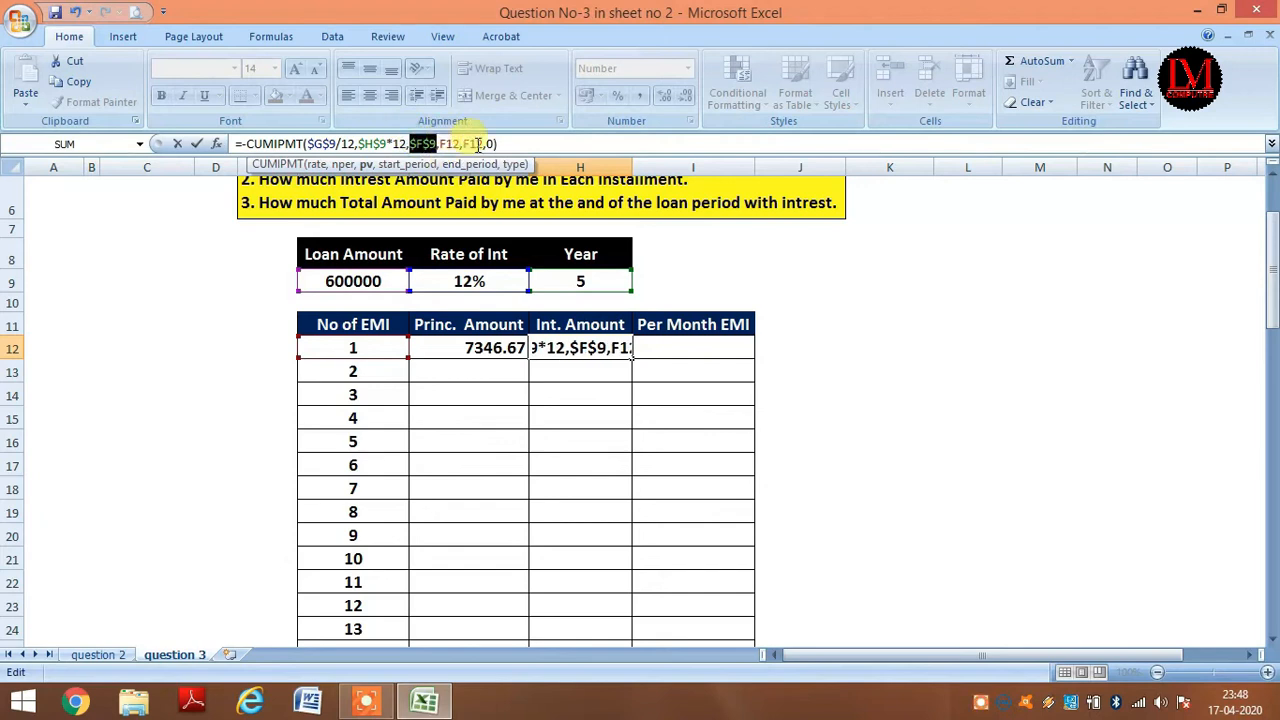
{"action": "key", "text": "Return"}
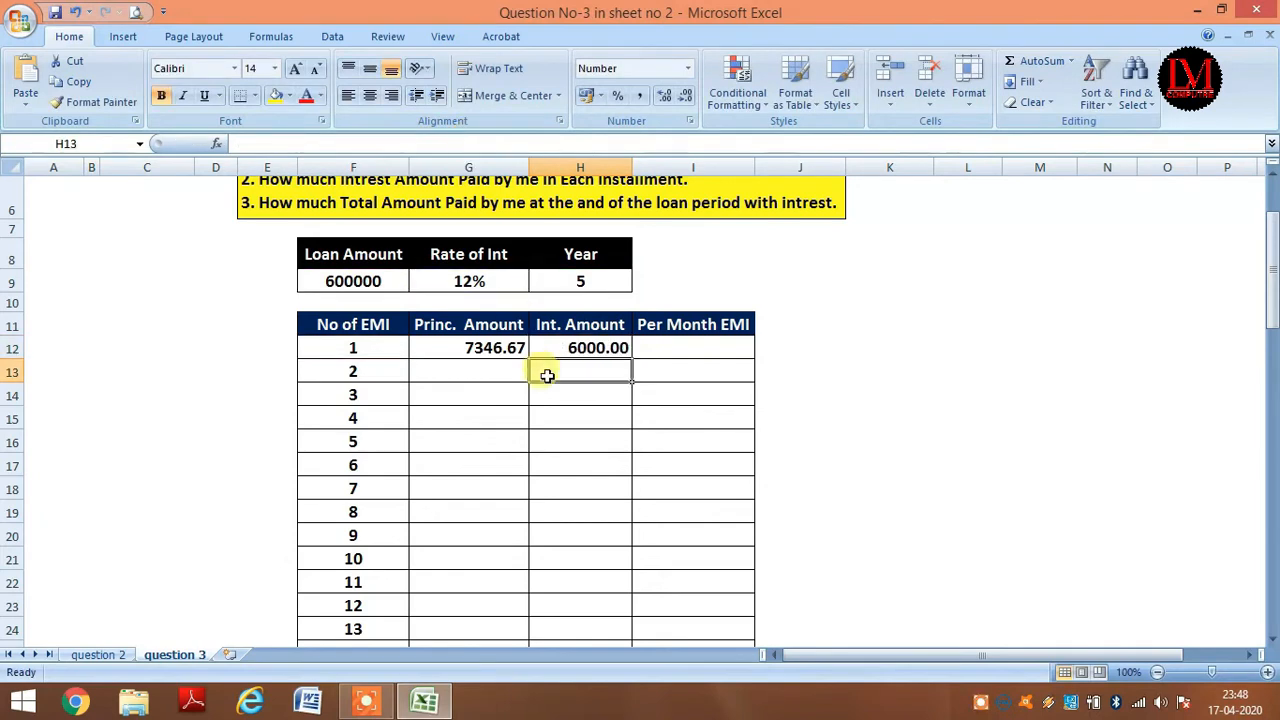
Step: Calculate the first installment's Per Month EMI in I12 with the formula =G12+H12
{"action": "left_click", "coordinate": [672, 348]}
{"action": "type", "text": "="}
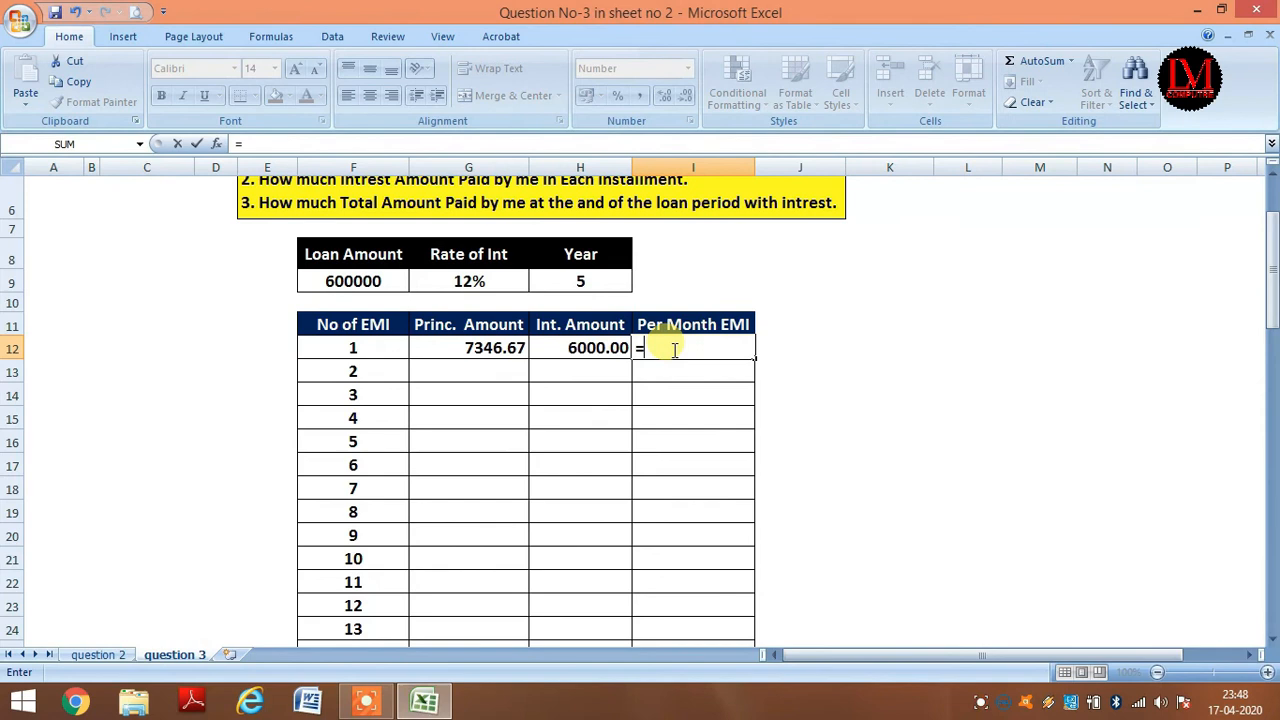
{"action": "key", "text": "Left"}
{"action": "key", "text": "Left"}
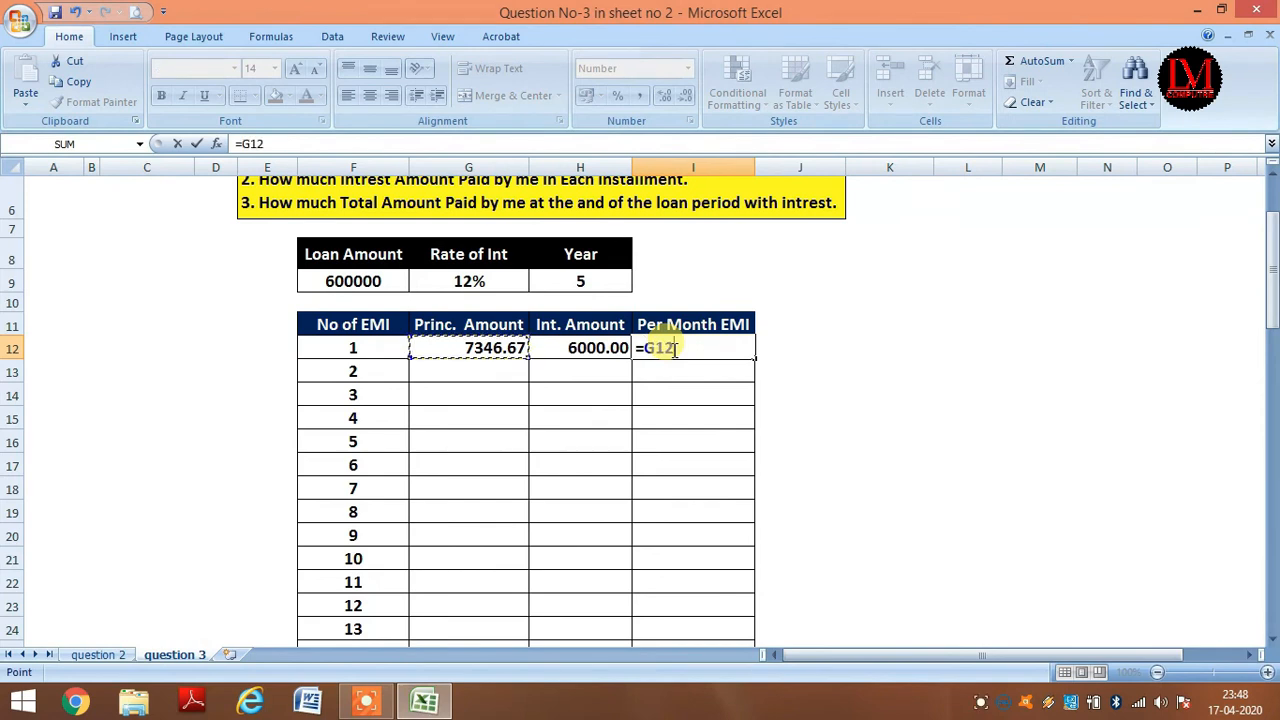
{"action": "type", "text": "+"}
{"action": "key", "text": "Left"}
{"action": "key", "text": "Return"}
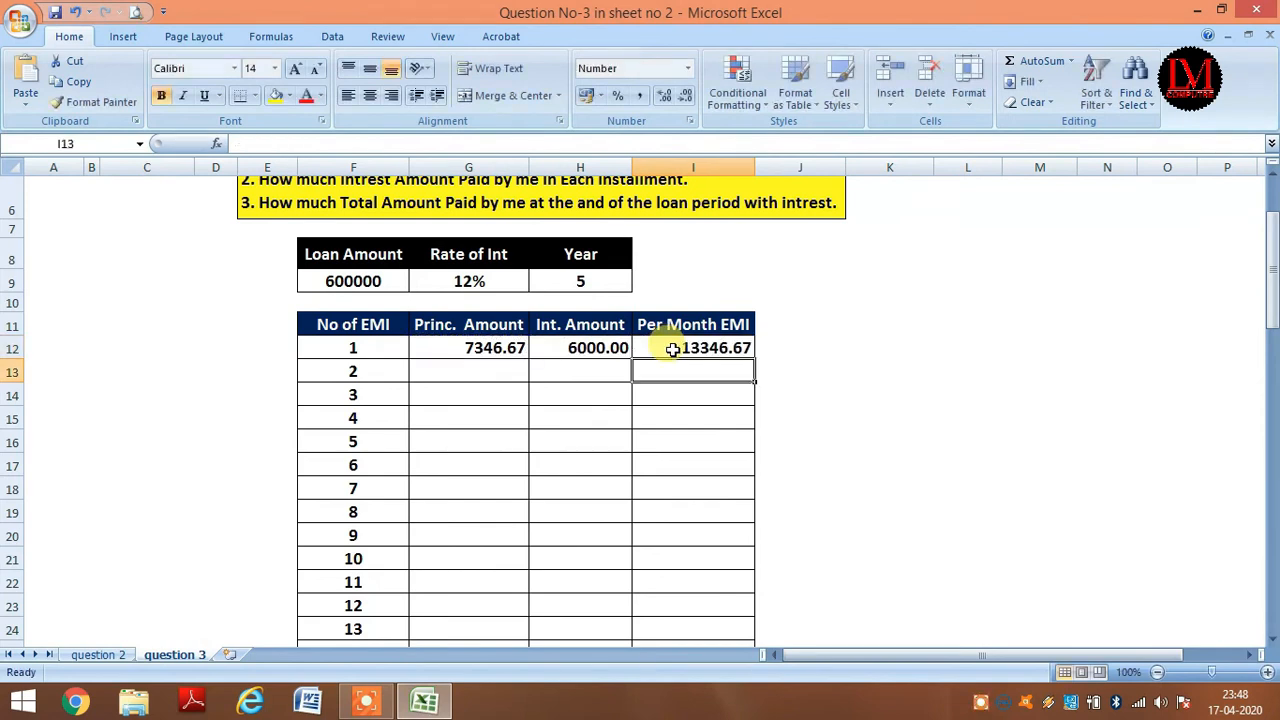
{"action": "left_click", "coordinate": [727, 348]}
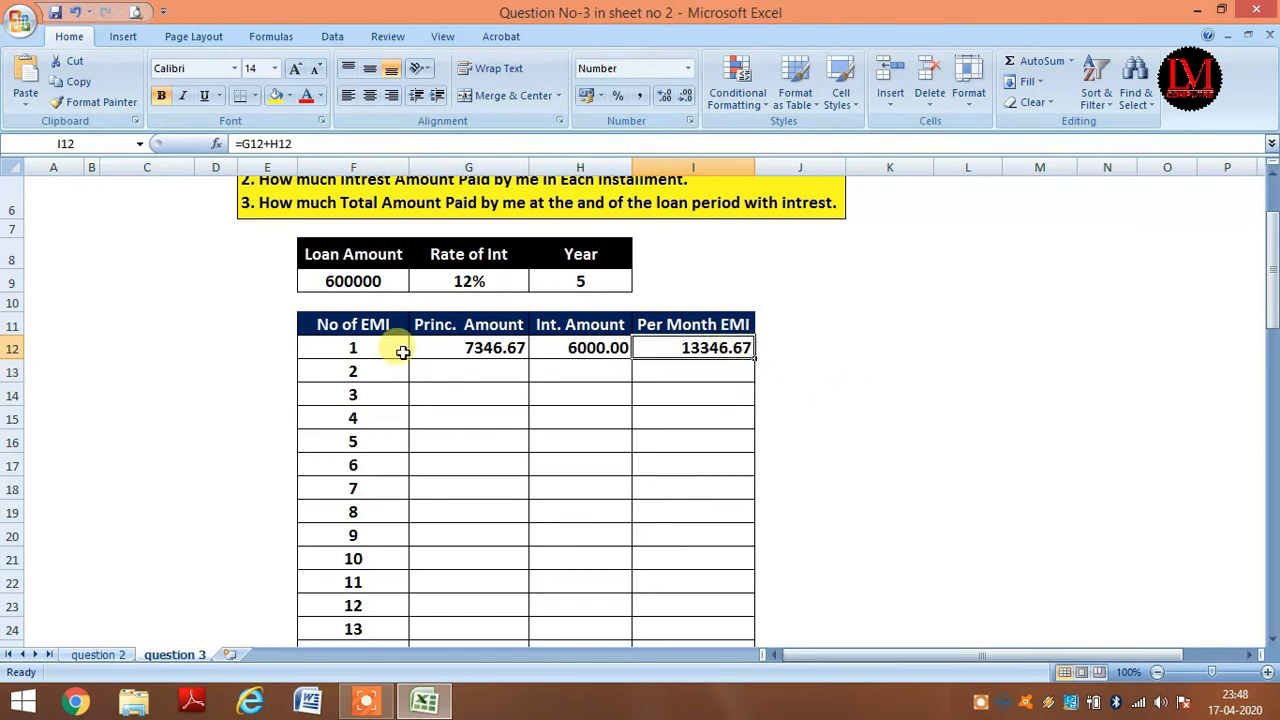
Step: Fill the principal formula from G12 and the interest formula from H12 down to row 71, covering all 60 installments
{"action": "left_click", "coordinate": [484, 348]}
{"action": "left_click_drag", "start_coordinate": [528, 358], "coordinate": [524, 677]}
{"action": "scroll", "coordinate": [580, 543], "scroll_direction": "up", "scroll_amount": 14}
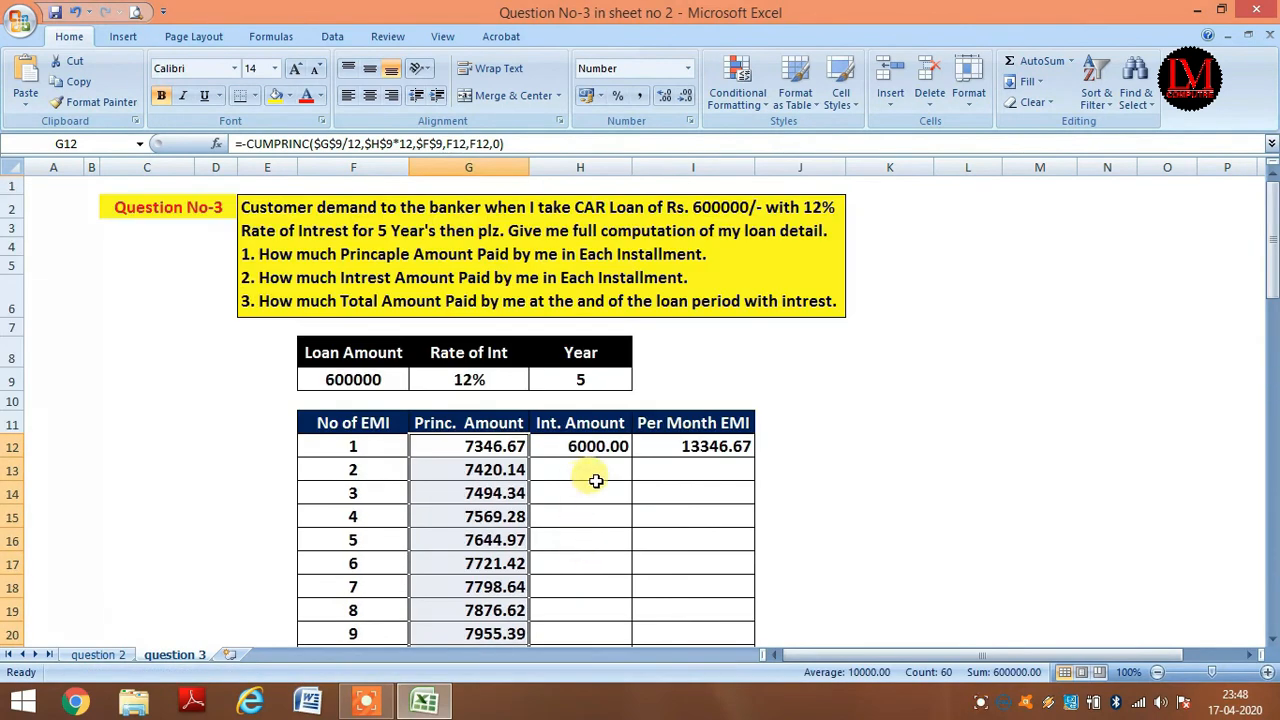
{"action": "left_click", "coordinate": [592, 446]}
{"action": "scroll", "coordinate": [661, 466], "scroll_direction": "down", "scroll_amount": 3}
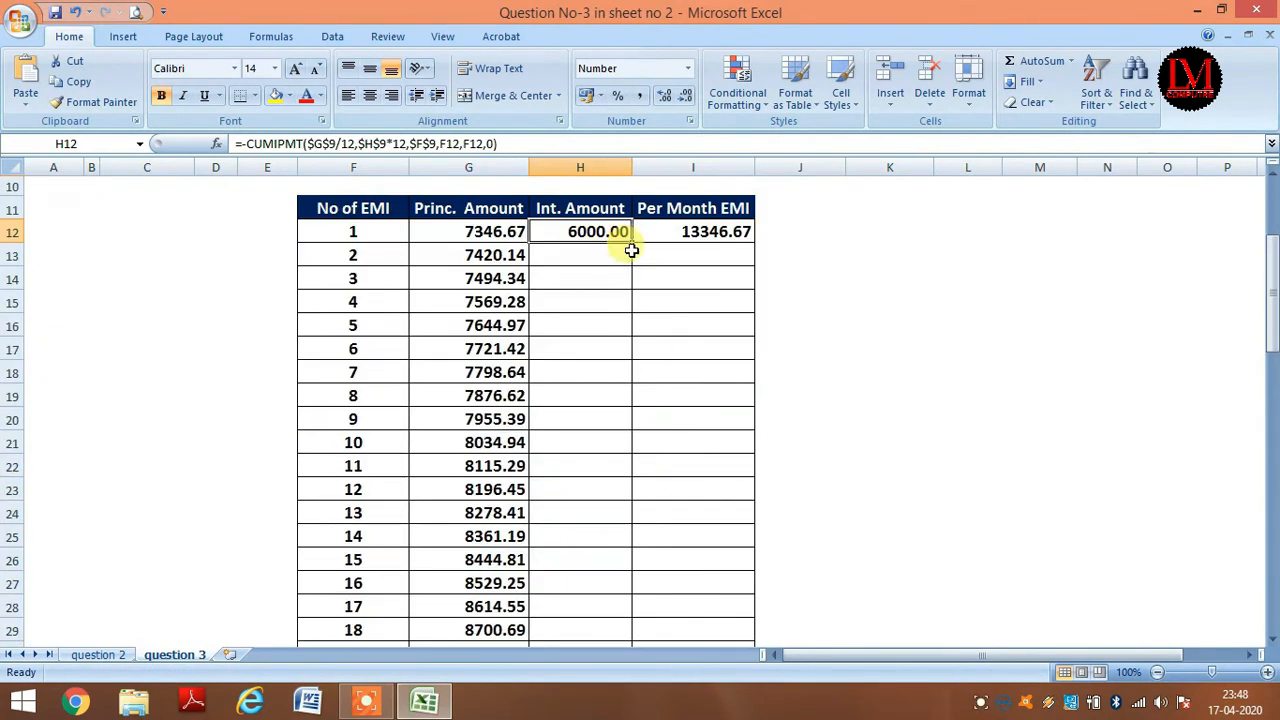
{"action": "left_click_drag", "start_coordinate": [630, 240], "coordinate": [608, 594]}
{"action": "scroll", "coordinate": [691, 528], "scroll_direction": "up", "scroll_amount": 18}
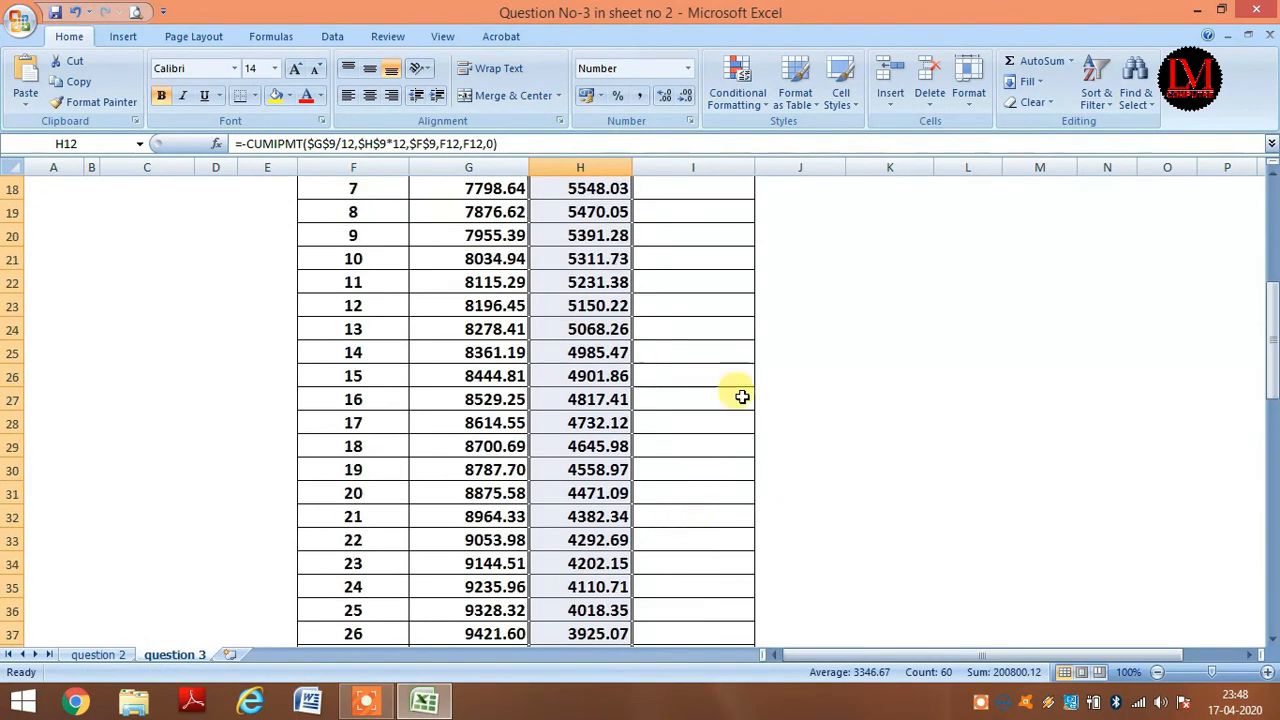
Step: Fill the Per Month EMI formula from I12 down to row 71
{"action": "left_click", "coordinate": [714, 446]}
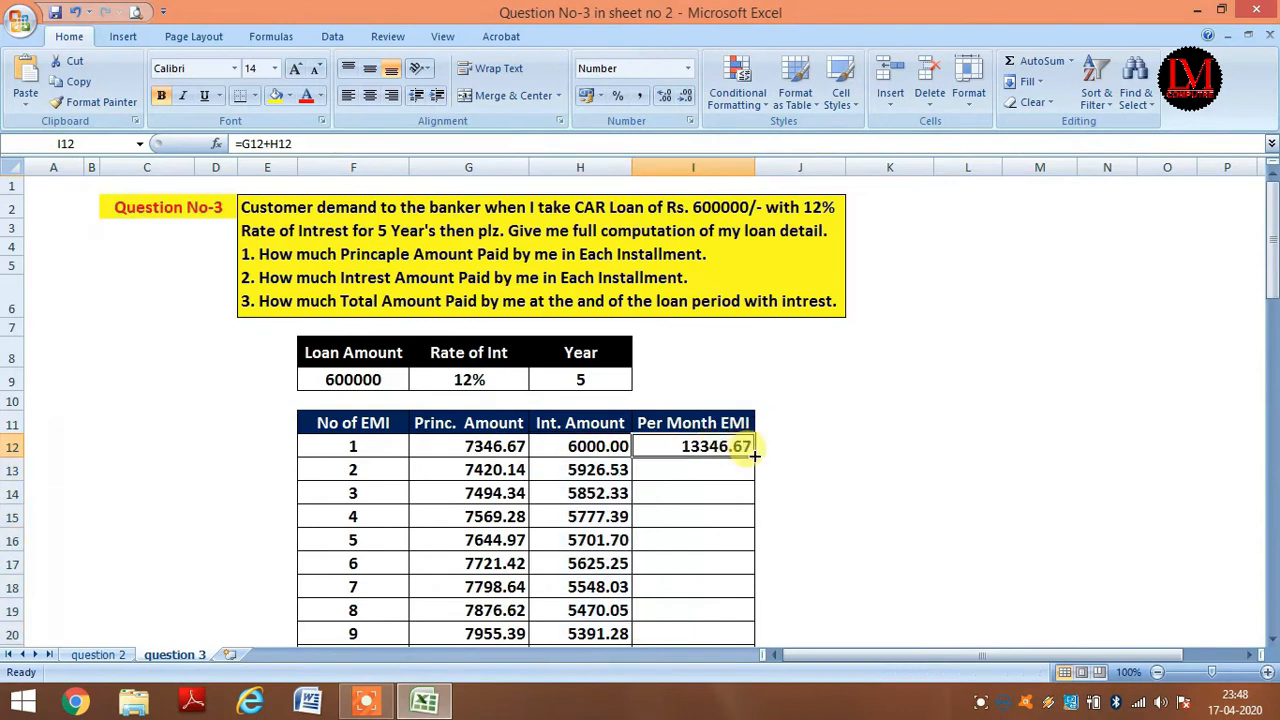
{"action": "double_click", "coordinate": [754, 455]}
{"action": "scroll", "coordinate": [750, 460], "scroll_direction": "down", "scroll_amount": 15}
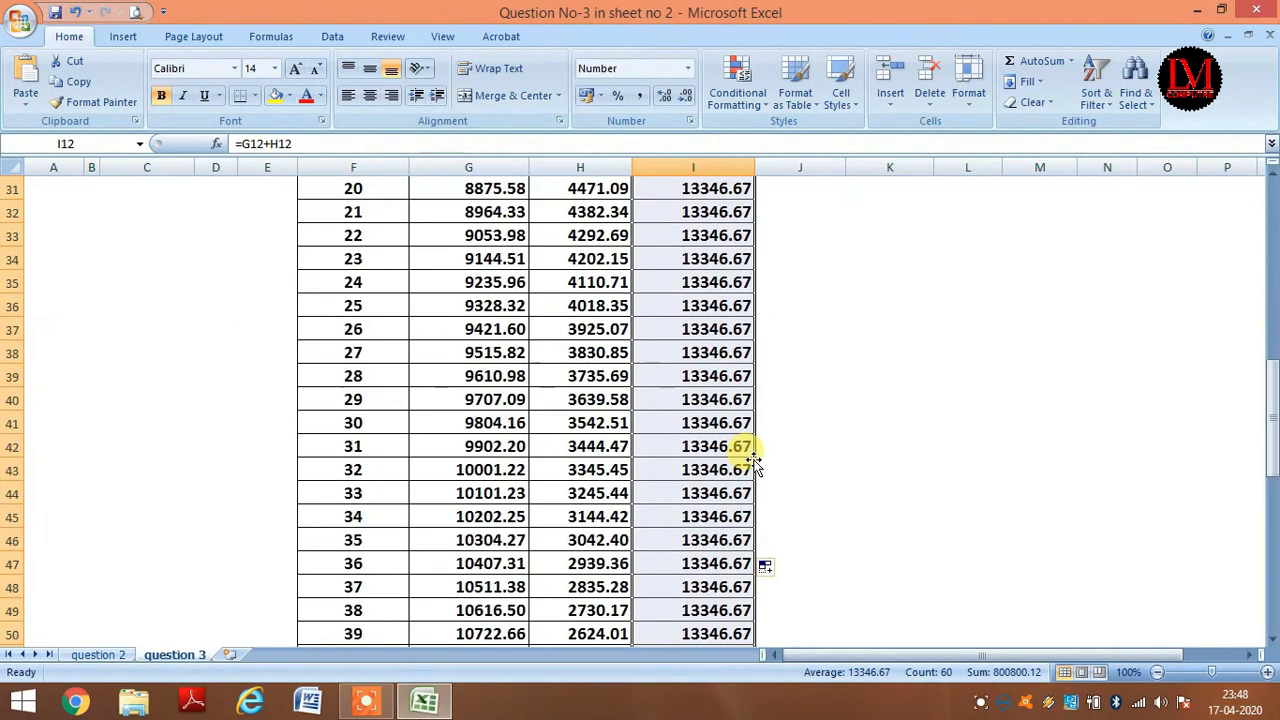
{"action": "scroll", "coordinate": [754, 465], "scroll_direction": "down", "scroll_amount": 5}
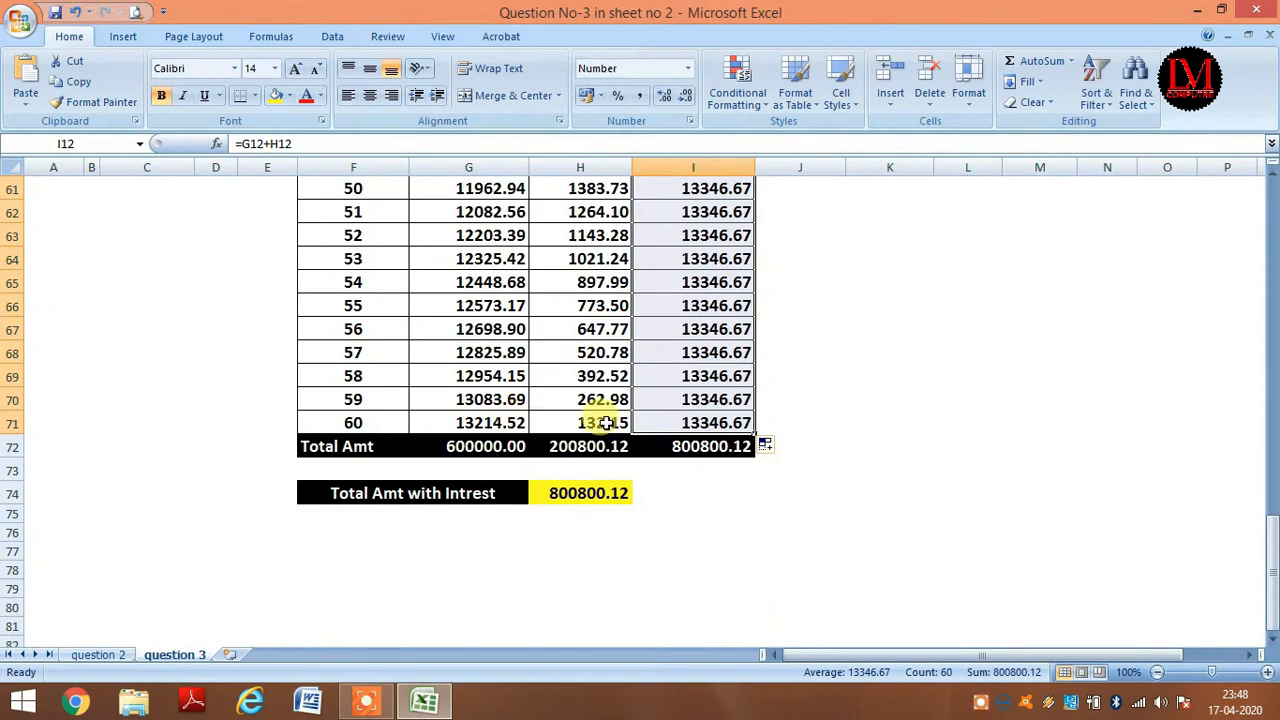
Step: Check the column total formulas in row 72, and replace the Total Amt with Intrest formula in H74 with =I72
{"action": "left_click", "coordinate": [487, 446]}
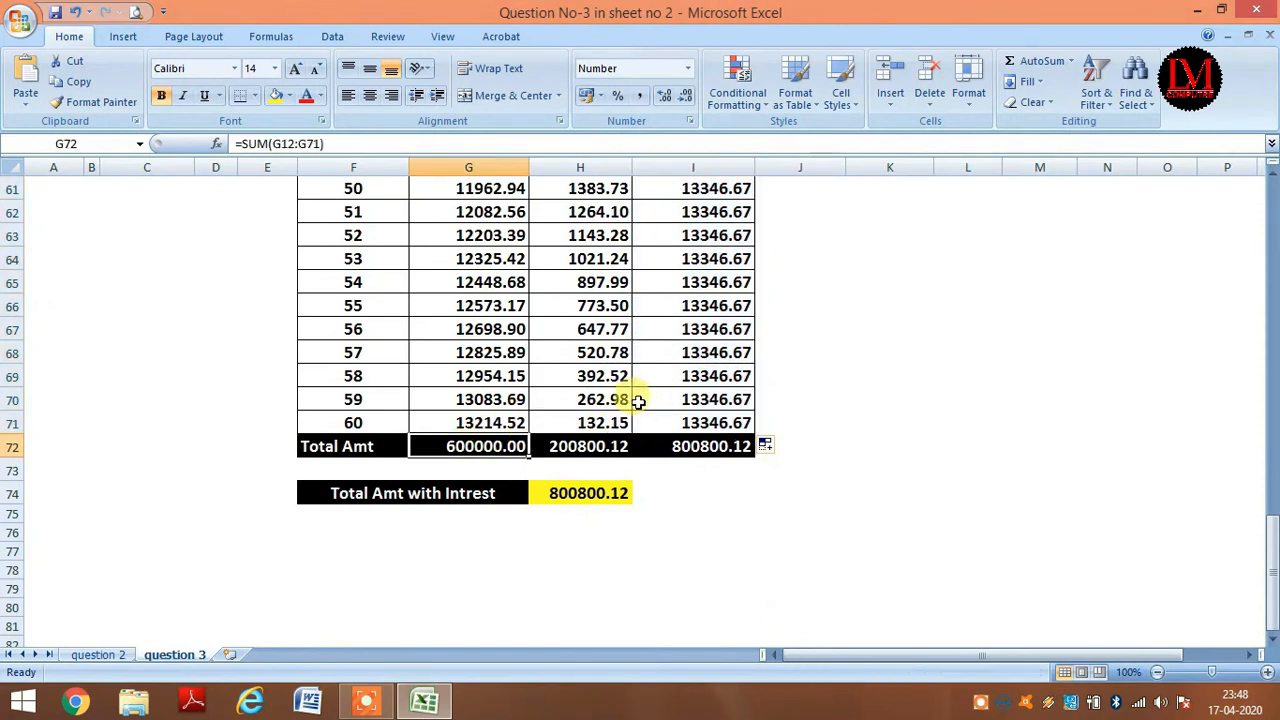
{"action": "left_click", "coordinate": [582, 449]}
{"action": "left_click", "coordinate": [728, 446]}
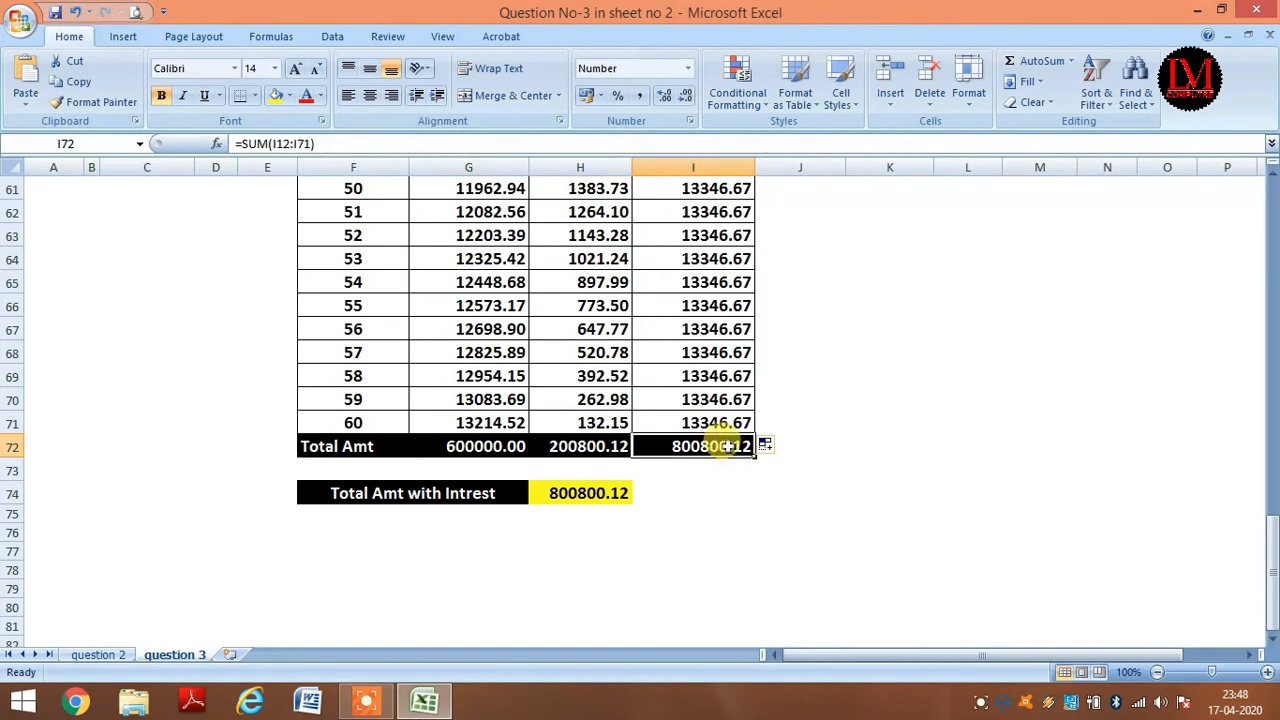
{"action": "left_click", "coordinate": [598, 494]}
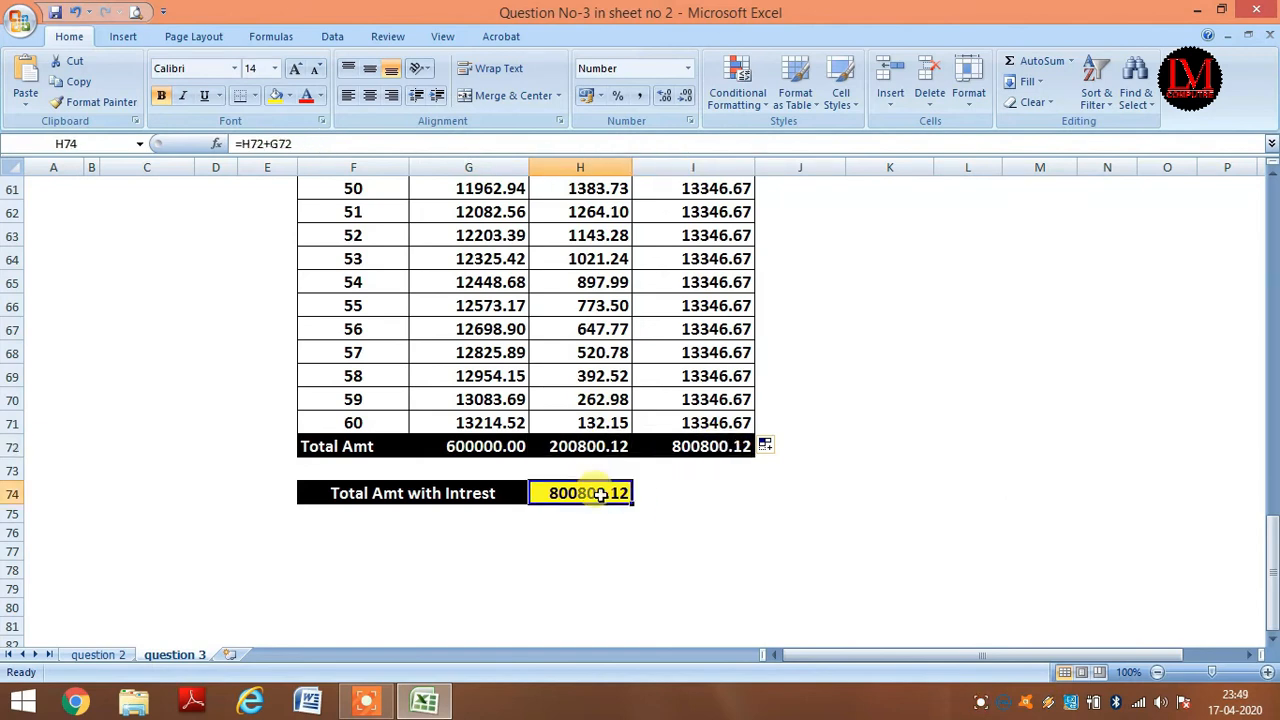
{"action": "type", "text": "="}
{"action": "key", "text": "Right"}
{"action": "key", "text": "Up"}
{"action": "key", "text": "Up"}
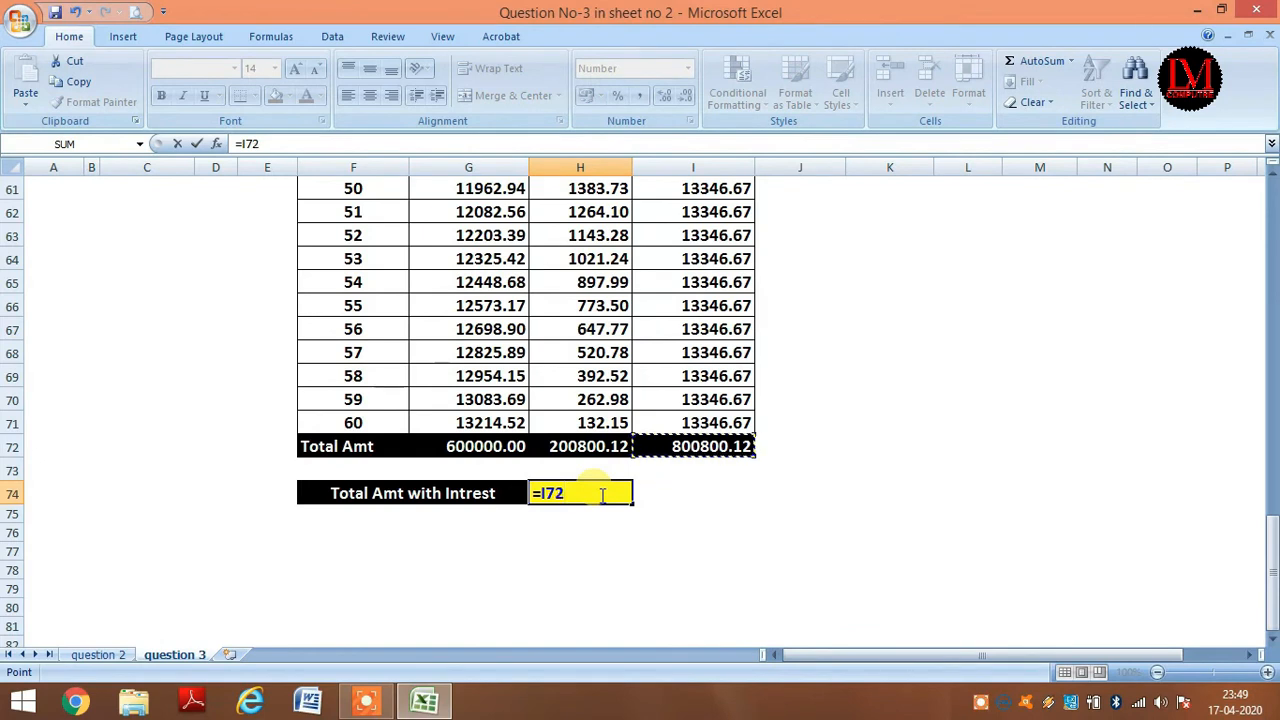
{"action": "key", "text": "Return"}
{"action": "left_click", "coordinate": [600, 494]}
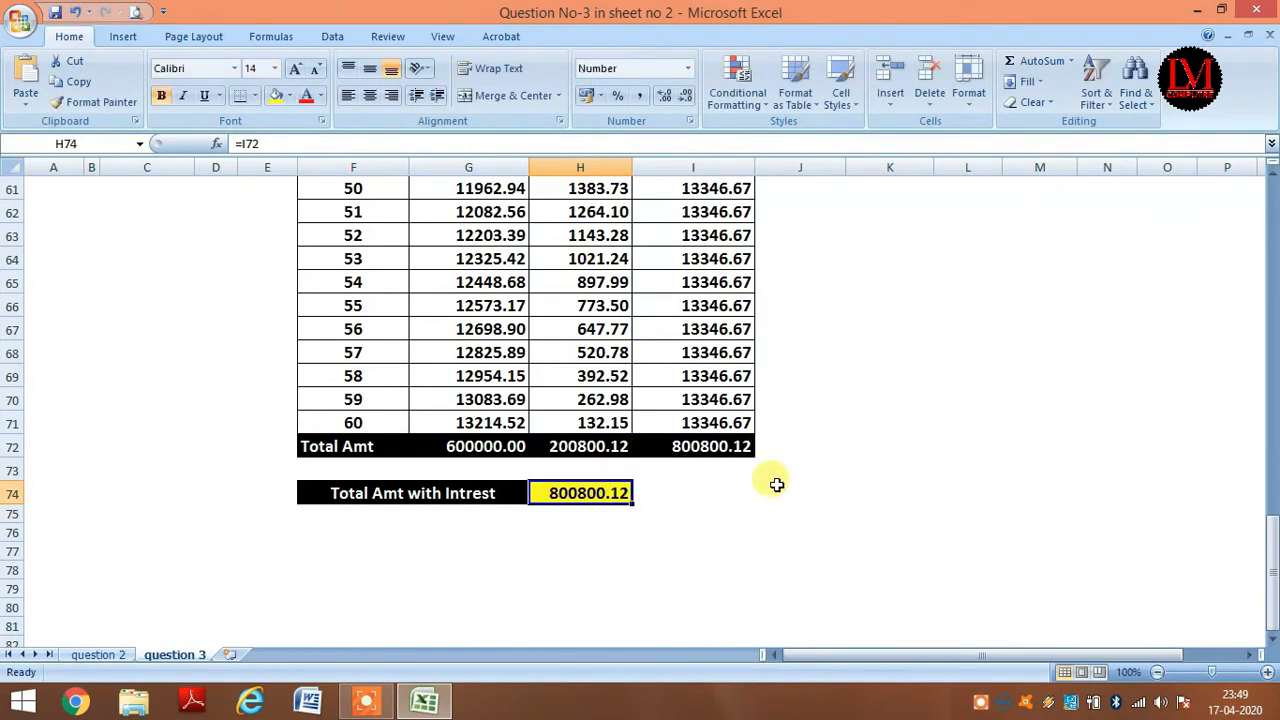
{"action": "scroll", "coordinate": [762, 507], "scroll_direction": "up", "scroll_amount": 19}
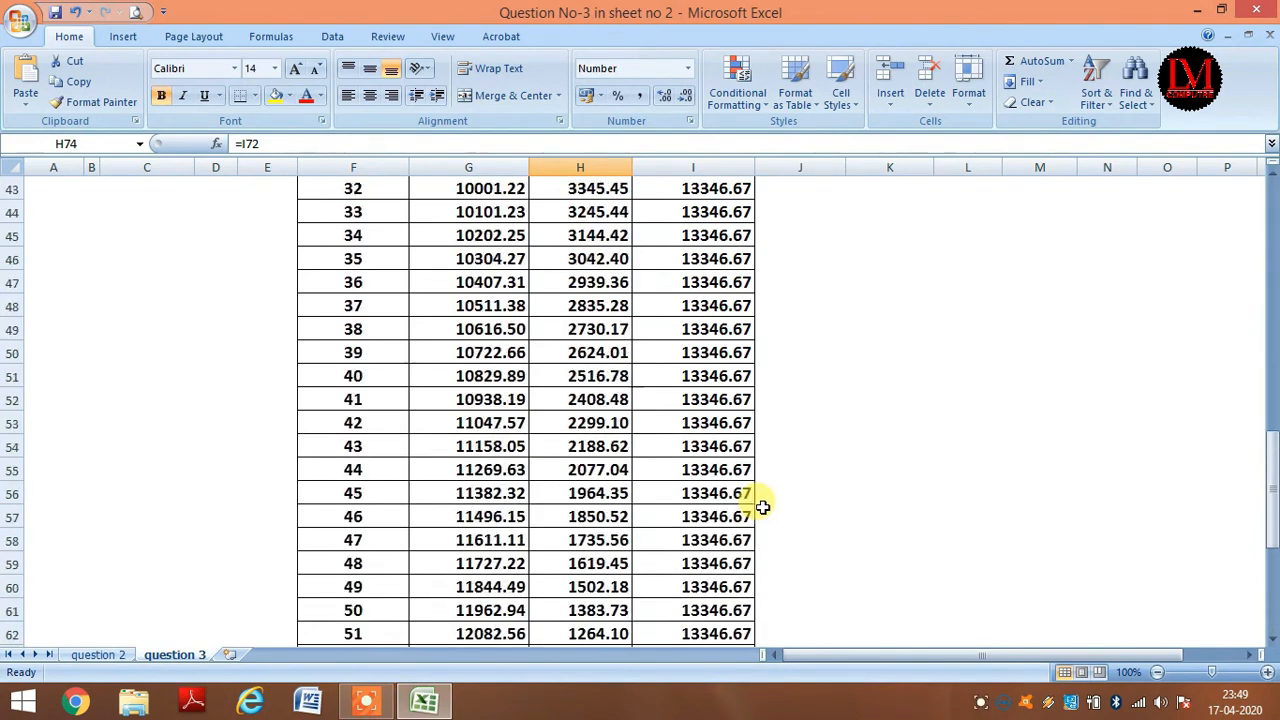
{"action": "scroll", "coordinate": [791, 520], "scroll_direction": "up", "scroll_amount": 1}
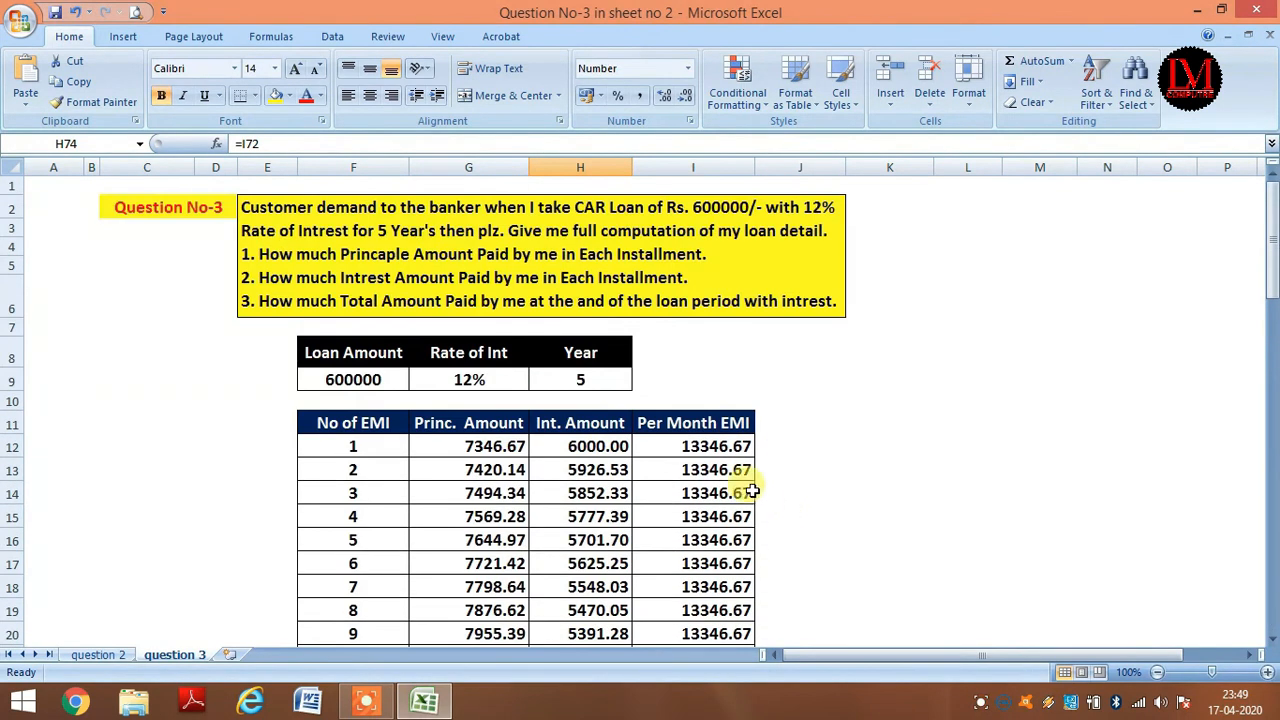
Step: Review the principal amount, rate of interest and year inputs in the upper FD Maturity Calculator on Sheet1
{"action": "left_click", "coordinate": [945, 422]}
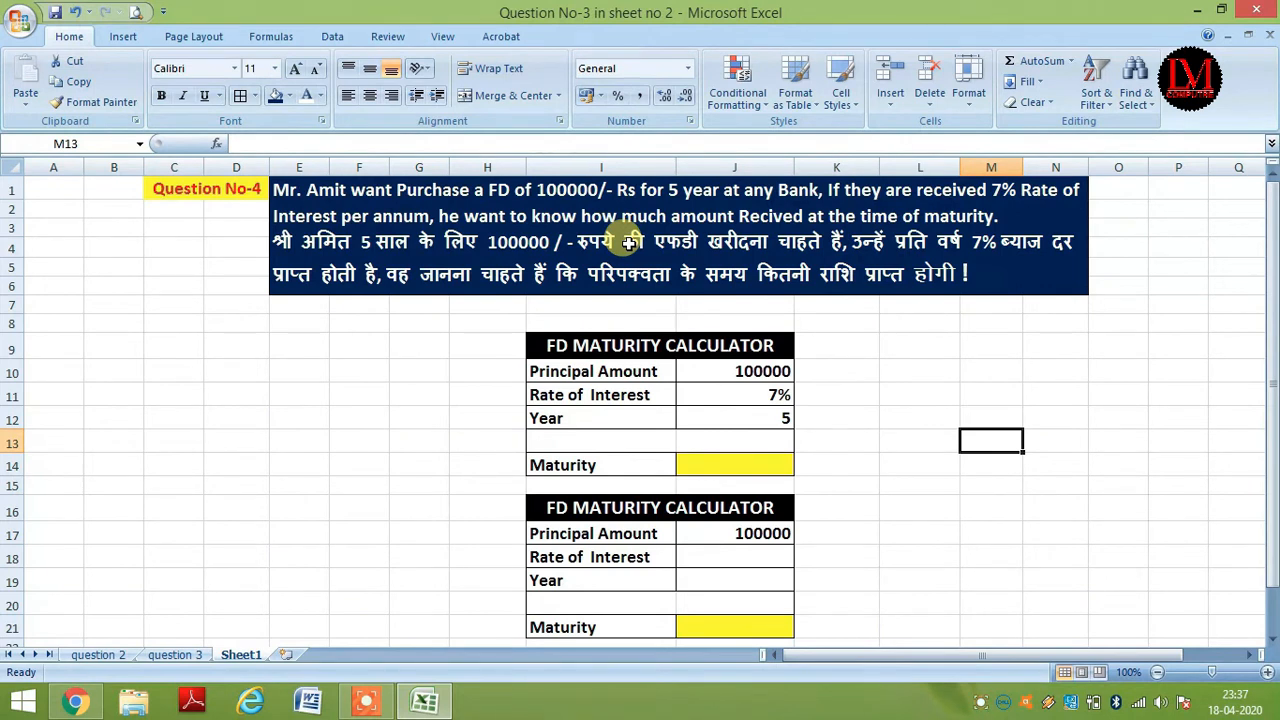
{"action": "left_click", "coordinate": [746, 372]}
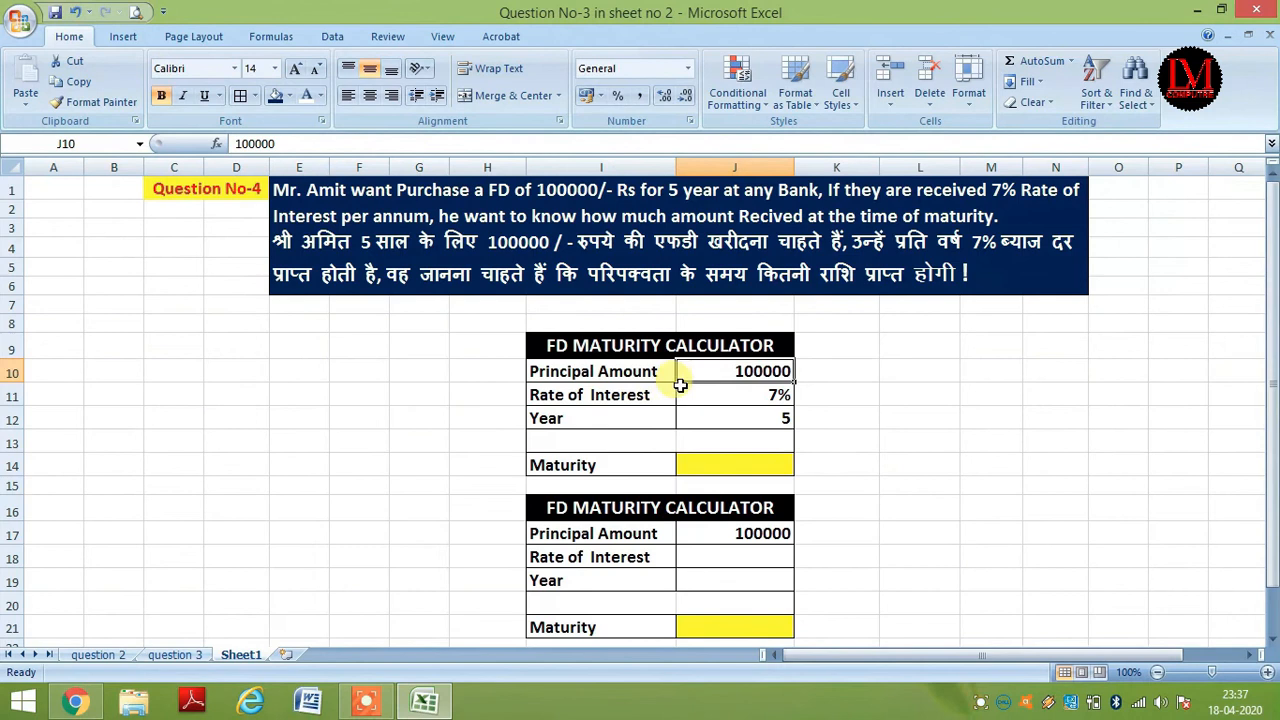
{"action": "left_click", "coordinate": [605, 376]}
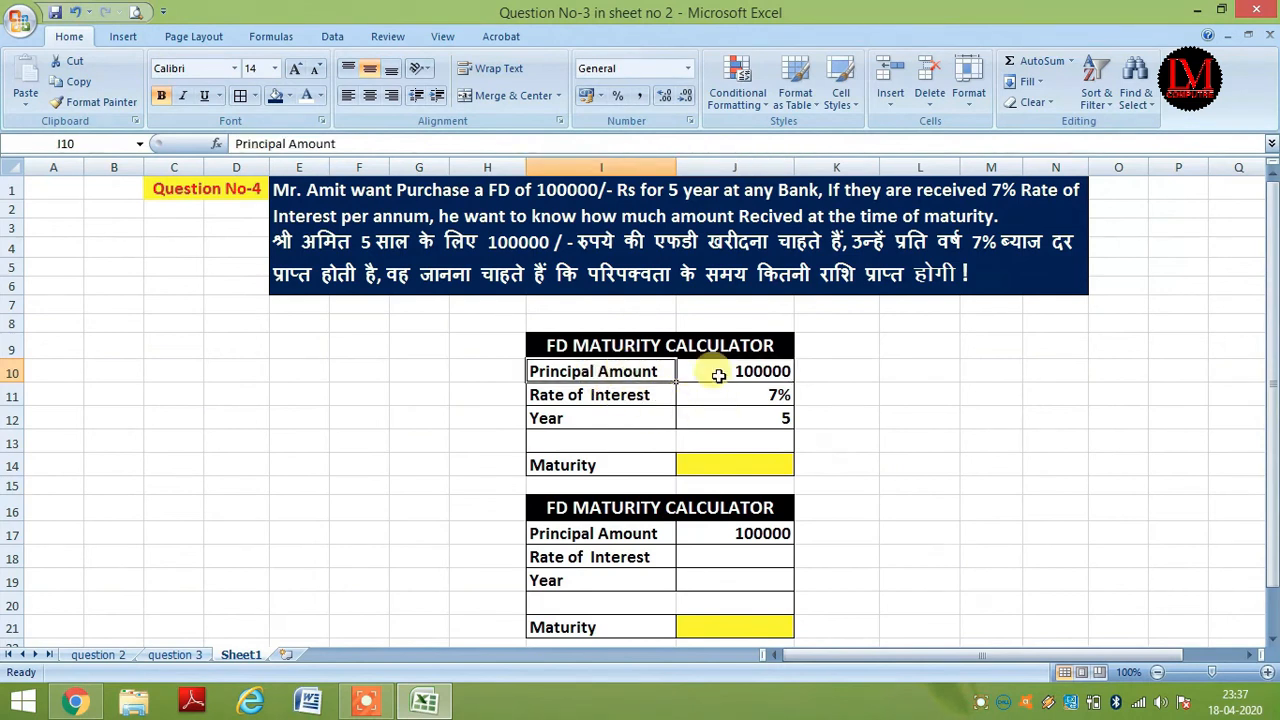
{"action": "left_click", "coordinate": [718, 375]}
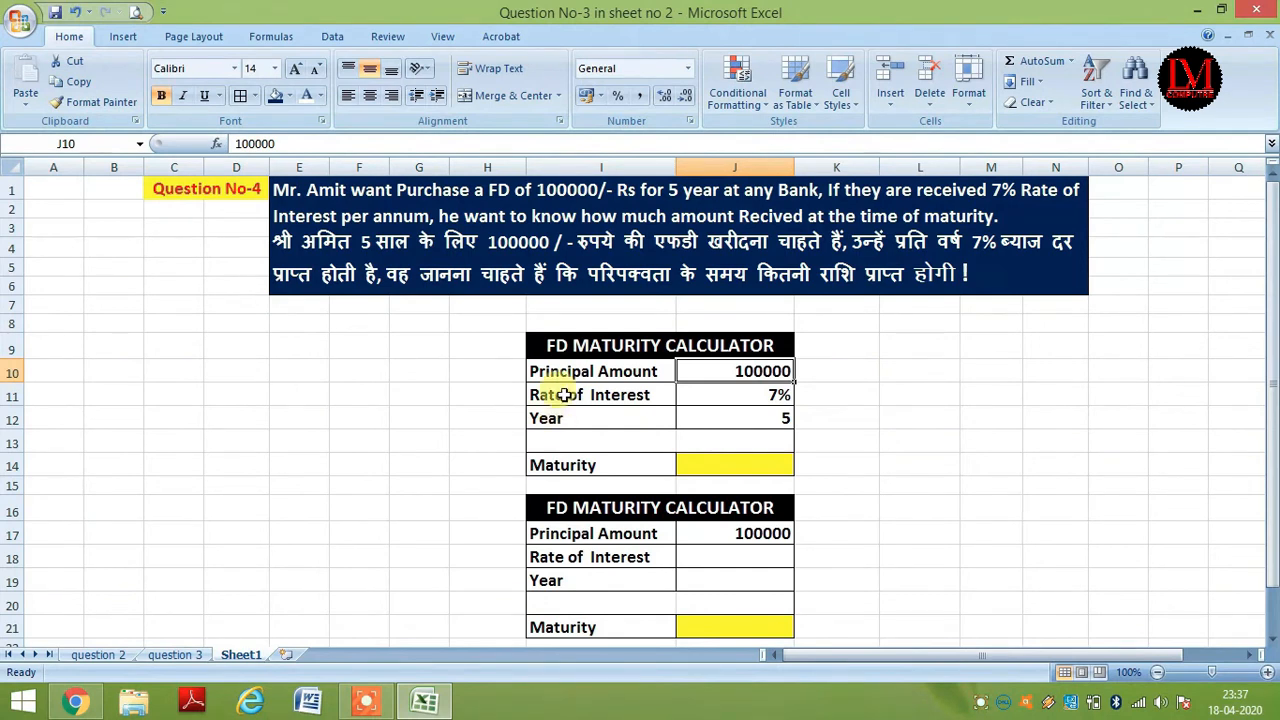
{"action": "left_click", "coordinate": [743, 397]}
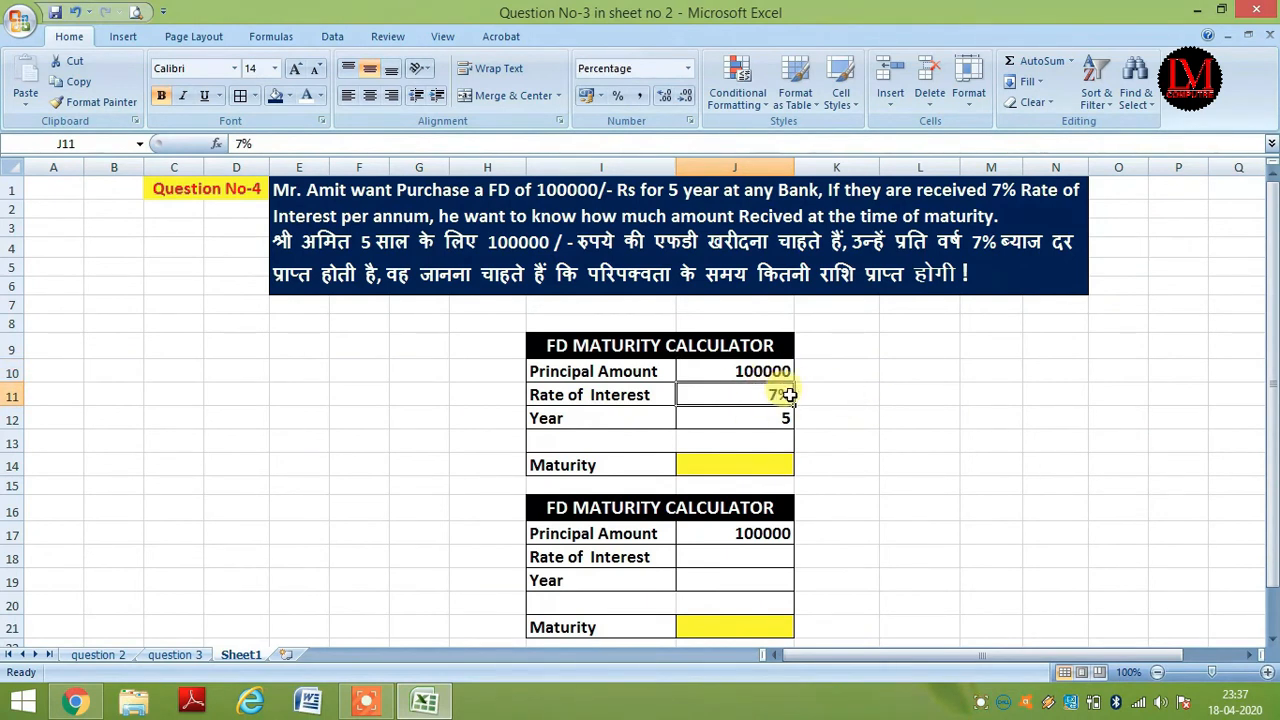
{"action": "left_click", "coordinate": [614, 418]}
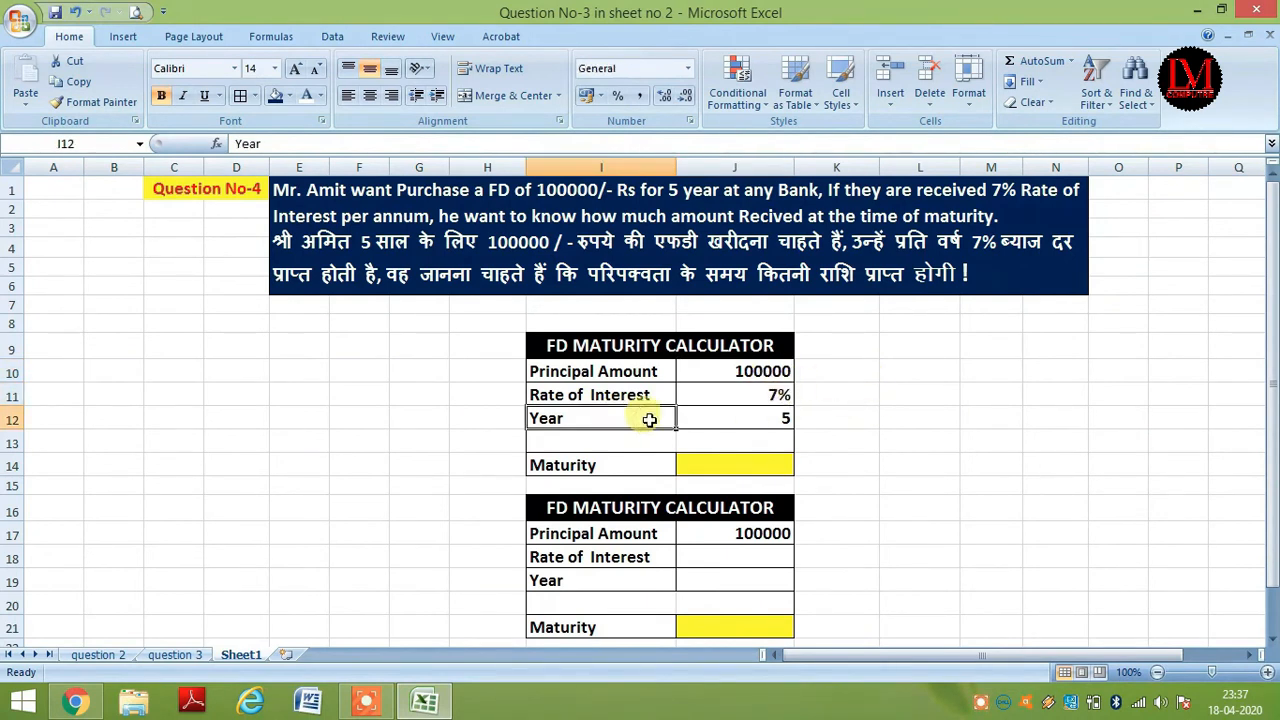
{"action": "left_click", "coordinate": [757, 418]}
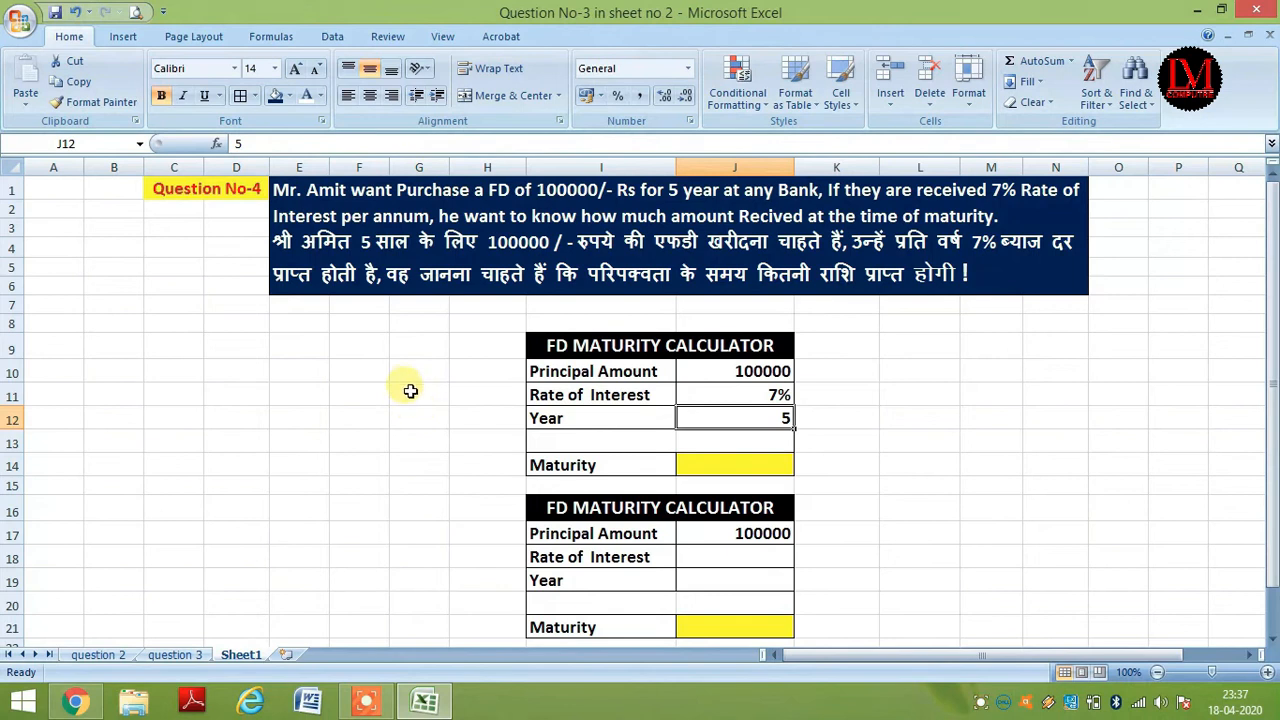
Step: Clear the EMI formula from I11 on the question 2 sheet
{"action": "left_click", "coordinate": [100, 654]}
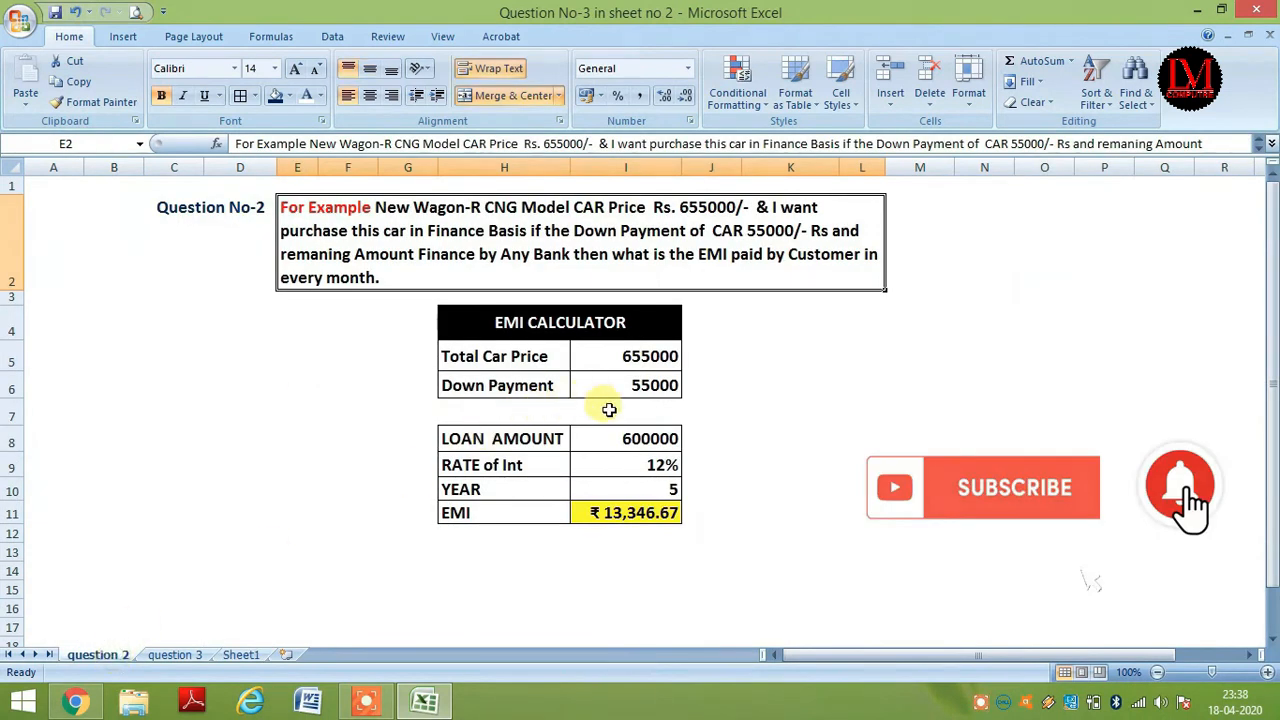
{"action": "left_click", "coordinate": [660, 515]}
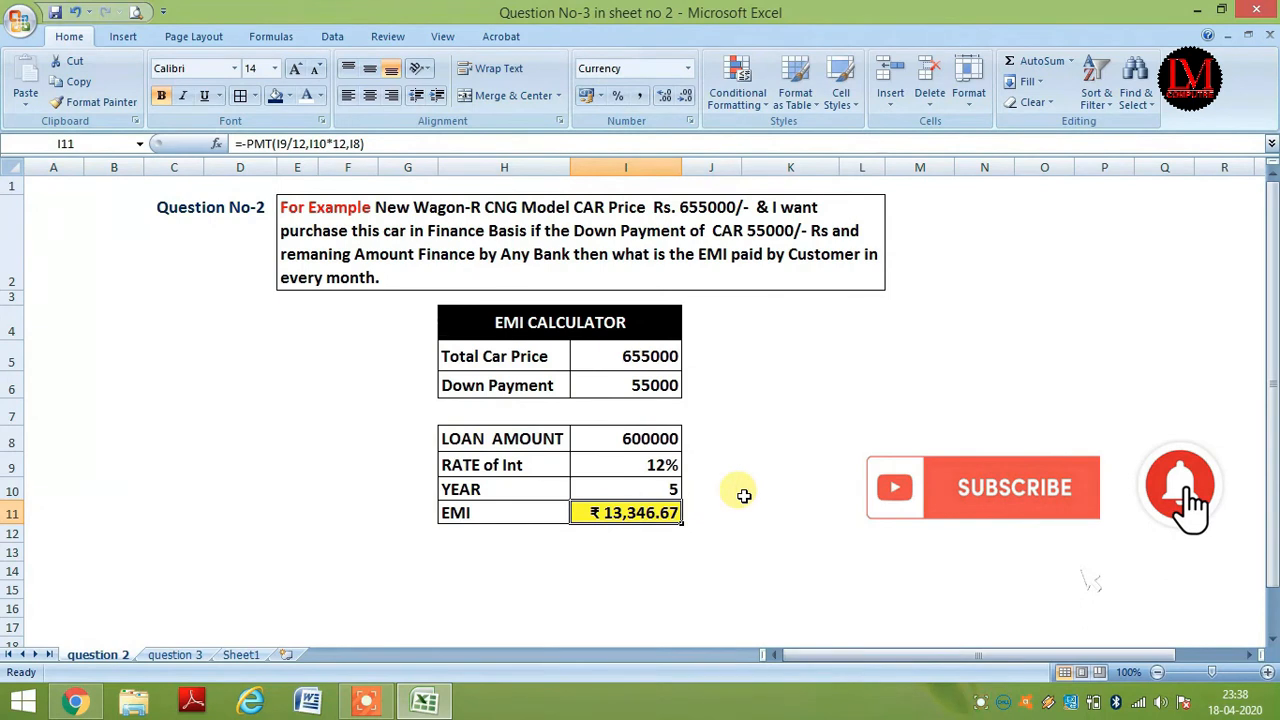
{"action": "key", "text": "Delete"}
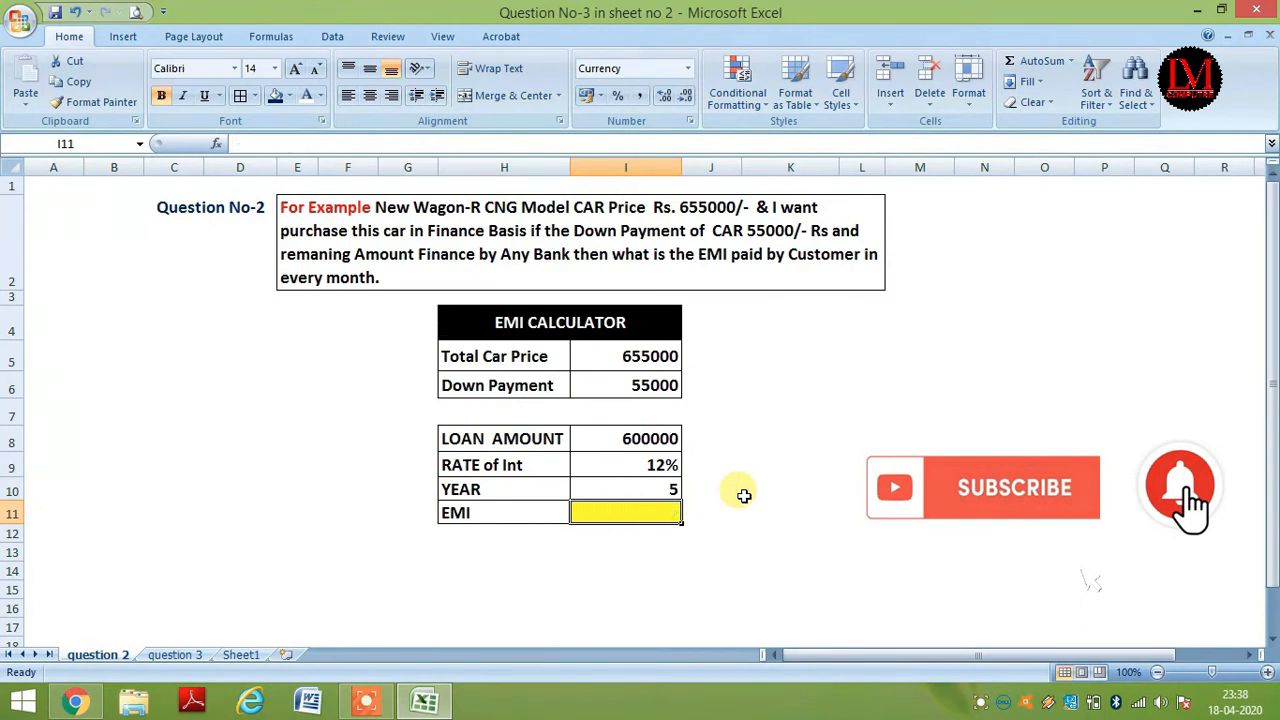
Step: Calculate the monthly EMI in I11 with the formula =PMT(I9/12,I10*12,I8)
{"action": "left_click", "coordinate": [737, 533]}
{"action": "left_click", "coordinate": [640, 513]}
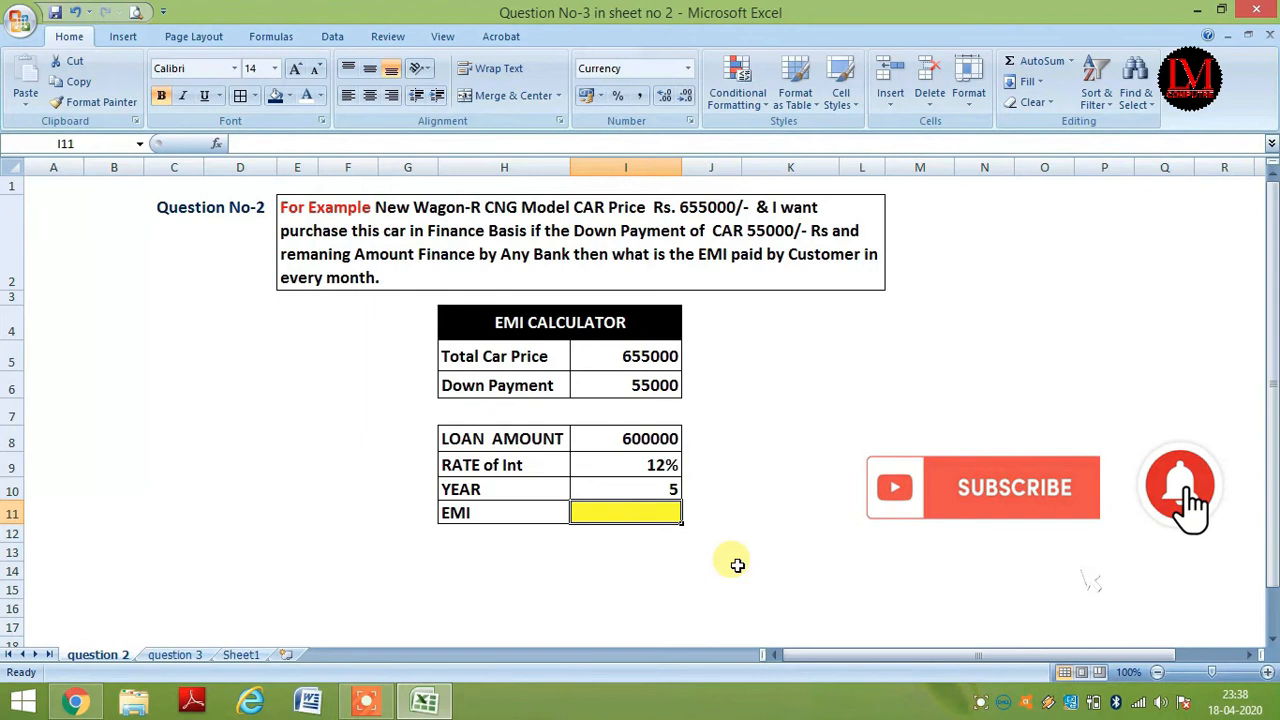
{"action": "type", "text": "="}
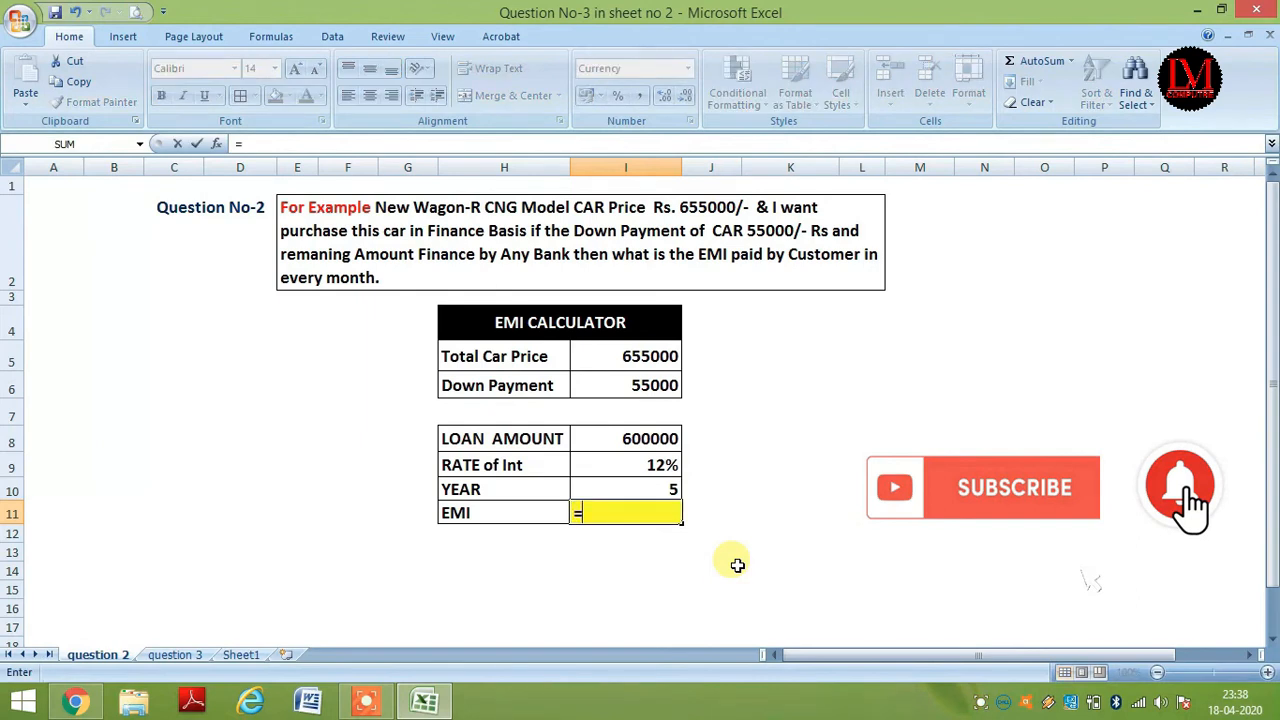
{"action": "type", "text": "pmt"}
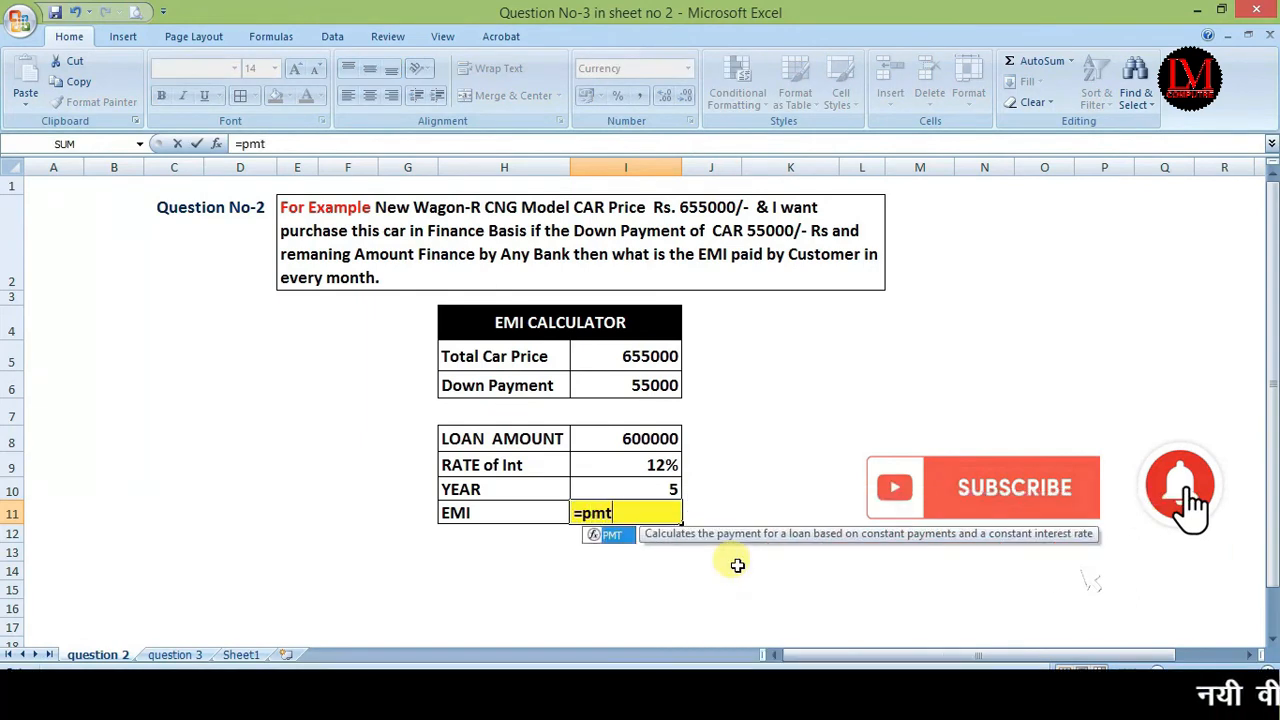
{"action": "type", "text": "("}
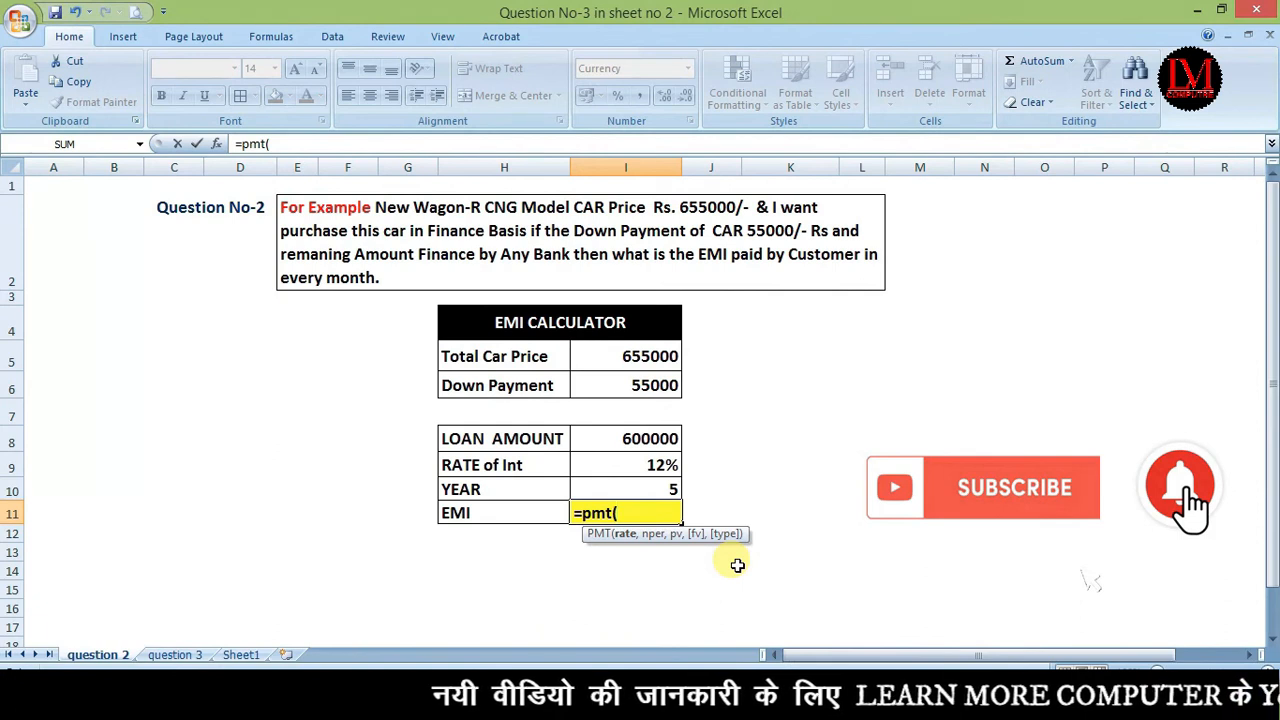
{"action": "key", "text": "Up"}
{"action": "key", "text": "Up"}
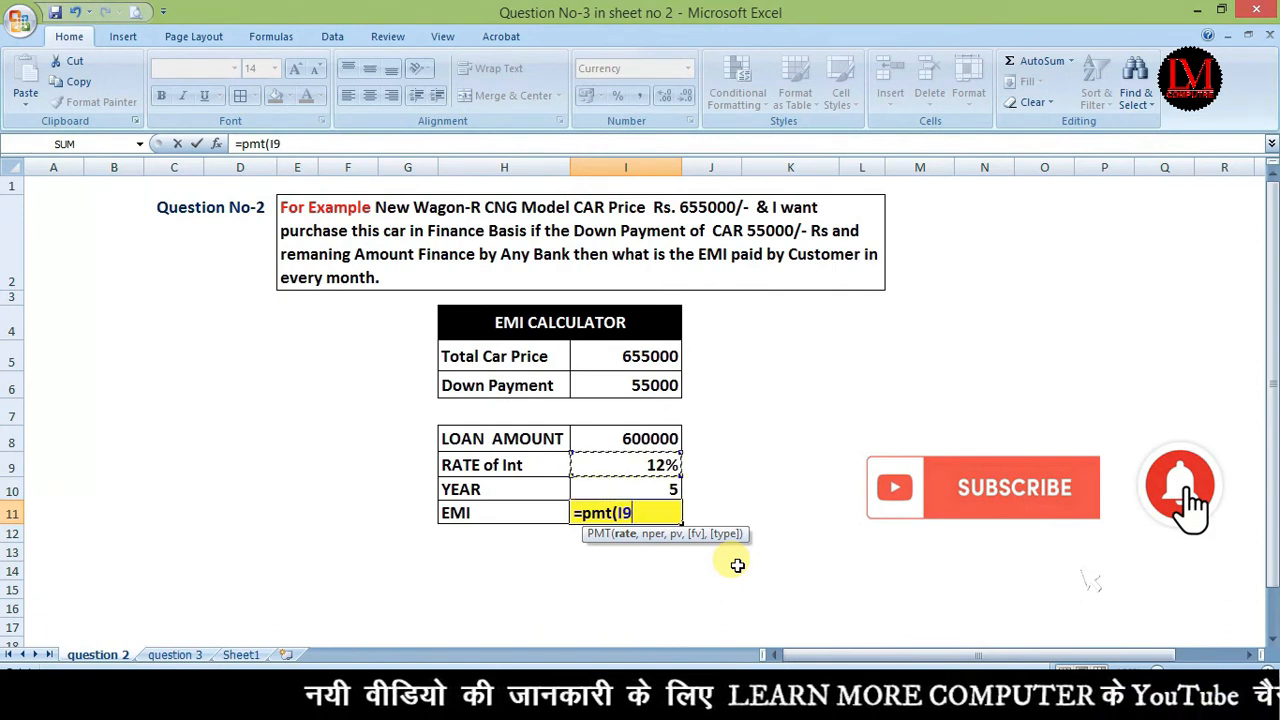
{"action": "type", "text": "/12"}
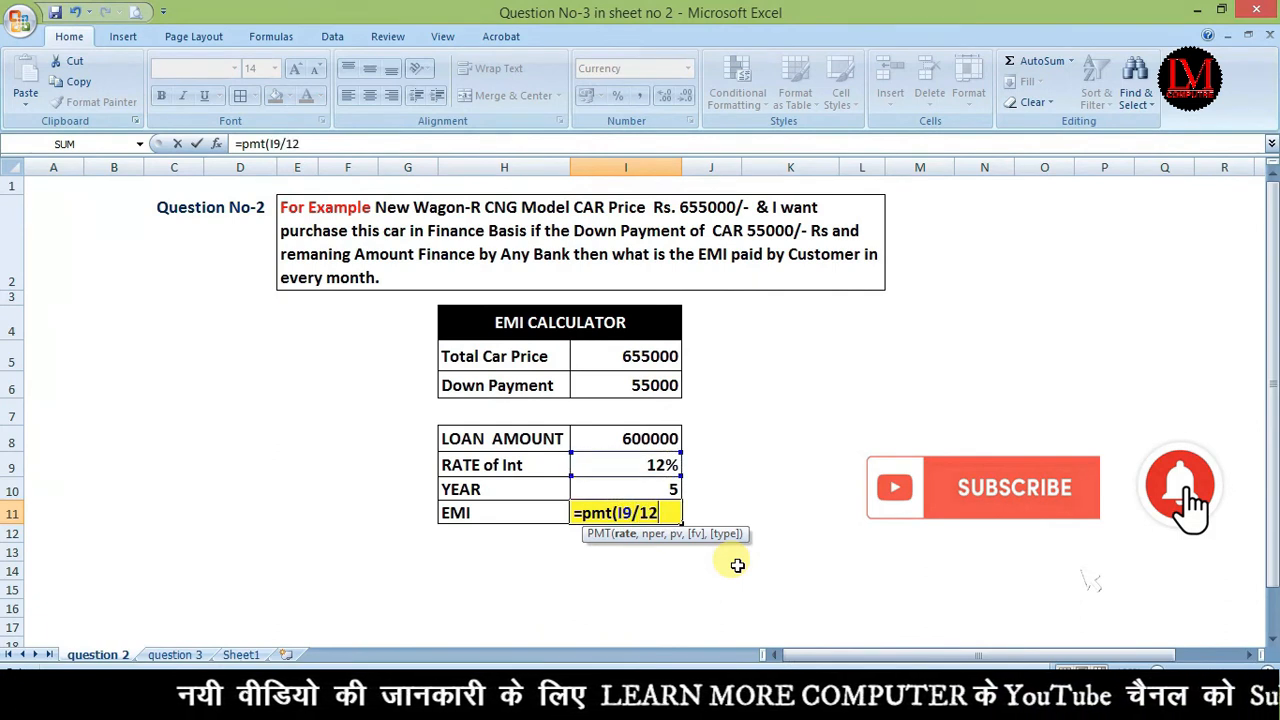
{"action": "type", "text": ","}
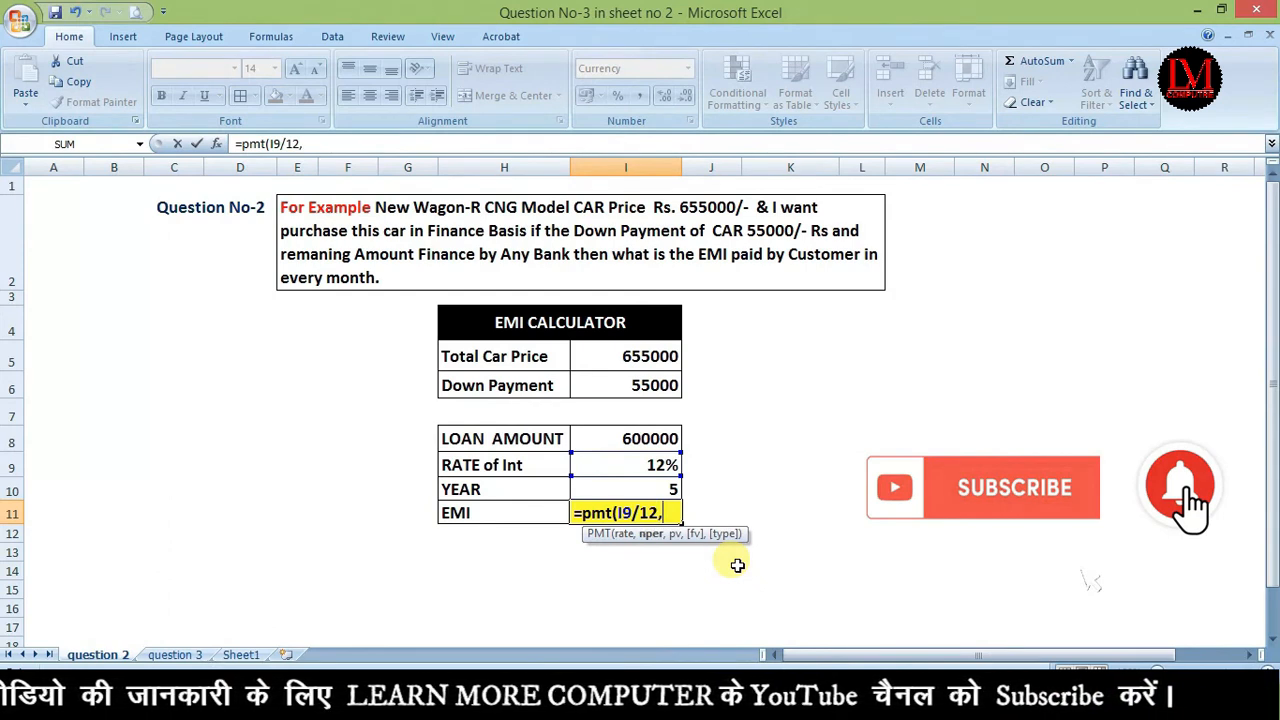
{"action": "key", "text": "Up"}
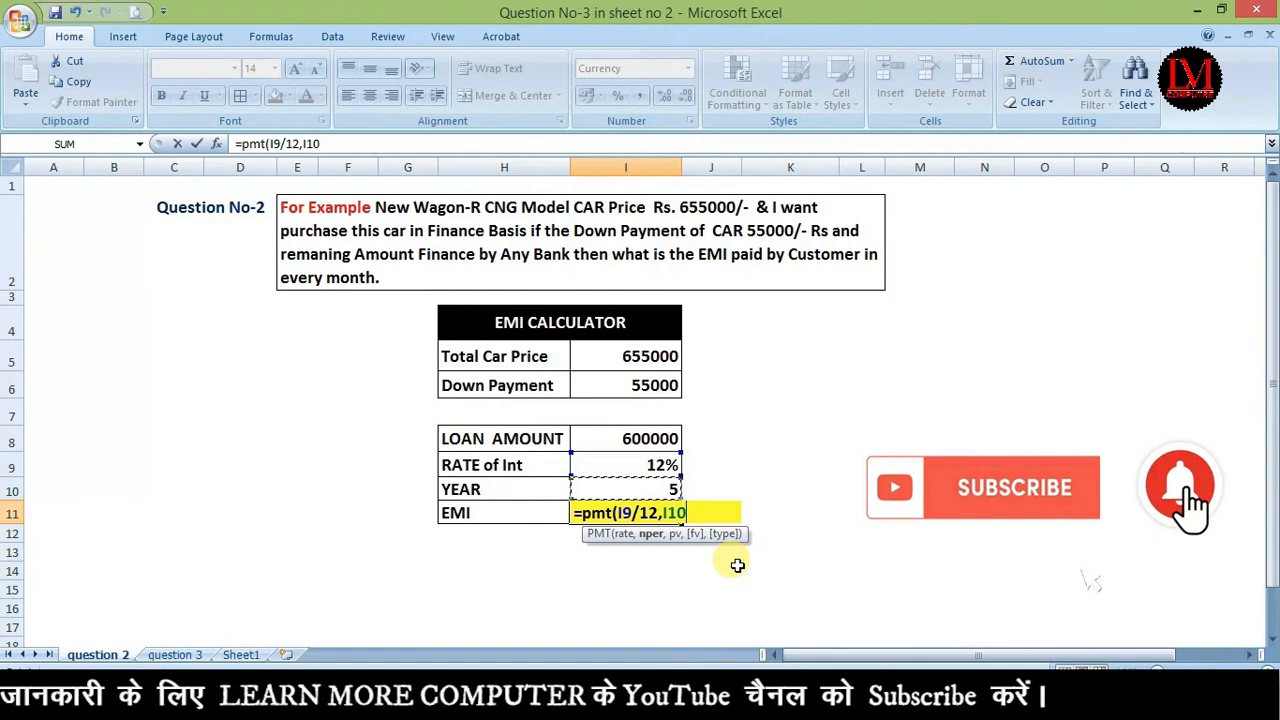
{"action": "type", "text": "*12"}
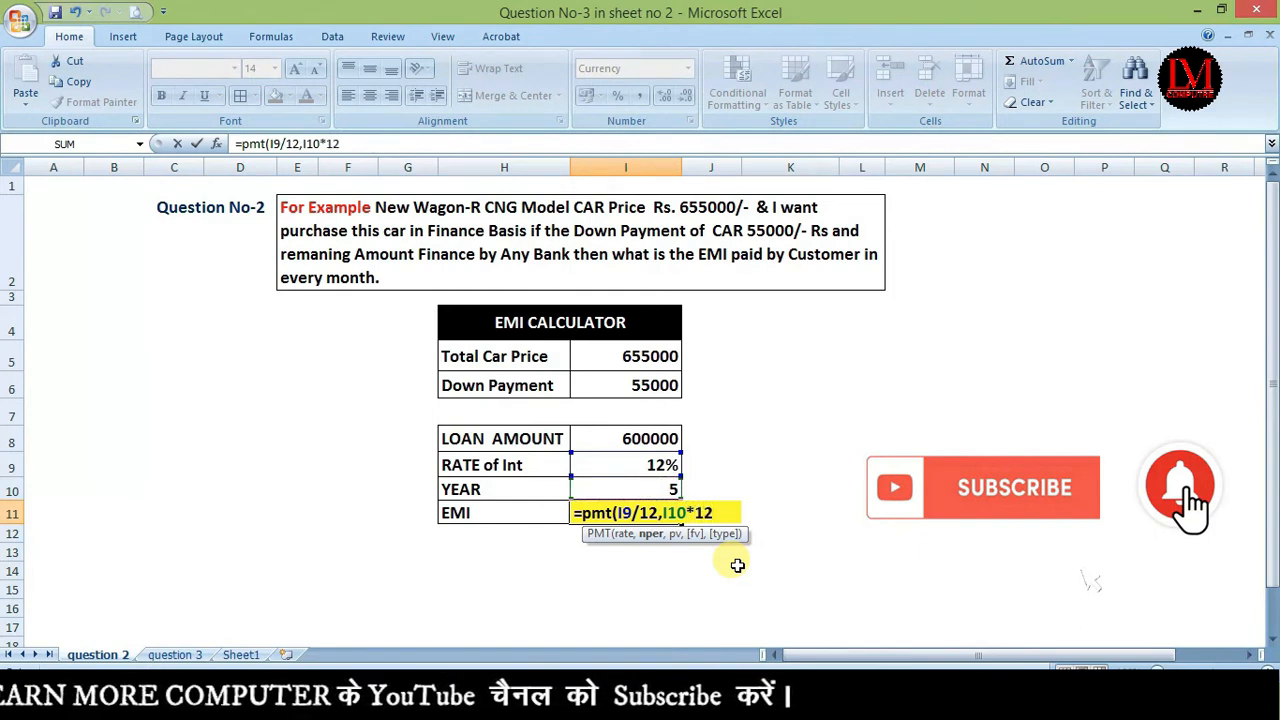
{"action": "type", "text": ","}
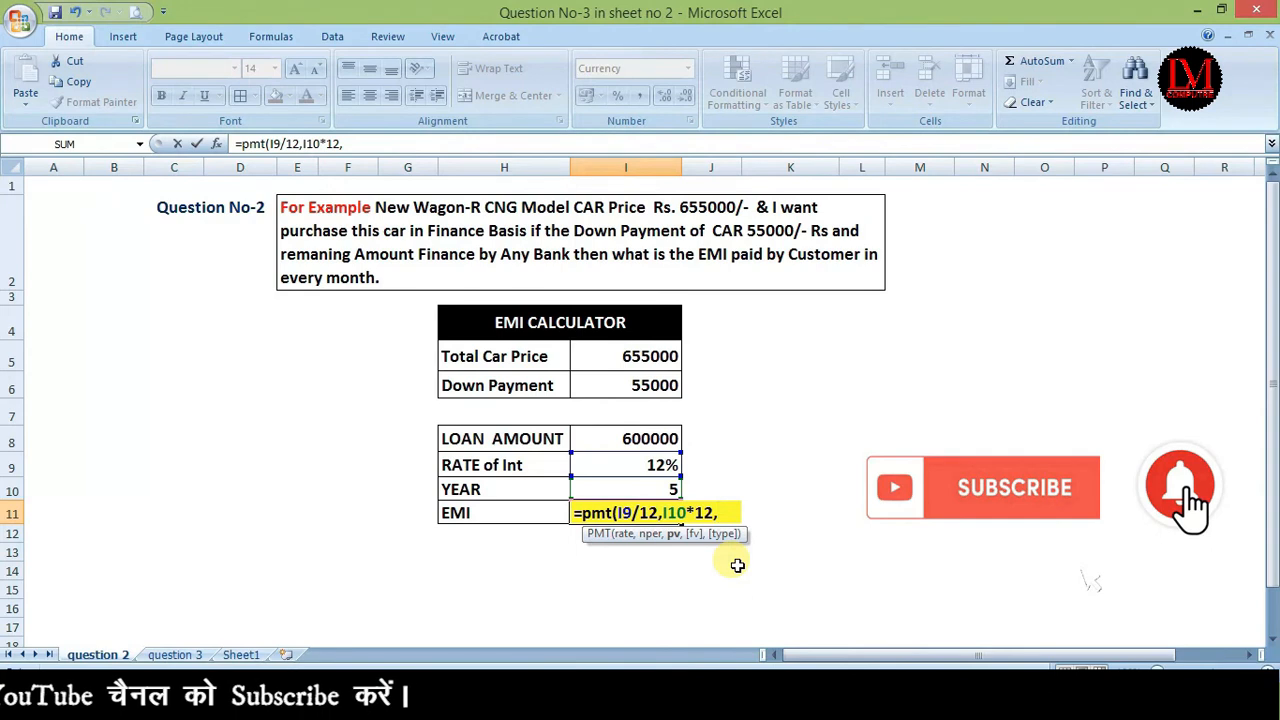
{"action": "key", "text": "Up"}
{"action": "key", "text": "Up"}
{"action": "key", "text": "Up"}
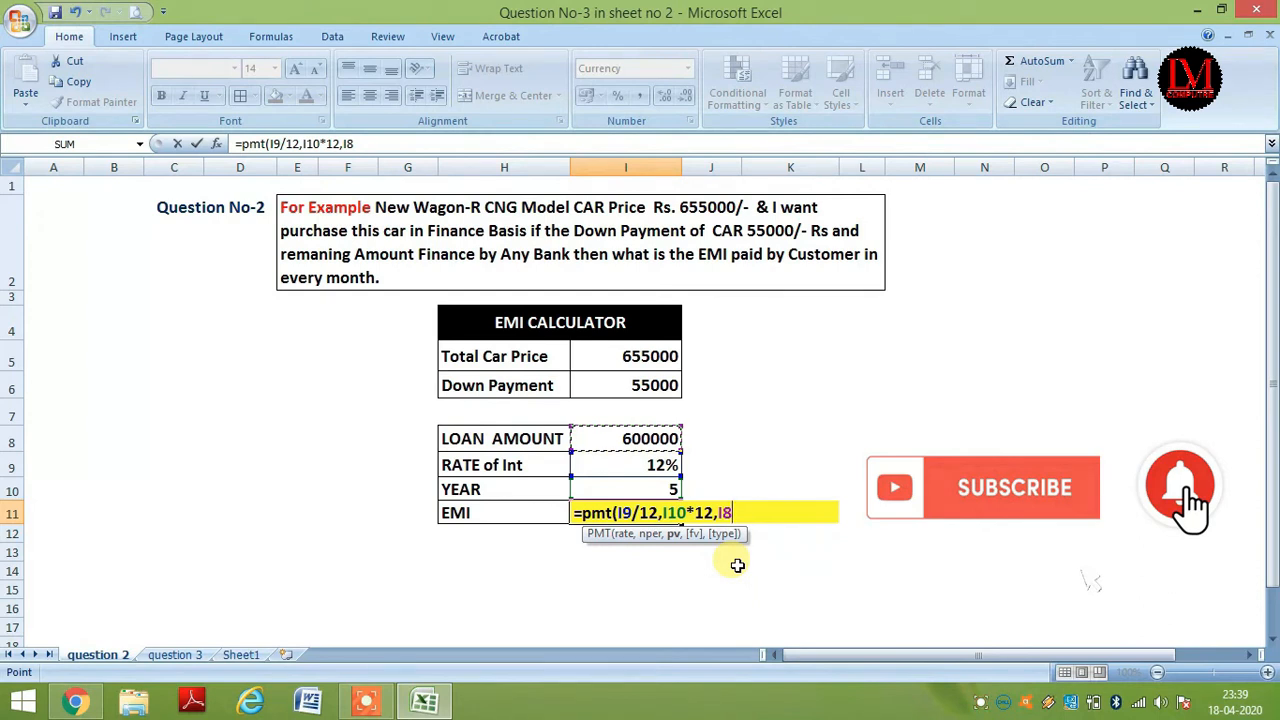
{"action": "type", "text": ")"}
{"action": "key", "text": "Return"}
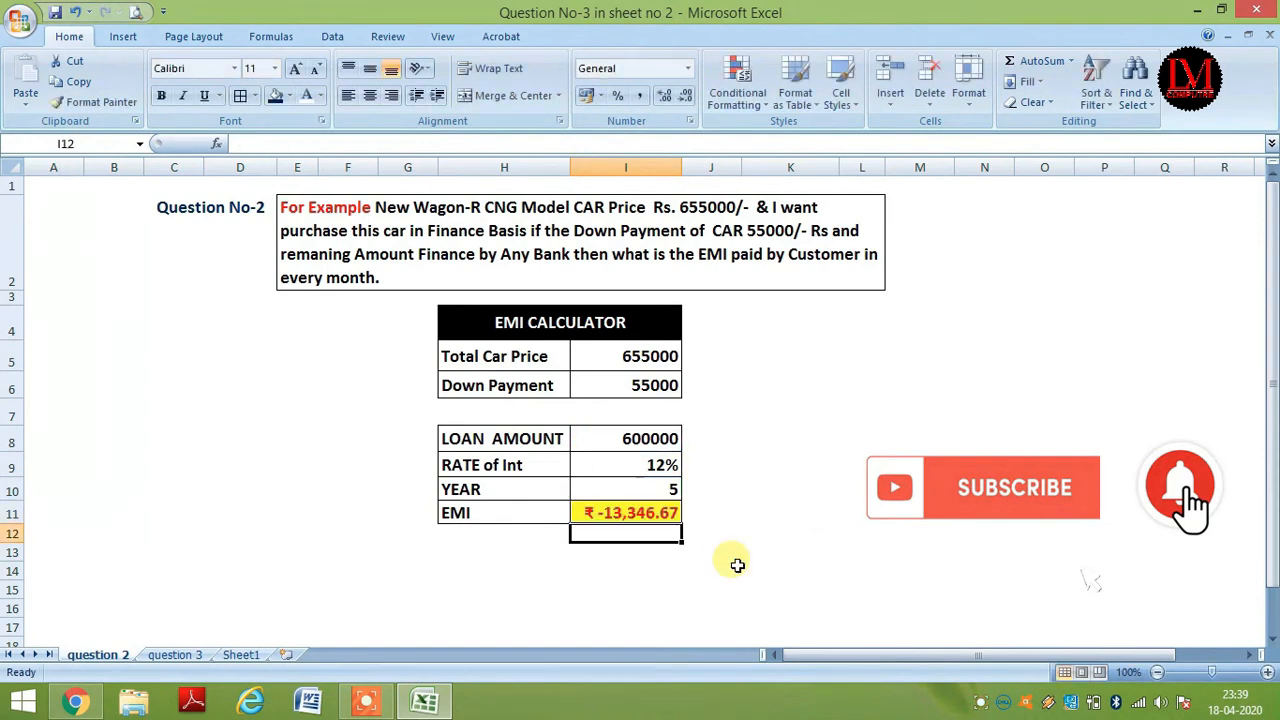
Step: Insert a minus sign before PMT in the EMI formula in I11, making it =-PMT(I9/12,I10*12,I8)
{"action": "key", "text": "Up"}
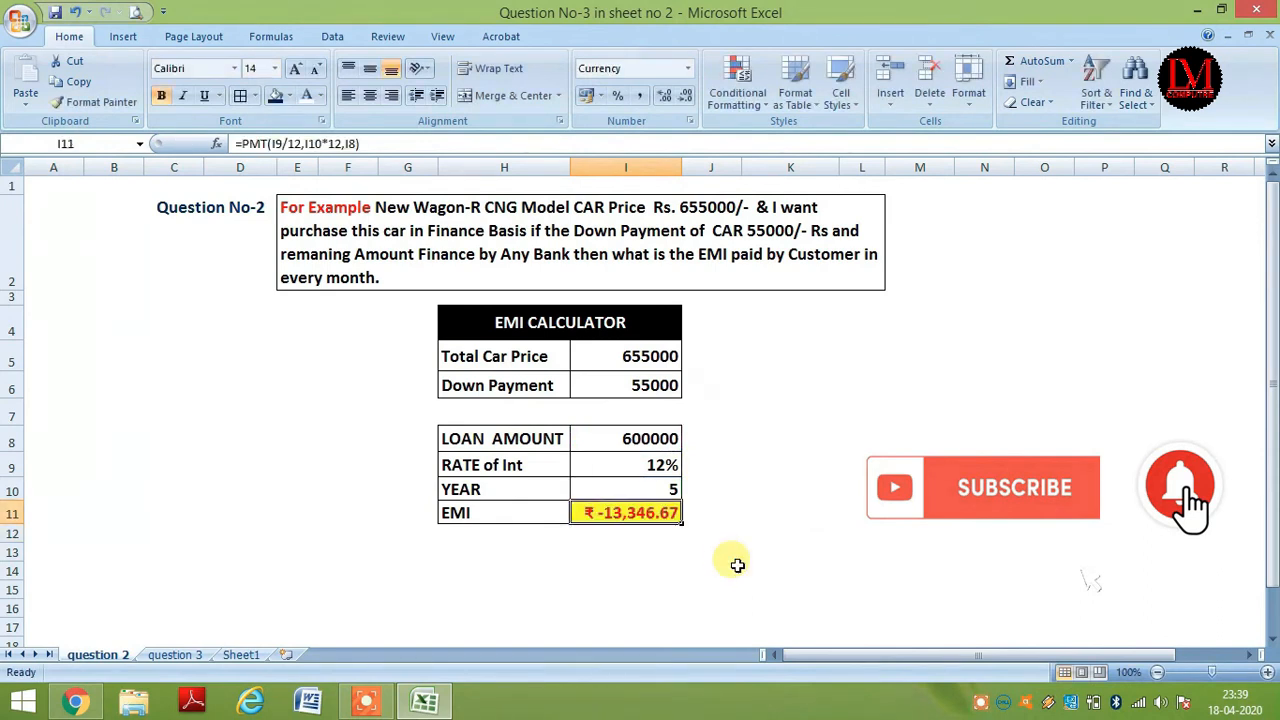
{"action": "key", "text": "F2"}
{"action": "key", "text": "Left"}
{"action": "key", "text": "Left"}
{"action": "key", "text": "Left"}
{"action": "key", "text": "Left"}
{"action": "key", "text": "Left"}
{"action": "key", "text": "Left"}
{"action": "key", "text": "Left"}
{"action": "key", "text": "Left"}
{"action": "key", "text": "Left"}
{"action": "key", "text": "Left"}
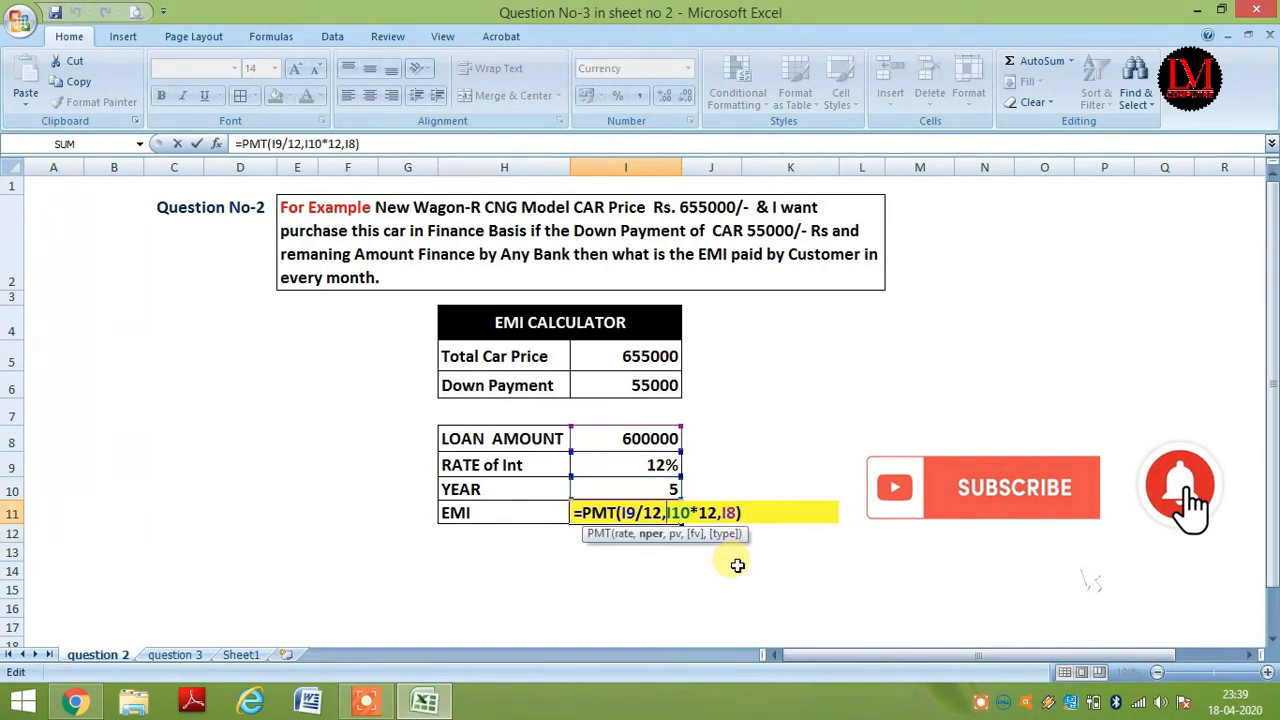
{"action": "key", "text": "Left"}
{"action": "key", "text": "Left"}
{"action": "key", "text": "Left"}
{"action": "key", "text": "Left"}
{"action": "key", "text": "Left"}
{"action": "key", "text": "Left"}
{"action": "key", "text": "Left"}
{"action": "key", "text": "Left"}
{"action": "key", "text": "Left"}
{"action": "key", "text": "Left"}
{"action": "type", "text": "-"}
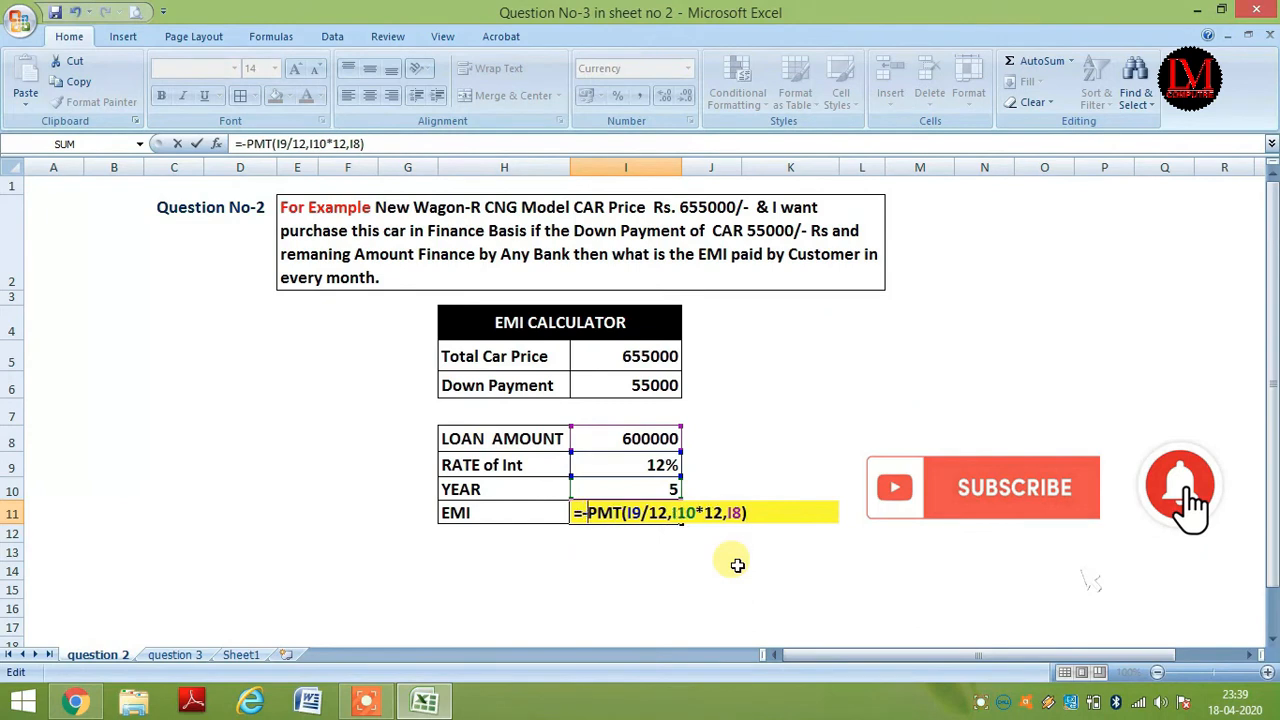
{"action": "key", "text": "Return"}
{"action": "key", "text": "Up"}
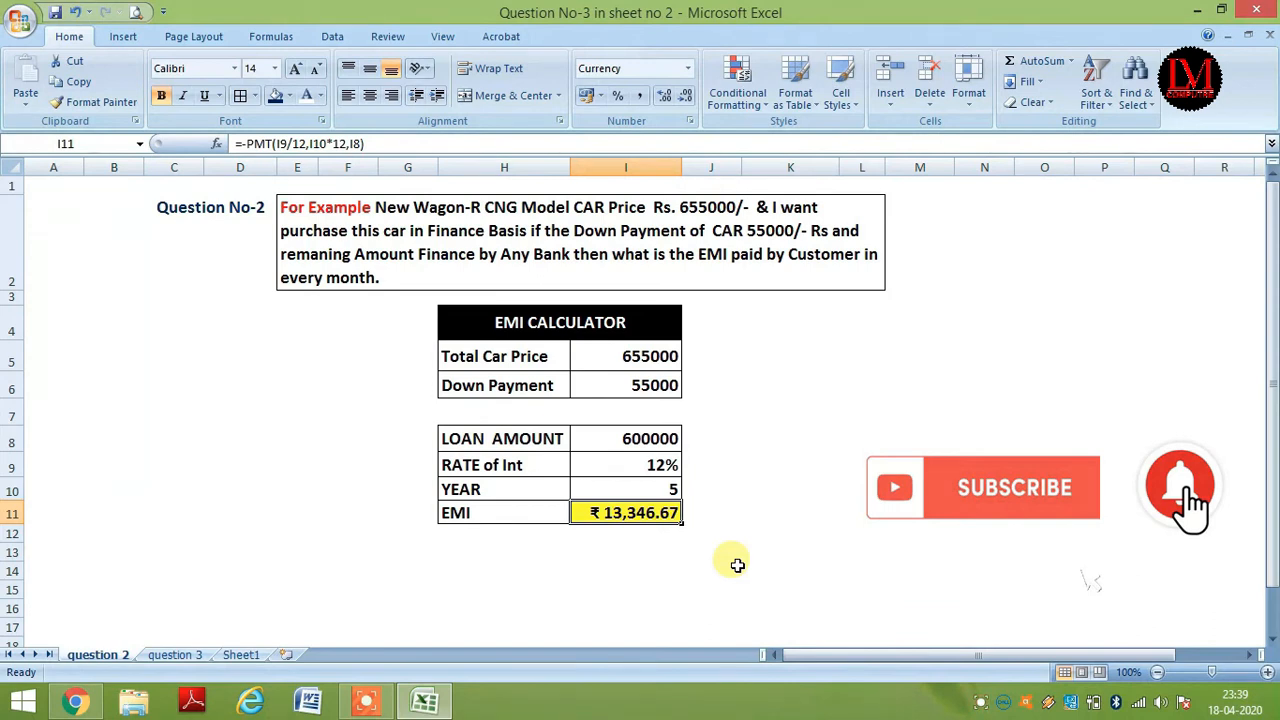
Step: Return to Sheet1 and examine the fixed deposit's input cells J10 to J12 and the empty Maturity cell J14
{"action": "left_click", "coordinate": [241, 656]}
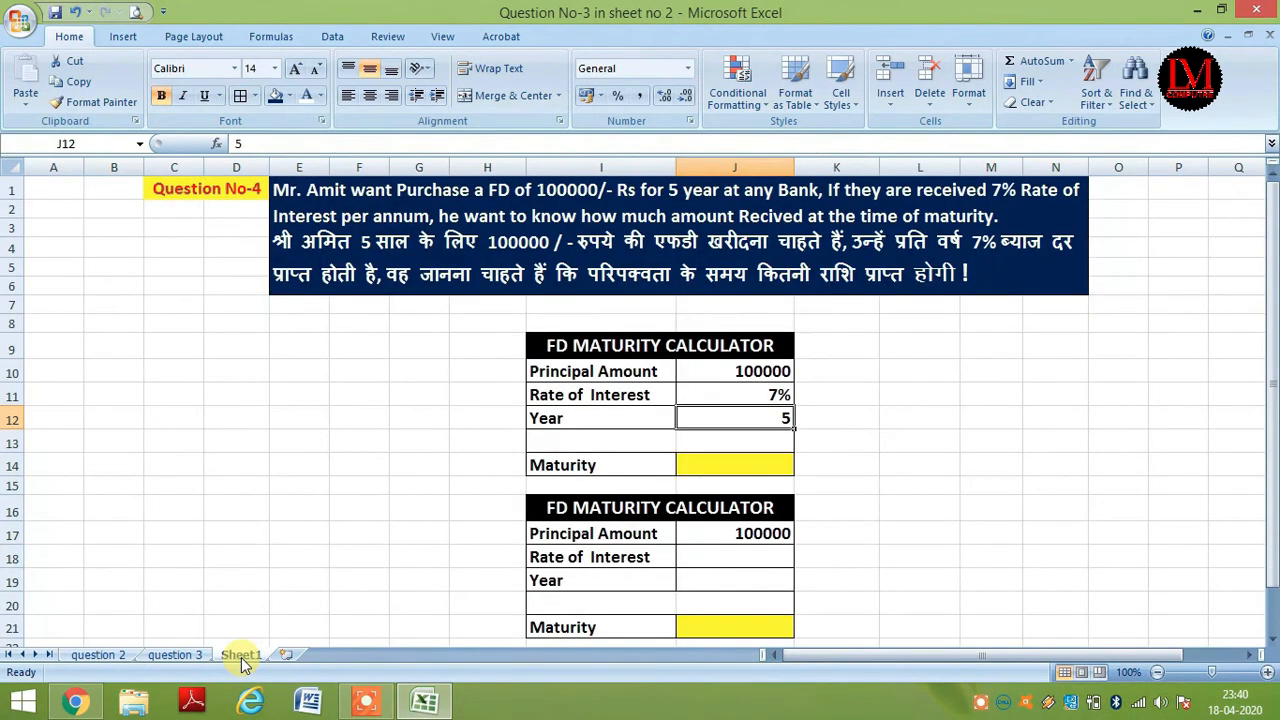
{"action": "left_click", "coordinate": [780, 456]}
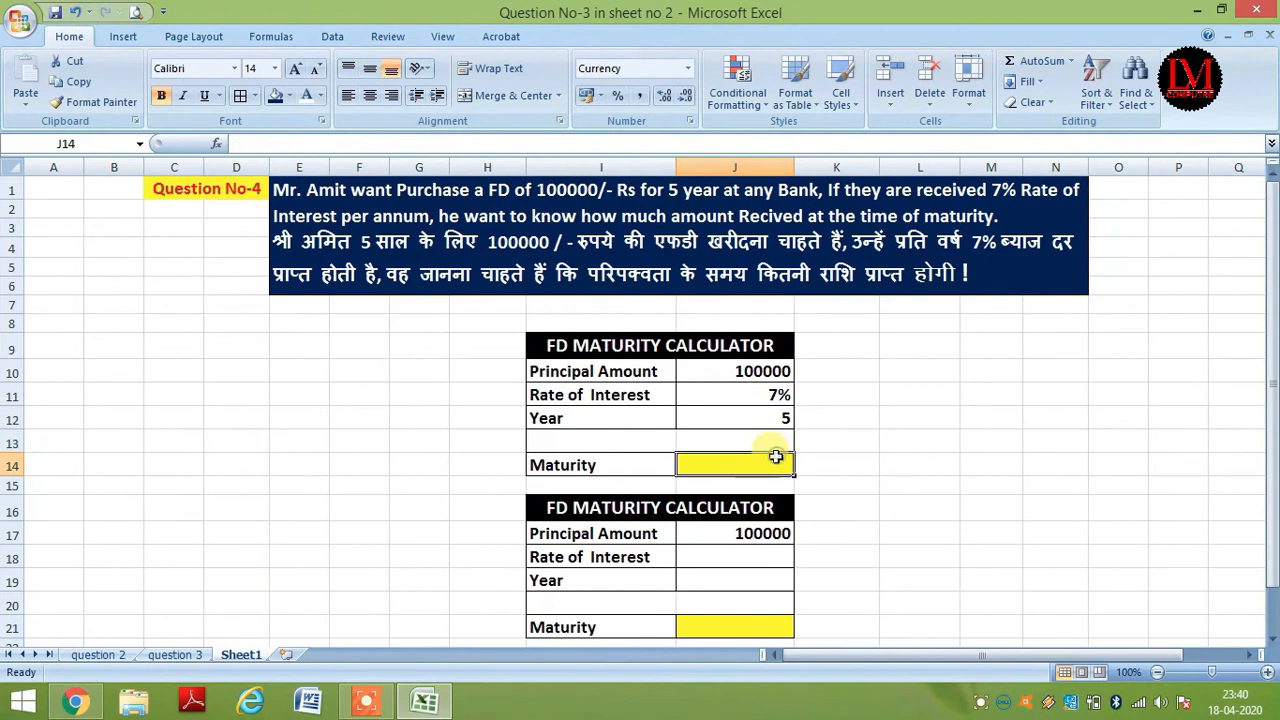
{"action": "left_click", "coordinate": [770, 371]}
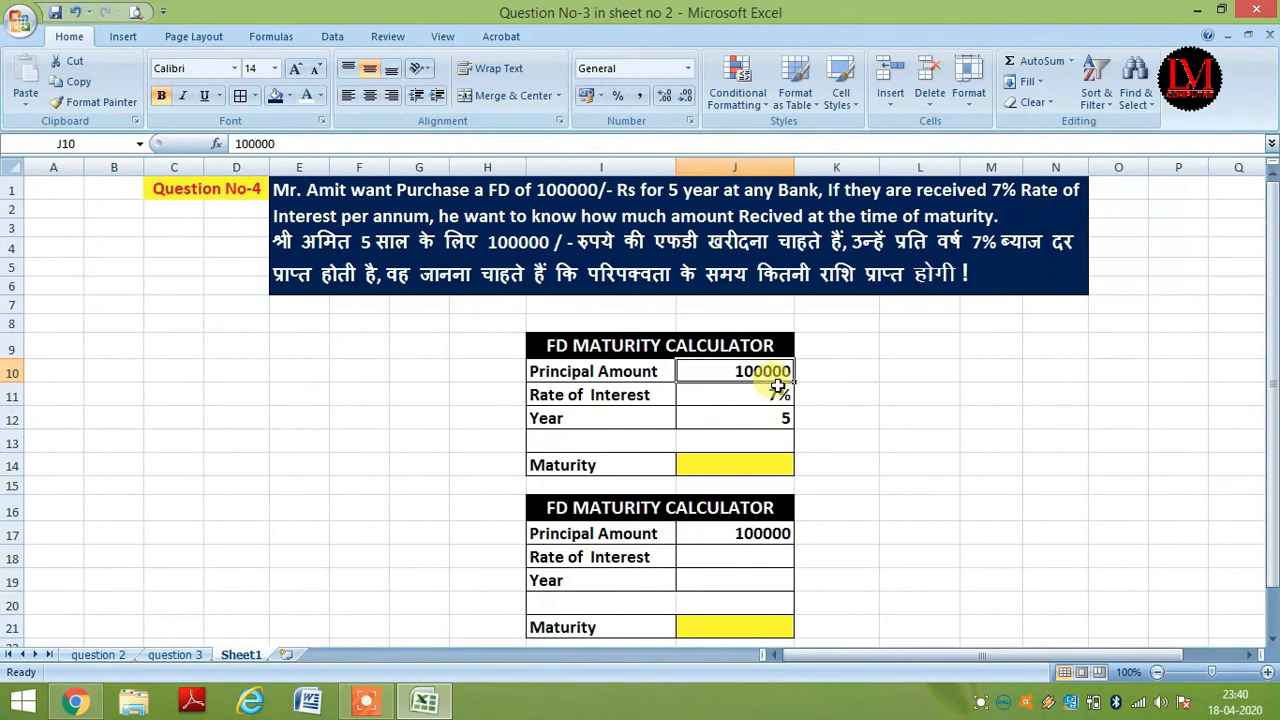
{"action": "left_click", "coordinate": [778, 392]}
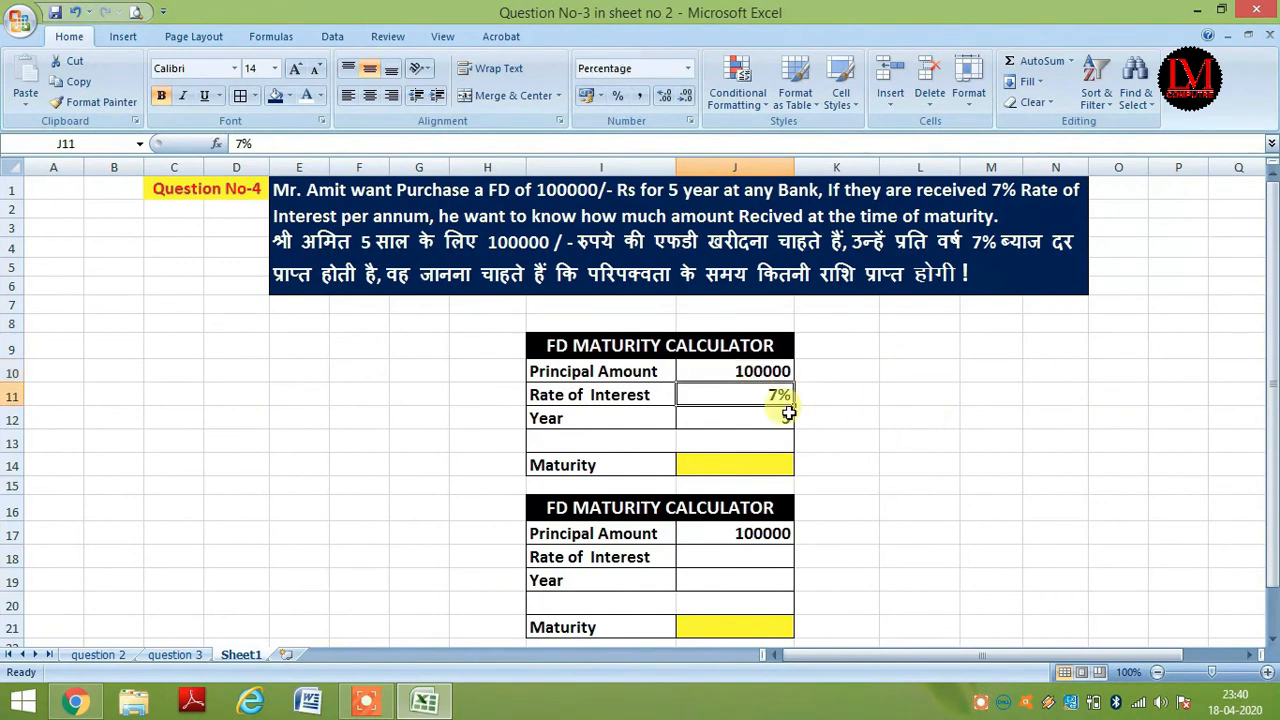
{"action": "left_click", "coordinate": [778, 418]}
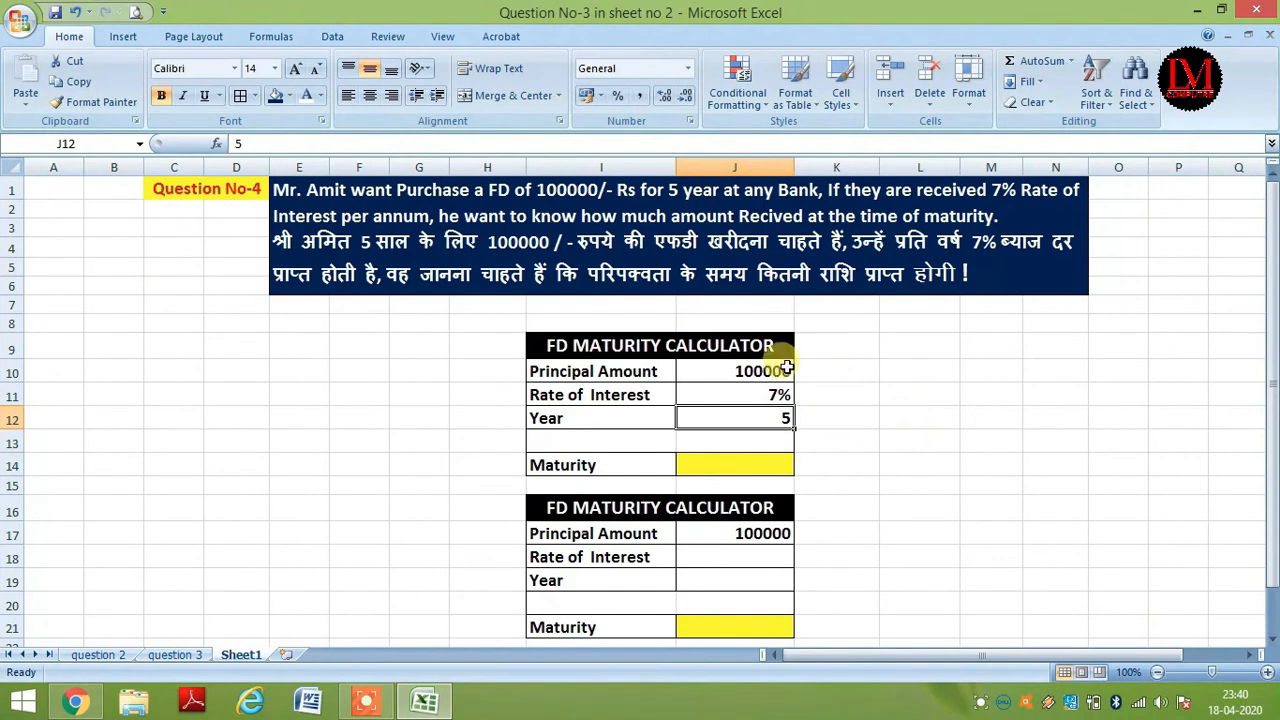
{"action": "left_click", "coordinate": [765, 466]}
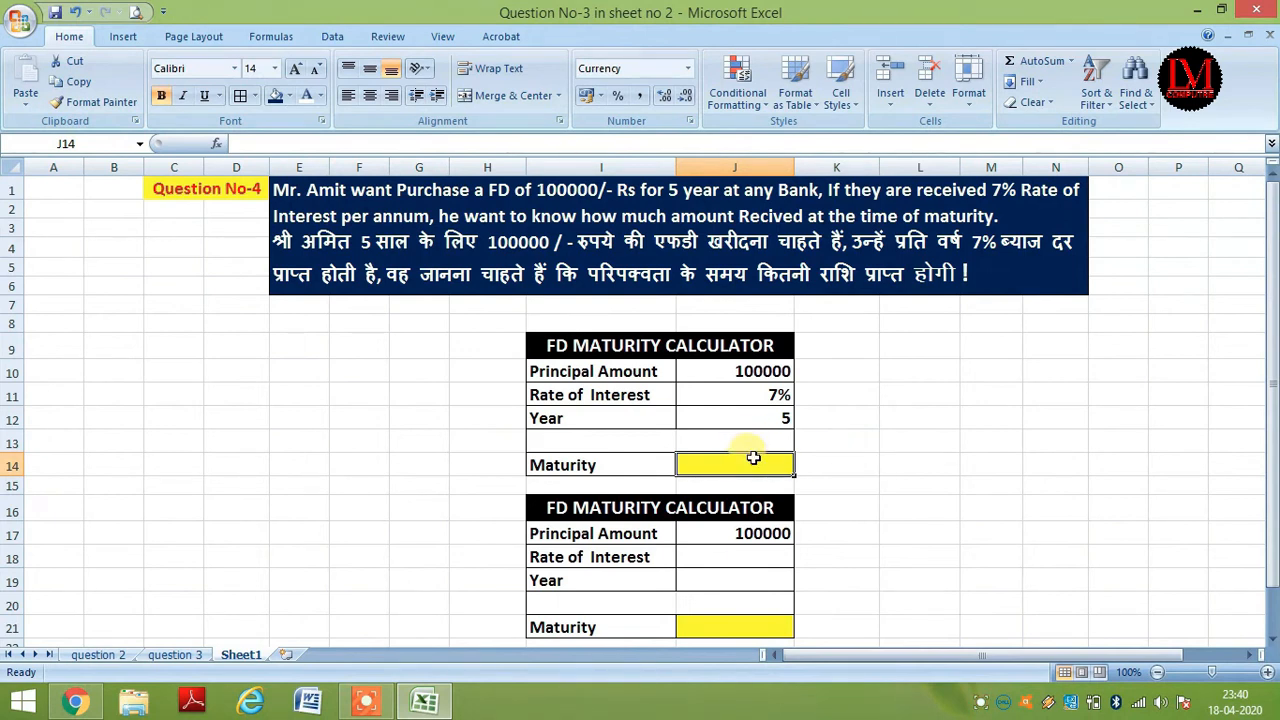
{"action": "left_click", "coordinate": [905, 466]}
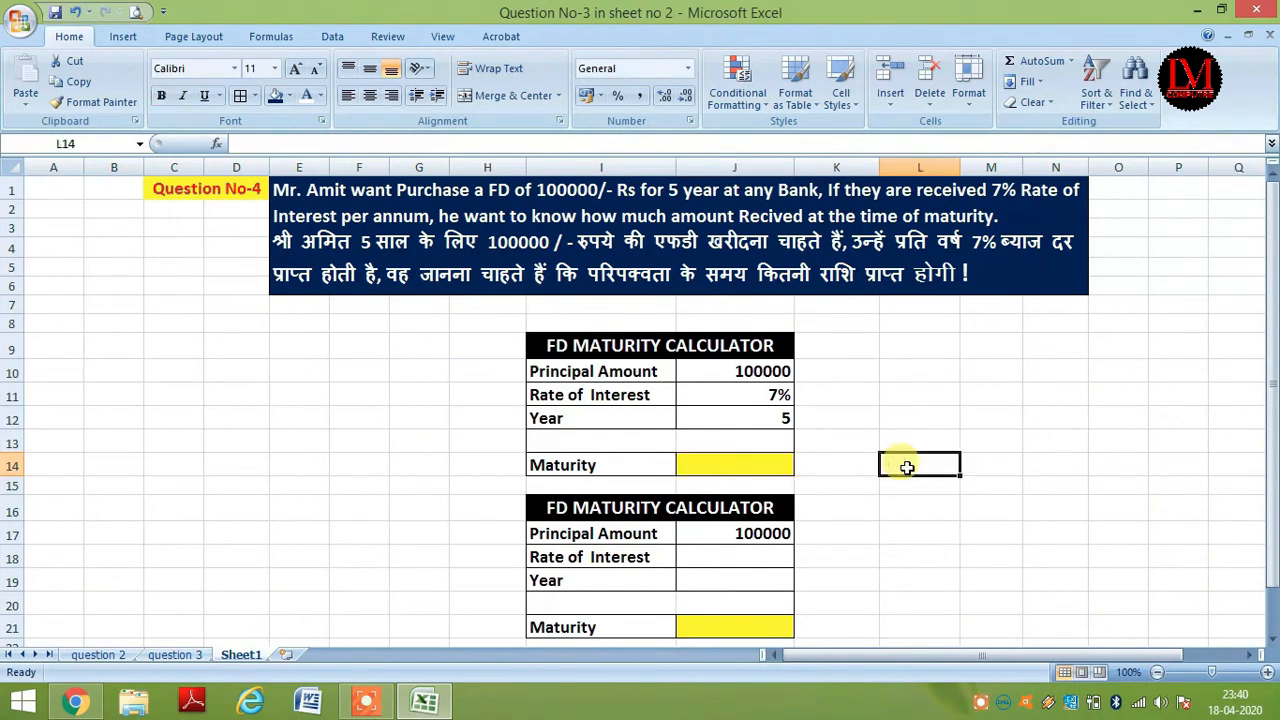
{"action": "left_click", "coordinate": [905, 410]}
{"action": "type", "text": "fv"}
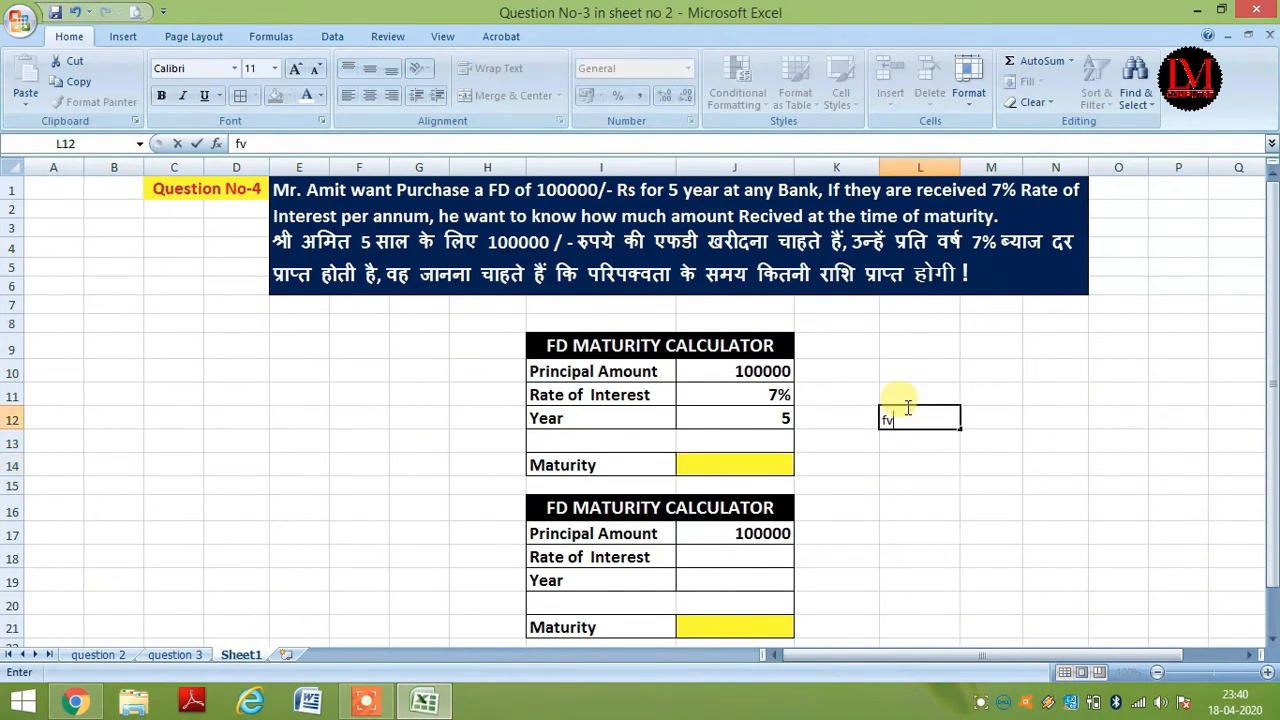
{"action": "key", "text": "BackSpace"}
{"action": "key", "text": "Up"}
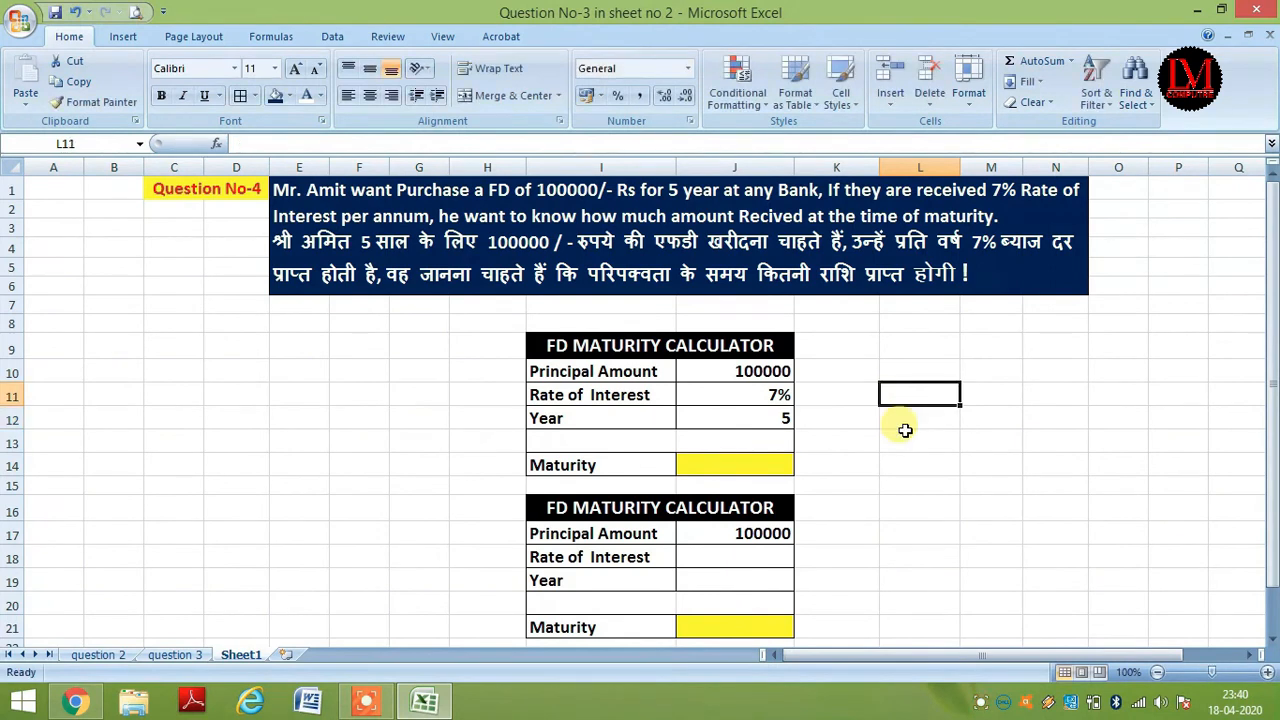
{"action": "type", "text": "FV"}
{"action": "key", "text": "Return"}
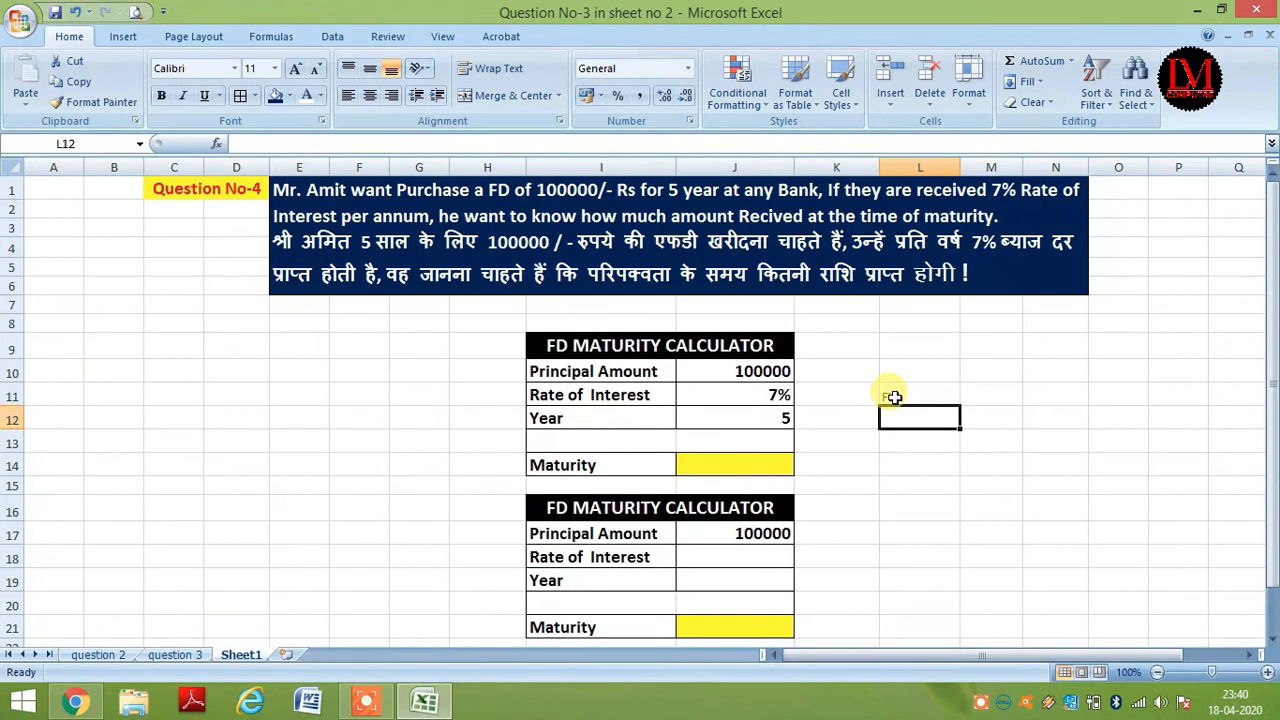
{"action": "left_click", "coordinate": [748, 460]}
{"action": "left_click", "coordinate": [905, 400]}
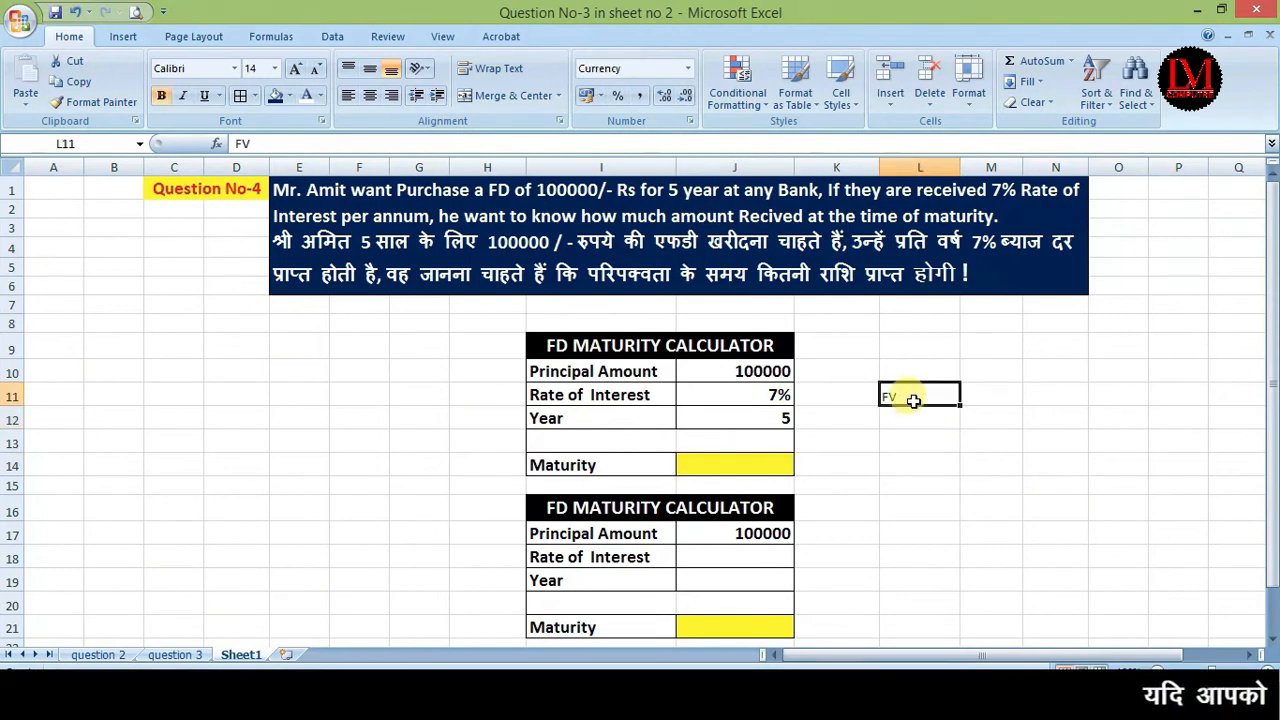
{"action": "key", "text": "Delete"}
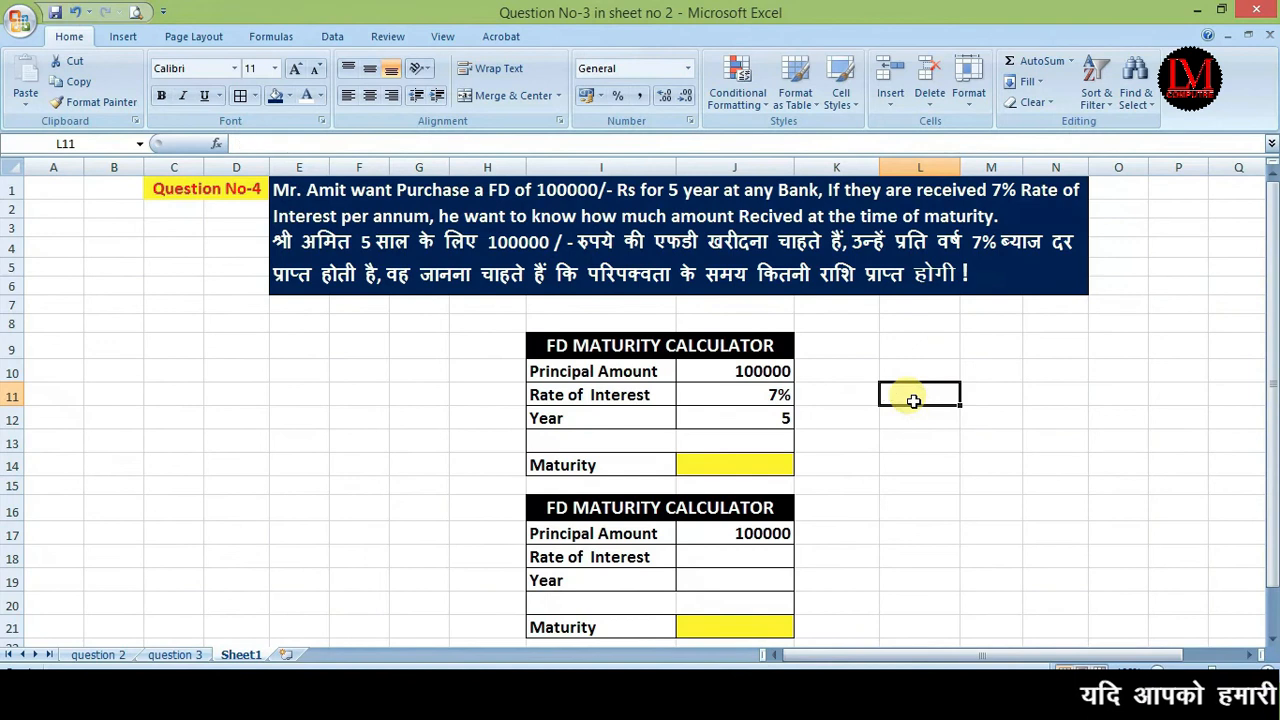
Step: Start an FV formula in the Maturity cell J14 with J11/12 as the rate and J12*12 as the number of periods
{"action": "left_click", "coordinate": [739, 458]}
{"action": "type", "text": "="}
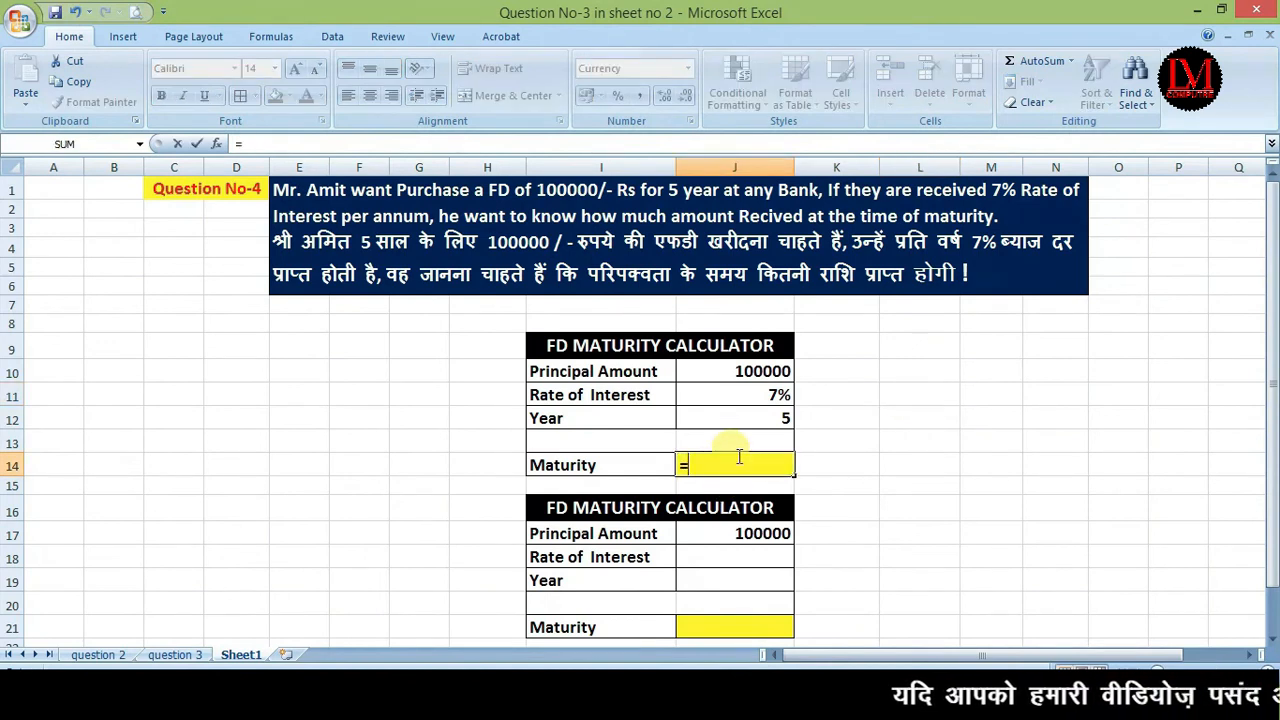
{"action": "type", "text": "fv"}
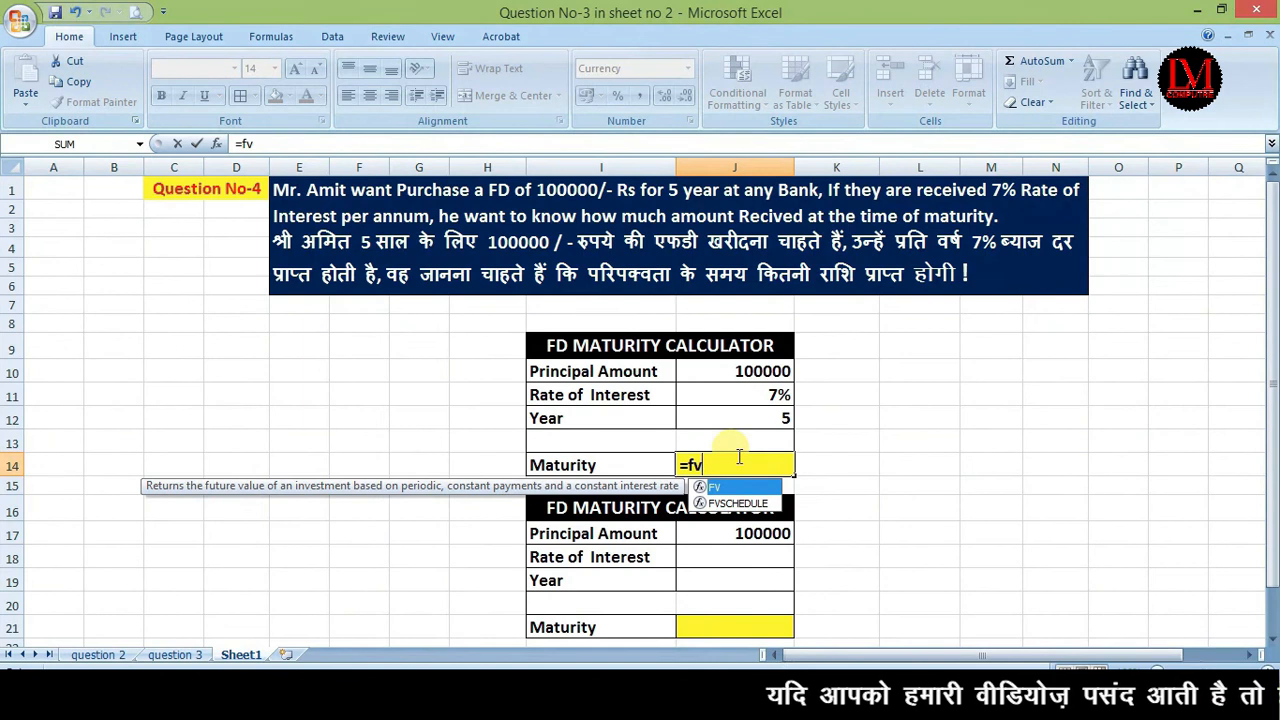
{"action": "type", "text": "("}
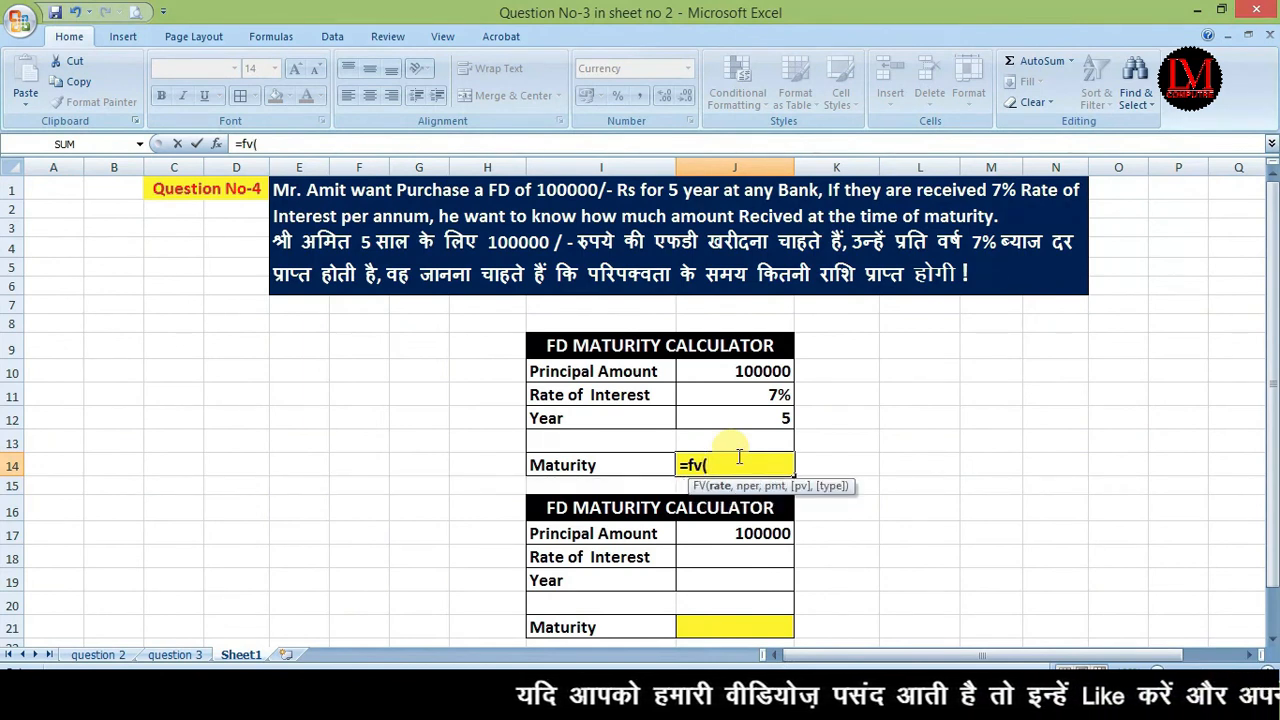
{"action": "left_click", "coordinate": [752, 395]}
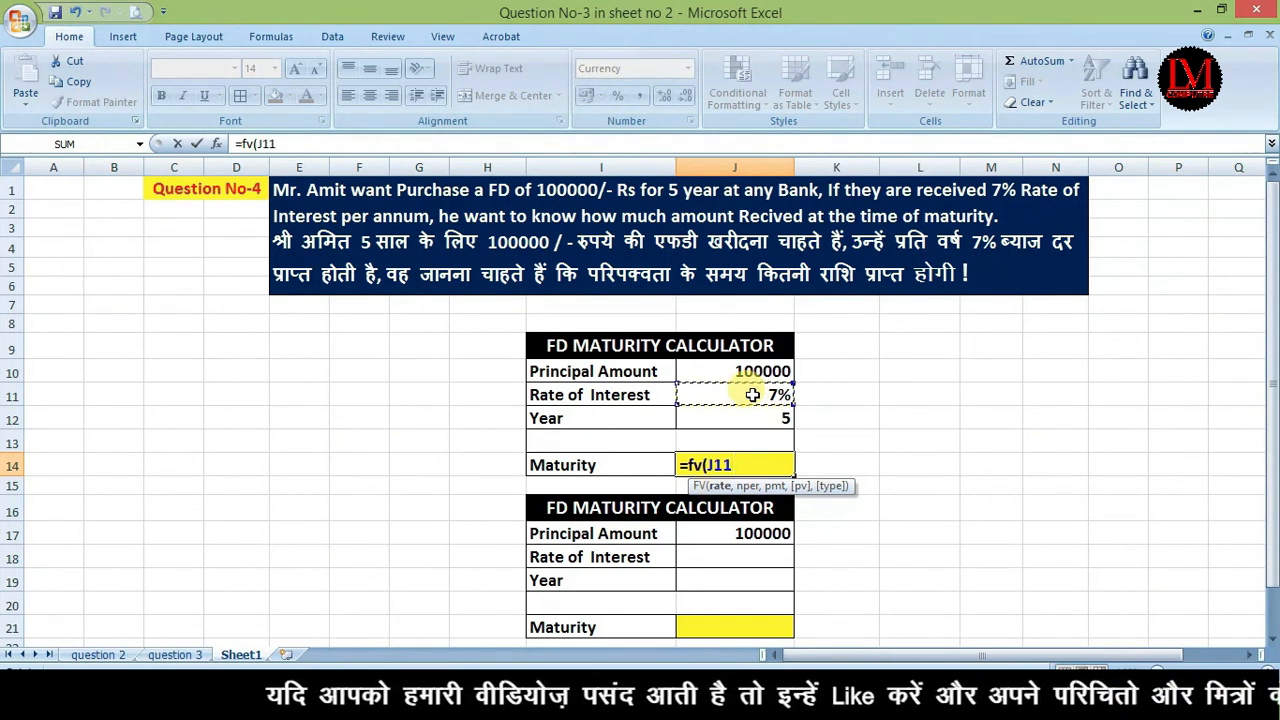
{"action": "type", "text": "/12,"}
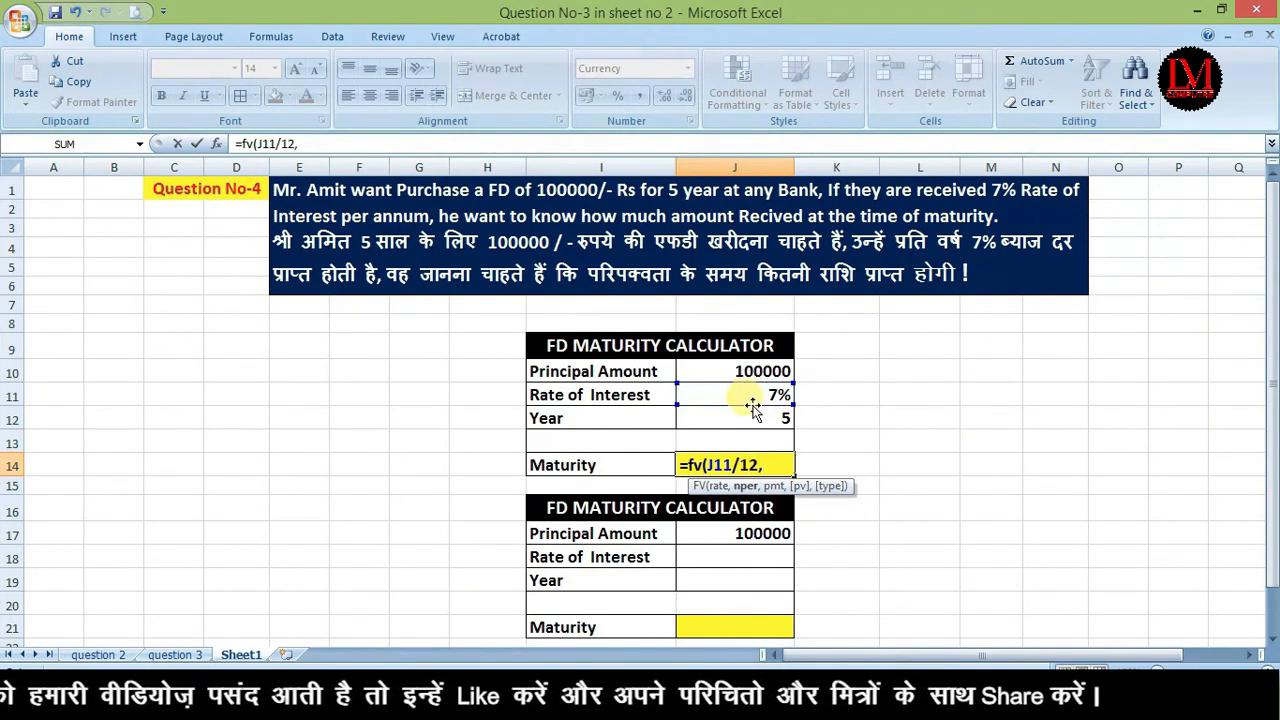
{"action": "left_click", "coordinate": [760, 418]}
{"action": "type", "text": "*12"}
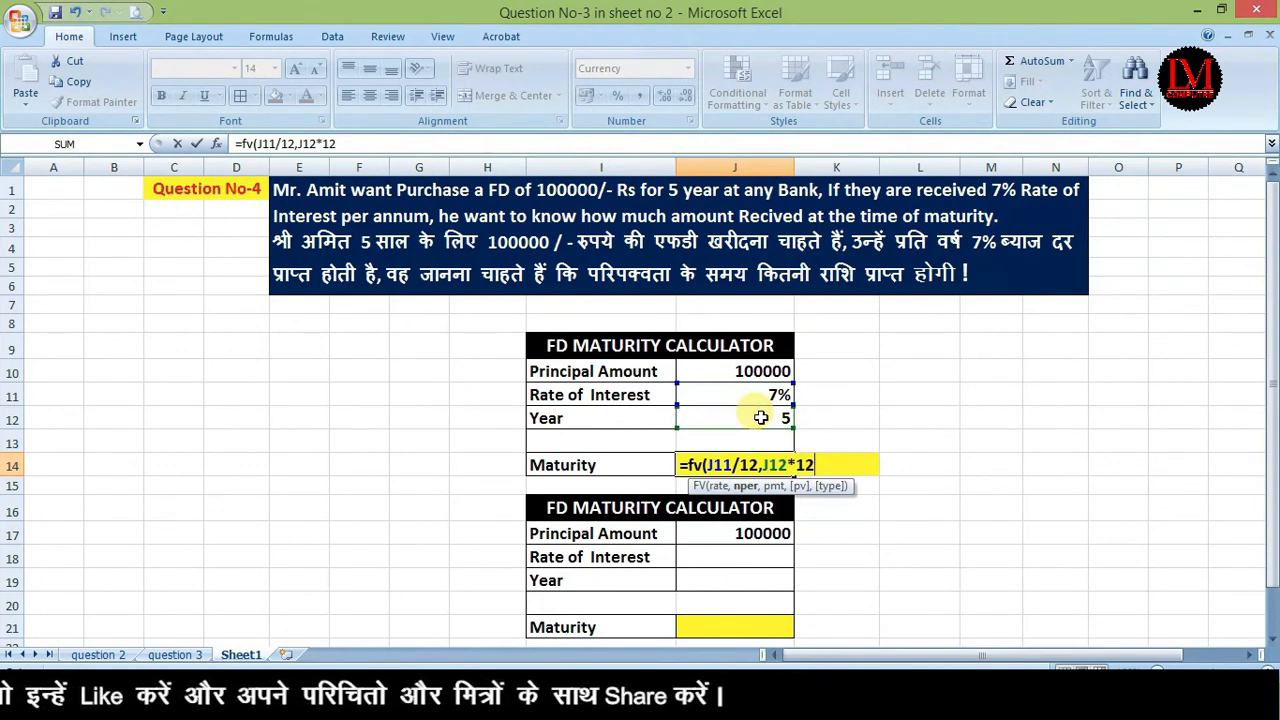
{"action": "type", "text": ","}
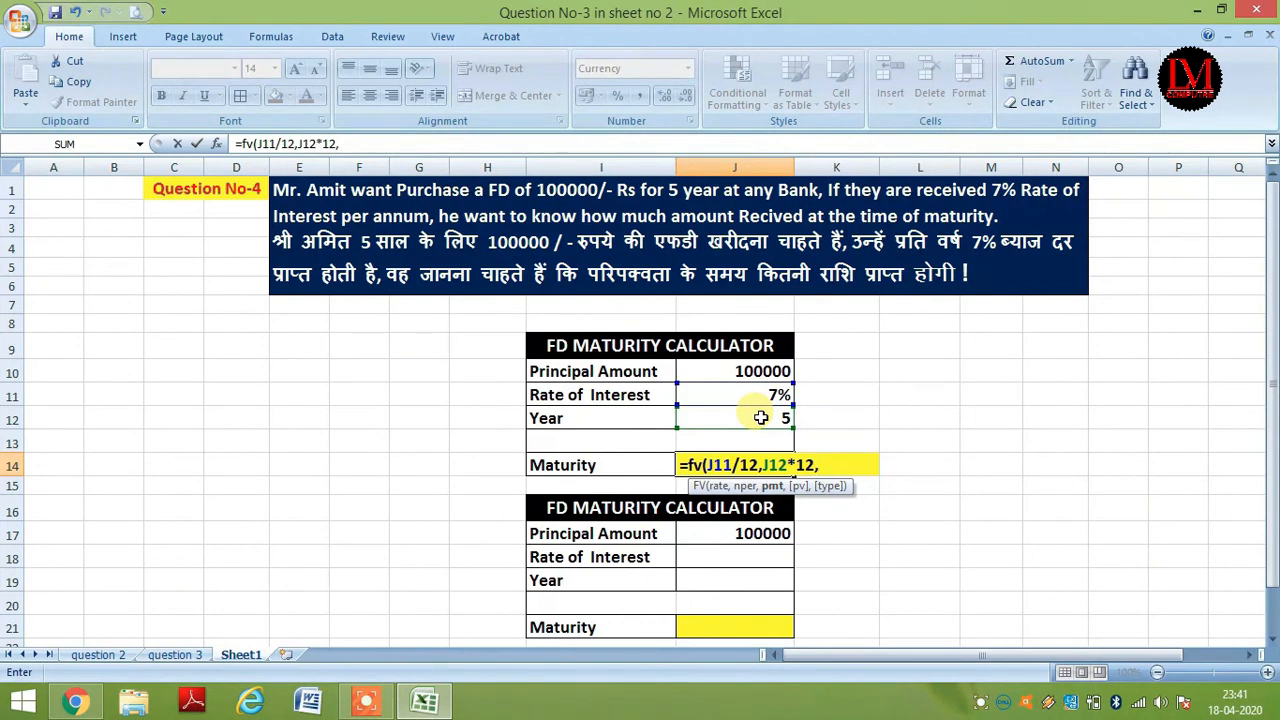
Step: Complete the FV formula in J14 with the nested payment argument PMT(J11/12,J12*12,J10) and enter it
{"action": "type", "text": "p"}
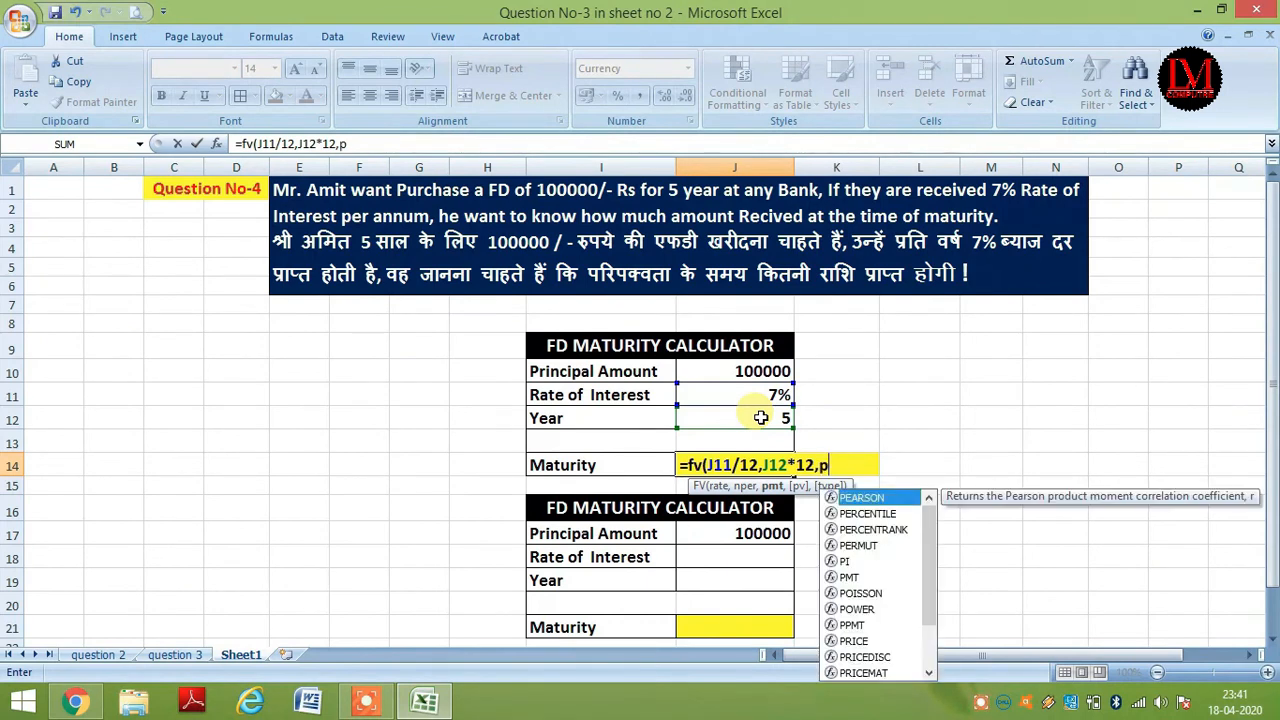
{"action": "type", "text": "mt("}
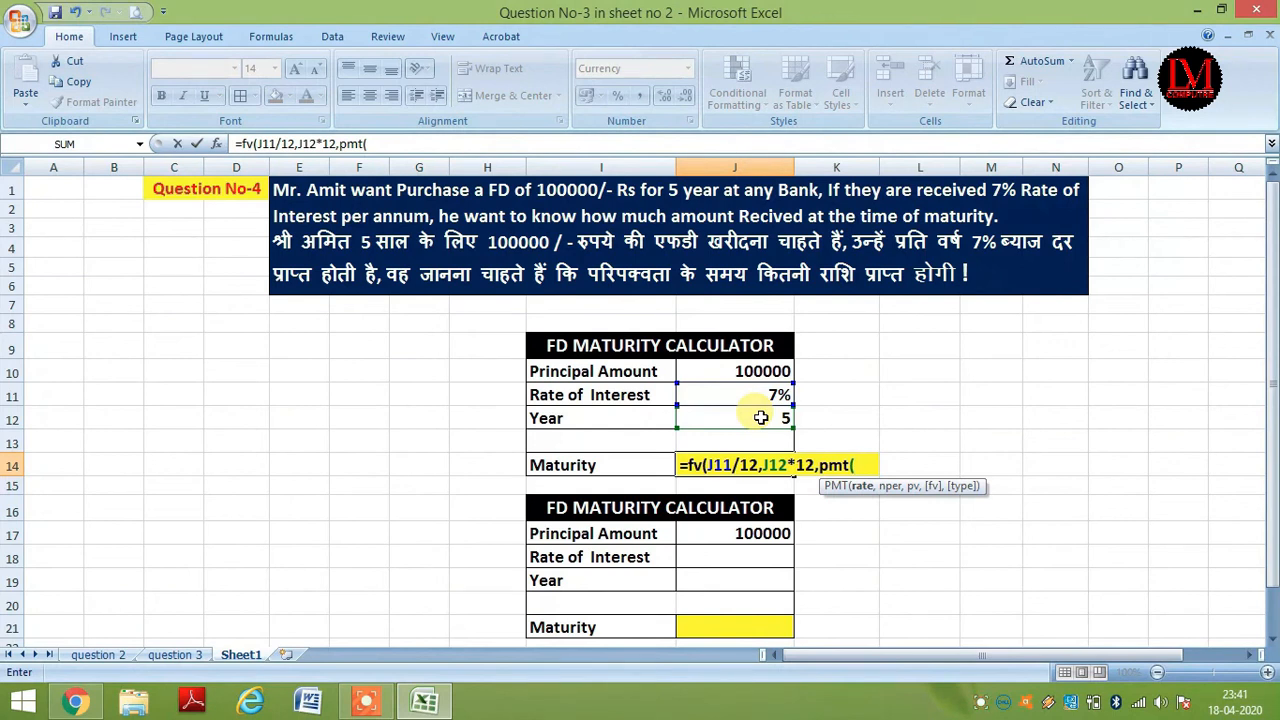
{"action": "left_click", "coordinate": [725, 394]}
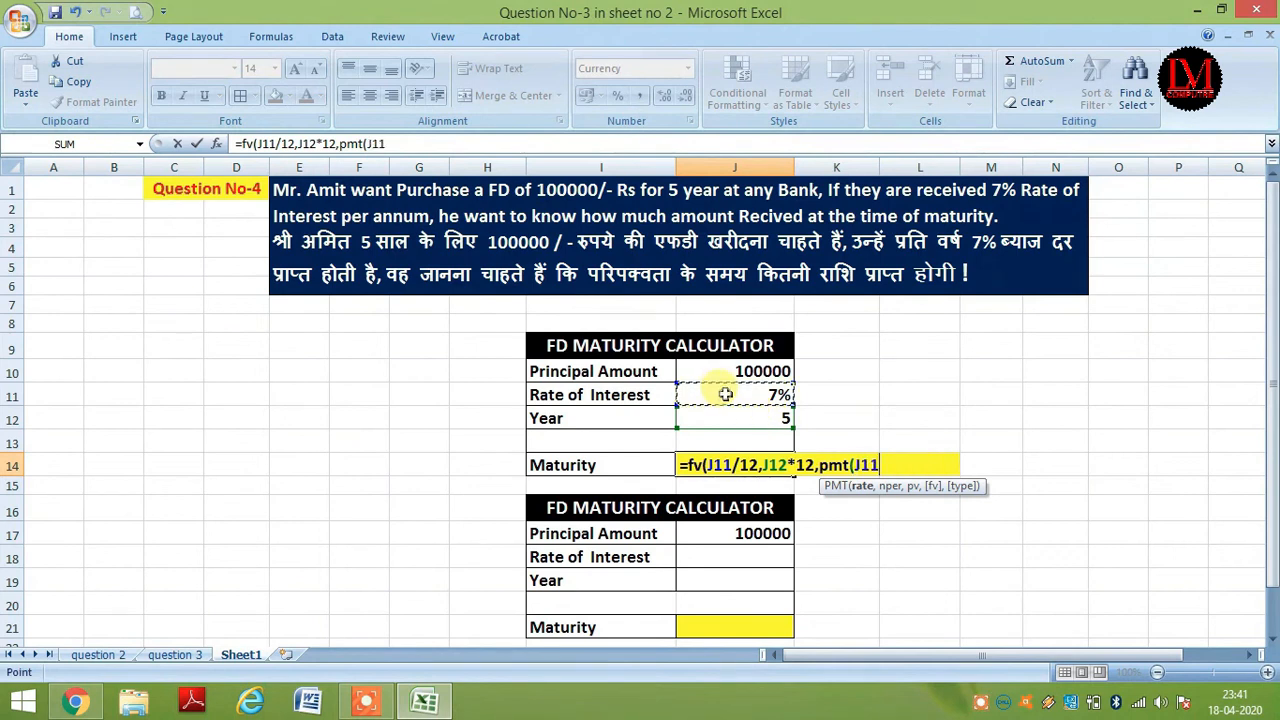
{"action": "type", "text": "/12,"}
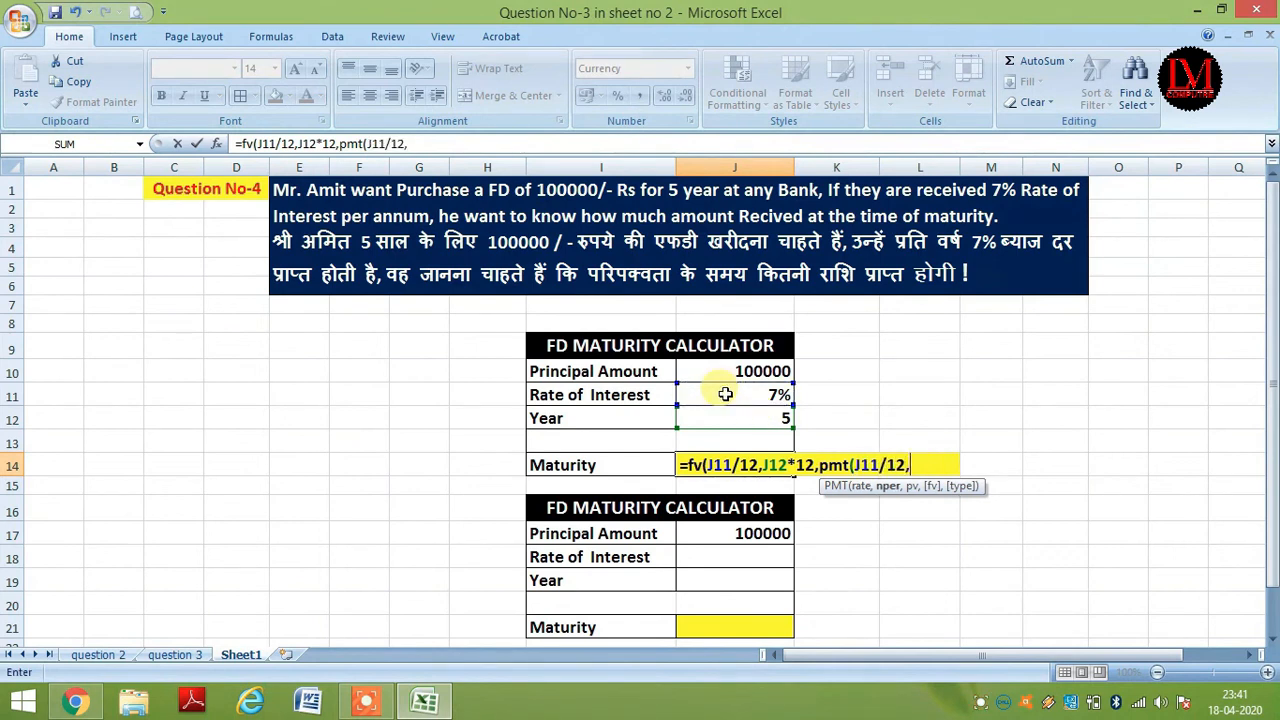
{"action": "left_click", "coordinate": [745, 418]}
{"action": "type", "text": "*12,"}
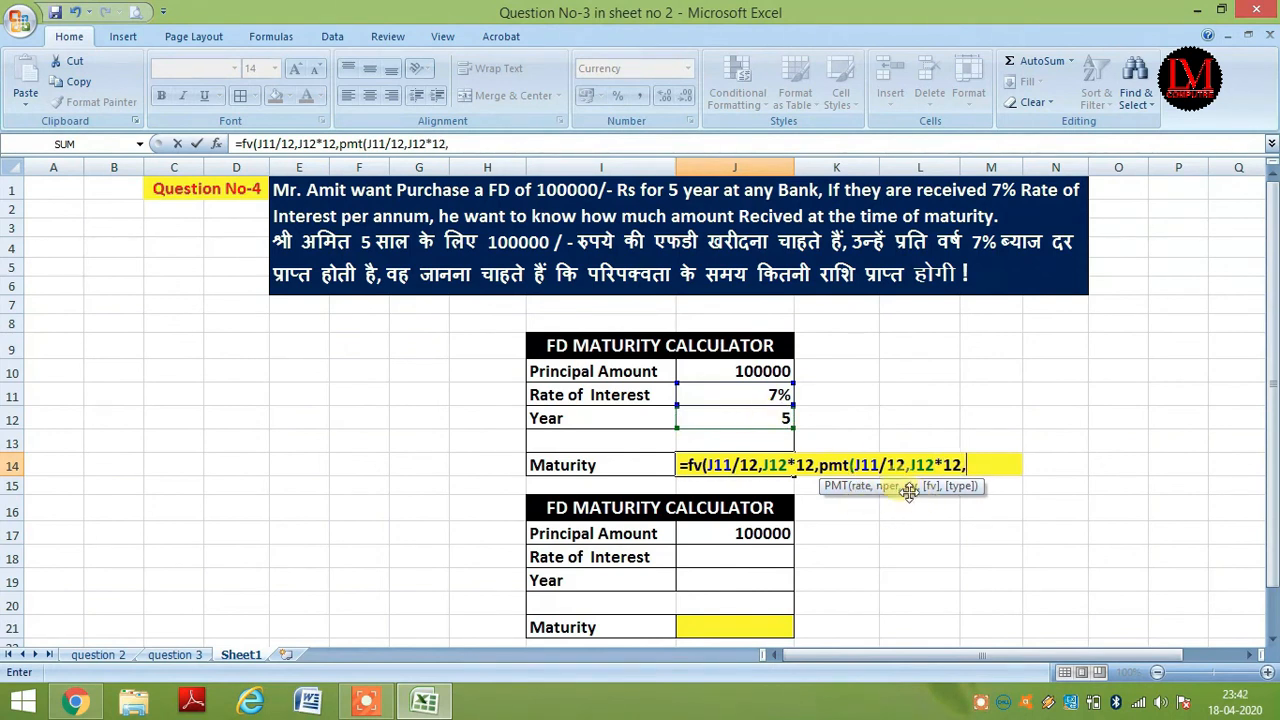
{"action": "left_click", "coordinate": [725, 371]}
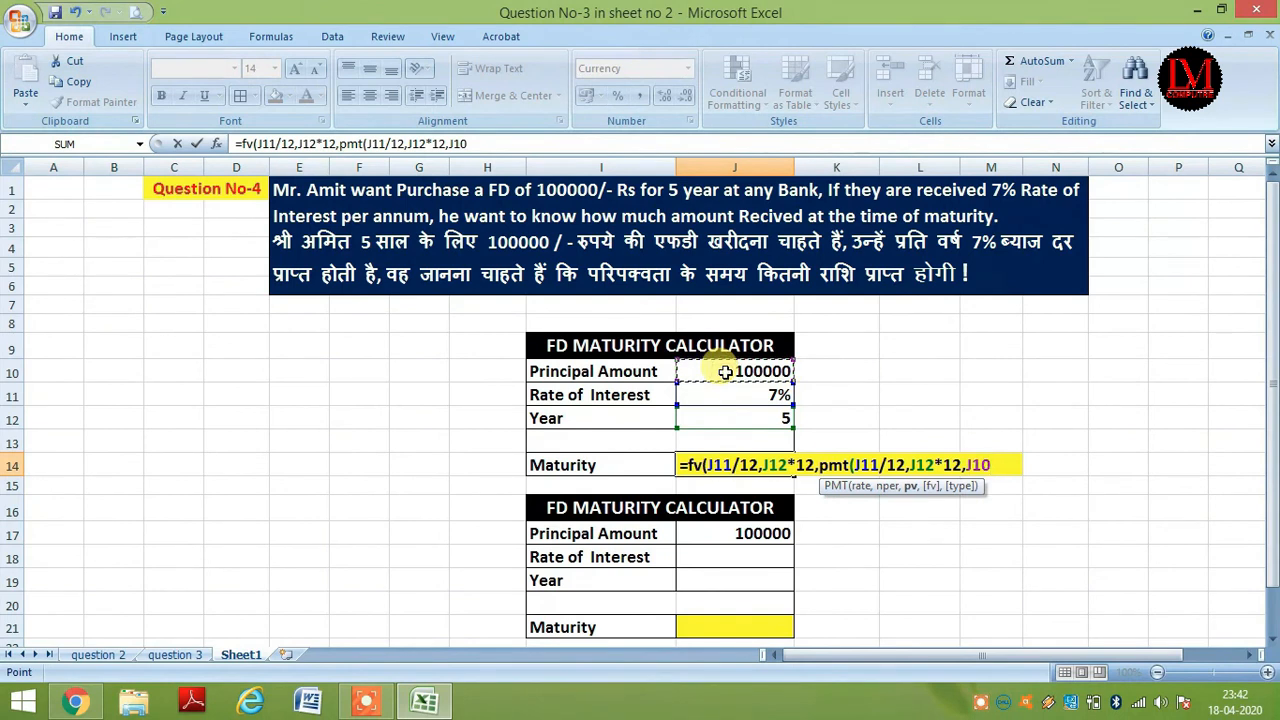
{"action": "type", "text": ")"}
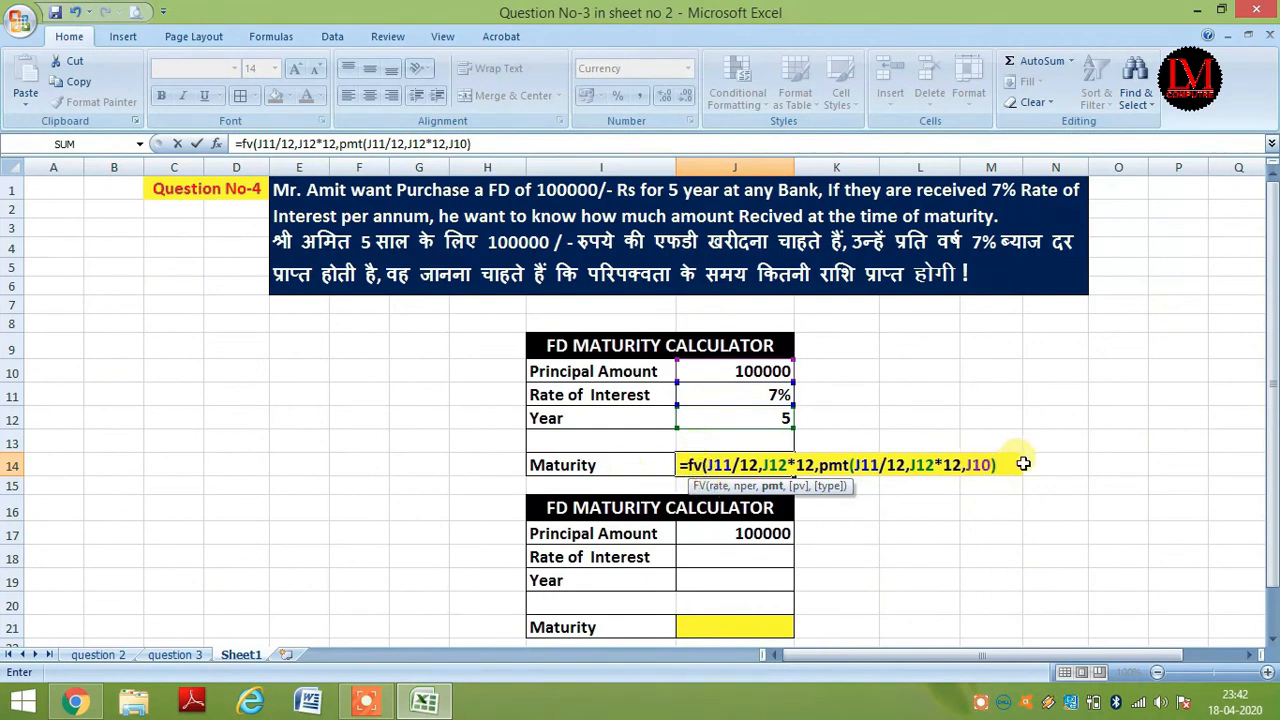
{"action": "type", "text": ")"}
{"action": "key", "text": "Return"}
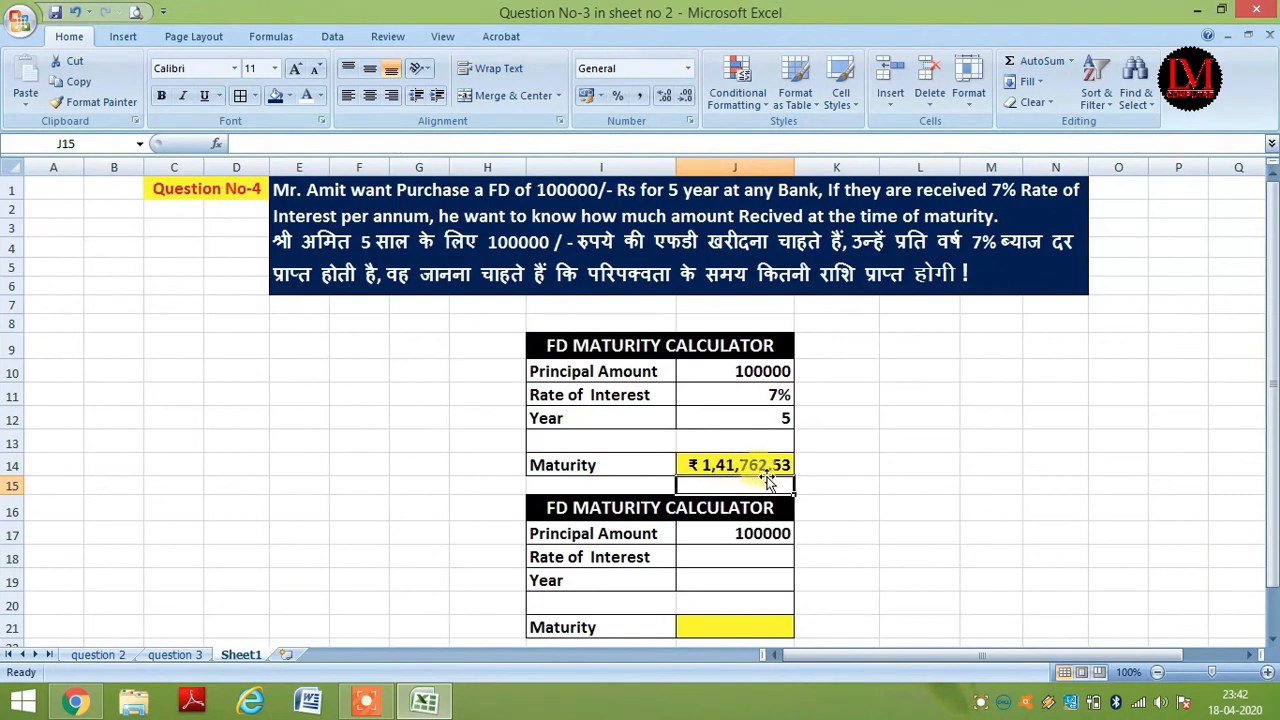
Step: Review the first FD calculator's principal, rate and year in J10 to J12 against the maturity formula in J14
{"action": "left_click", "coordinate": [787, 371]}
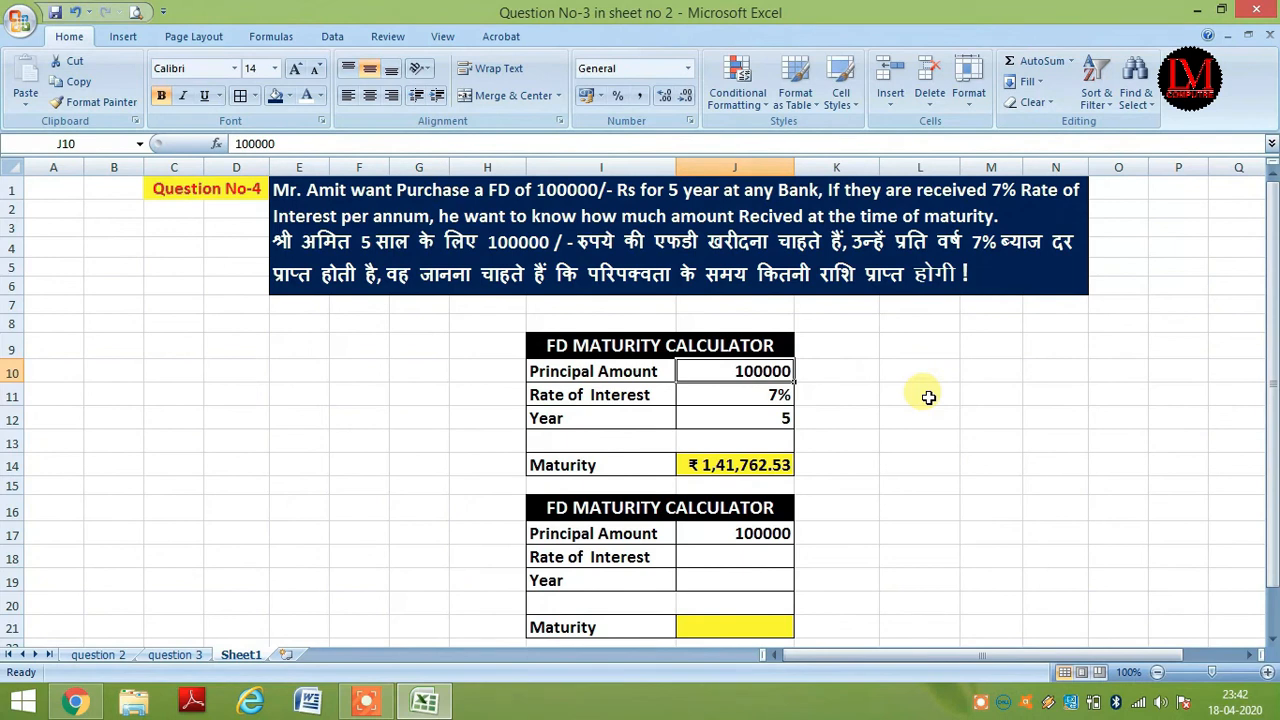
{"action": "left_click", "coordinate": [730, 396]}
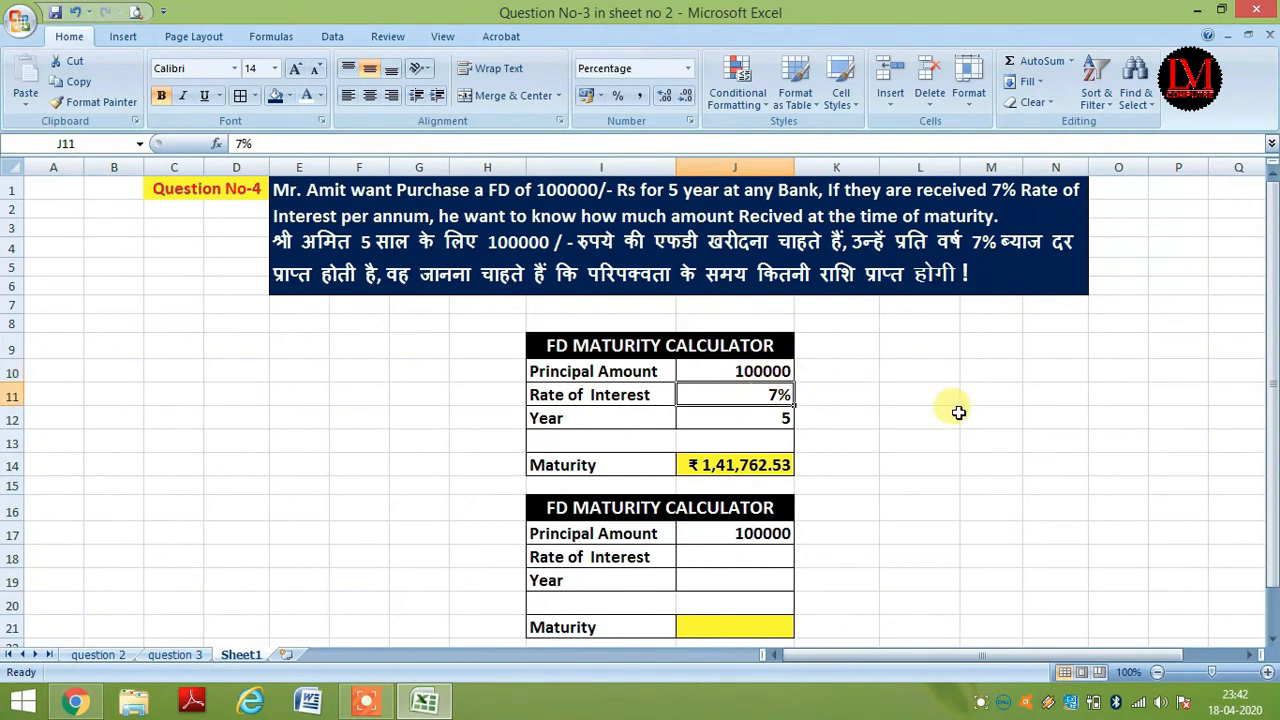
{"action": "left_click", "coordinate": [740, 418]}
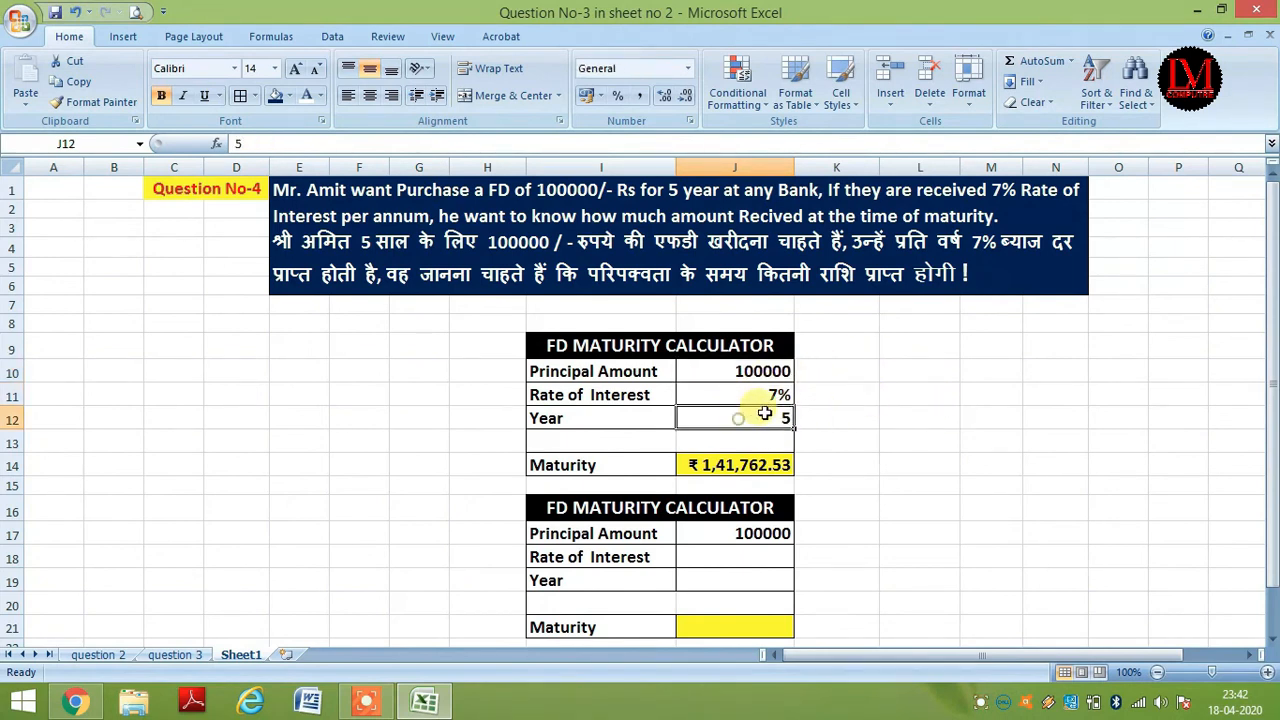
{"action": "left_click", "coordinate": [738, 462]}
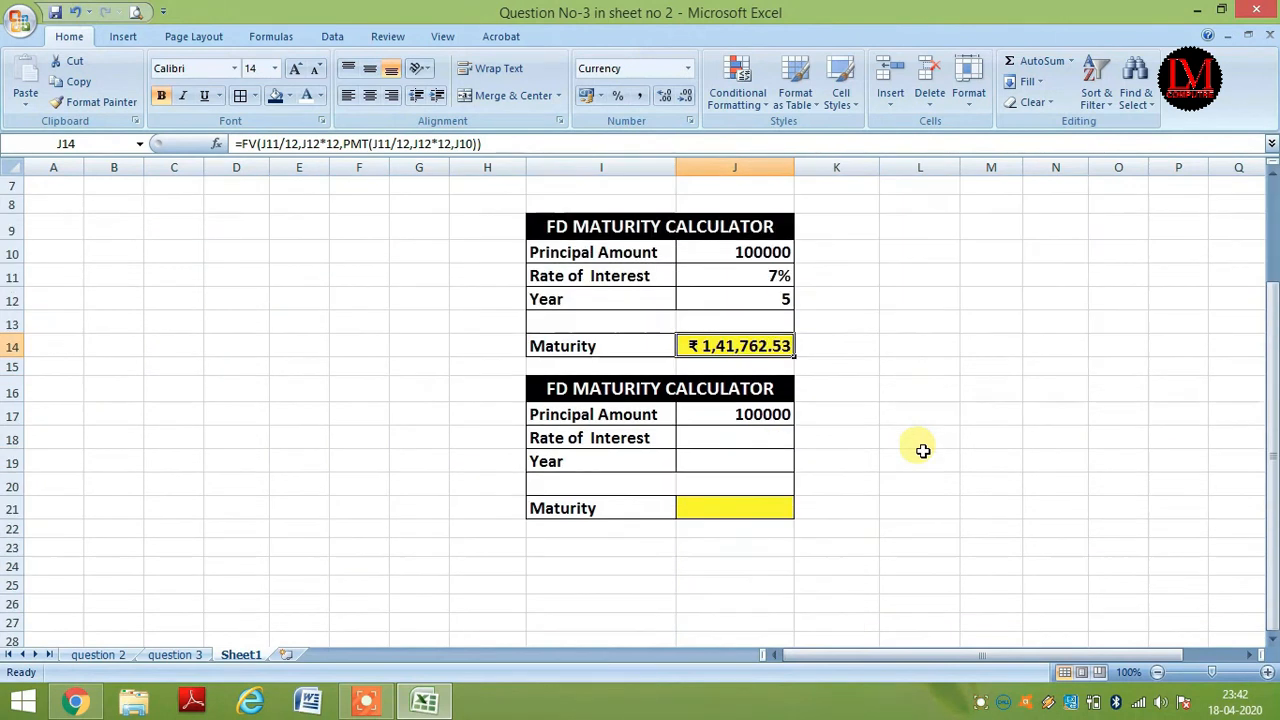
{"action": "scroll", "coordinate": [922, 451], "scroll_direction": "down", "scroll_amount": 2}
{"action": "scroll", "coordinate": [906, 451], "scroll_direction": "up", "scroll_amount": 1}
{"action": "scroll", "coordinate": [906, 451], "scroll_direction": "up", "scroll_amount": 1}
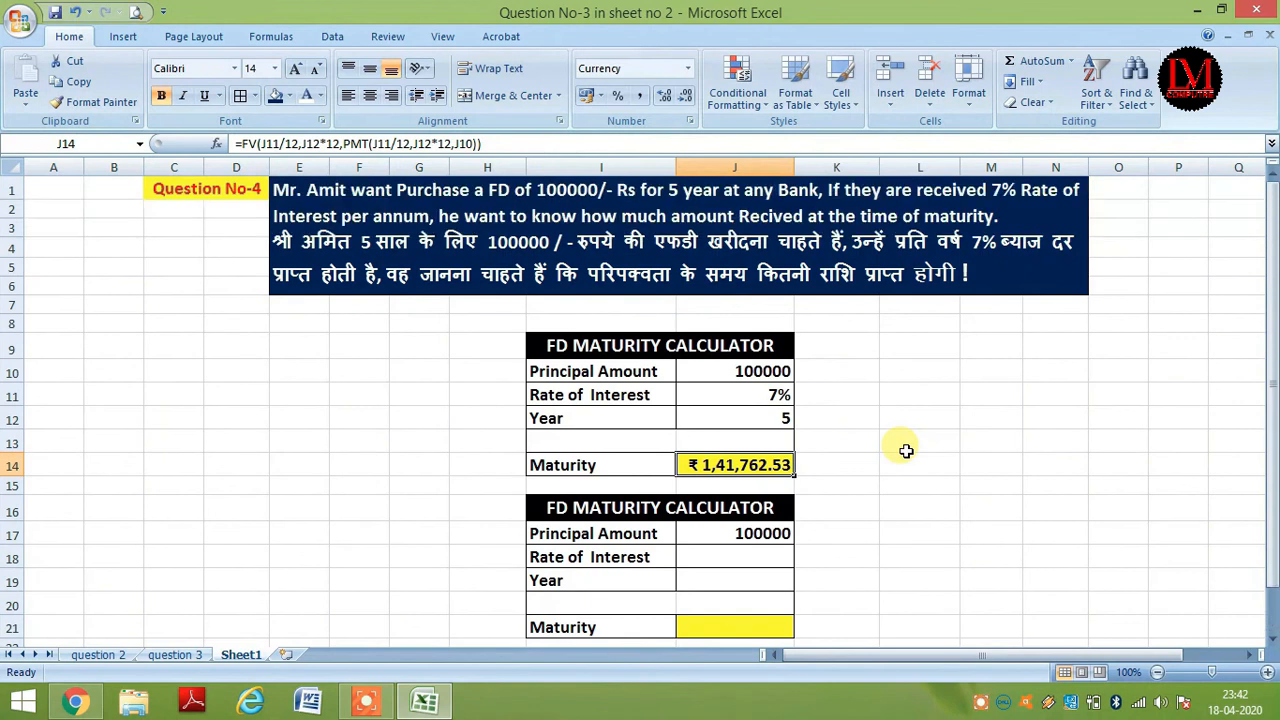
Step: Fill in the second FD calculator with principal 200000 in J17, interest rate 8% in J18 and 9 years in J19
{"action": "left_click", "coordinate": [792, 534]}
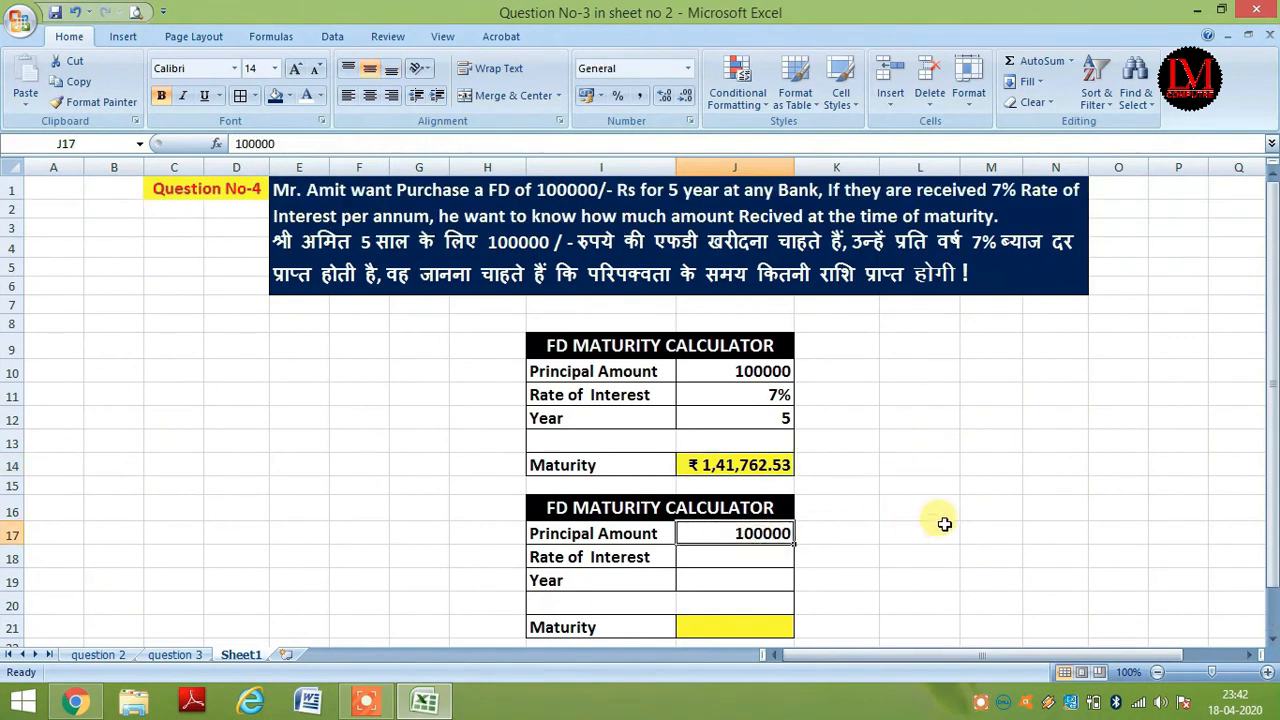
{"action": "type", "text": "200000"}
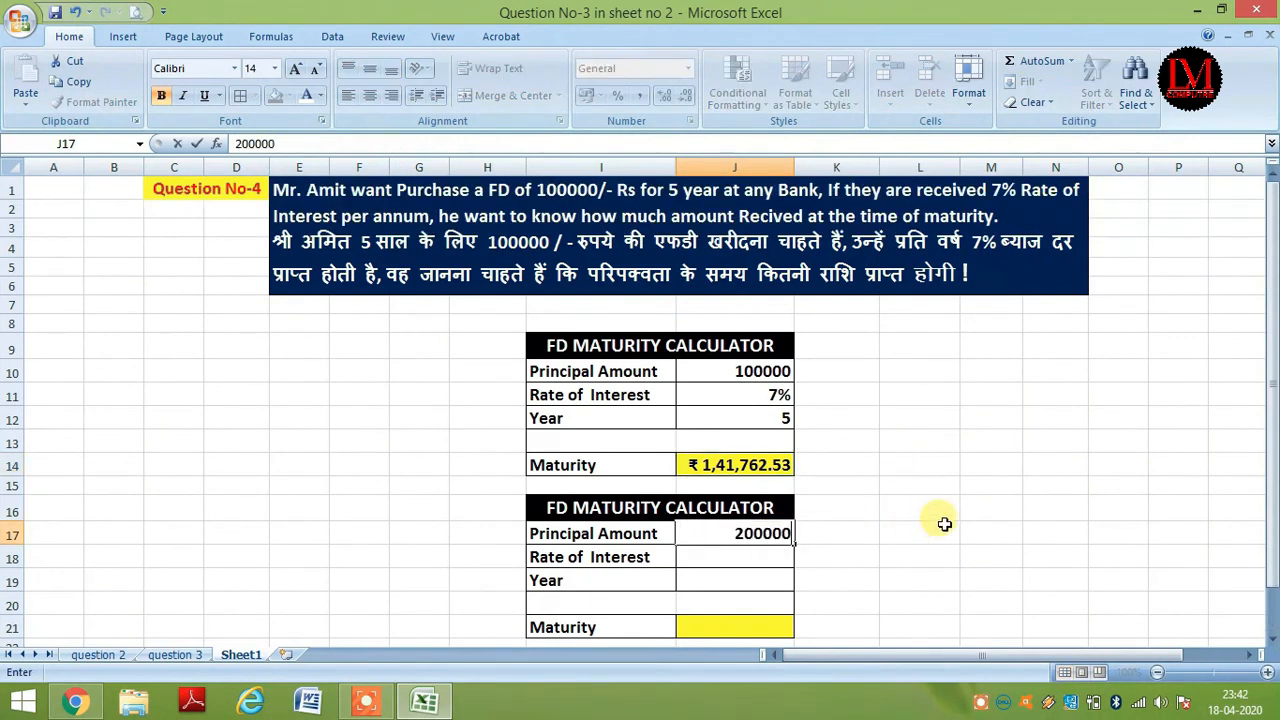
{"action": "key", "text": "Return"}
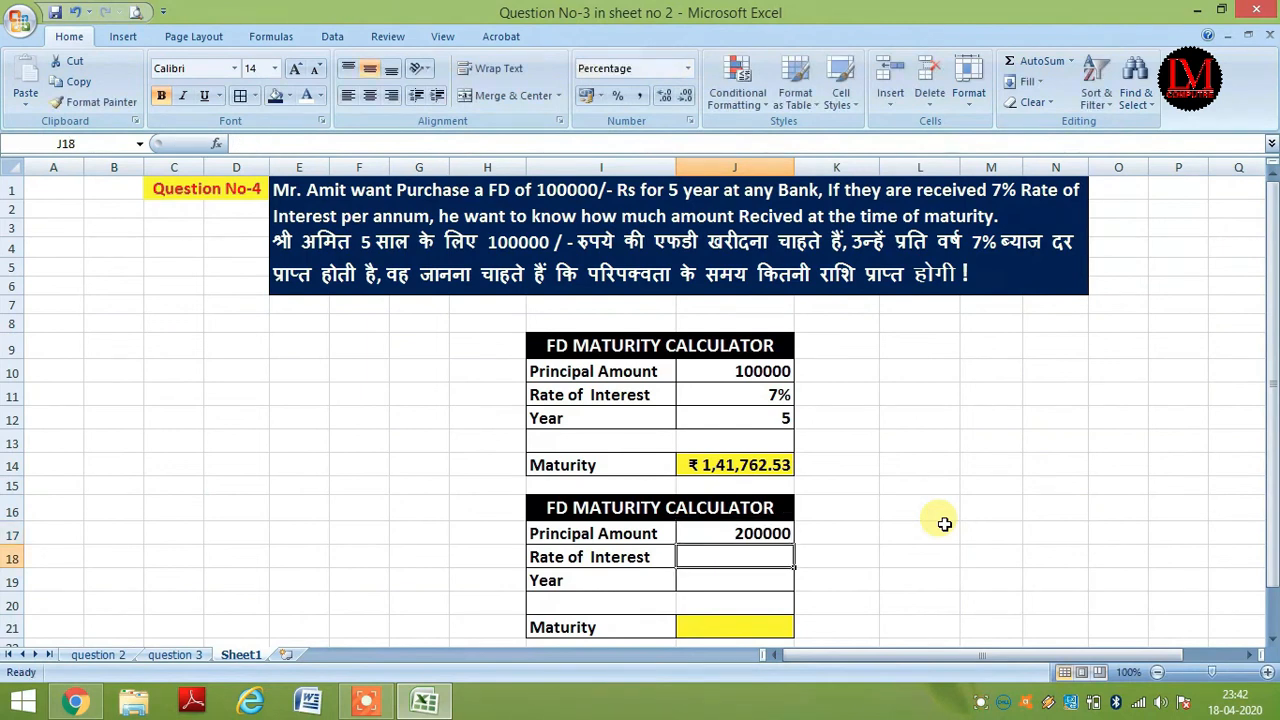
{"action": "type", "text": "8%"}
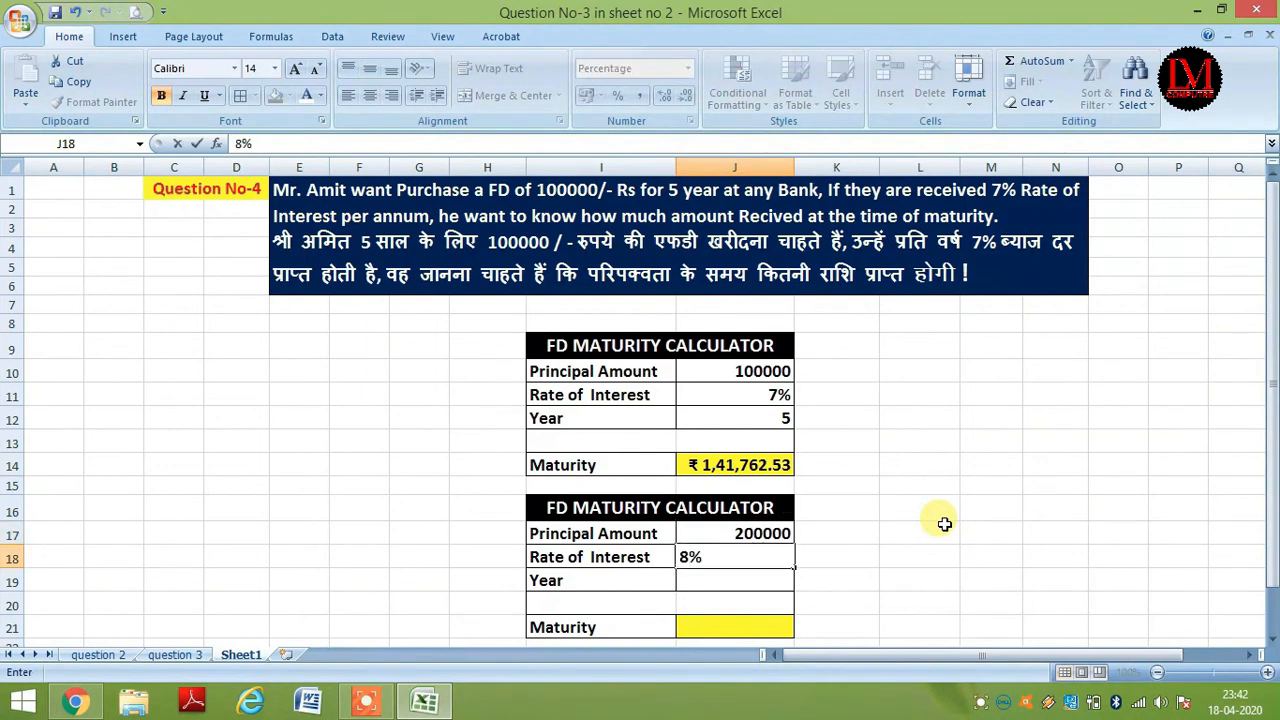
{"action": "key", "text": "Return"}
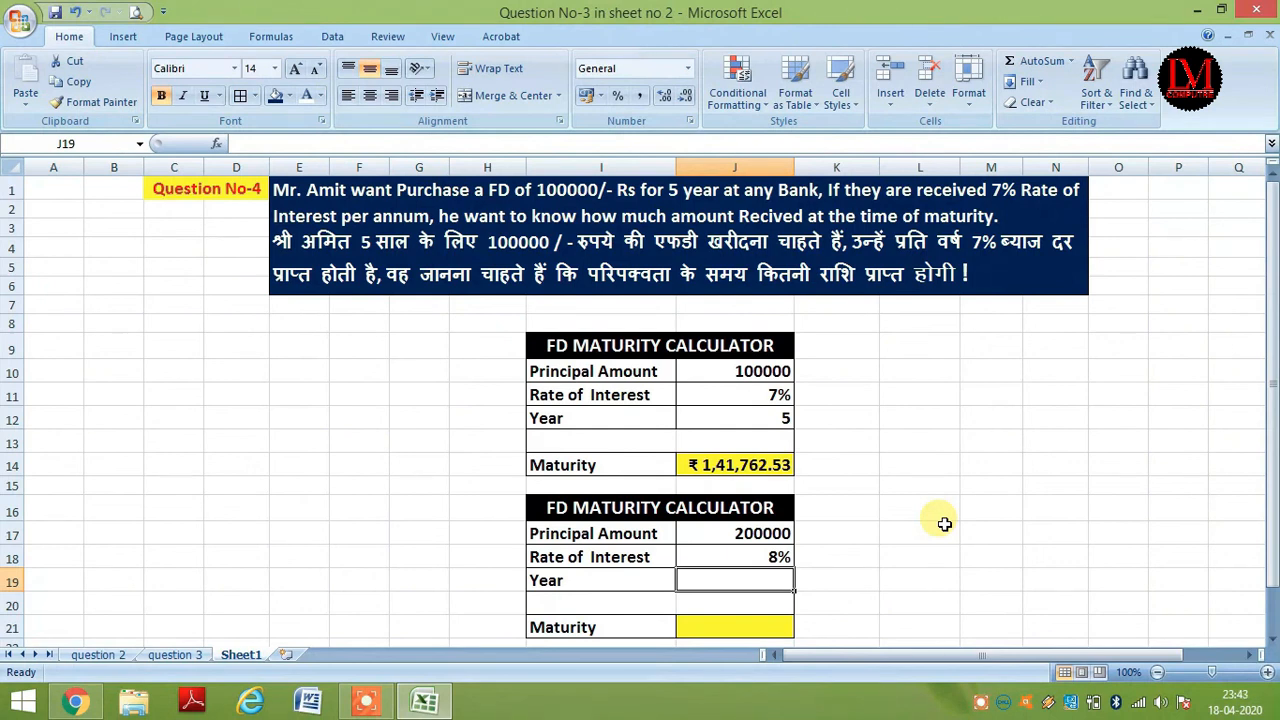
{"action": "type", "text": "9"}
{"action": "key", "text": "Return"}
{"action": "key", "text": "Return"}
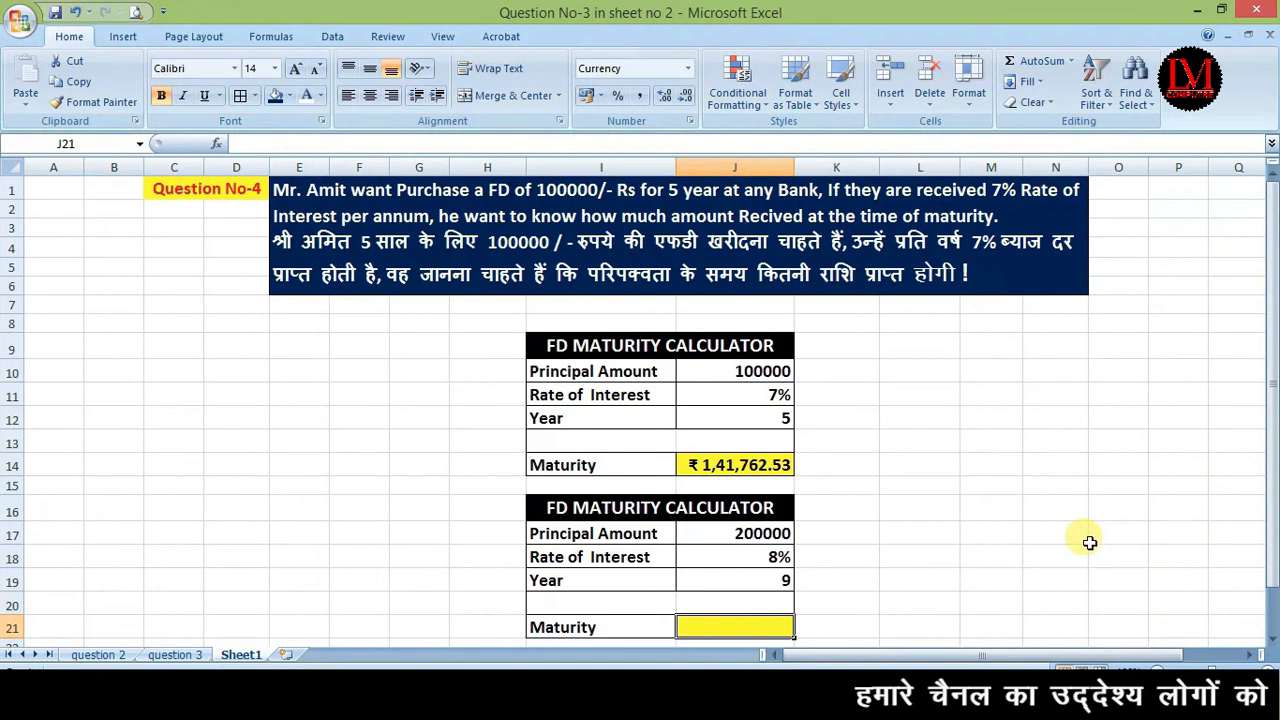
{"action": "type", "text": "=fv("}
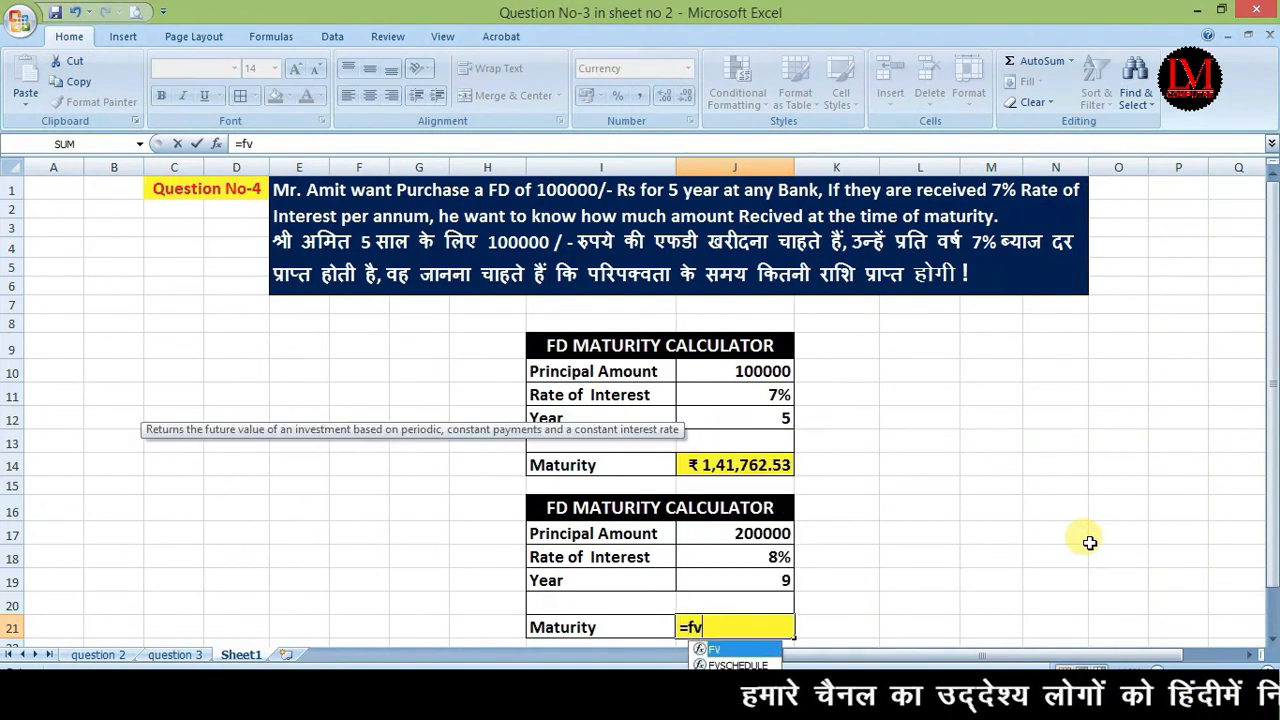
{"action": "key", "text": "Up"}
{"action": "key", "text": "Up"}
{"action": "key", "text": "Up"}
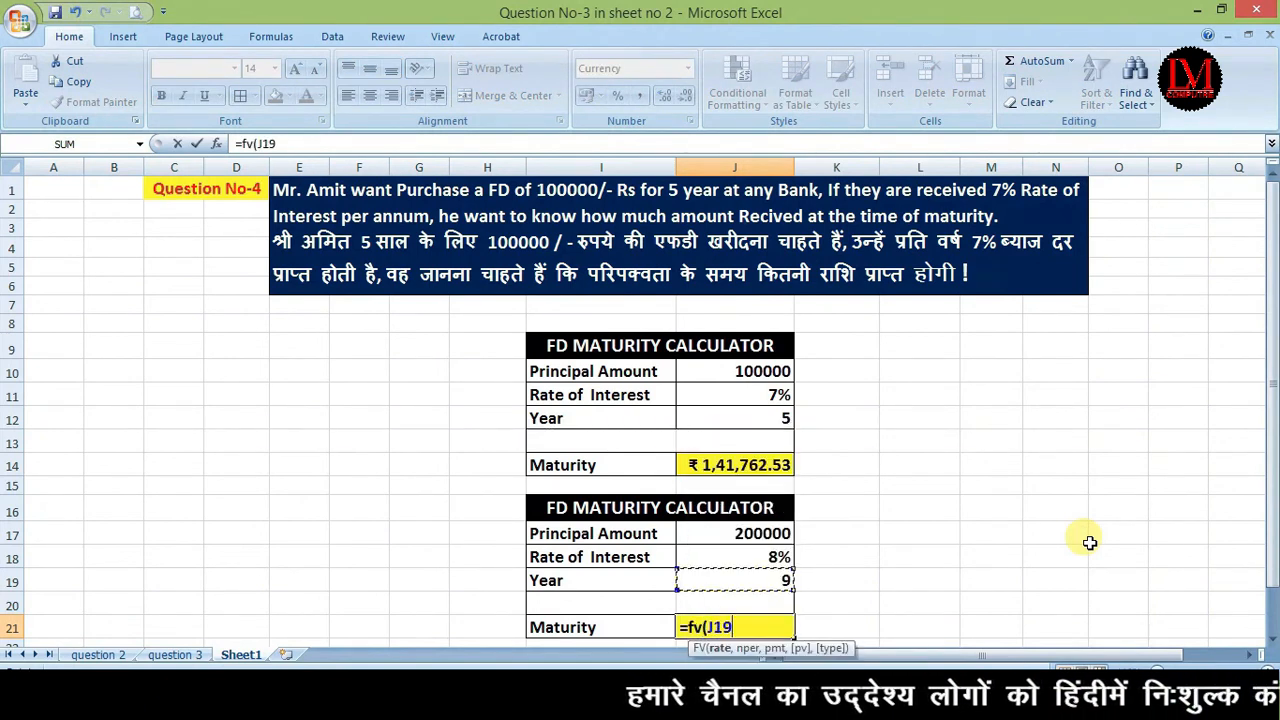
{"action": "type", "text": "/12,"}
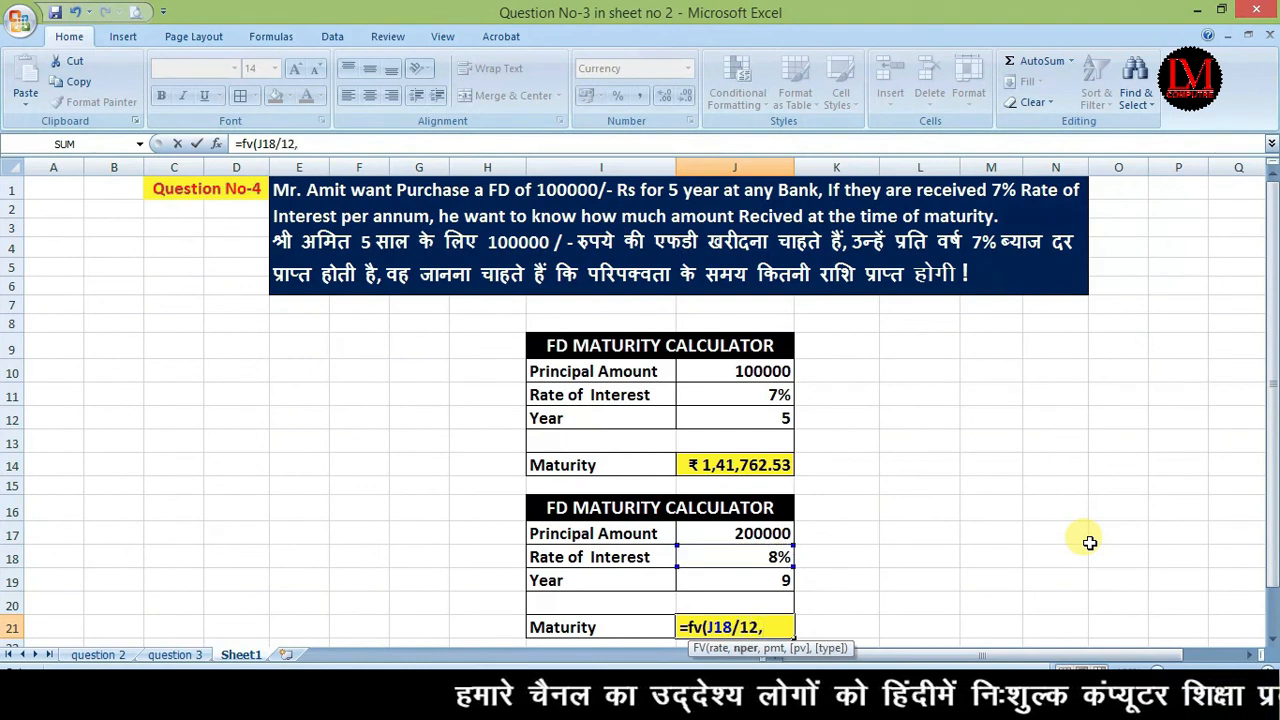
{"action": "key", "text": "Up"}
{"action": "key", "text": "Up"}
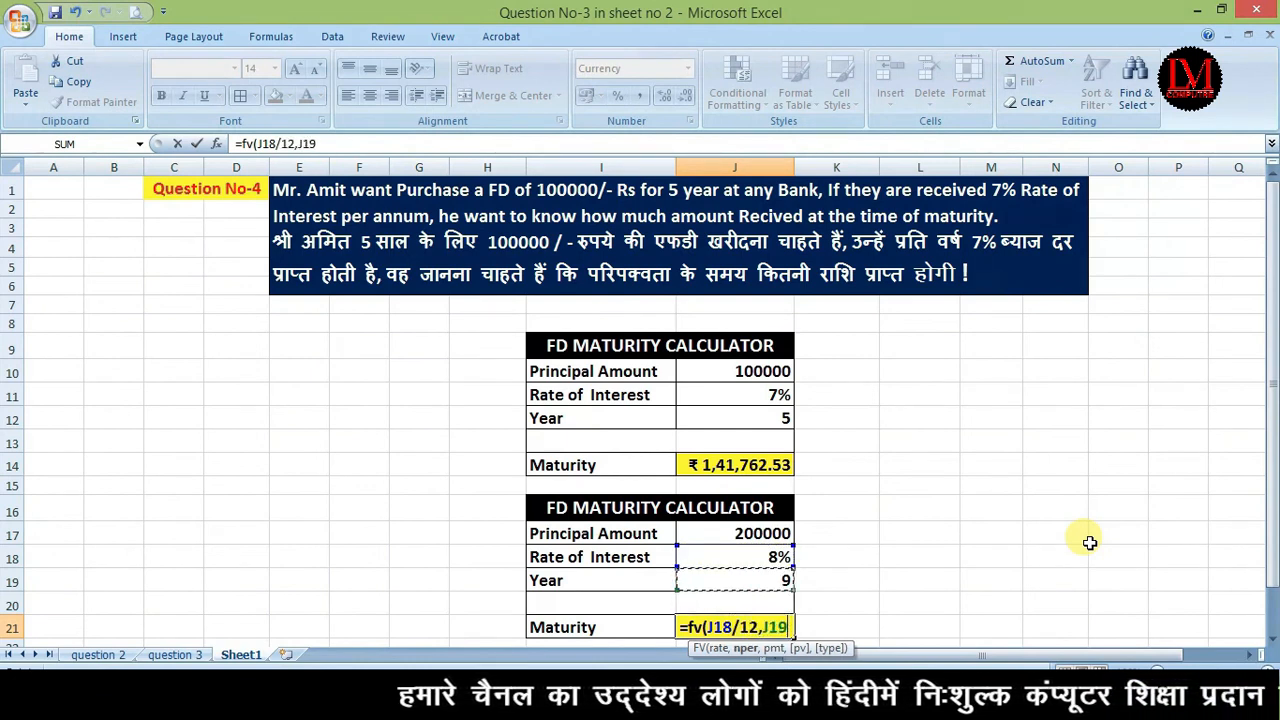
{"action": "type", "text": "*12"}
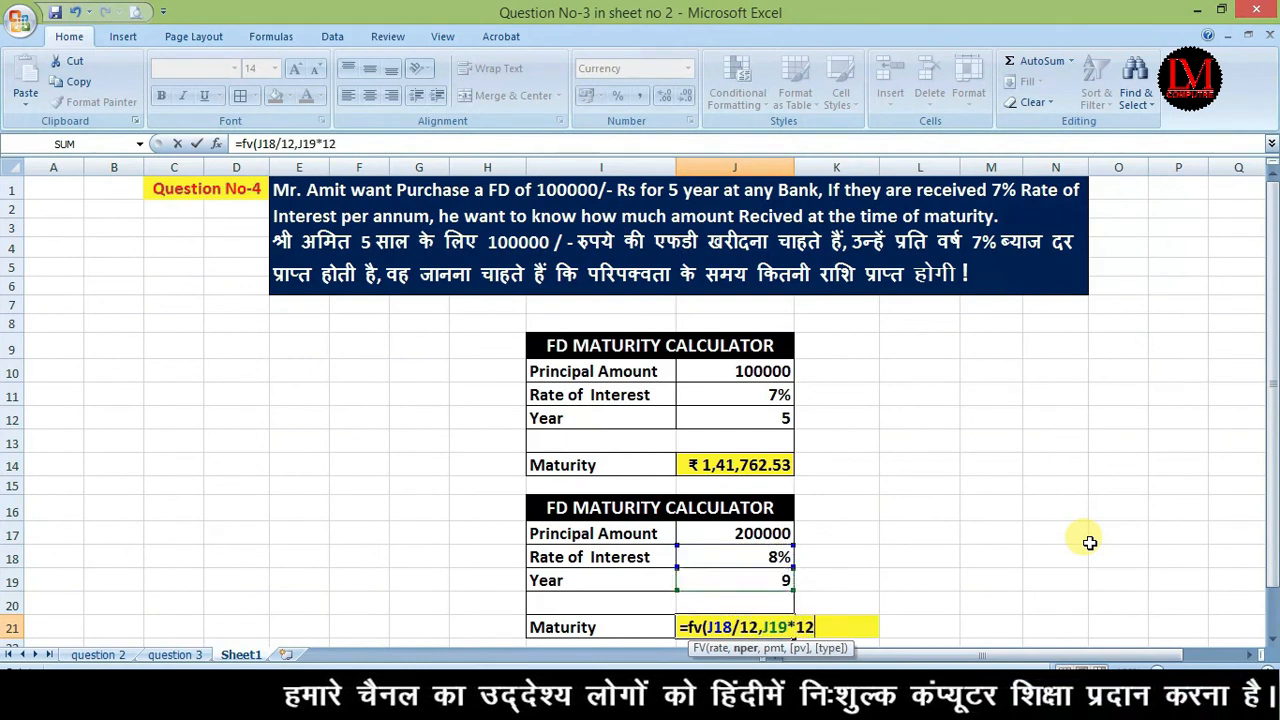
{"action": "type", "text": ",pmt("}
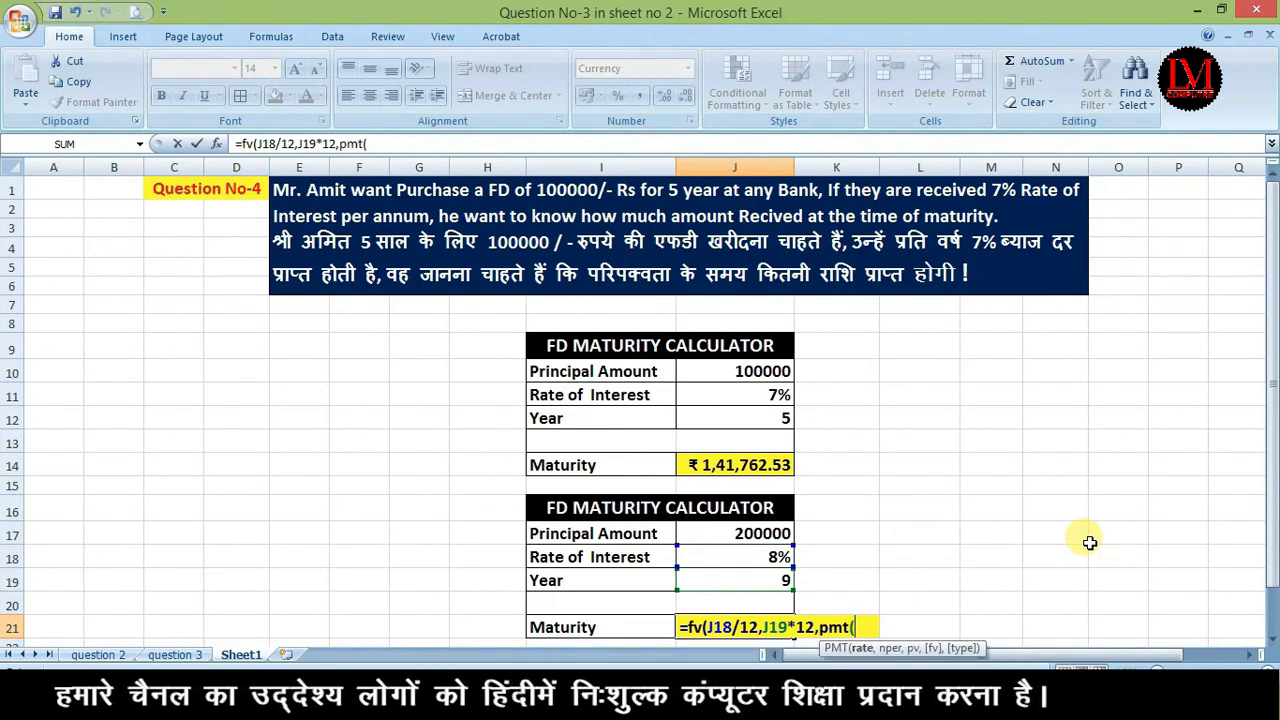
{"action": "key", "text": "Escape"}
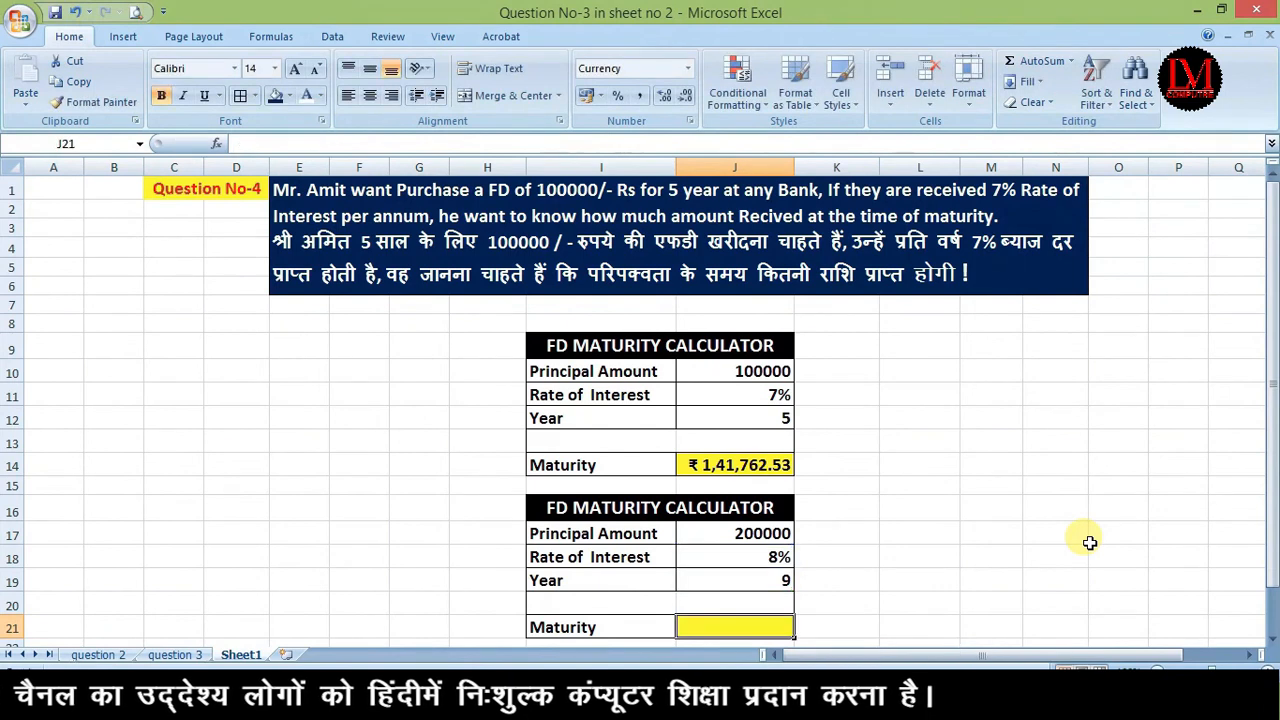
{"action": "key", "text": "Up"}
{"action": "key", "text": "Right"}
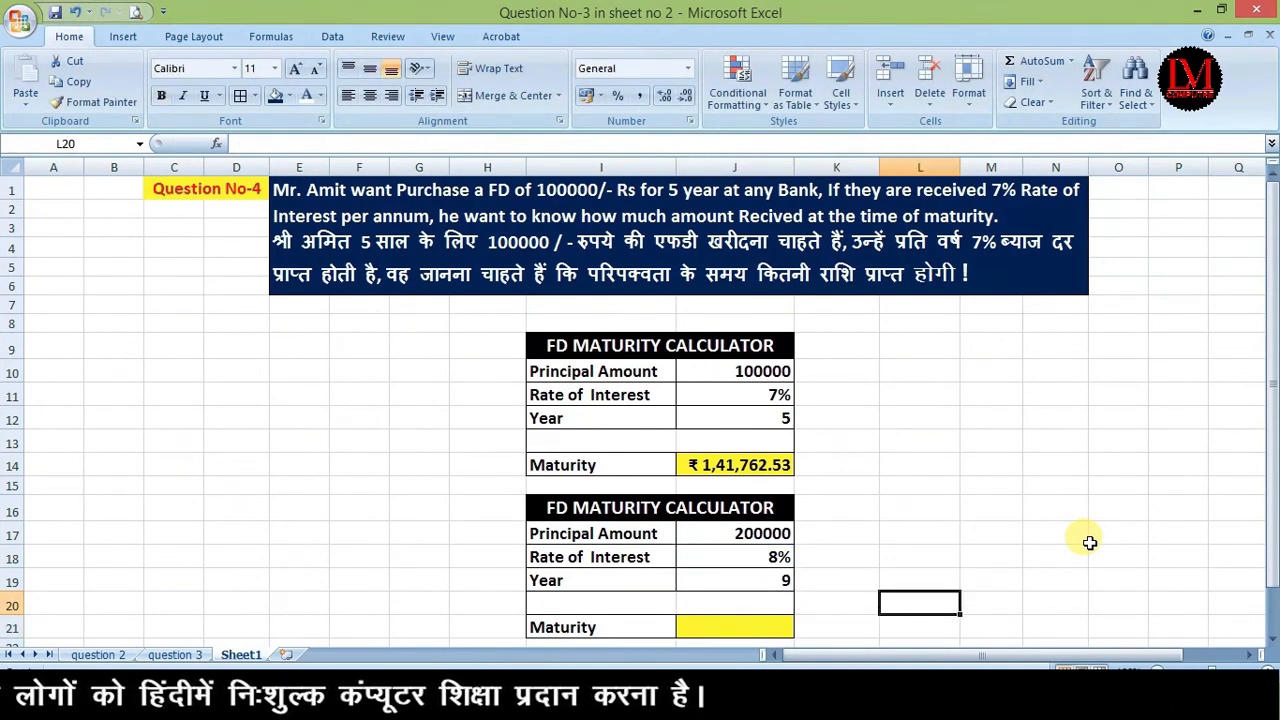
{"action": "type", "text": "=pmt("}
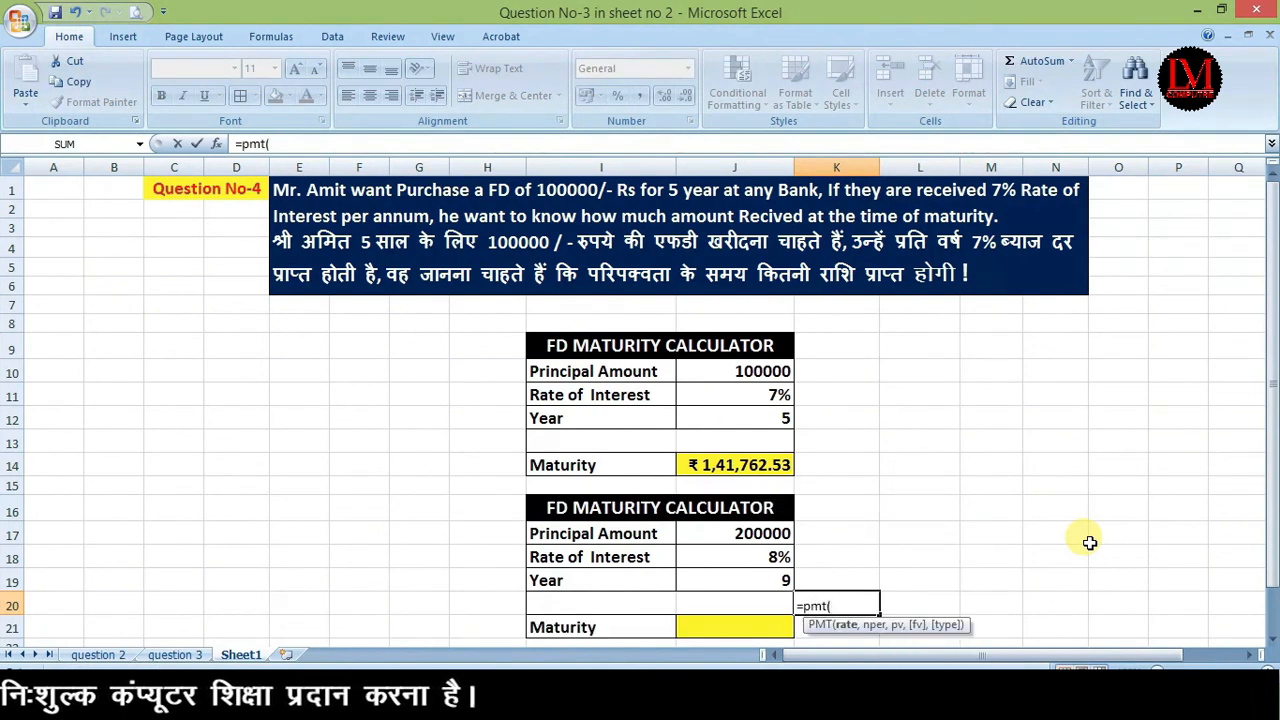
{"action": "key", "text": "Escape"}
Step: Calculate the second FD's monthly payment in J20 with PMT, using J18/12 as rate, J19*12 as periods and J17 as present value
{"action": "key", "text": "Left"}
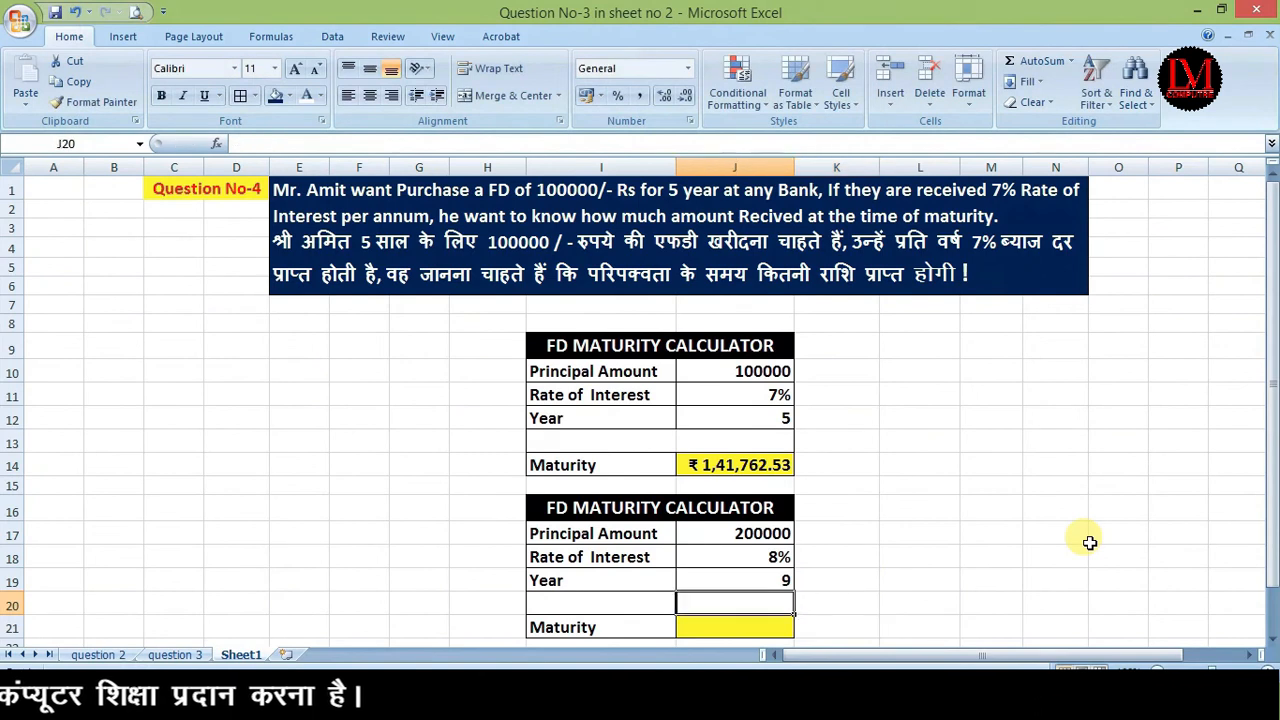
{"action": "type", "text": "=pmt("}
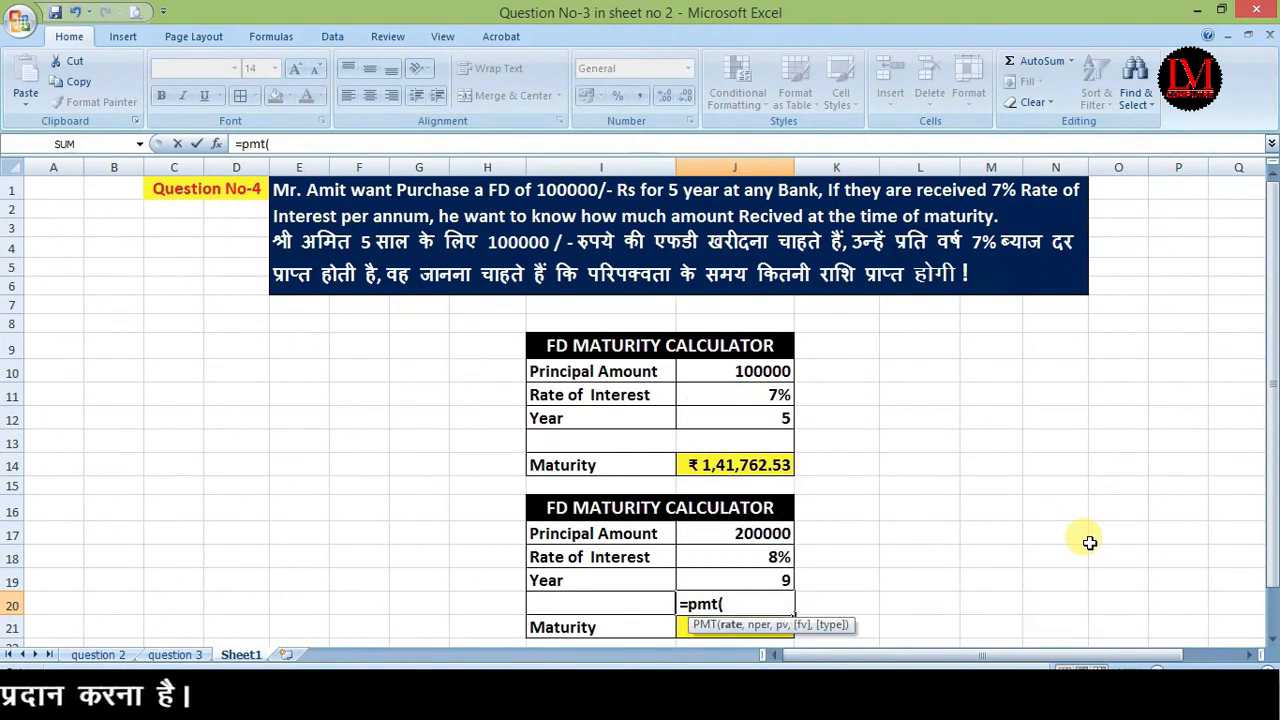
{"action": "key", "text": "Up"}
{"action": "key", "text": "Up"}
{"action": "type", "text": "/12,"}
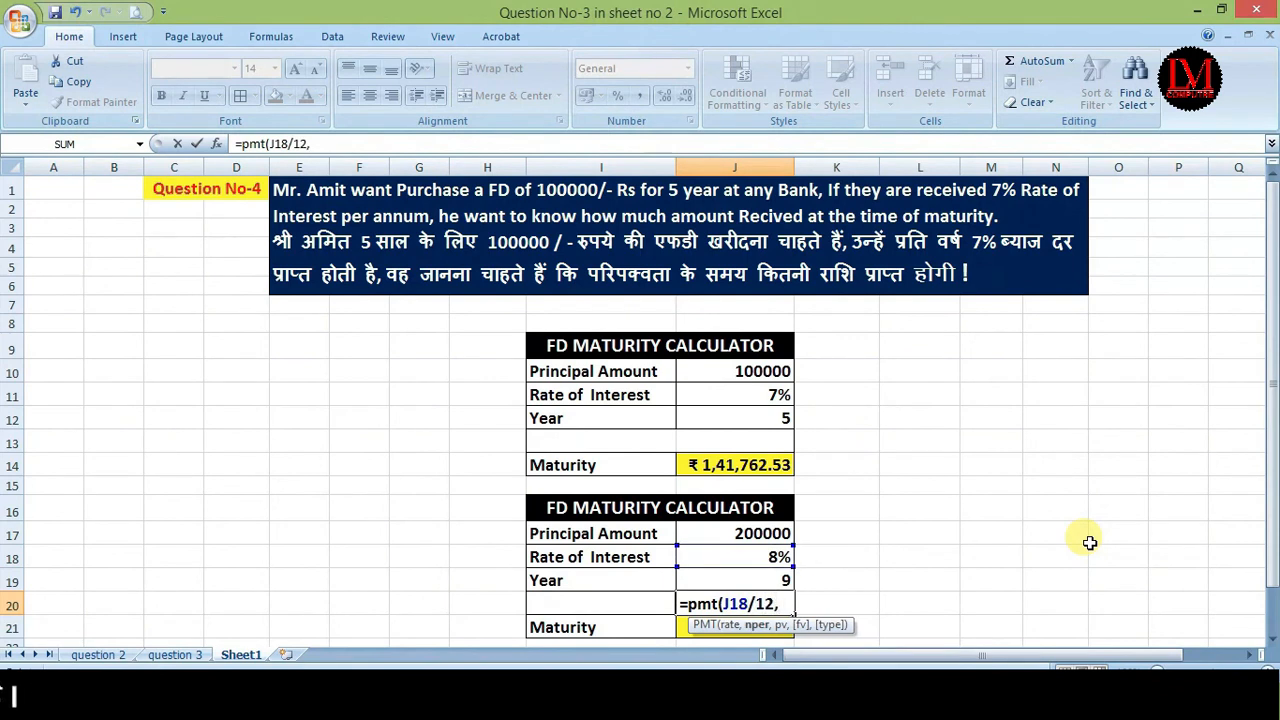
{"action": "key", "text": "Up"}
{"action": "type", "text": "*12,"}
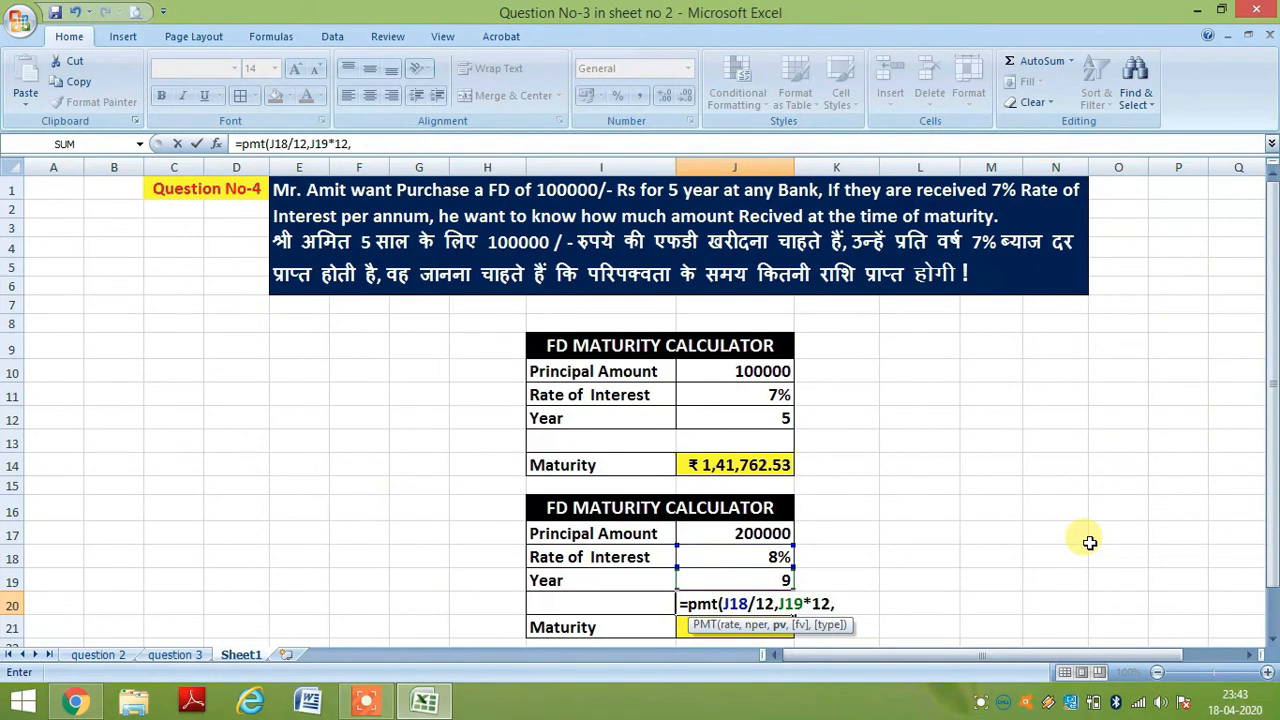
{"action": "key", "text": "Up"}
{"action": "key", "text": "Up"}
{"action": "key", "text": "Up"}
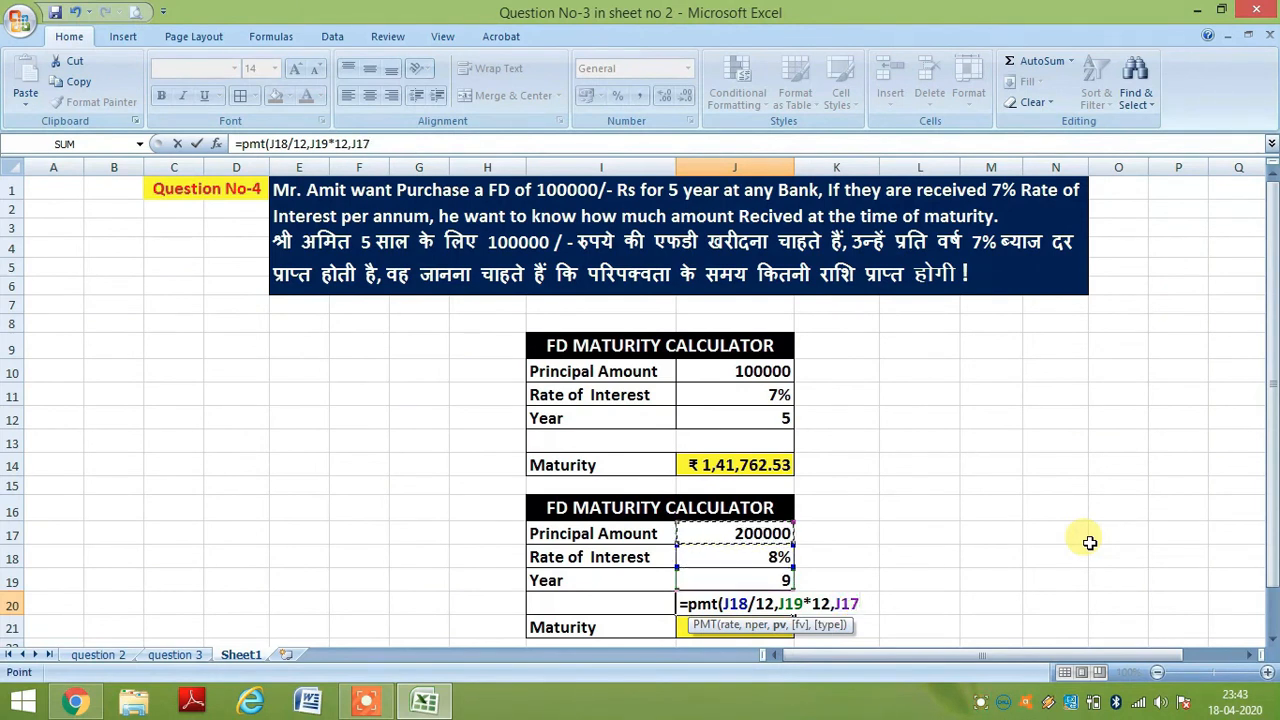
{"action": "type", "text": ")"}
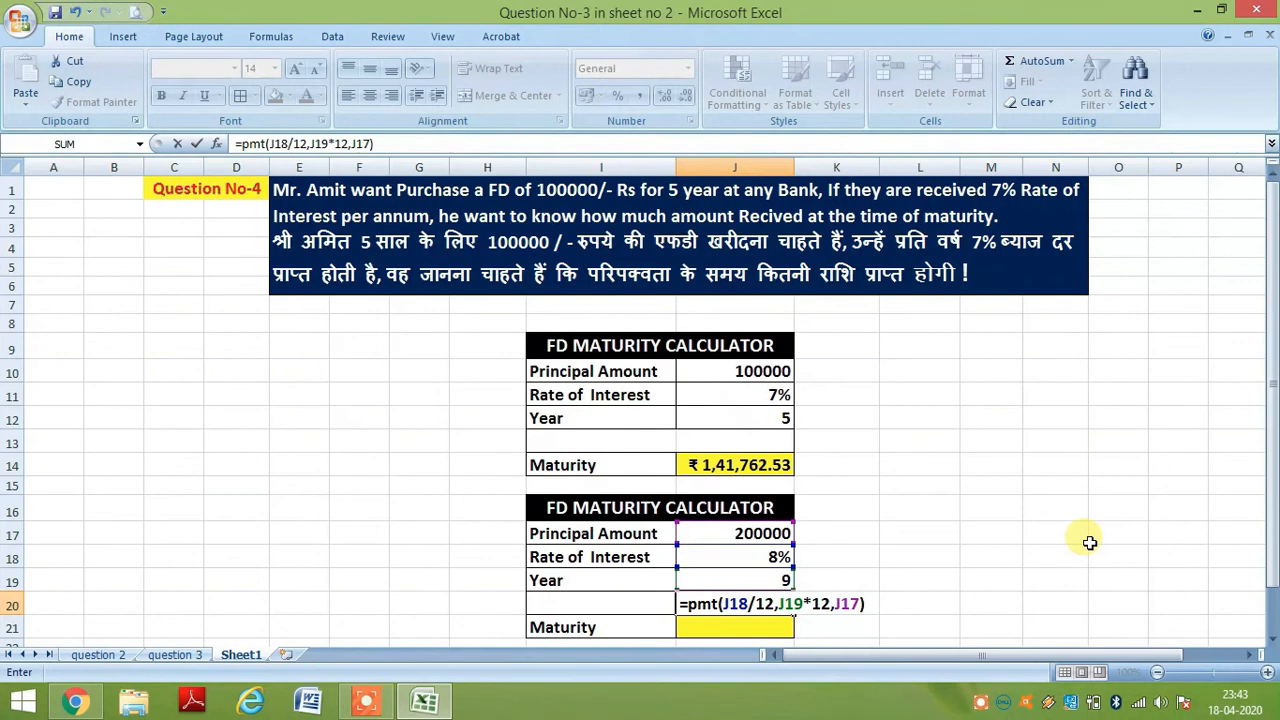
{"action": "key", "text": "ctrl+Return"}
Step: Negate the payment formula in J20 by adding a minus sign before PMT
{"action": "key", "text": "F2"}
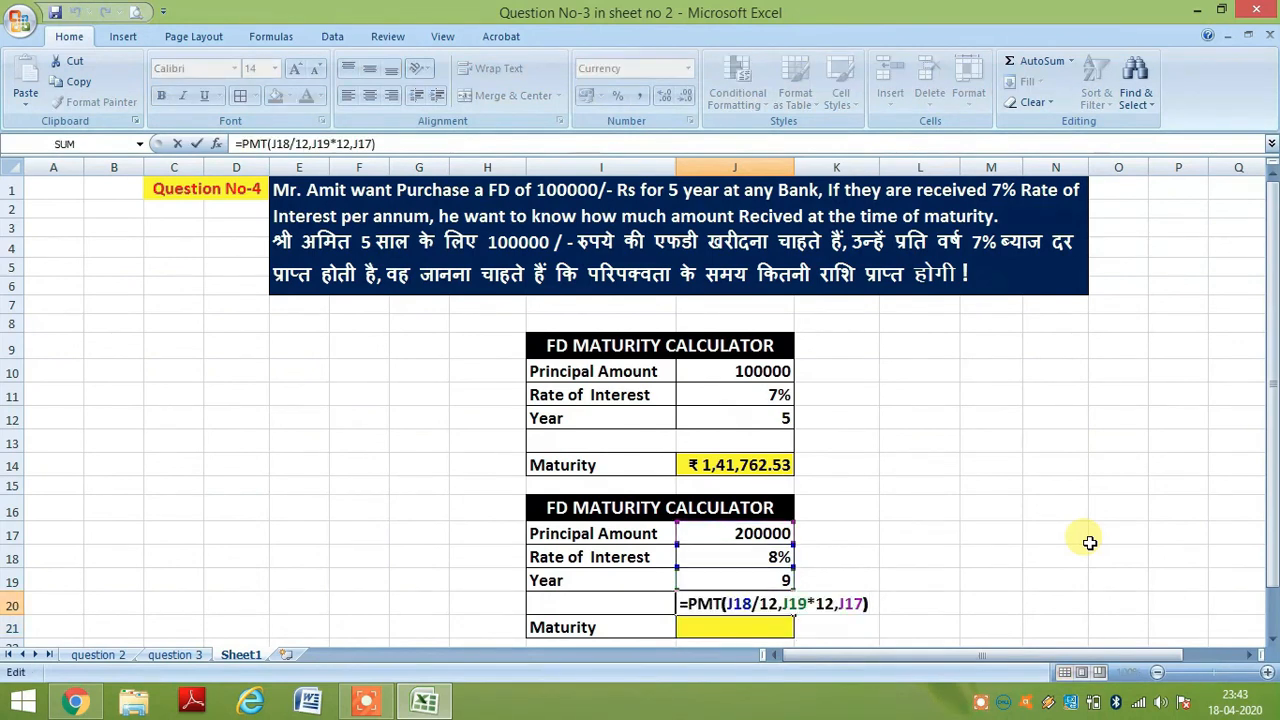
{"action": "key", "text": "Left"}
{"action": "key", "text": "Left"}
{"action": "key", "text": "Left"}
{"action": "key", "text": "Left"}
{"action": "key", "text": "Left"}
{"action": "key", "text": "Left"}
{"action": "key", "text": "Left"}
{"action": "key", "text": "Left"}
{"action": "key", "text": "Left"}
{"action": "key", "text": "Left"}
{"action": "key", "text": "Left"}
{"action": "key", "text": "Left"}
{"action": "key", "text": "Left"}
{"action": "key", "text": "Left"}
{"action": "key", "text": "Left"}
{"action": "key", "text": "Left"}
{"action": "key", "text": "Left"}
{"action": "key", "text": "Left"}
{"action": "key", "text": "Left"}
{"action": "key", "text": "Left"}
{"action": "type", "text": "-"}
{"action": "key", "text": "Return"}
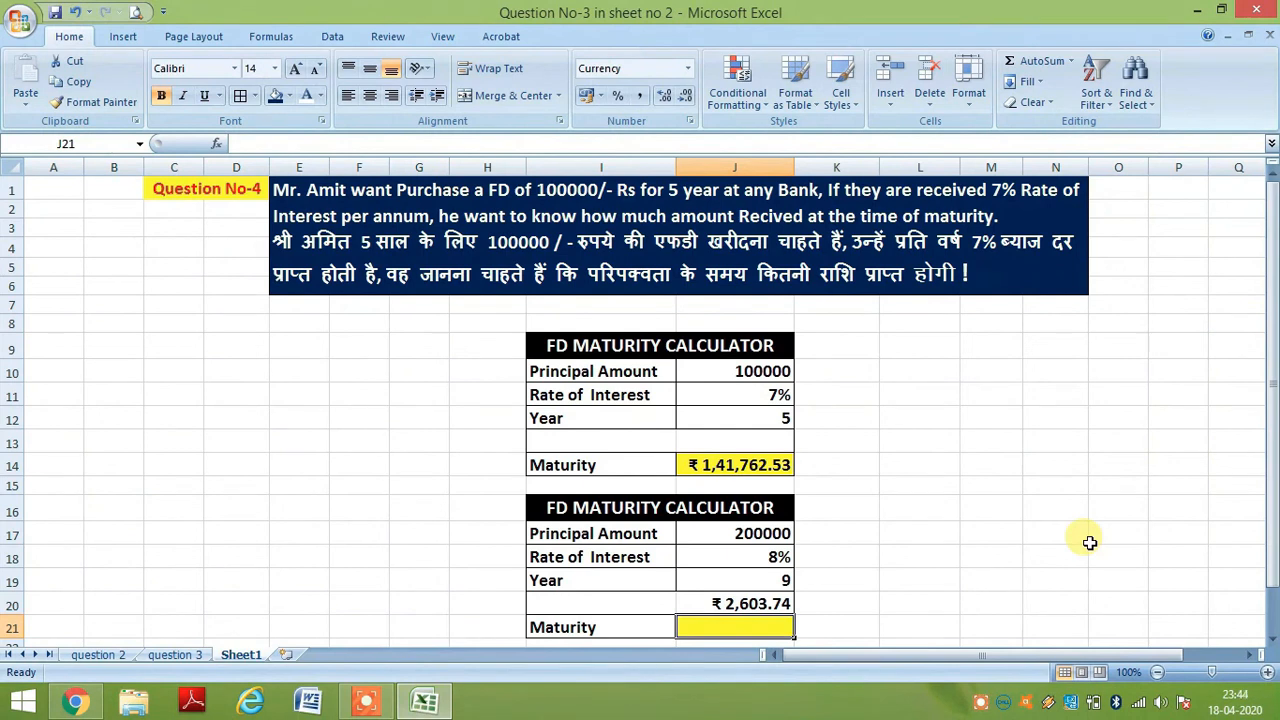
Step: Enter the maturity formula =FV(J18/12,J19*12,-J20) in J21 of the second FD calculator
{"action": "type", "text": "=f"}
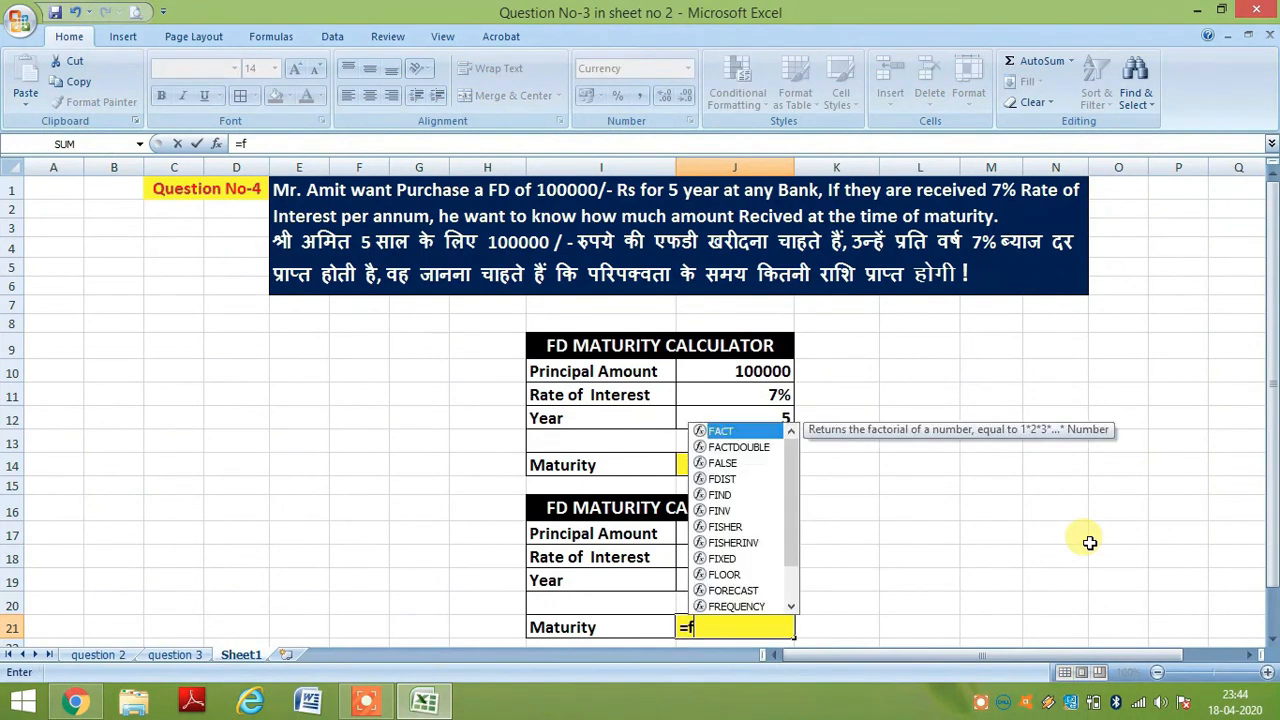
{"action": "type", "text": "v("}
{"action": "key", "text": "Up"}
{"action": "key", "text": "Up"}
{"action": "key", "text": "Up"}
{"action": "type", "text": "/12,"}
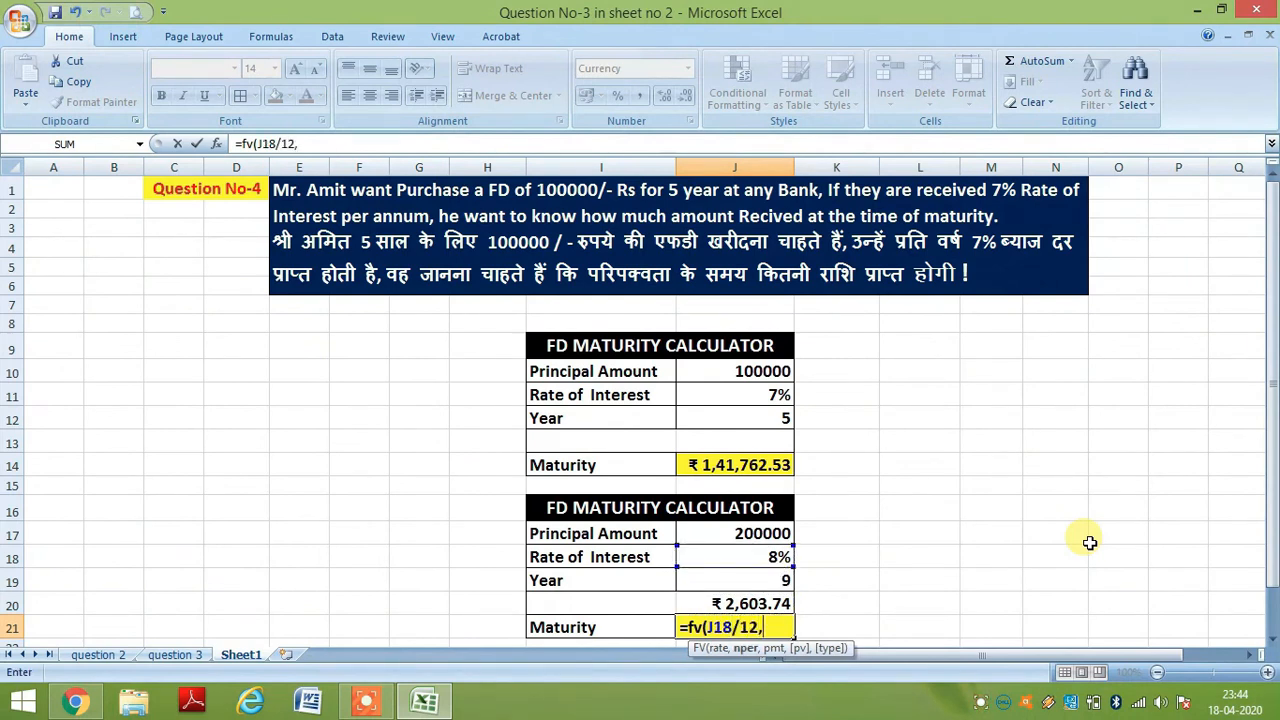
{"action": "key", "text": "Up"}
{"action": "key", "text": "Up"}
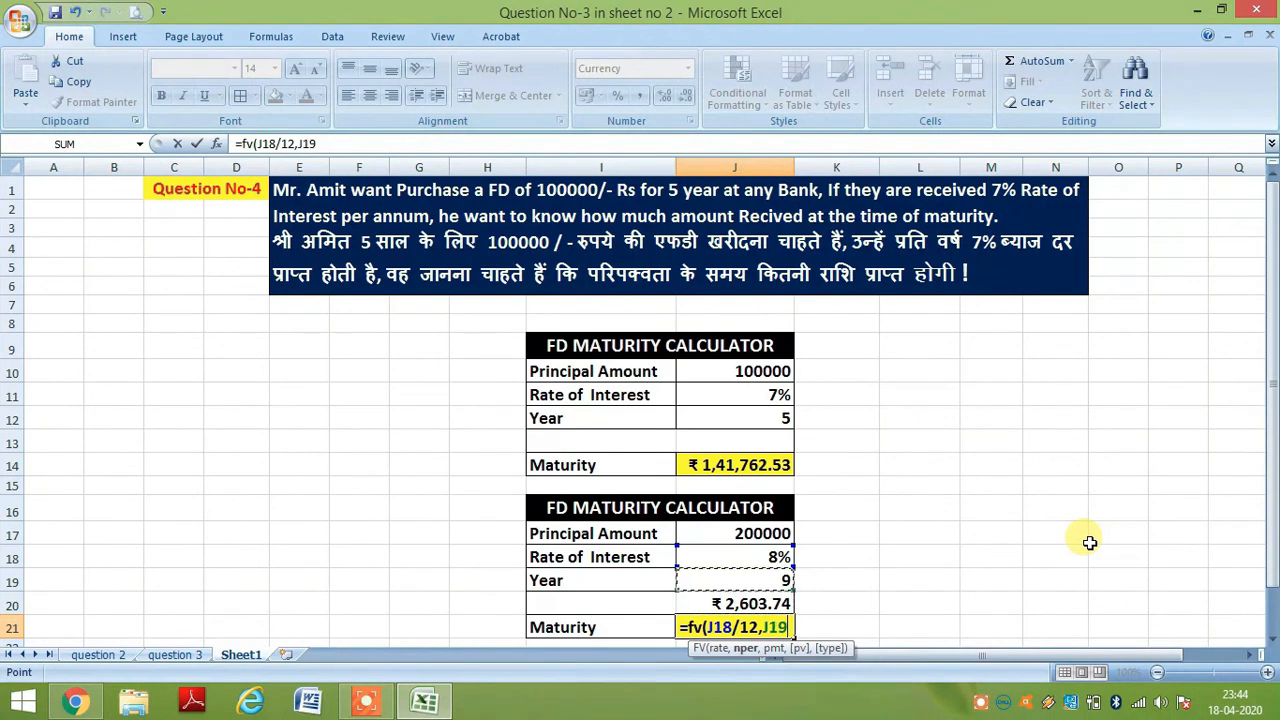
{"action": "type", "text": "*12,"}
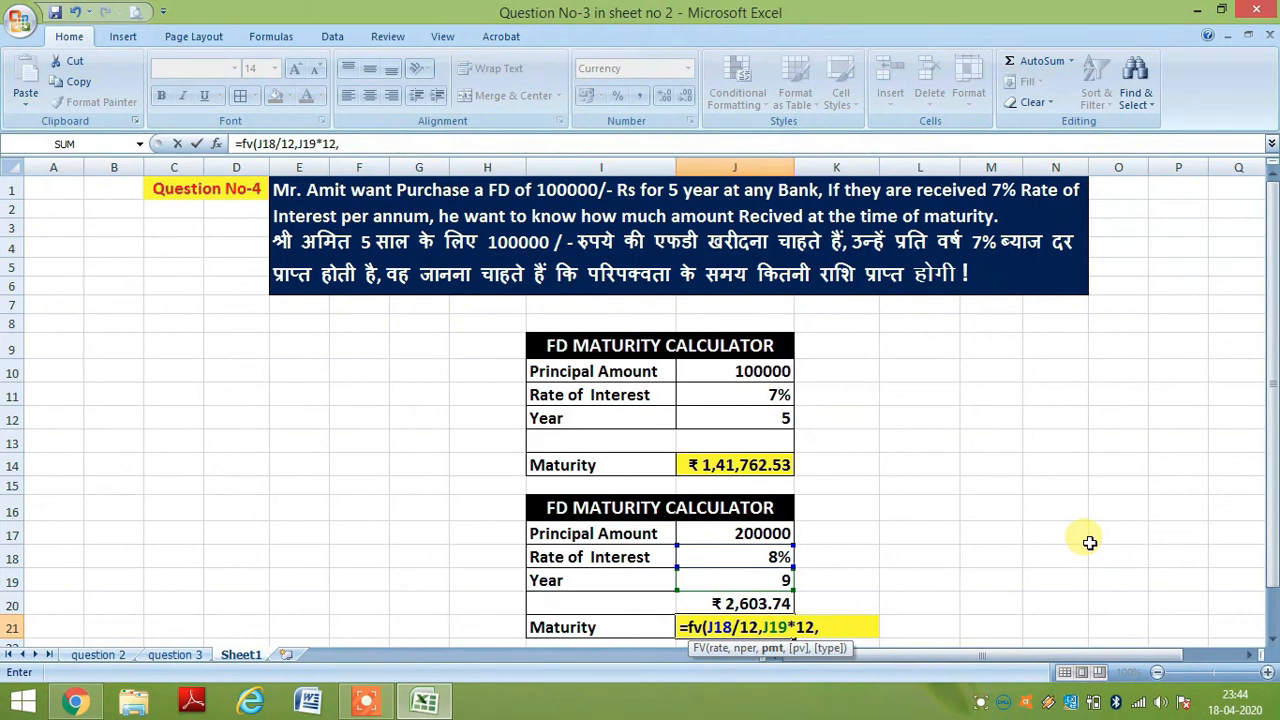
{"action": "type", "text": "-"}
{"action": "key", "text": "Up"}
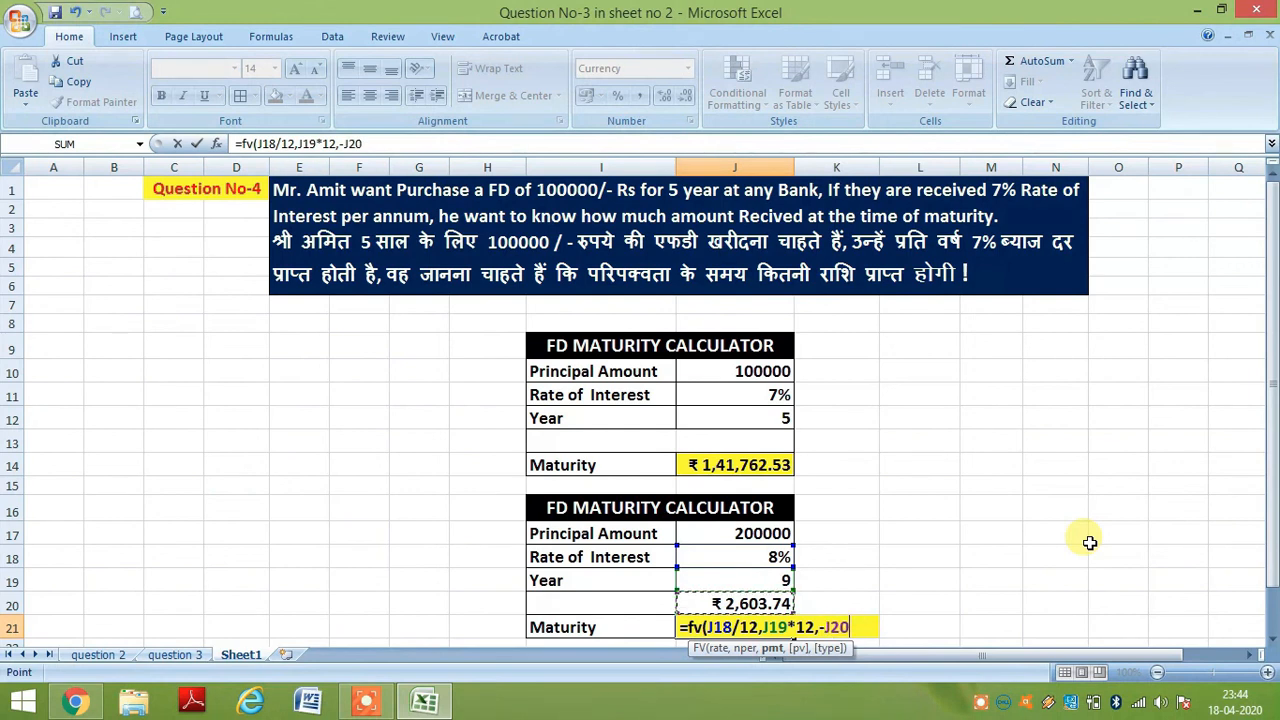
{"action": "type", "text": ")"}
{"action": "key", "text": "Return"}
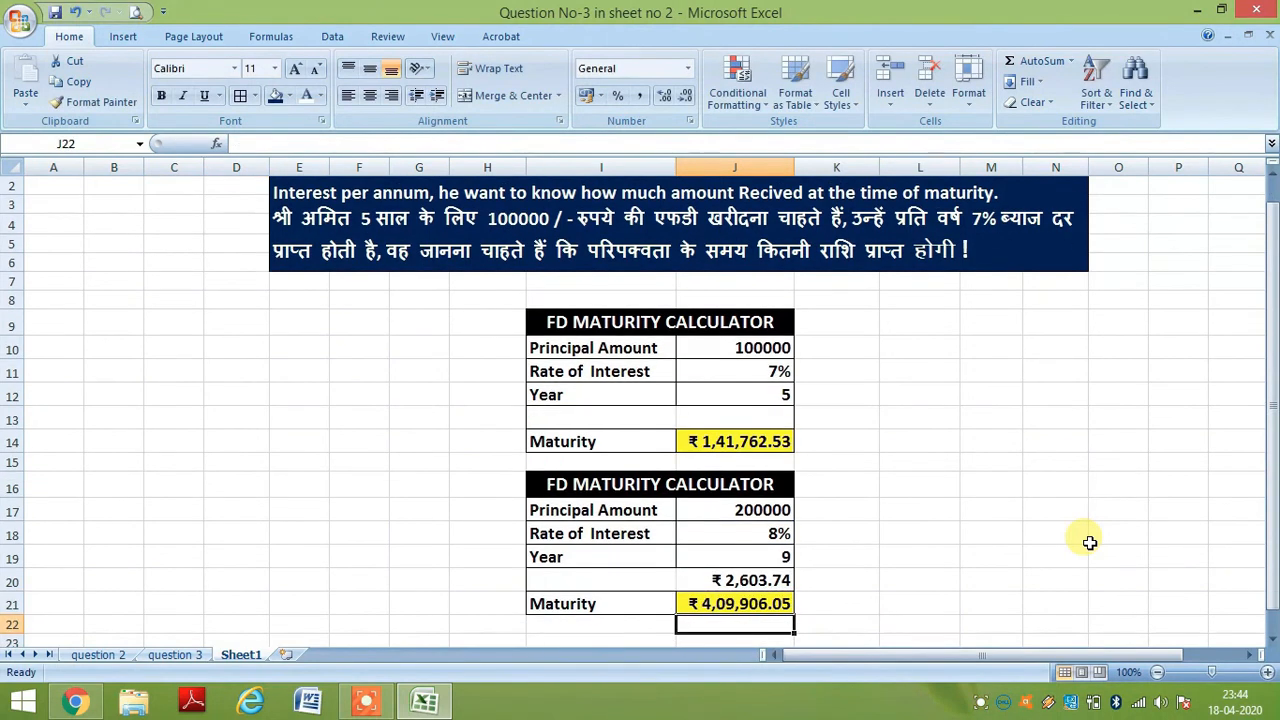
Step: Change the second FD calculator's inputs to principal 100000 in J17, interest rate 7% in J18 and 5 years in J19
{"action": "key", "text": "Up"}
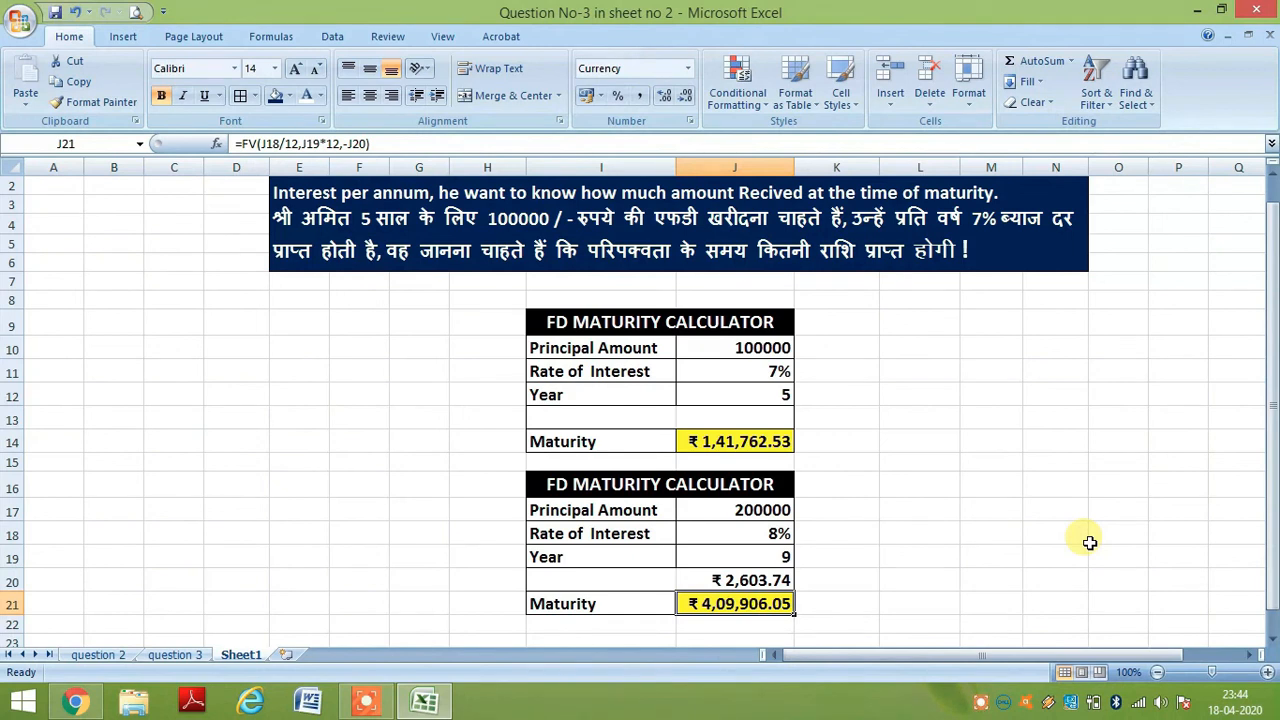
{"action": "key", "text": "Up"}
{"action": "key", "text": "Up"}
{"action": "key", "text": "Up"}
{"action": "key", "text": "Up"}
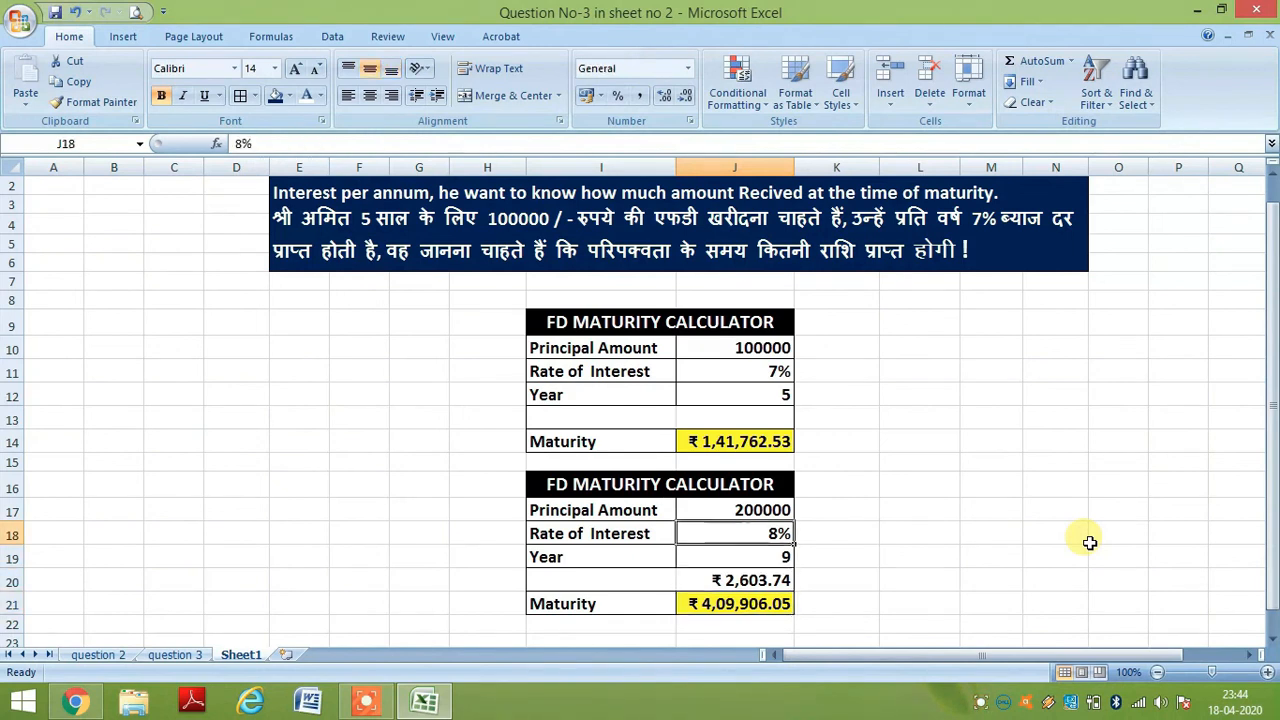
{"action": "type", "text": "100000"}
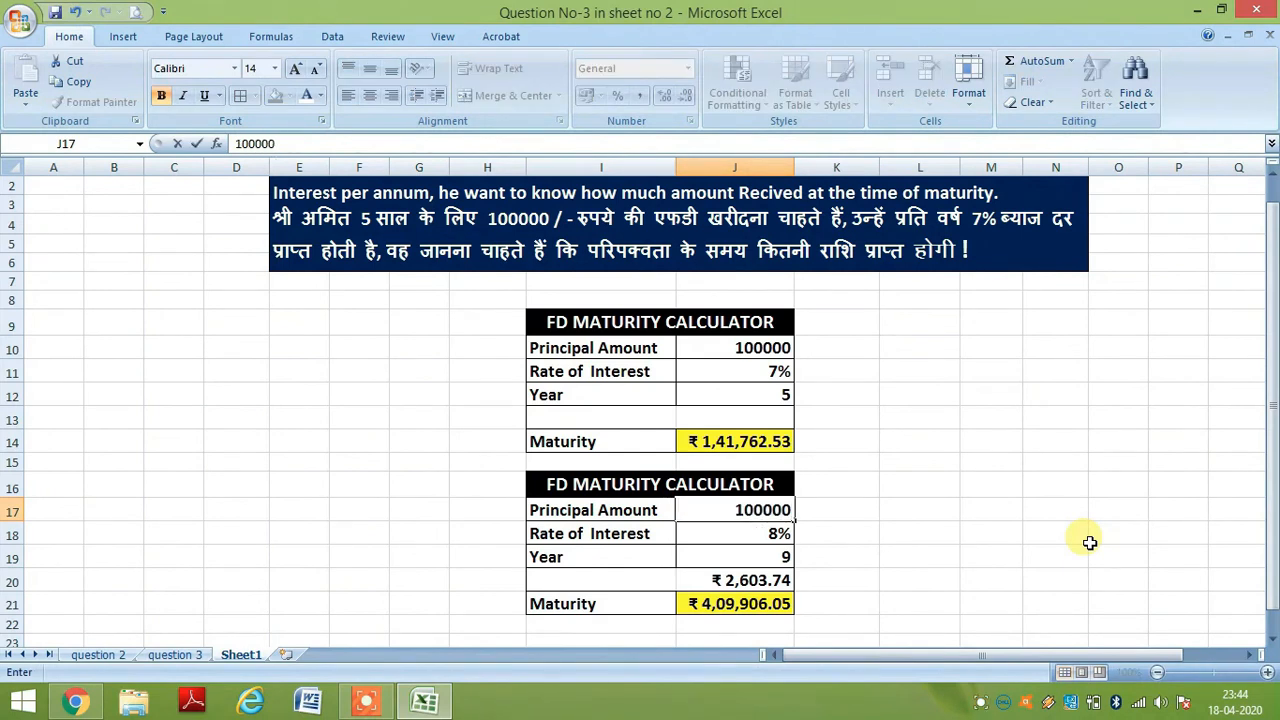
{"action": "key", "text": "Return"}
{"action": "type", "text": "7%"}
{"action": "key", "text": "Return"}
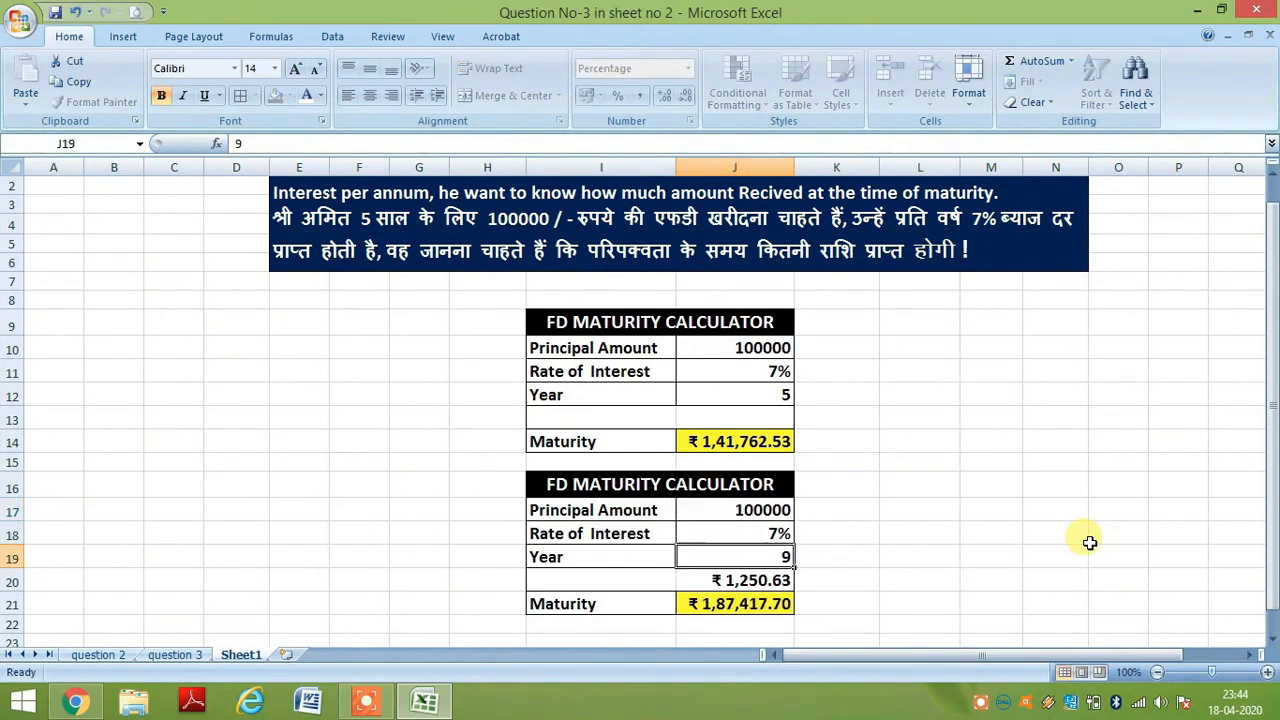
{"action": "type", "text": "5"}
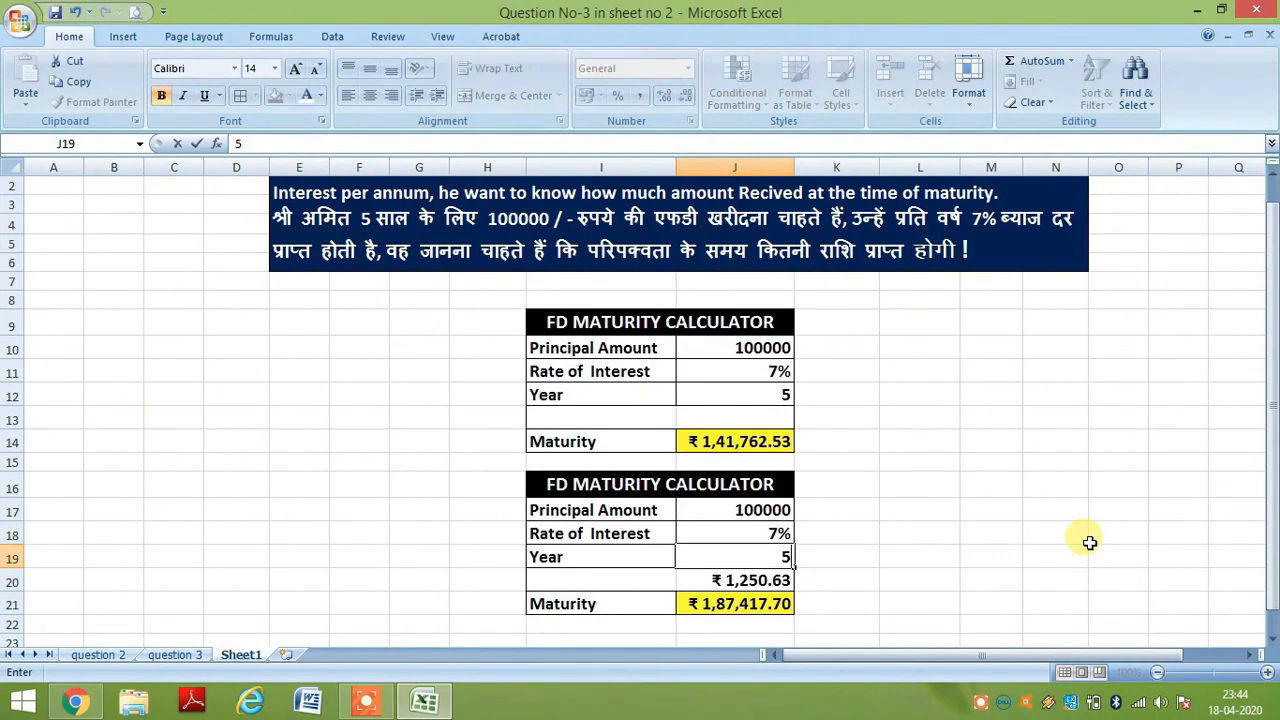
{"action": "key", "text": "Return"}
Step: Compare the second FD calculator's inputs, payment and maturity in J17 to J21 with the first calculator above it
{"action": "key", "text": "Down"}
{"action": "key", "text": "Down"}
{"action": "key", "text": "Up"}
{"action": "key", "text": "Up"}
{"action": "key", "text": "Up"}
{"action": "key", "text": "Up"}
{"action": "key", "text": "Up"}
{"action": "key", "text": "Up"}
{"action": "key", "text": "Up"}
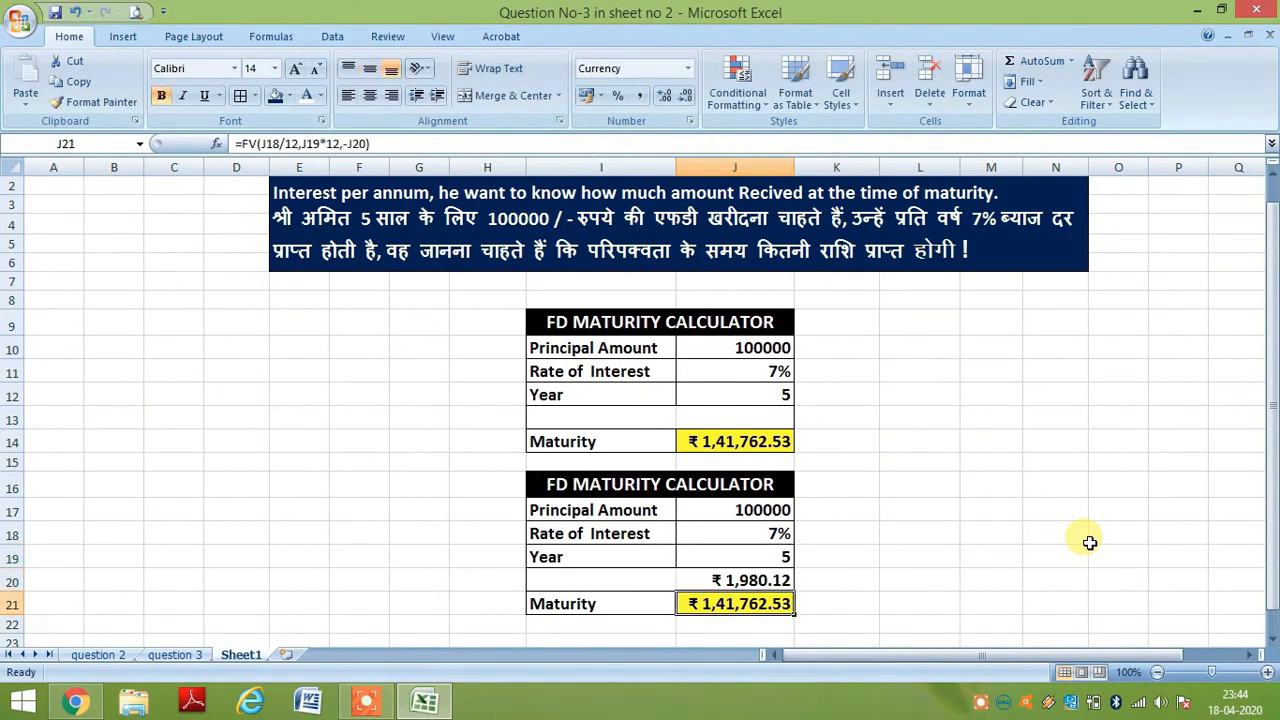
{"action": "key", "text": "Up"}
{"action": "key", "text": "Down"}
{"action": "key", "text": "Down"}
{"action": "key", "text": "Down"}
{"action": "key", "text": "Down"}
{"action": "key", "text": "Down"}
{"action": "key", "text": "Down"}
{"action": "key", "text": "Down"}
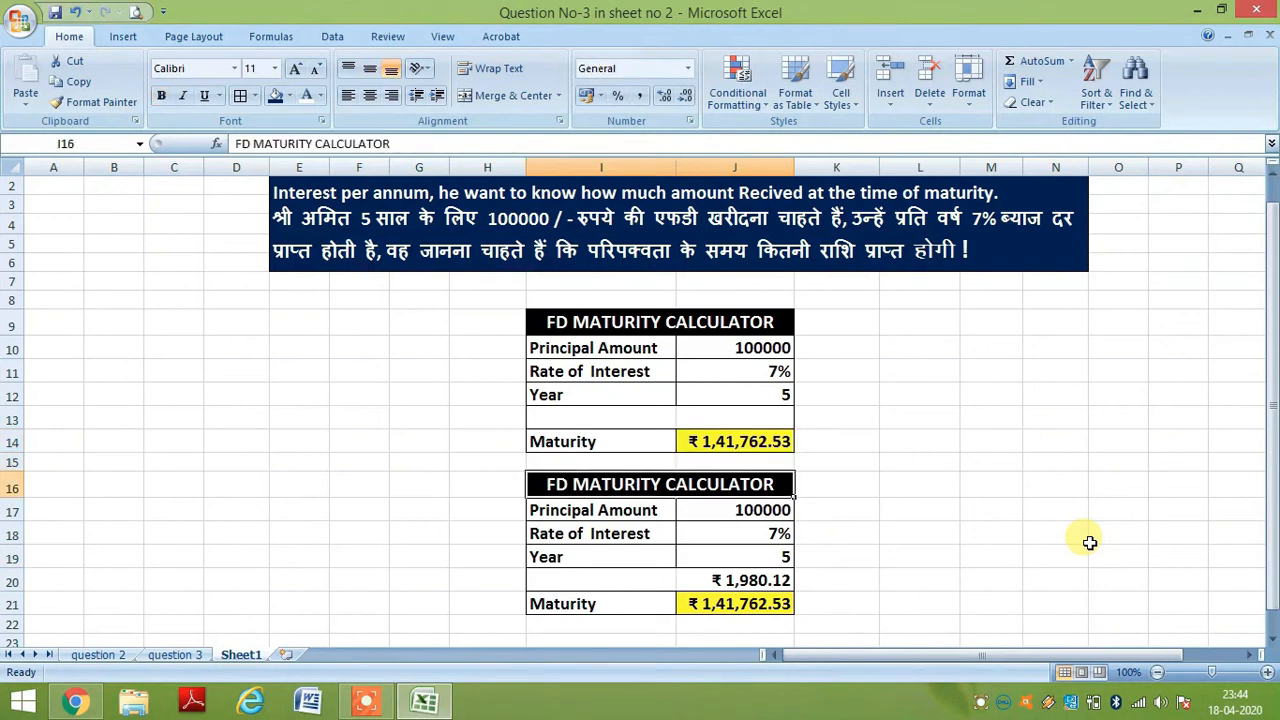
{"action": "key", "text": "Up"}
{"action": "key", "text": "Up"}
{"action": "key", "text": "Up"}
{"action": "key", "text": "Up"}
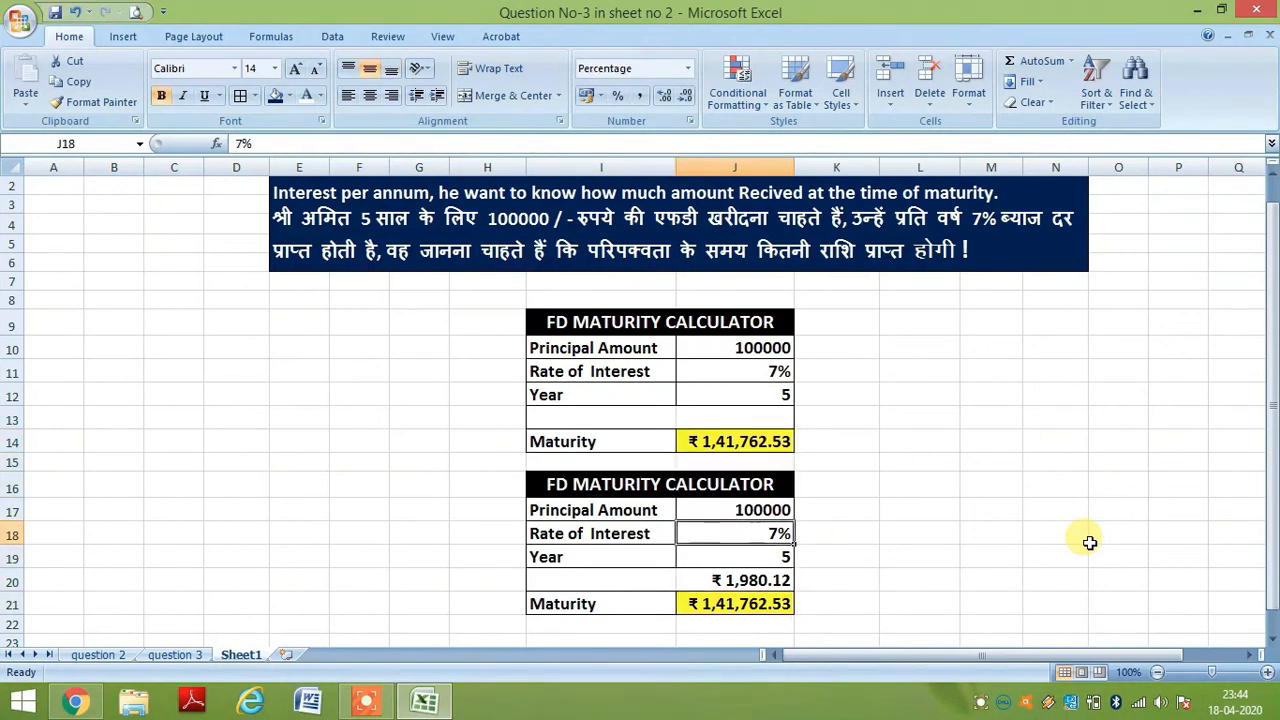